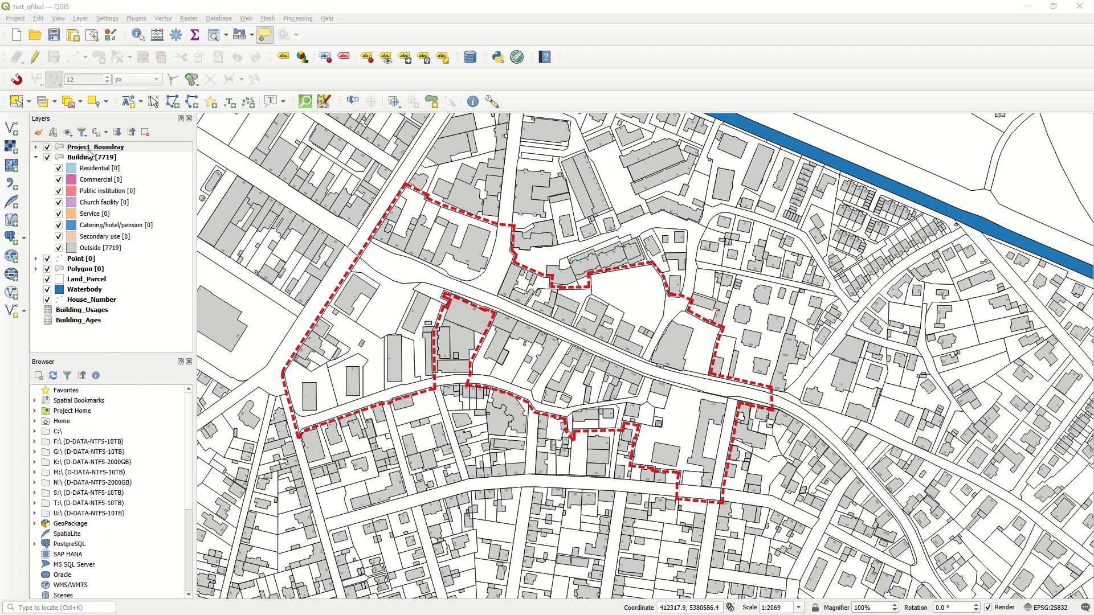
Find the QField Sync plugin among all available plugins by searching for "qfiel", and install it
click(131, 20)
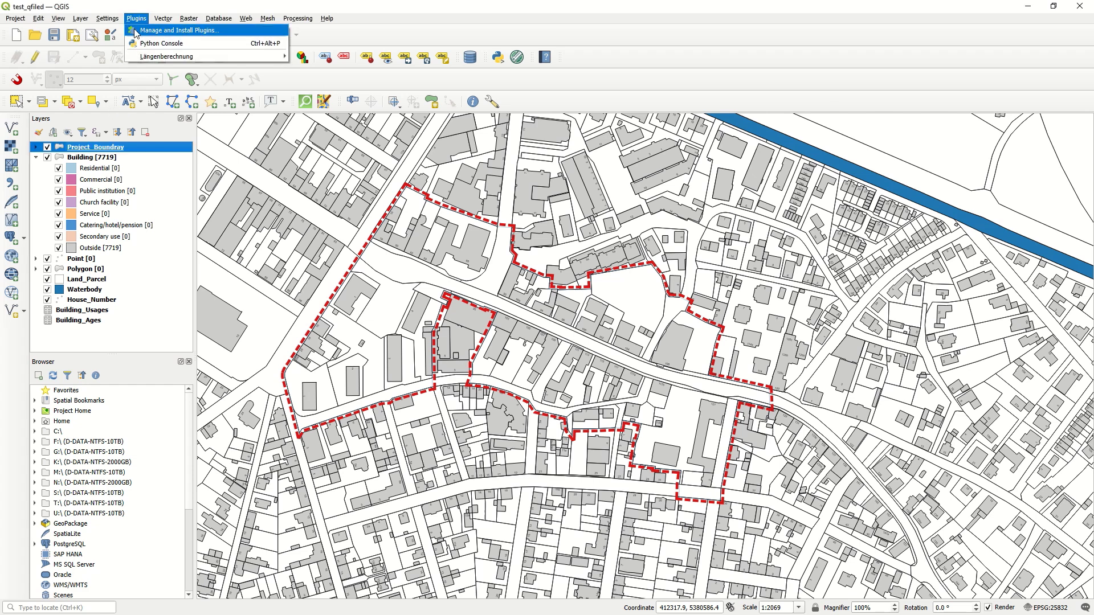
click(136, 32)
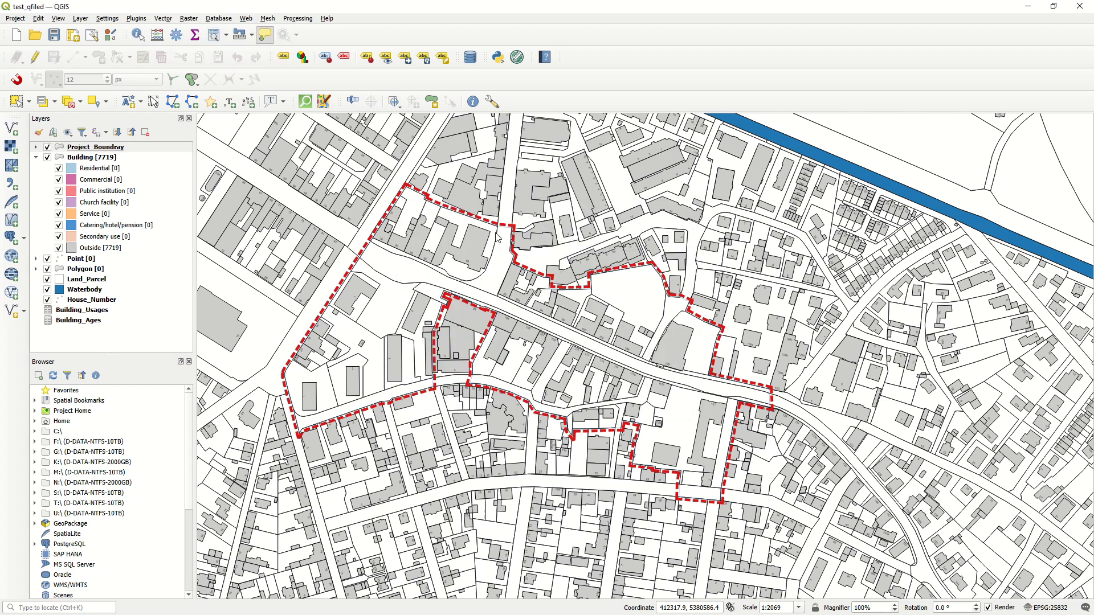
text(qfiel)
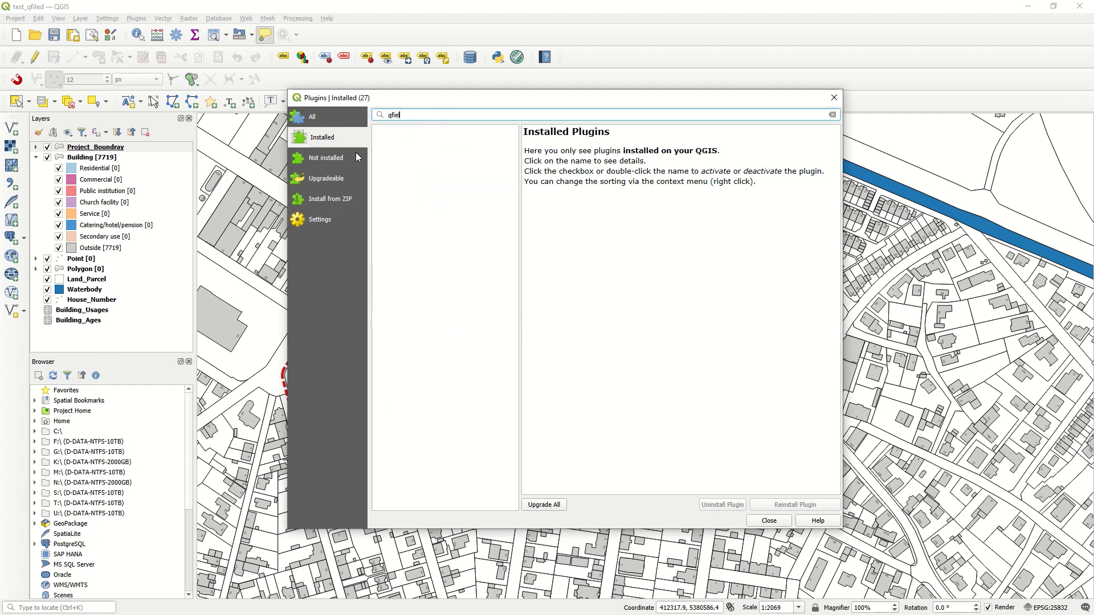
click(331, 119)
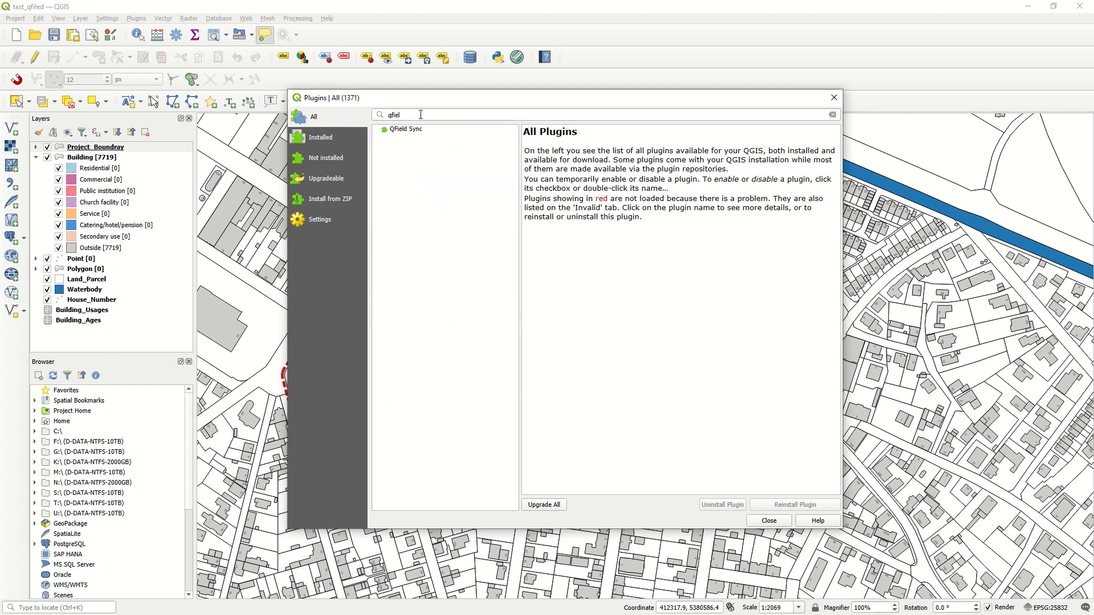
double_click(391, 115)
click(406, 130)
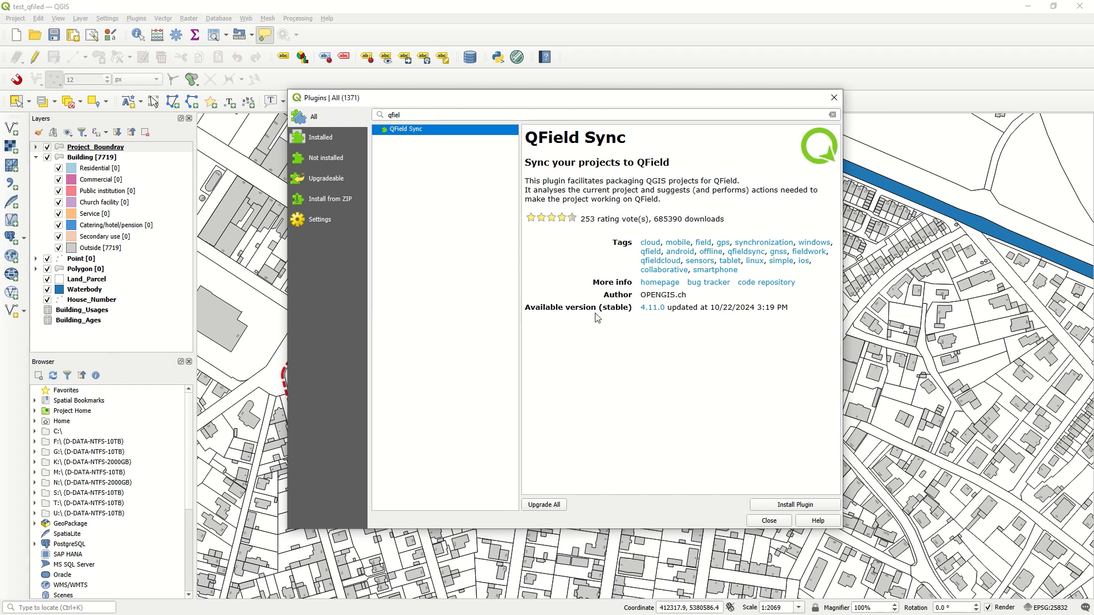
click(786, 505)
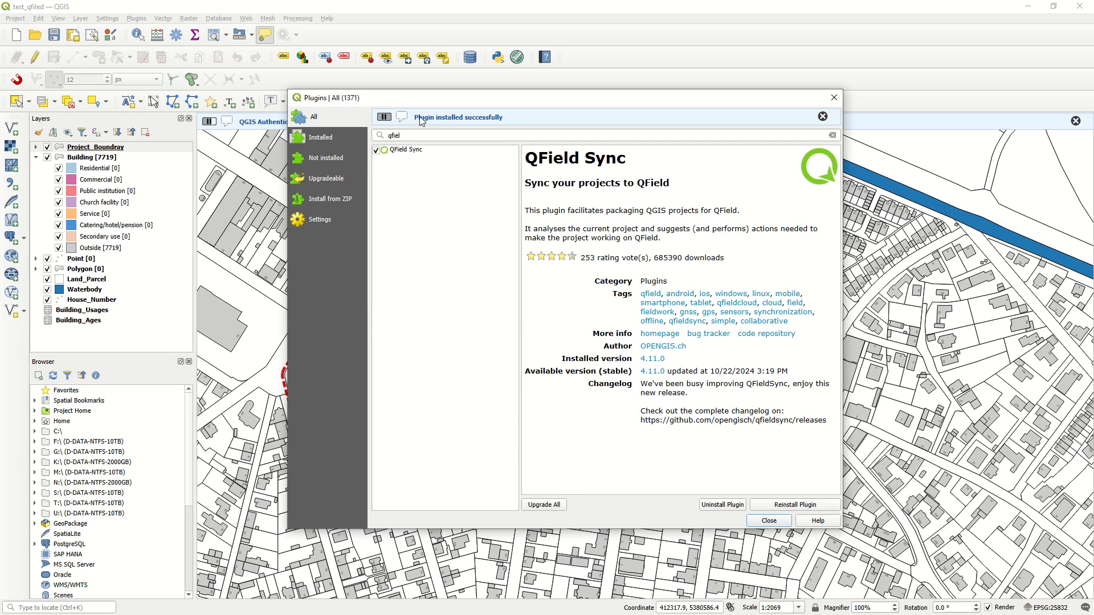
click(833, 98)
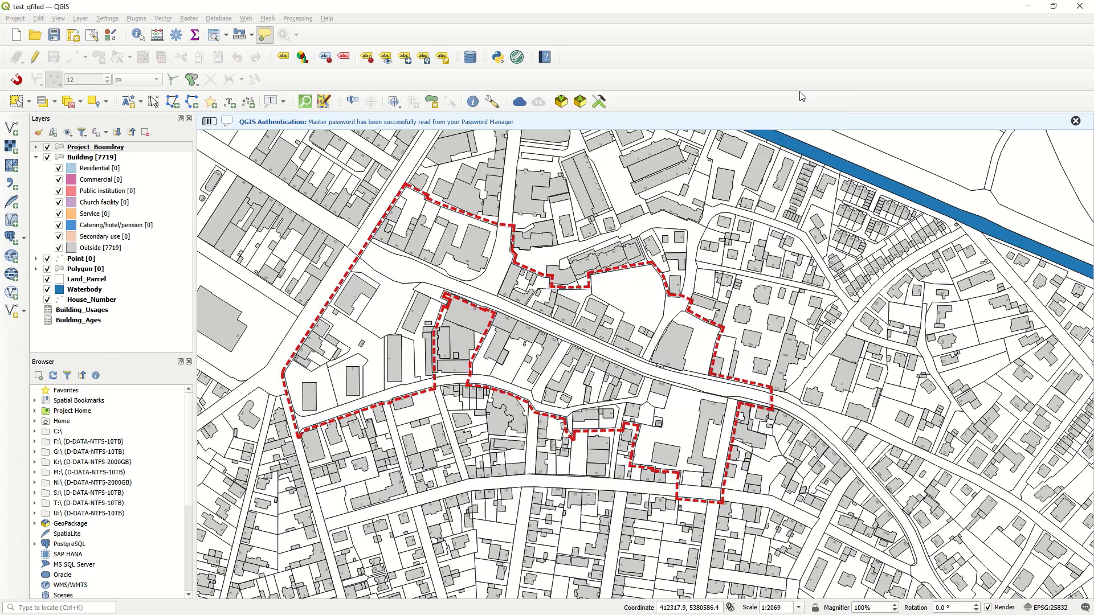
Check the plugin menu for the QFieldSync entry and close the Browser panel
click(132, 19)
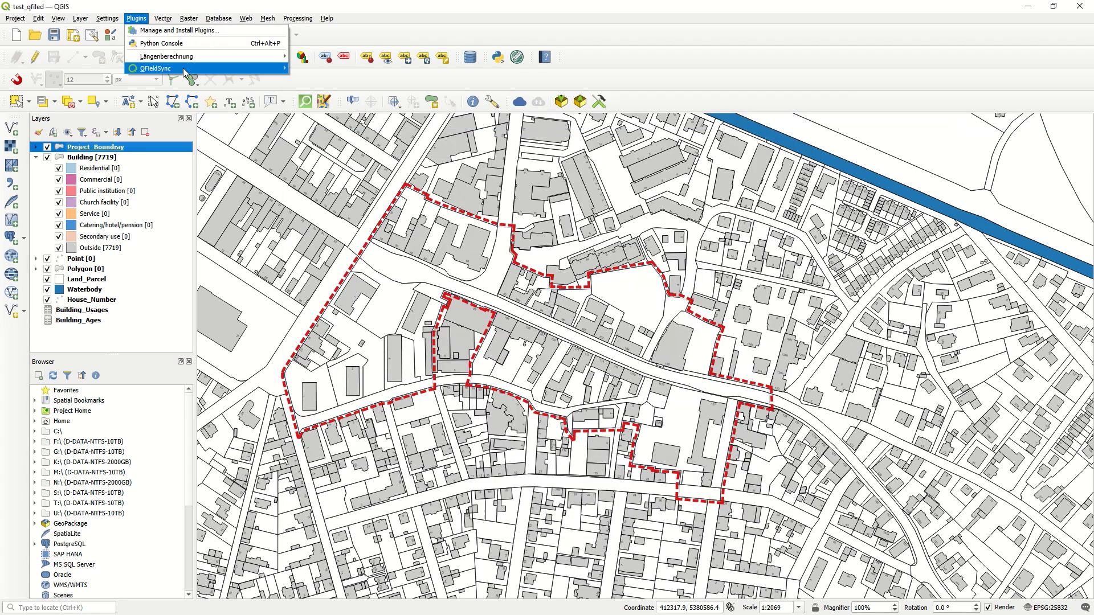
mouse_move(191, 70)
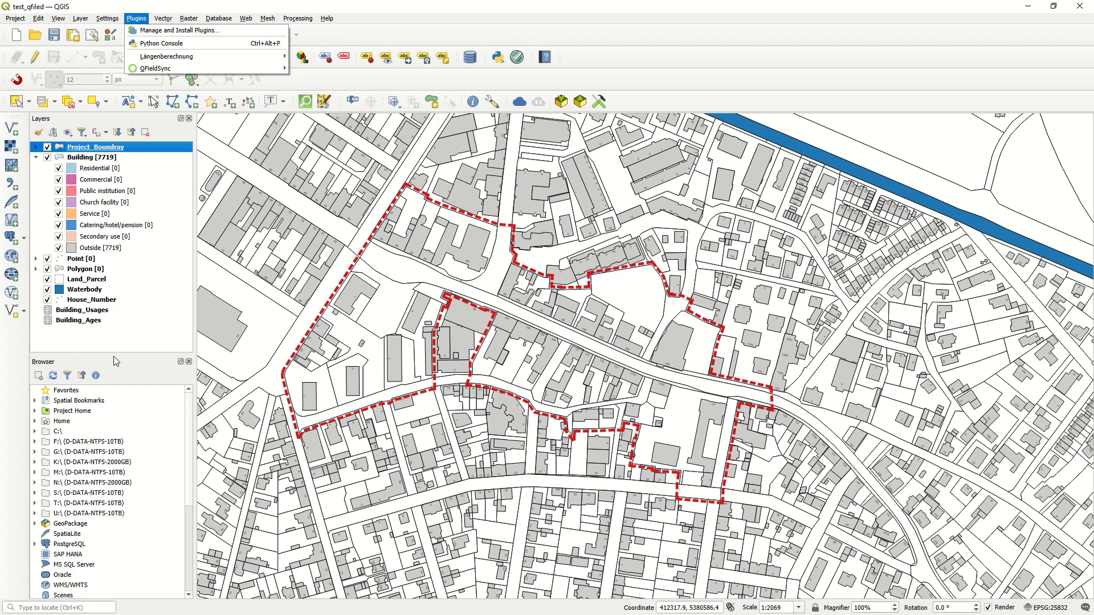
click(189, 361)
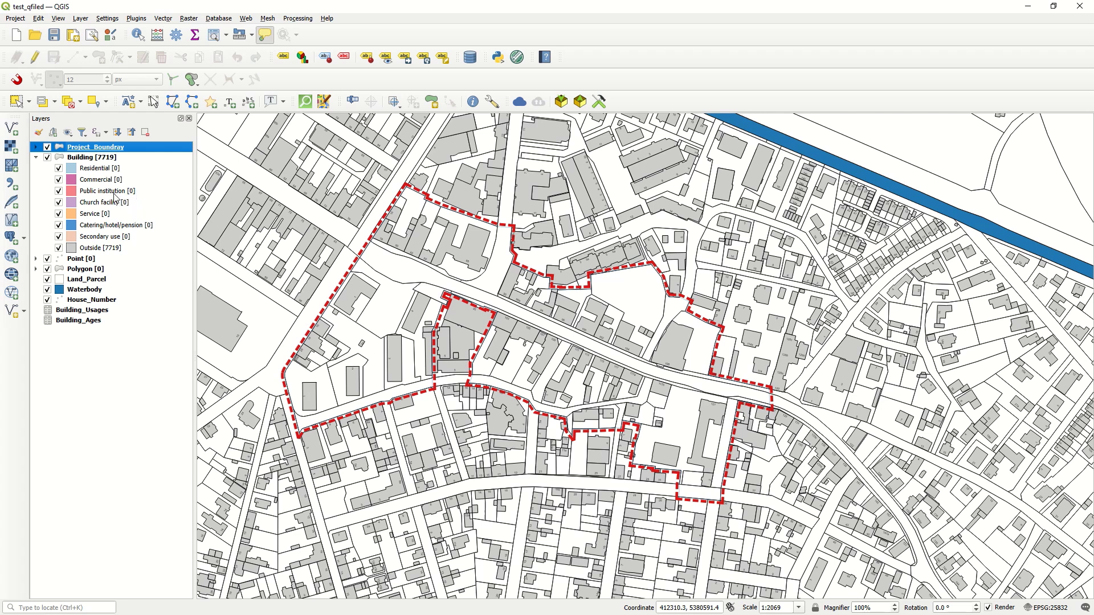
Open the Building layer's attribute table to examine its fields, and close it
right_click(95, 163)
click(149, 306)
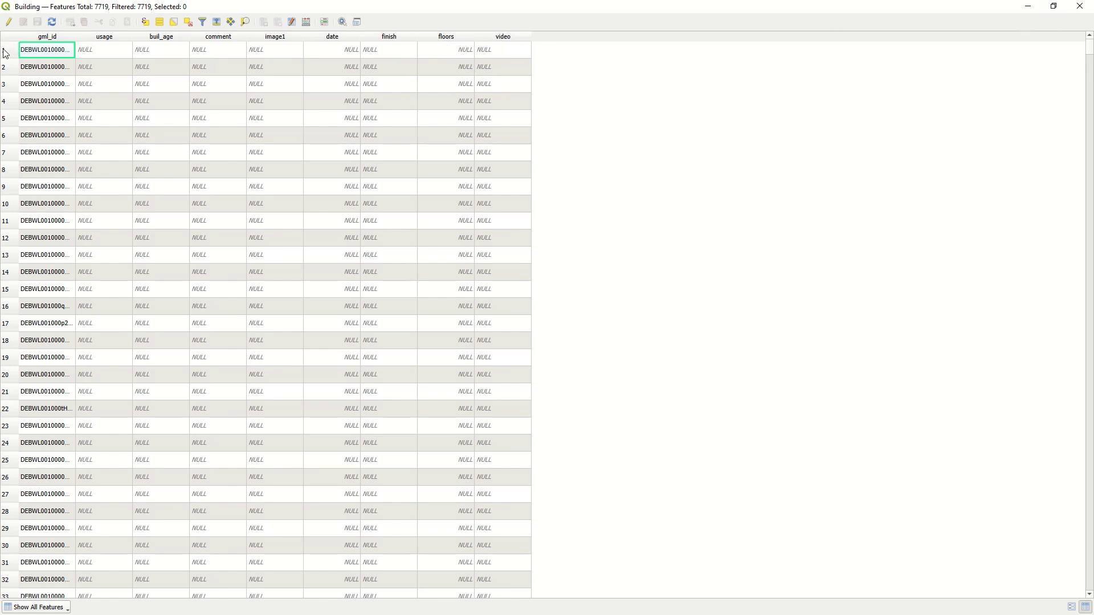
click(1080, 7)
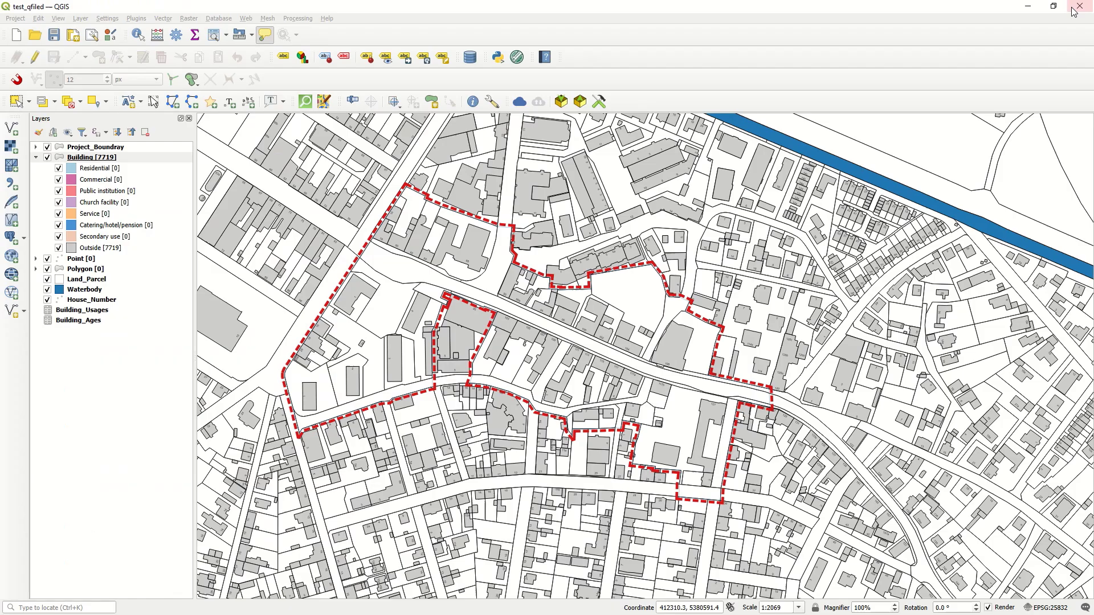
Expand the legend categories of the Point and Polygon layers
click(83, 260)
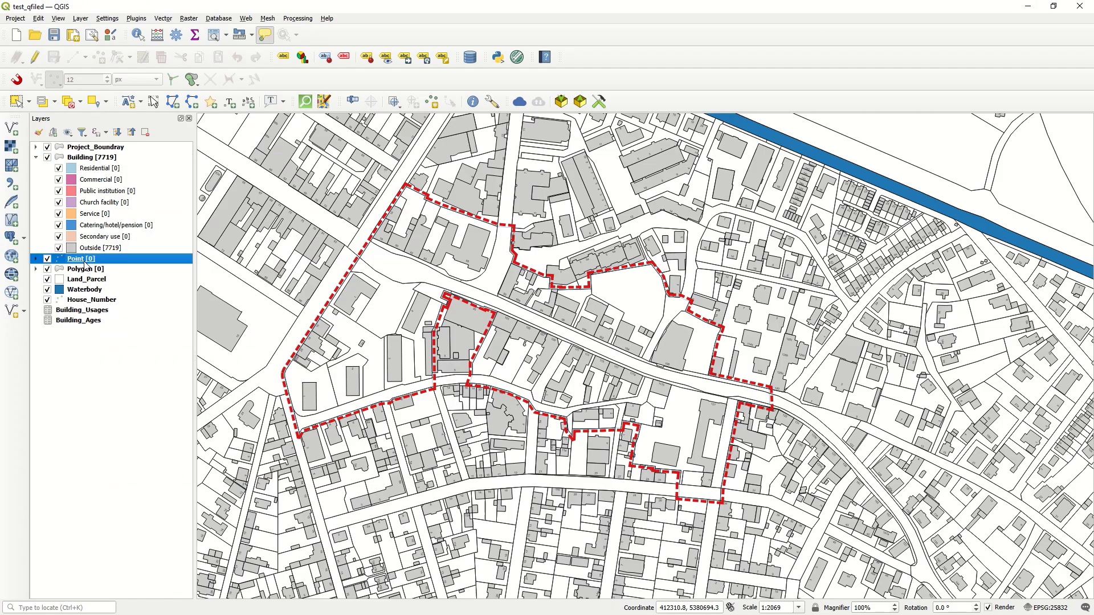
click(35, 259)
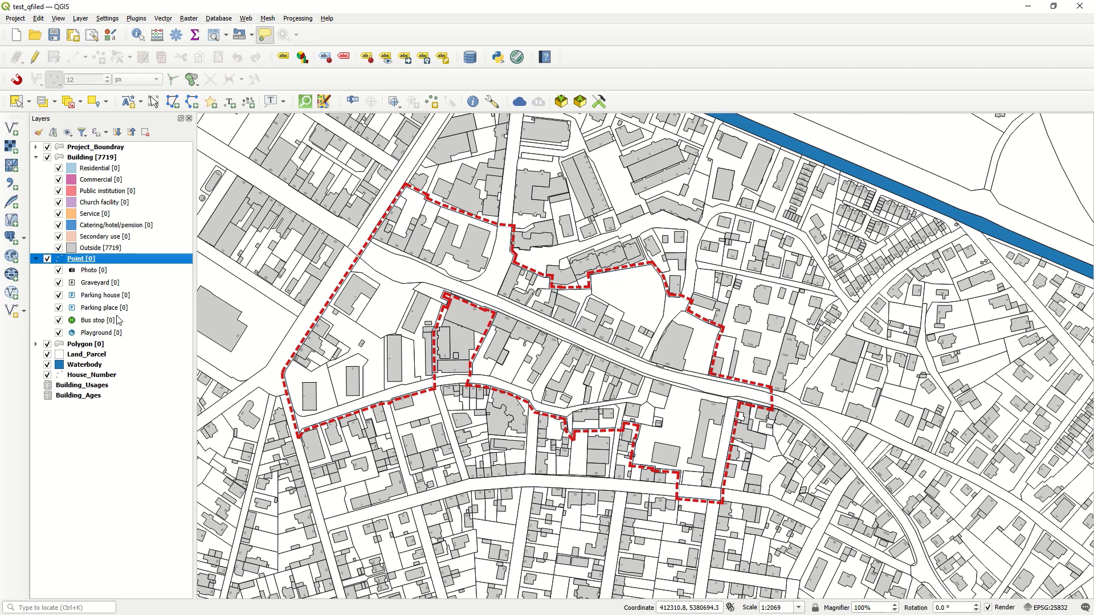
click(36, 345)
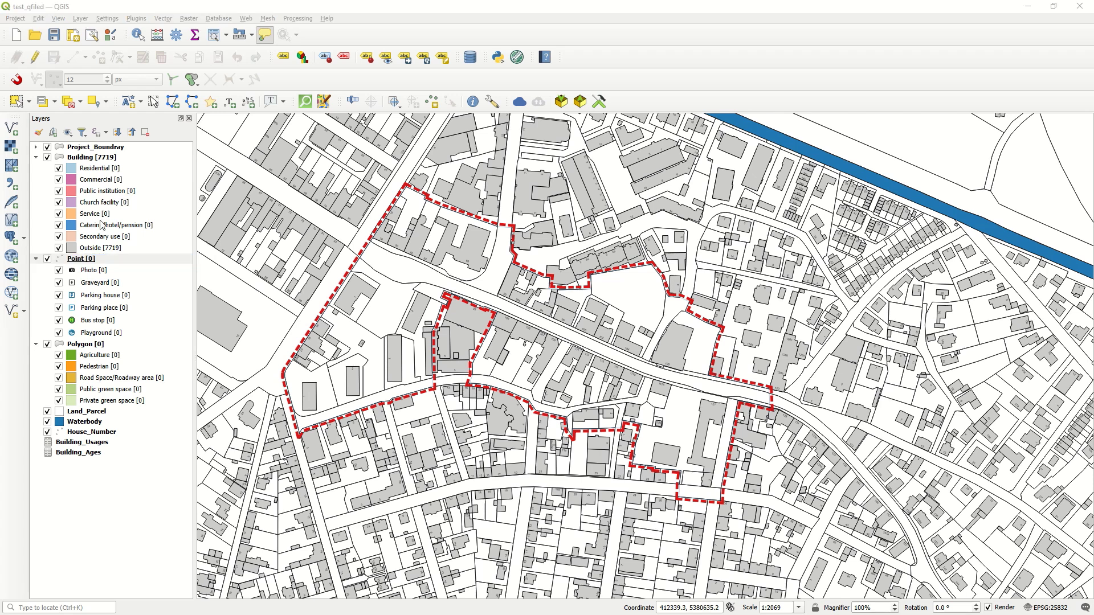
Review the Building layer's rule-based symbology and attribute form settings in its properties, and close them
click(80, 159)
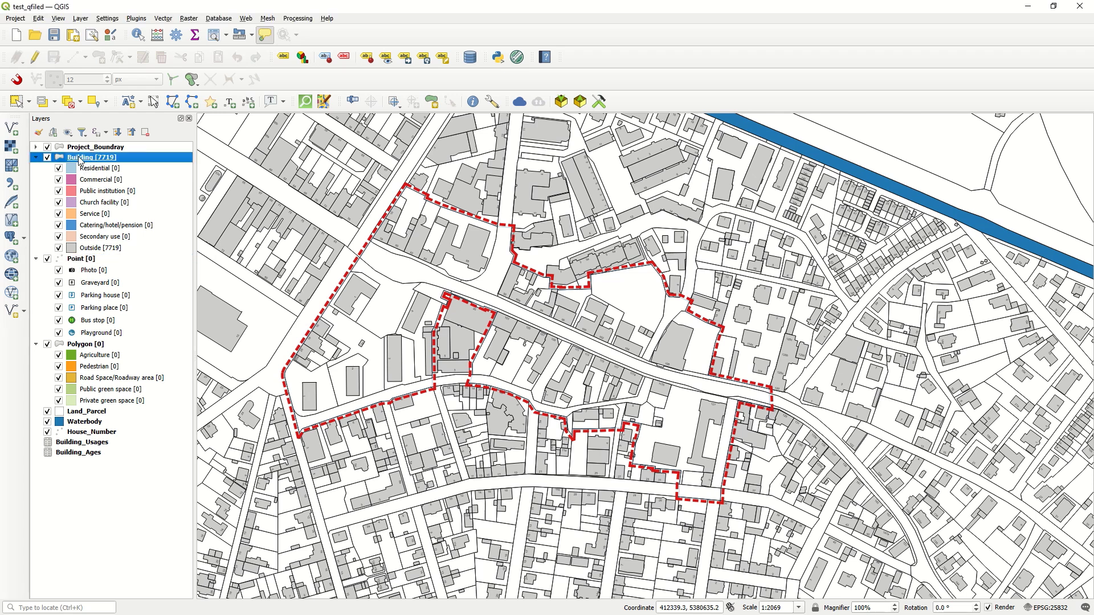
right_click(80, 159)
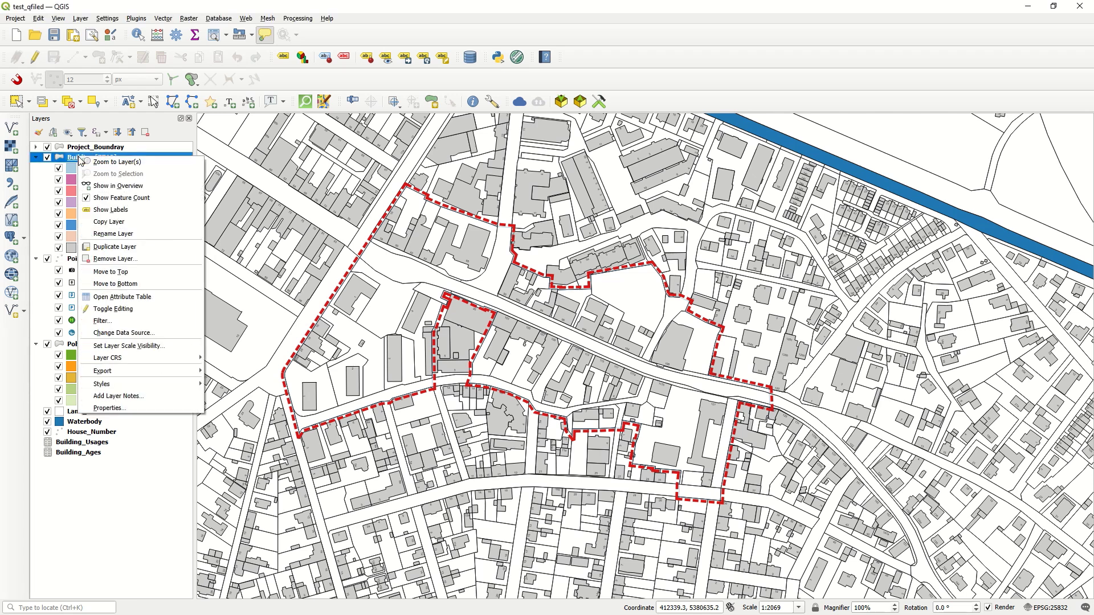
click(141, 408)
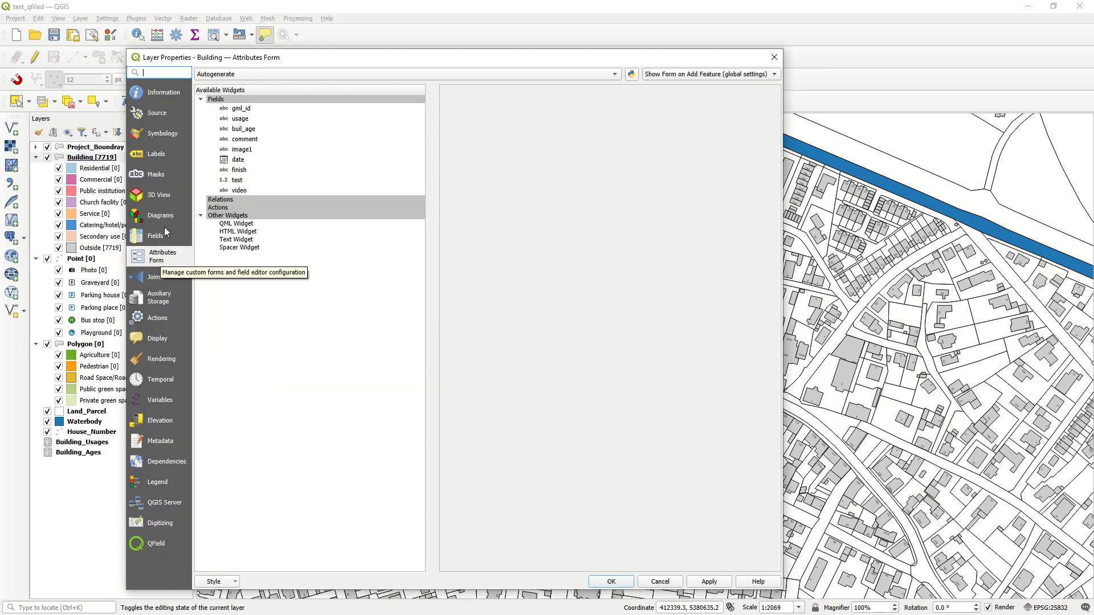
click(170, 137)
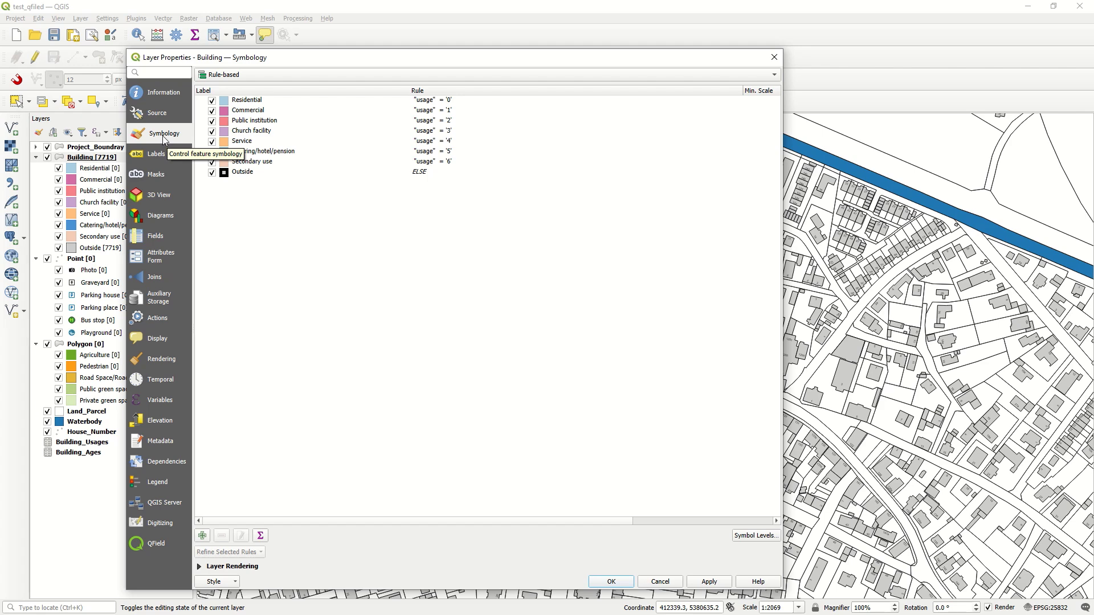
click(159, 261)
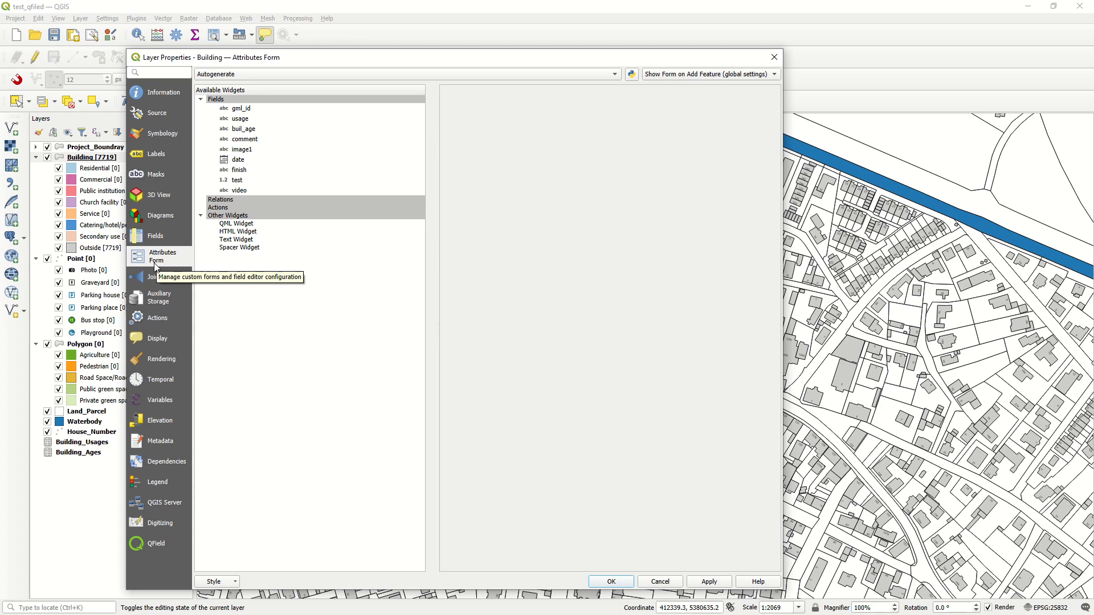
click(774, 57)
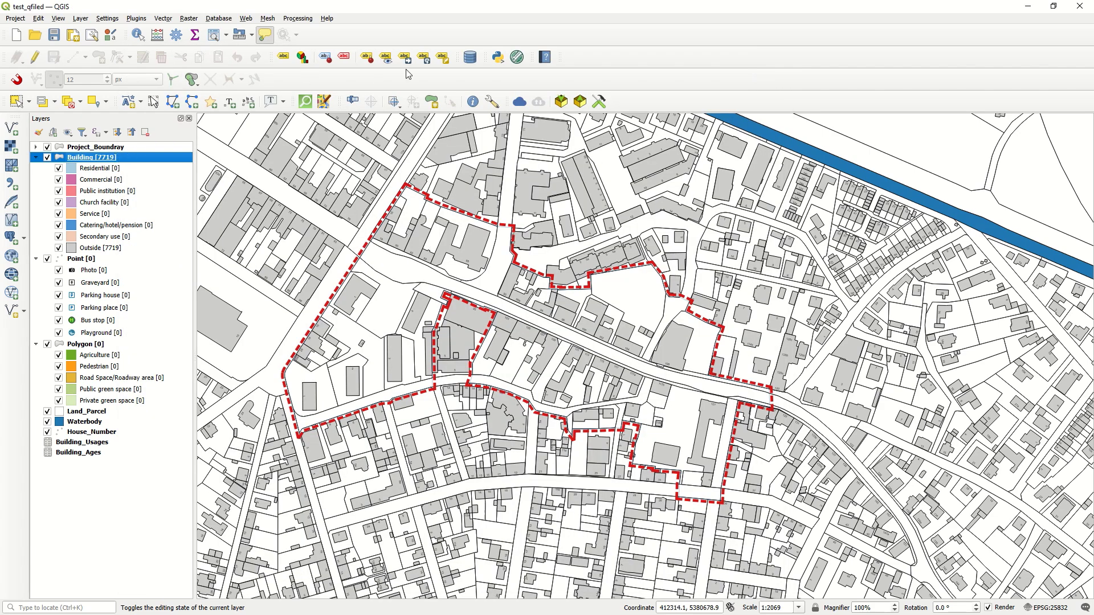
Identify a building inside the project boundary to examine its attribute form, and close the form
click(138, 35)
scroll(436, 264, up, 1)
click(521, 245)
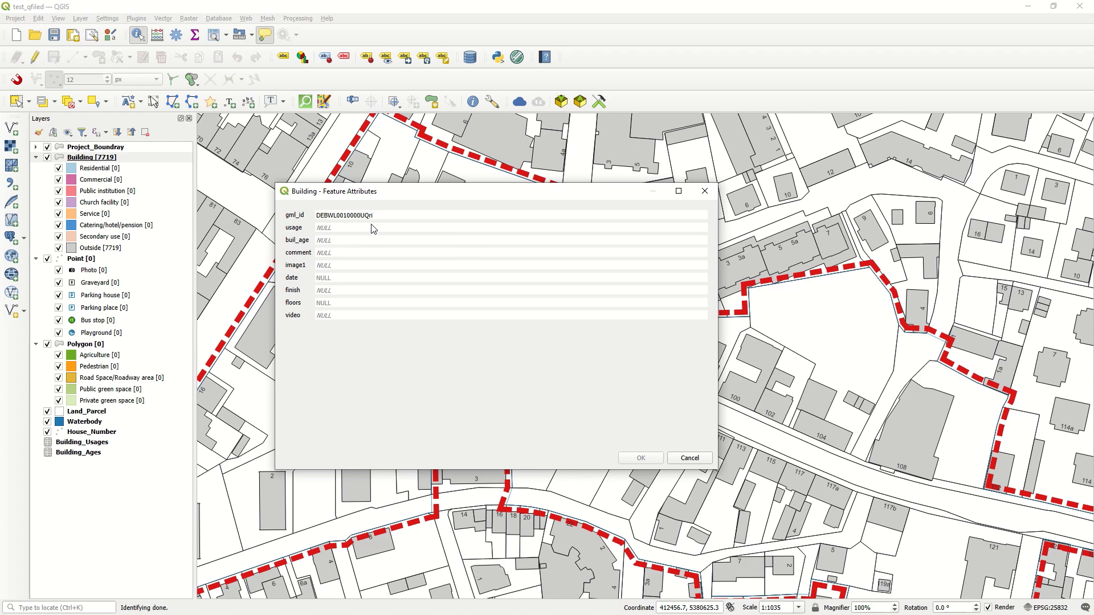
click(705, 193)
Set the widget type of the gml_id field to Hidden in the Building layer's attribute form
right_click(95, 158)
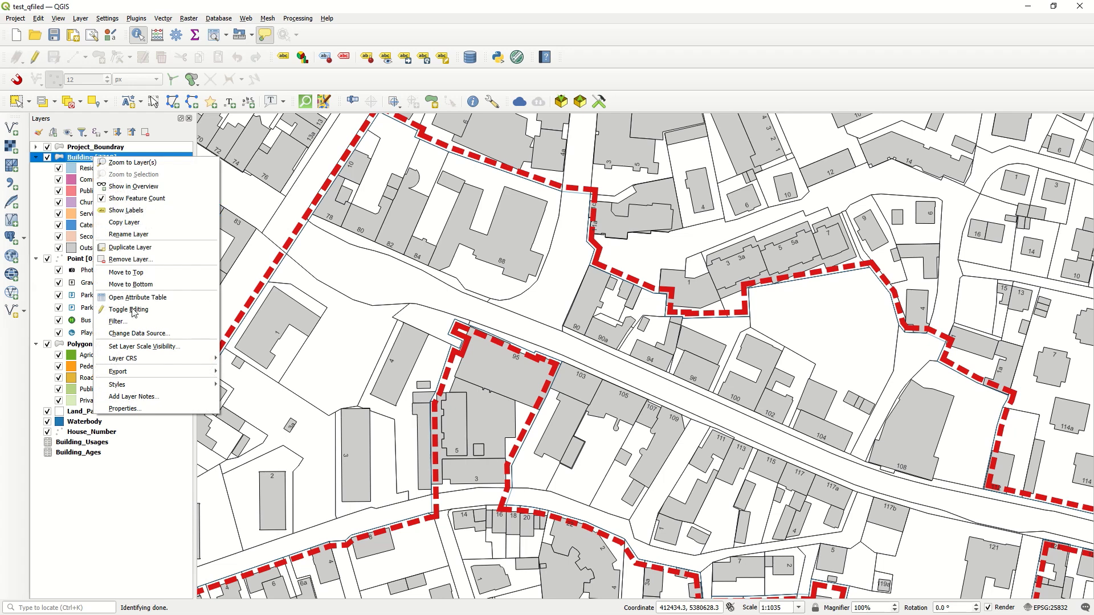
click(155, 409)
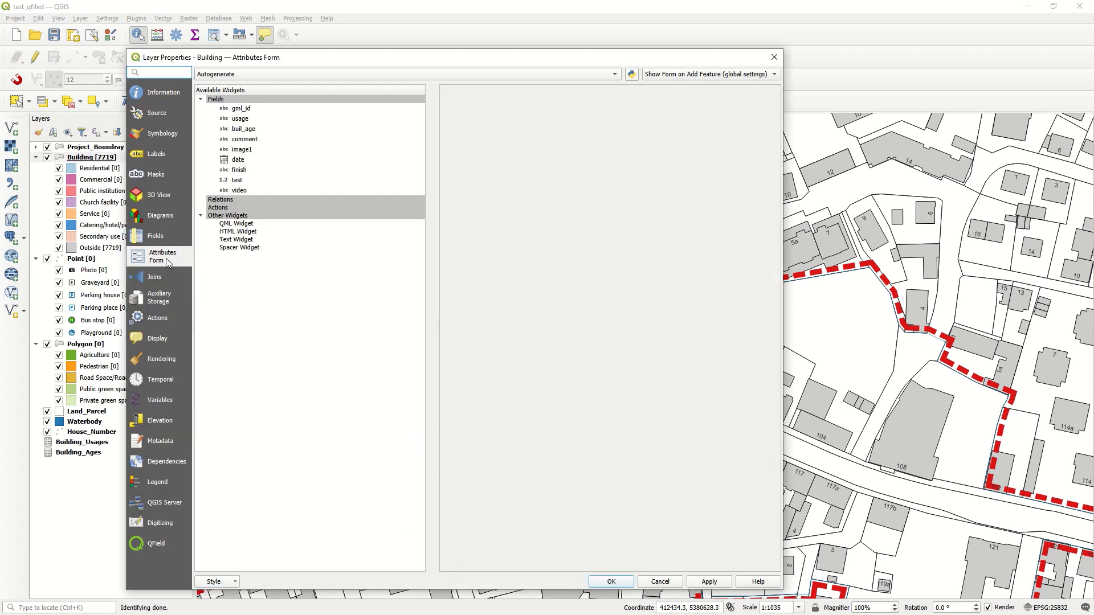
click(241, 108)
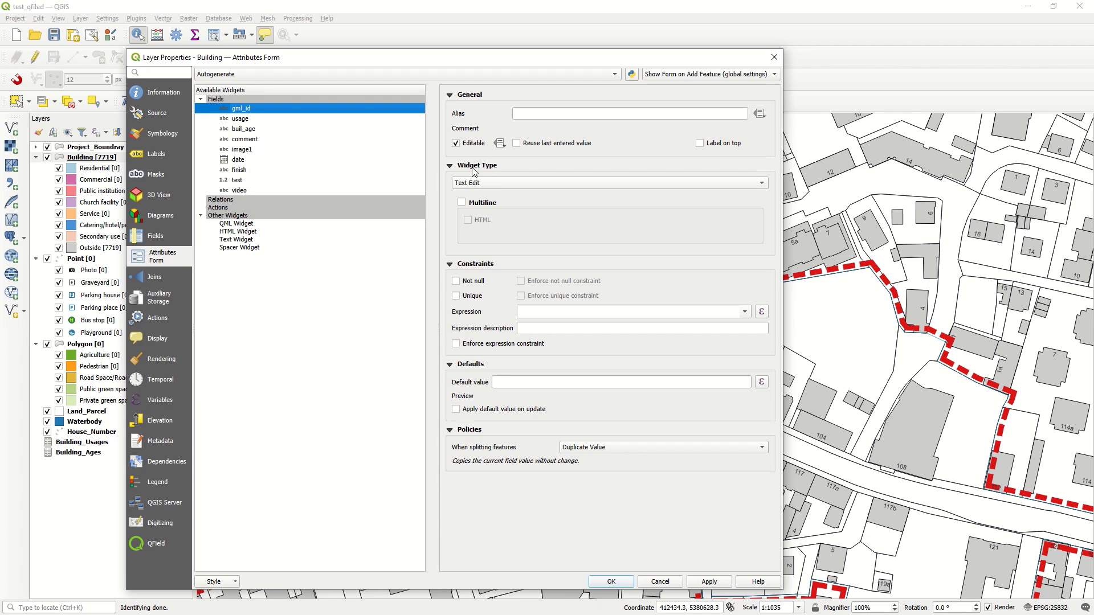
click(498, 183)
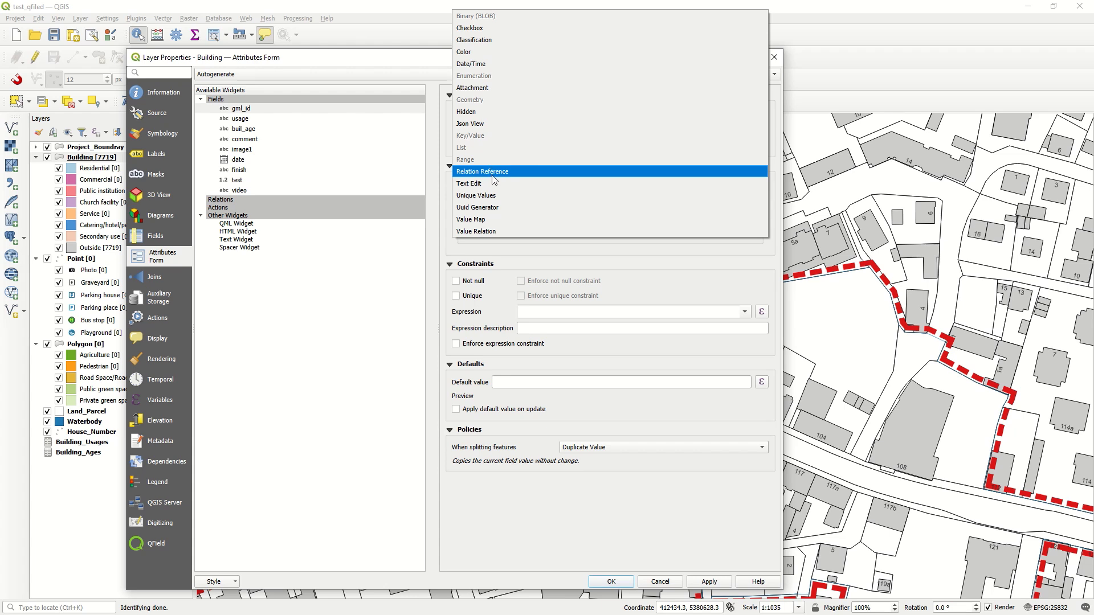
click(498, 112)
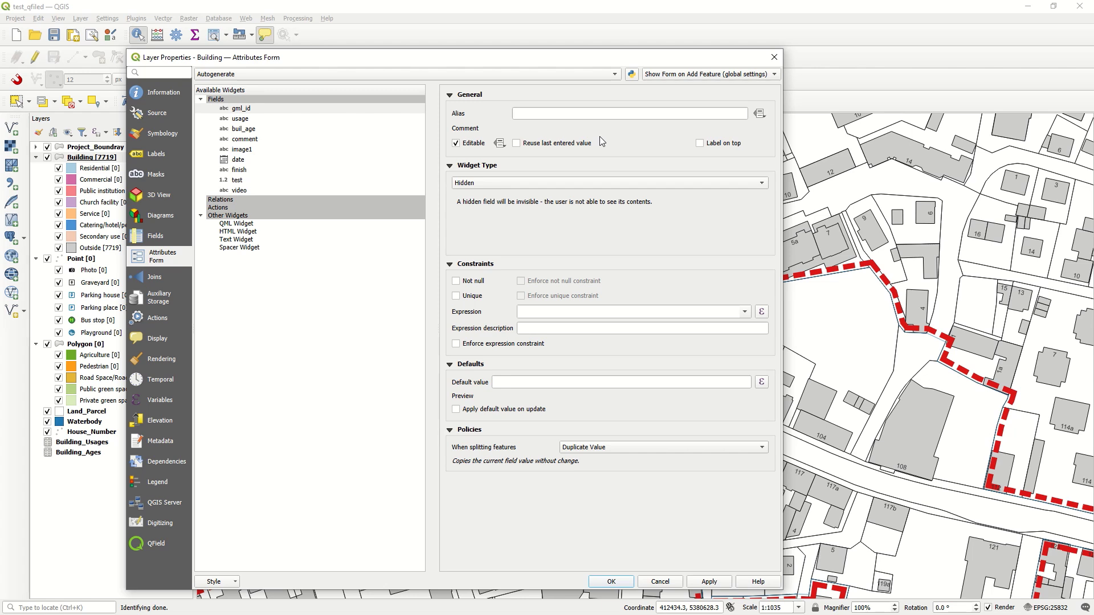
Set the widget type of the usage field to Value Map
click(234, 121)
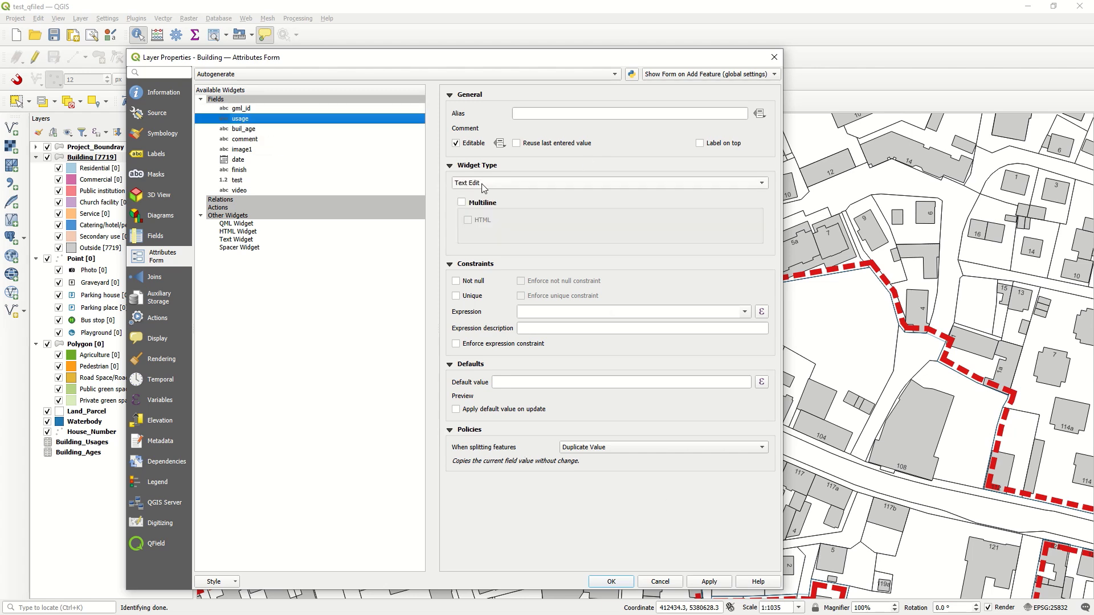
click(538, 183)
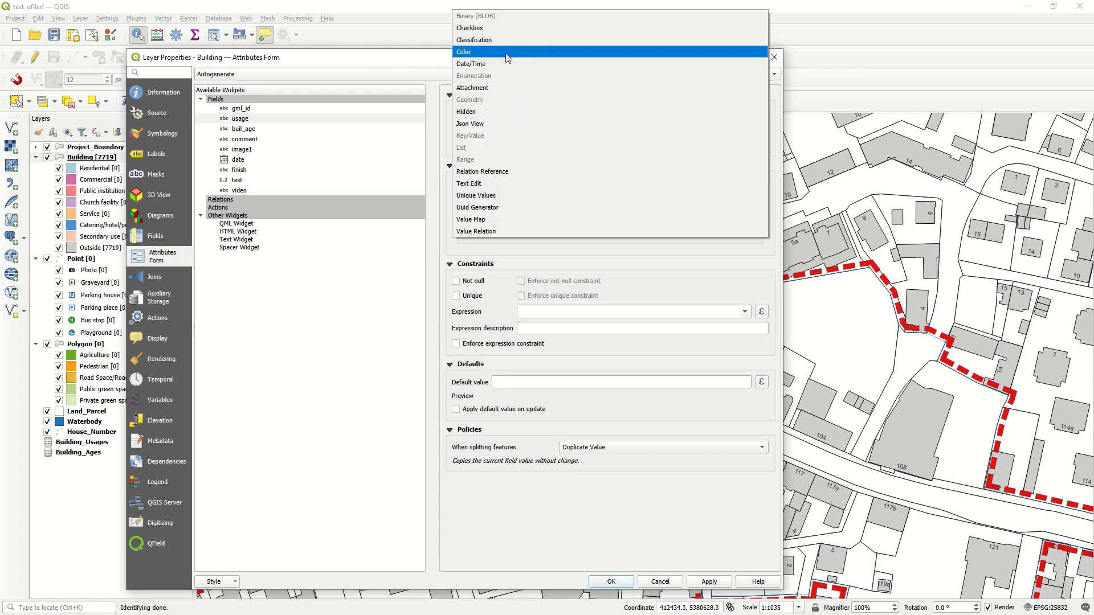
click(537, 219)
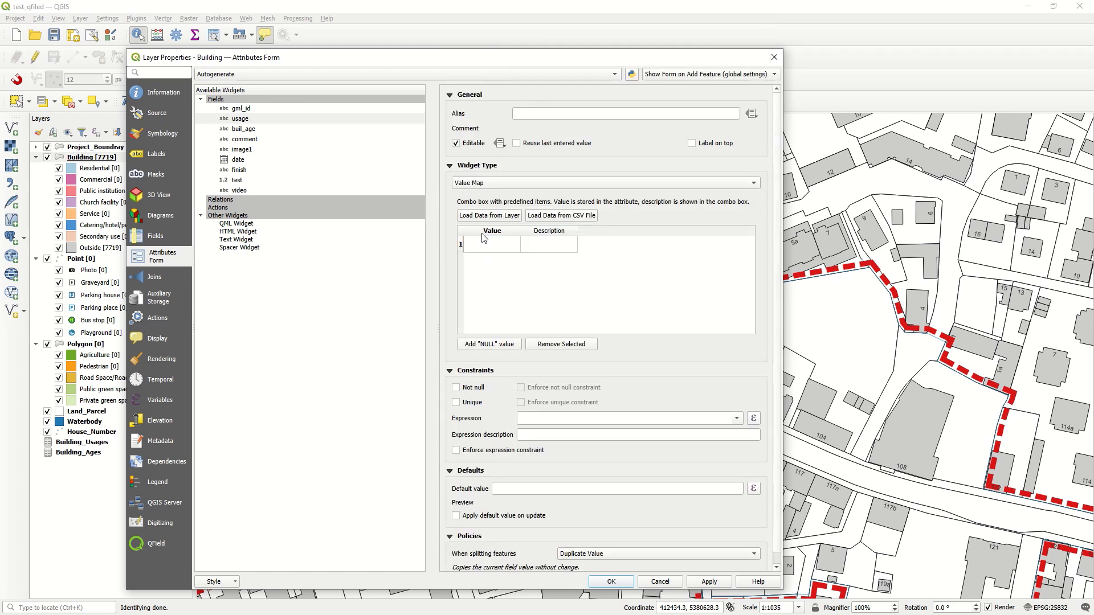
Try a manual value map entry with value 0 and description "industry", and clear both cells
text(0)
click(549, 245)
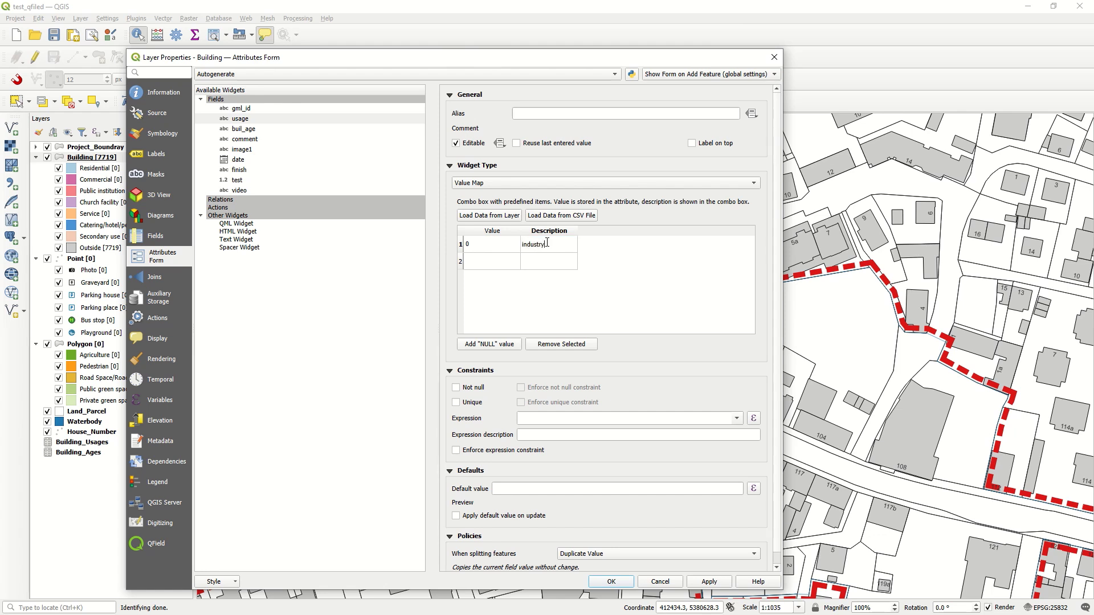
drag(553, 245, 522, 244)
key(BackSpace)
click(480, 245)
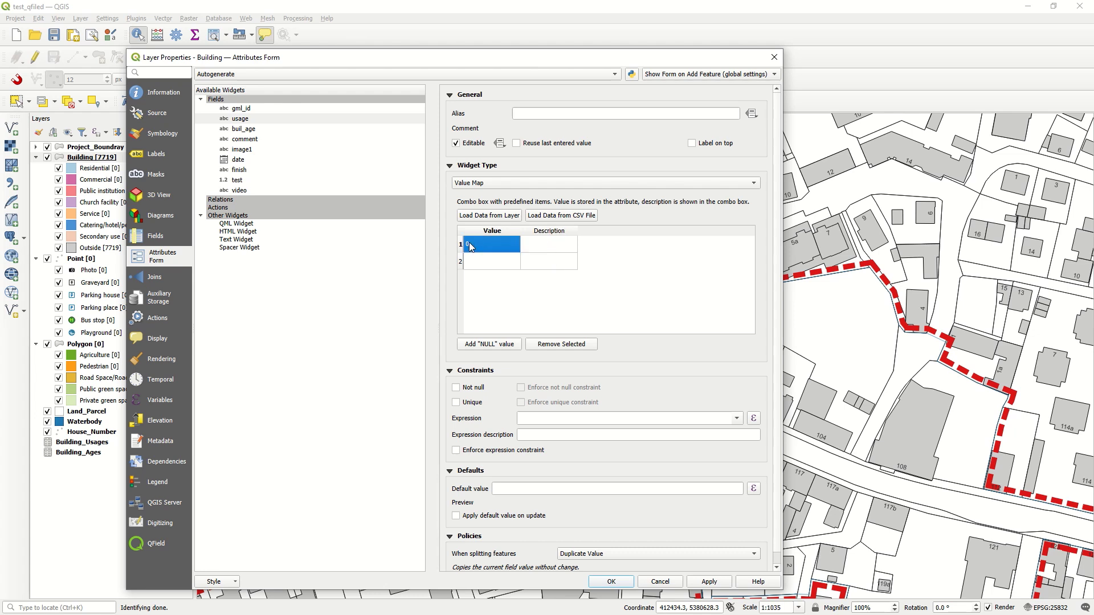
key(BackSpace)
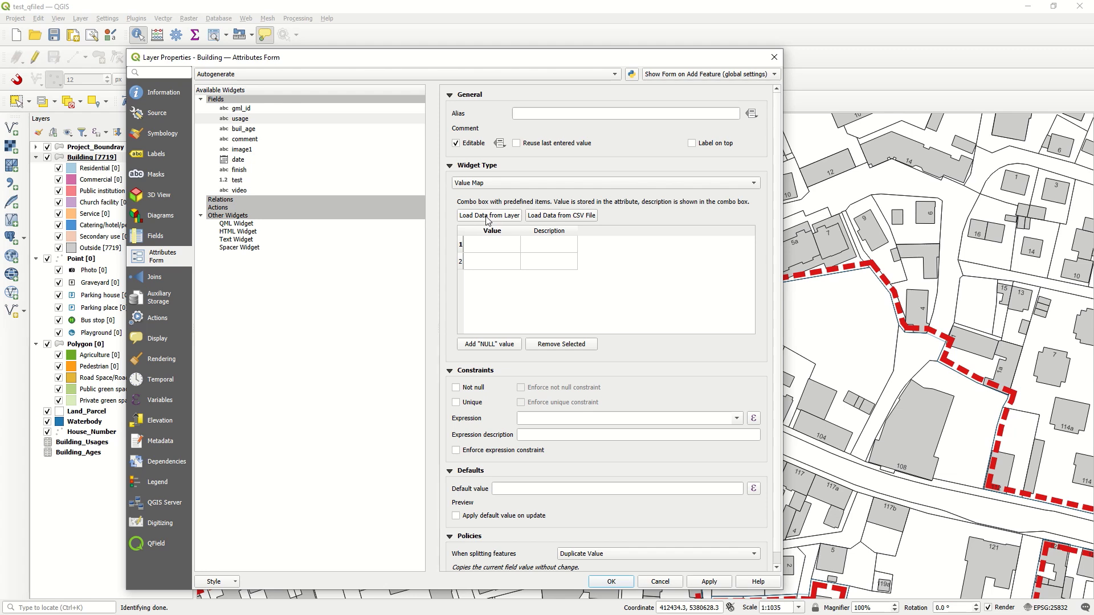
Load the usage field's value map from the Building_Usages layer, using Value as value and Description as description, and apply the form settings
click(506, 222)
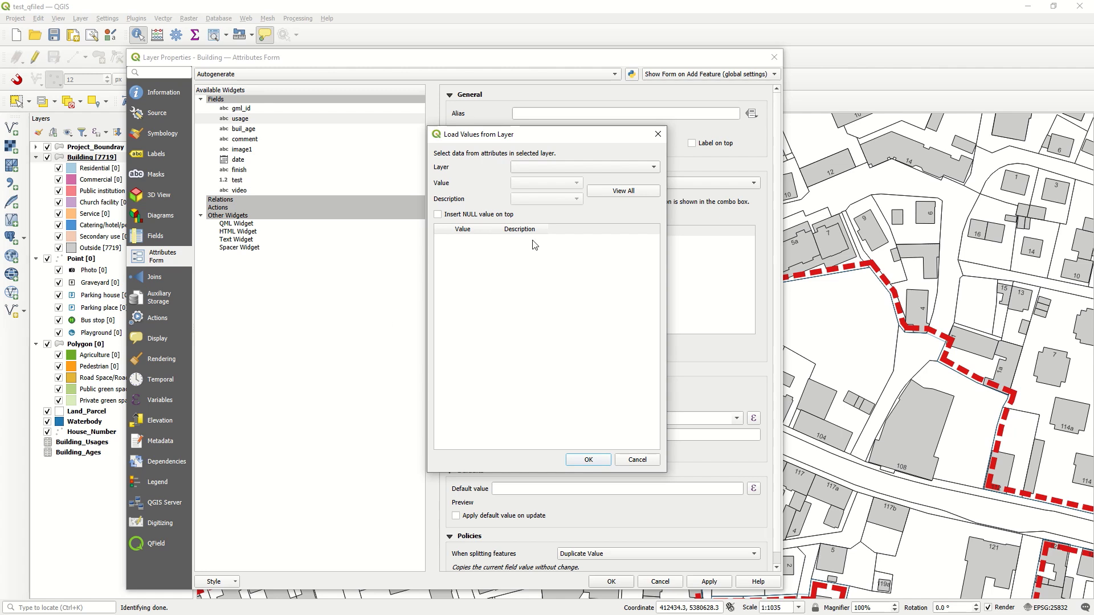
click(573, 167)
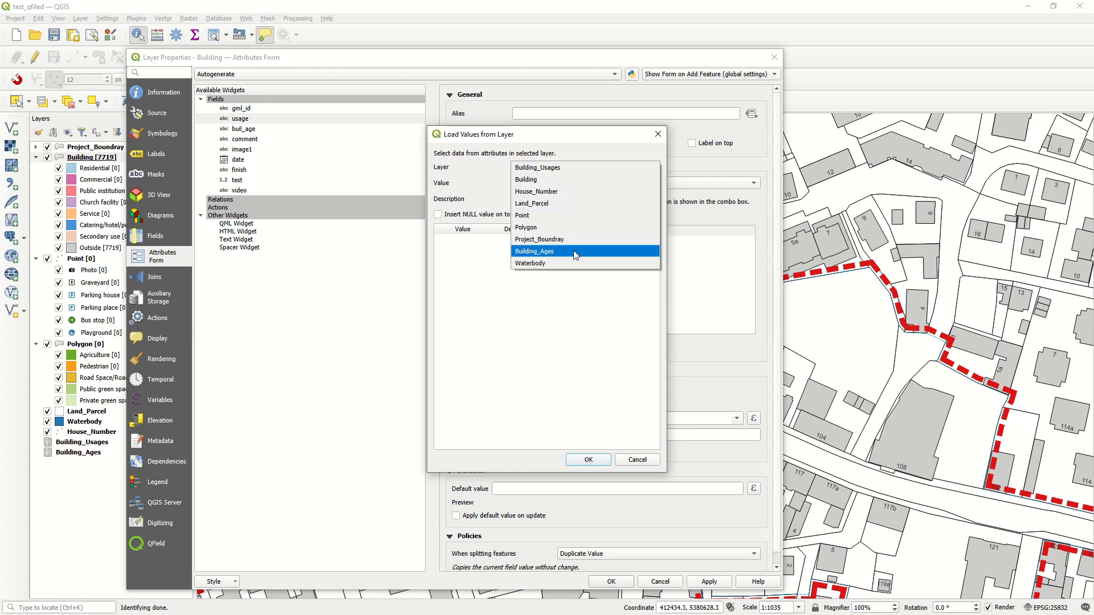
click(573, 167)
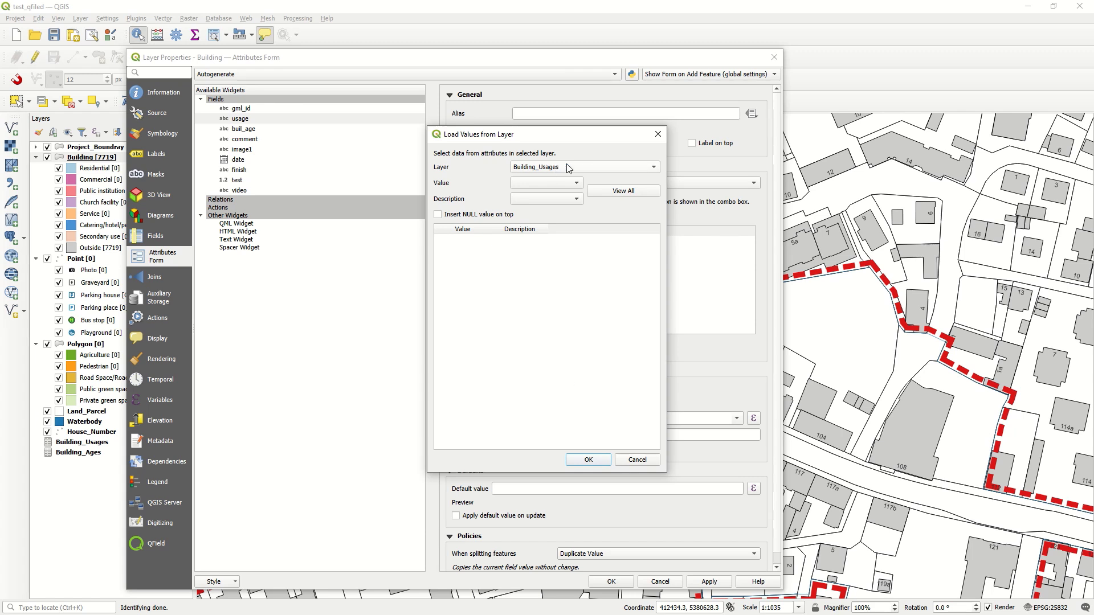
click(572, 183)
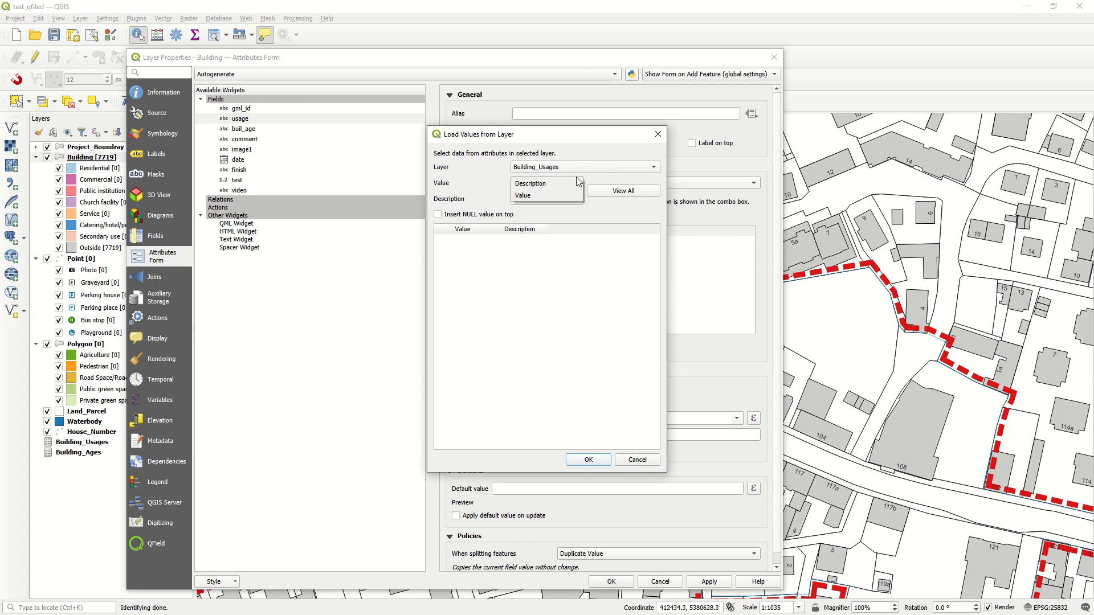
click(544, 196)
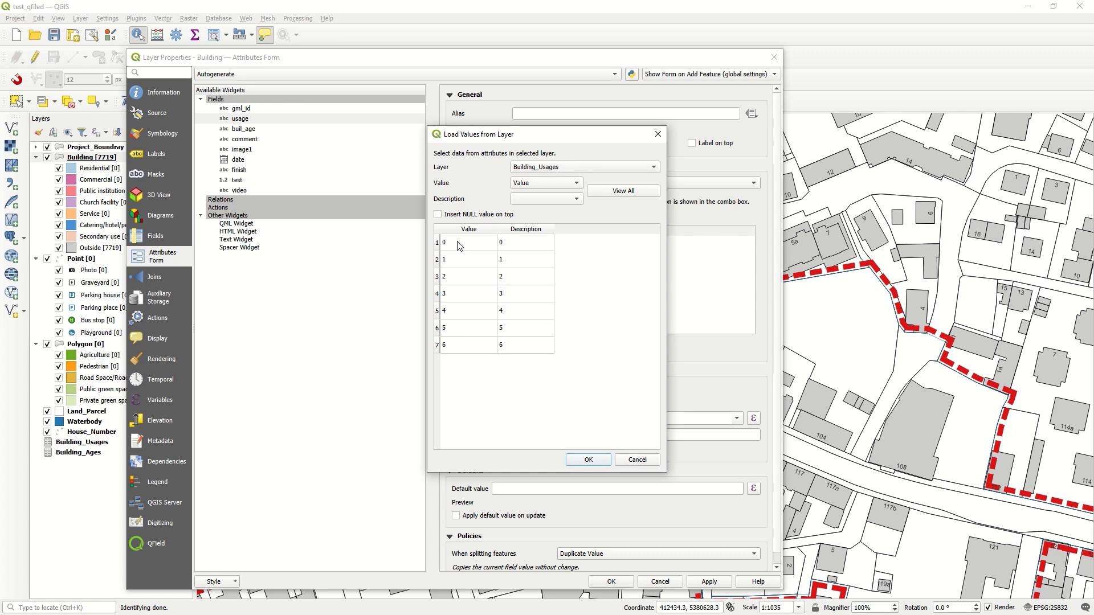
click(564, 200)
click(563, 203)
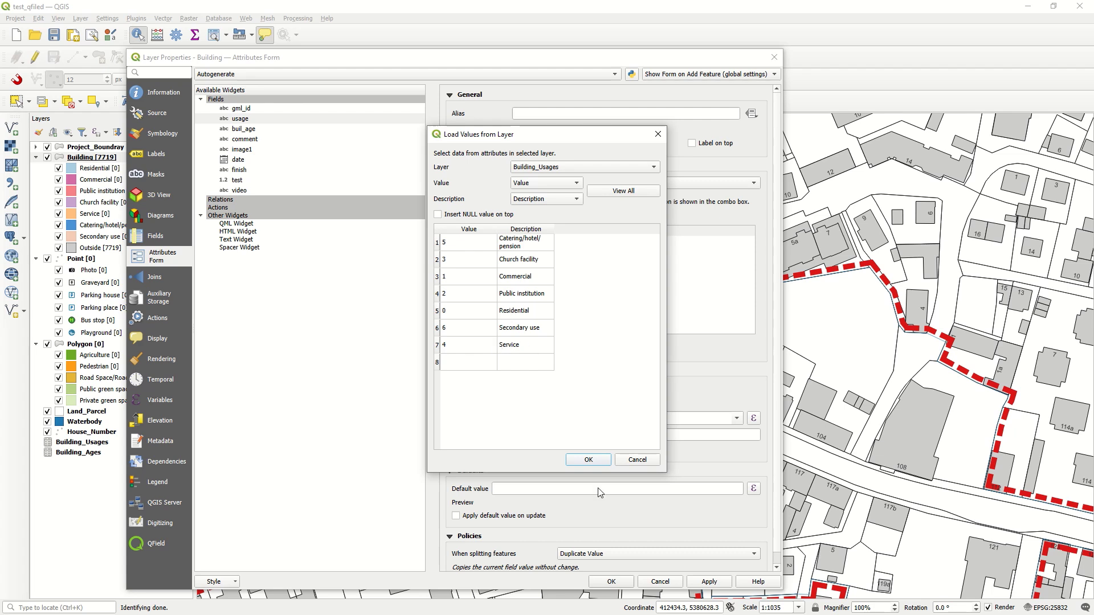
click(586, 460)
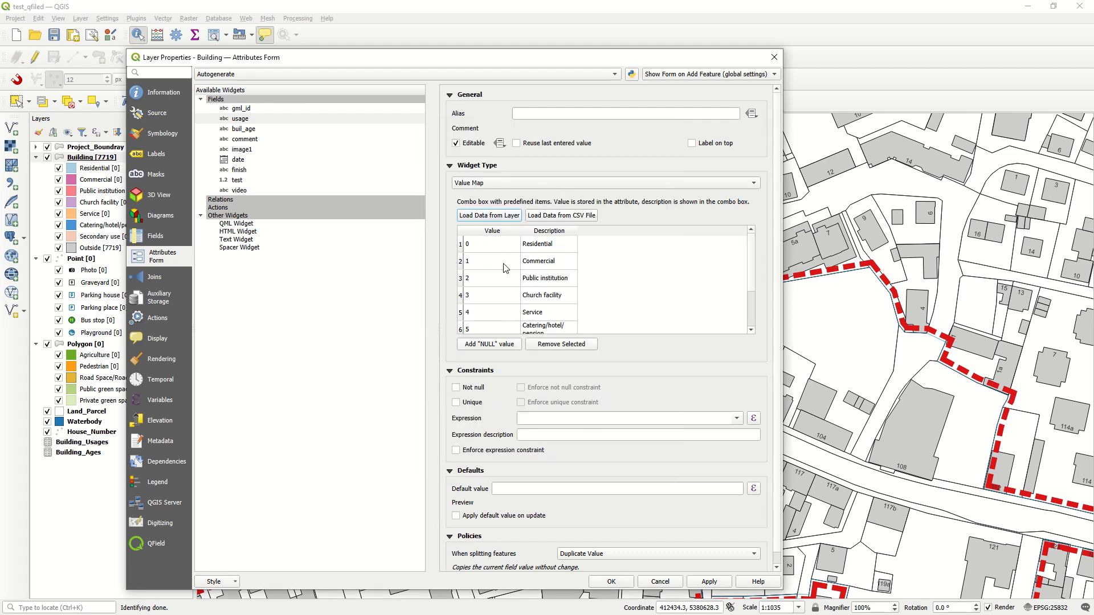
scroll(629, 272, down, 1)
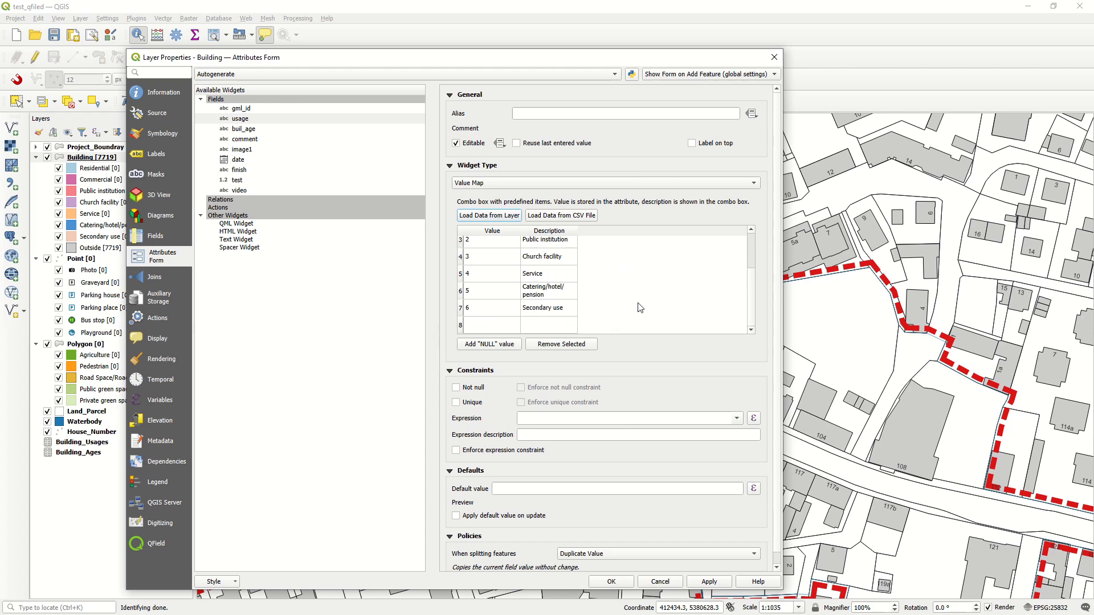
click(709, 581)
click(612, 582)
Identify building 88 with editing enabled to examine the usage options, then close the form and end editing
click(512, 243)
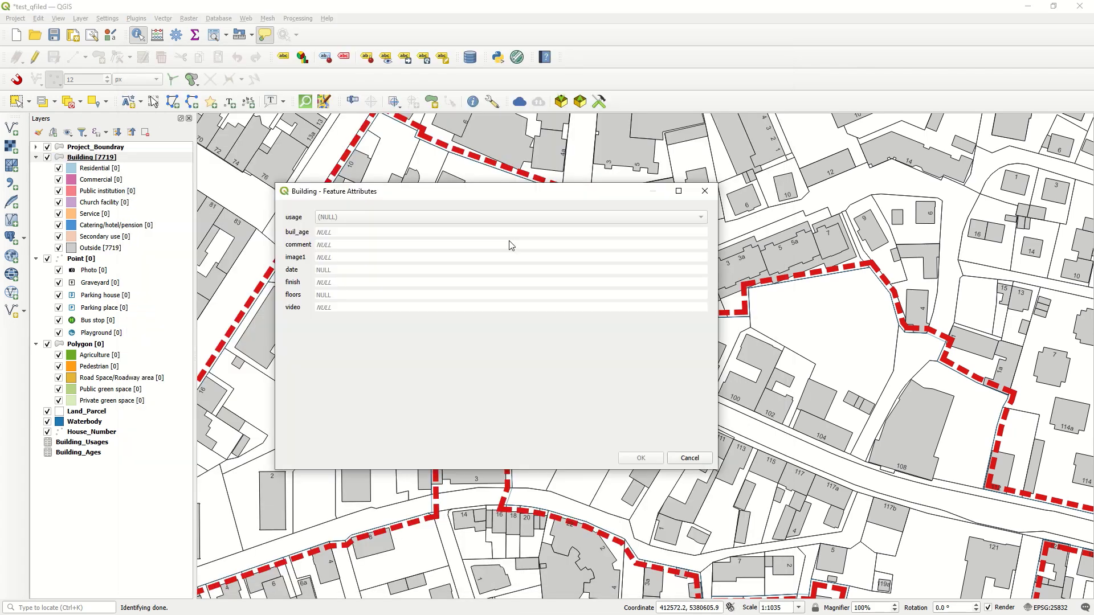
click(36, 58)
click(369, 219)
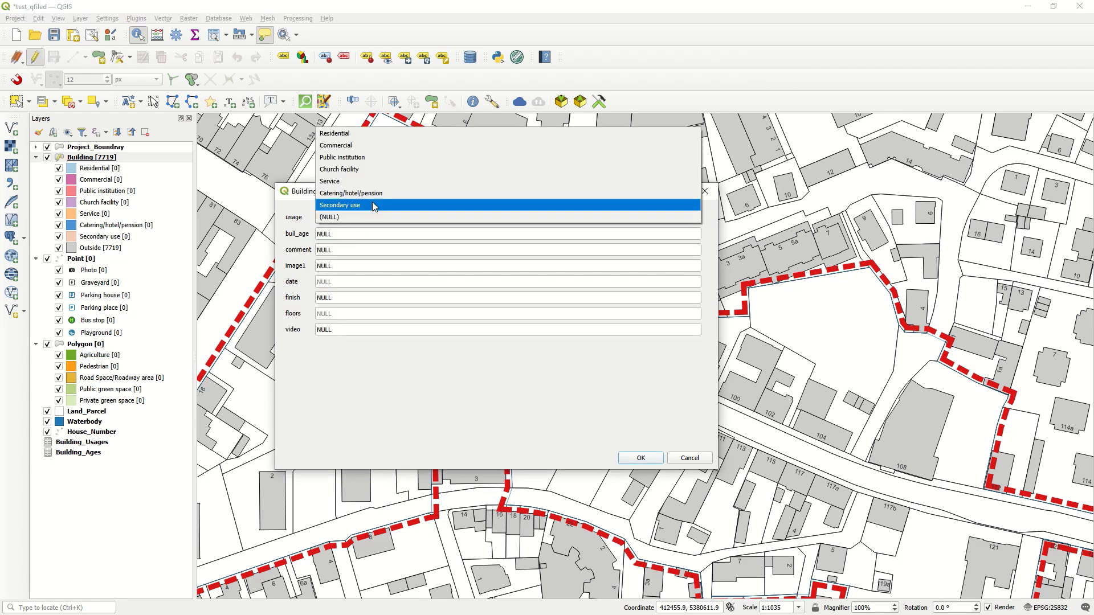
click(639, 459)
click(35, 57)
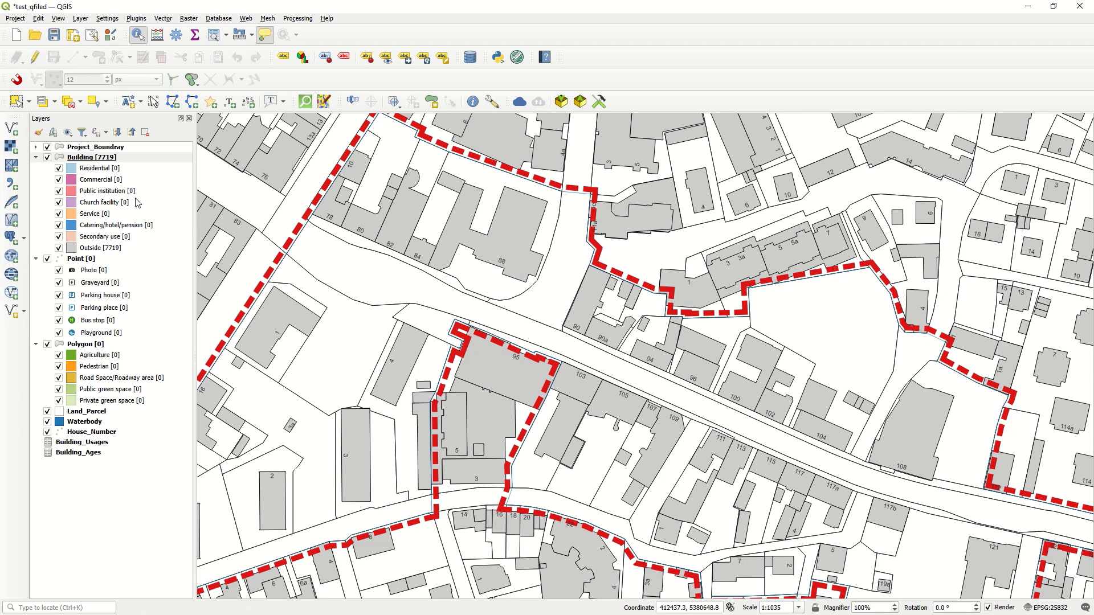
Set the widget type of the buil_age field to Value Relation in the Building layer's attribute form
right_click(99, 164)
click(146, 404)
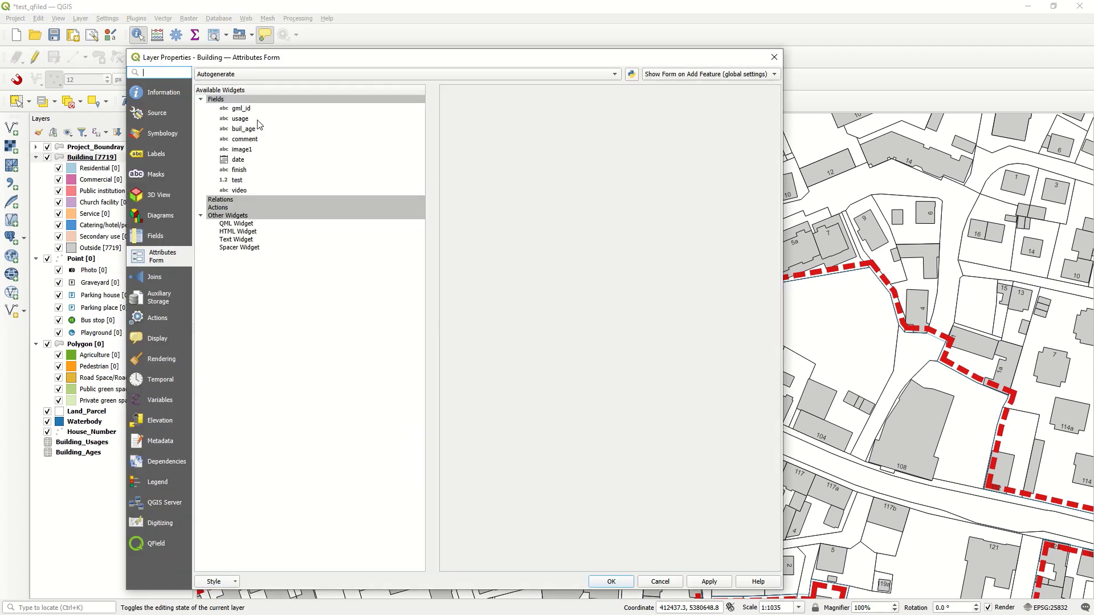
click(257, 119)
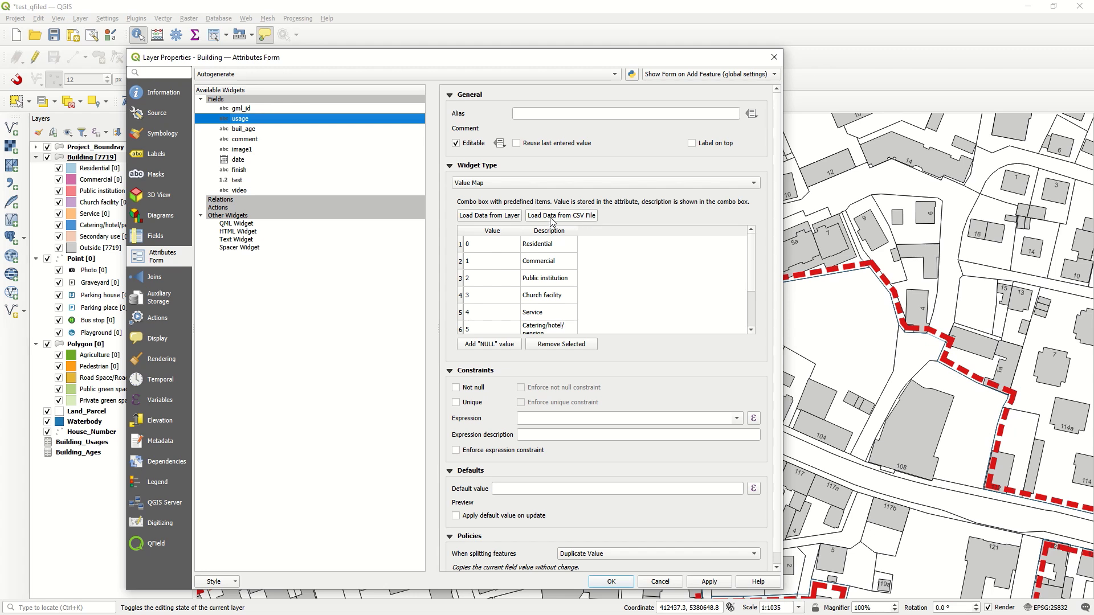
click(251, 130)
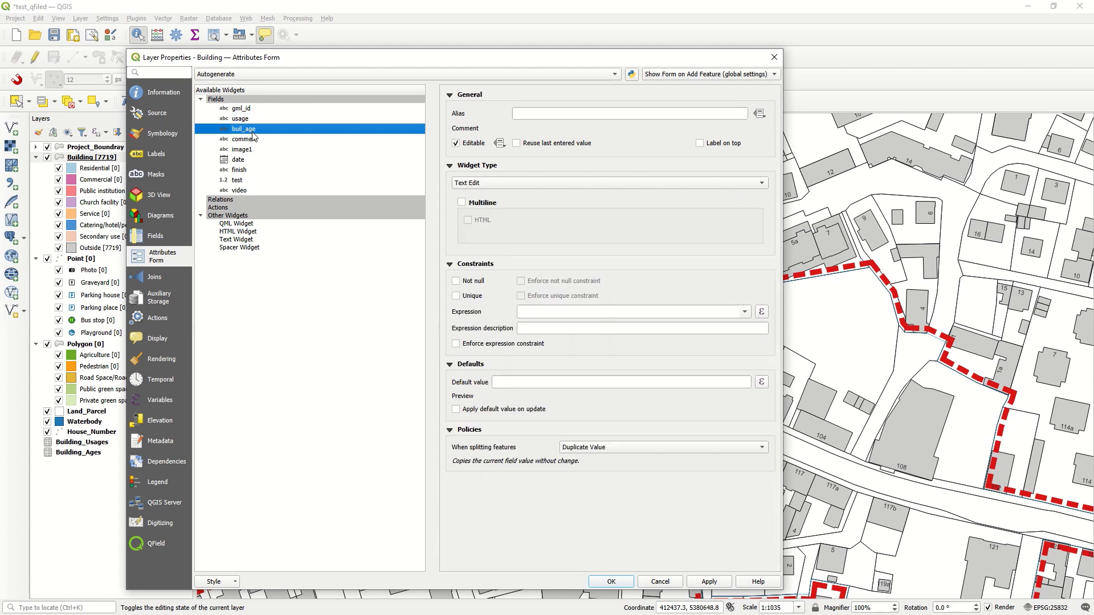
click(500, 184)
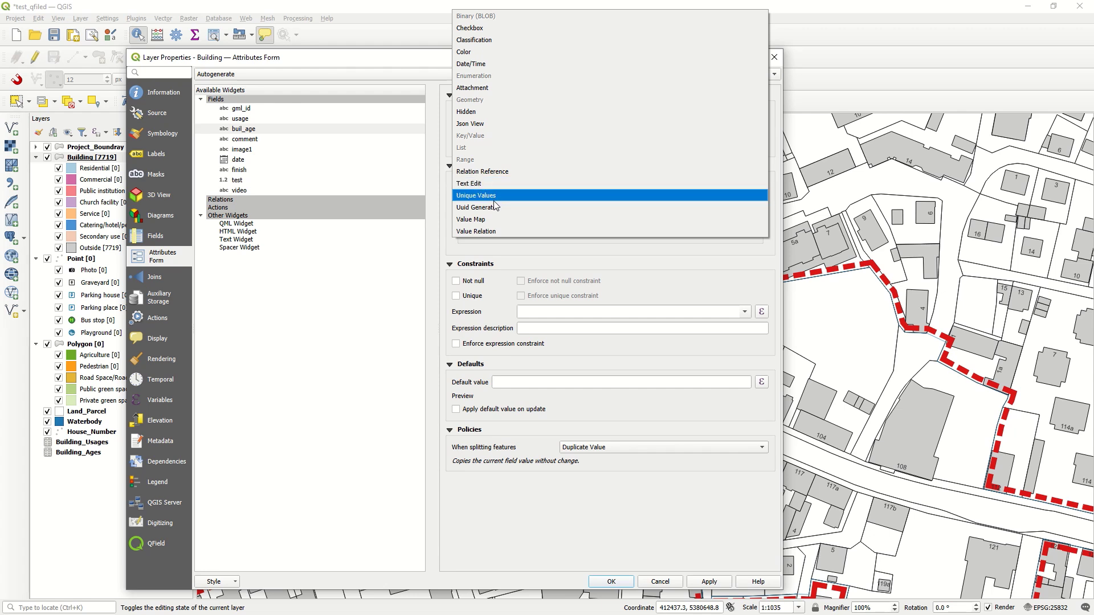
click(505, 232)
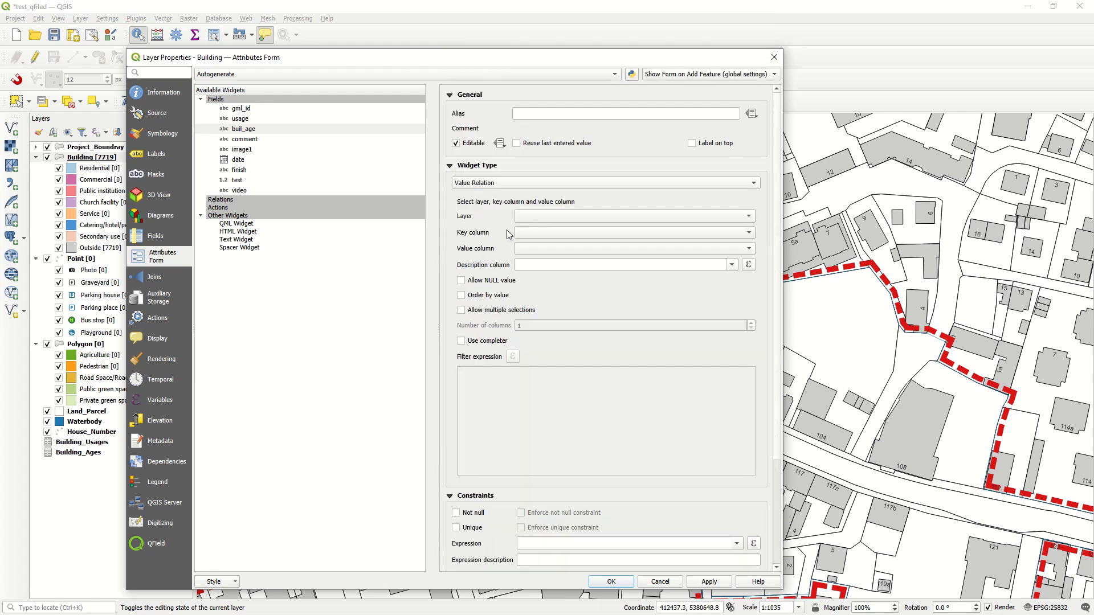
Relate buil_age to the Building_Ages layer, with value as key and value column and description as description column
click(538, 215)
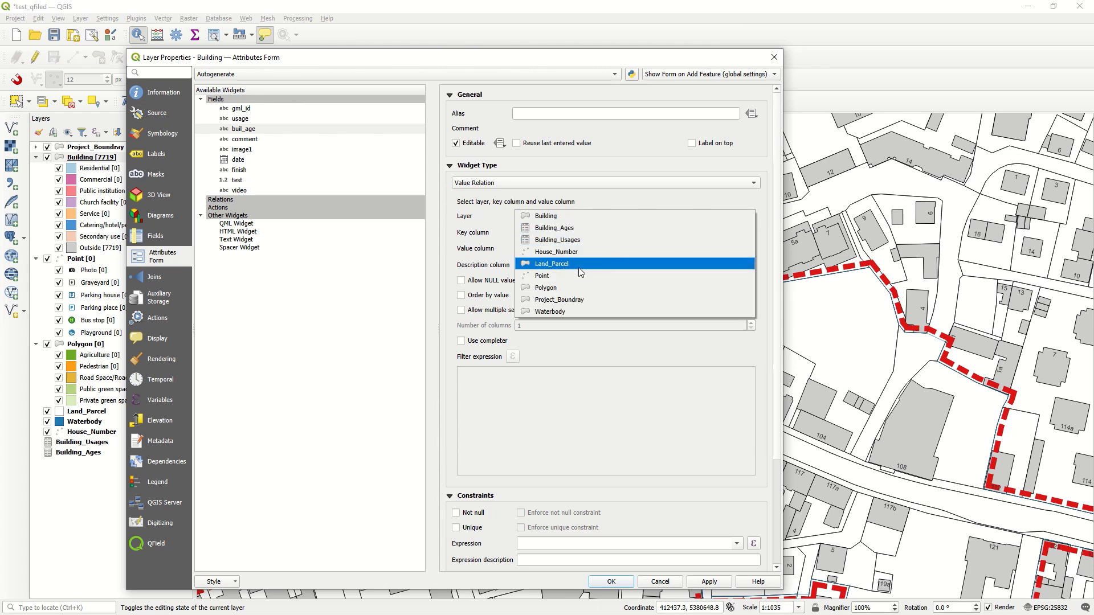
click(579, 235)
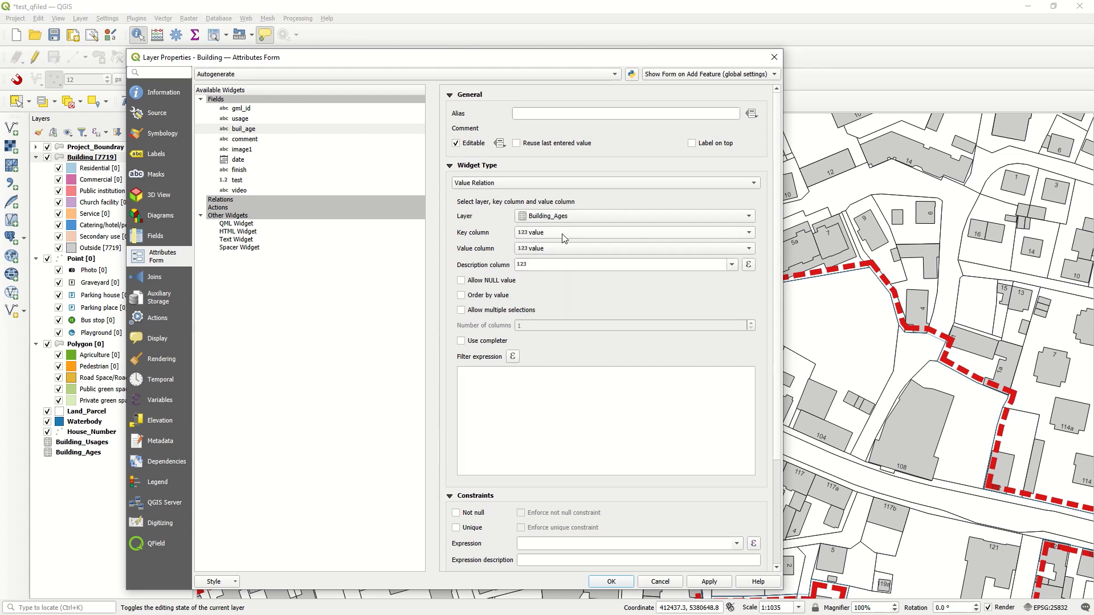
click(563, 234)
click(563, 234)
click(552, 252)
click(552, 252)
click(732, 265)
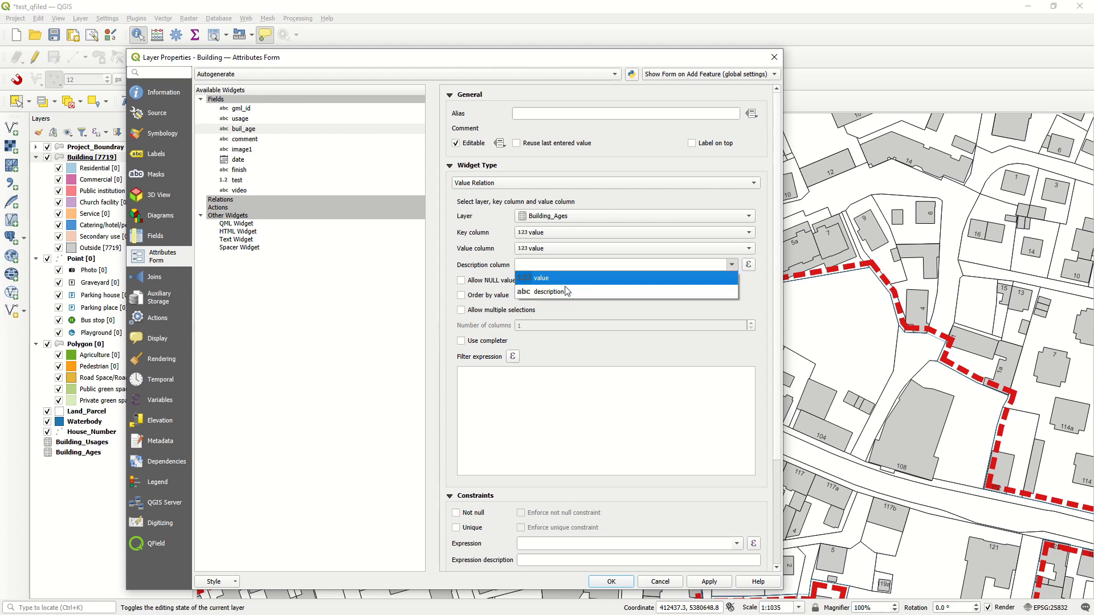
click(691, 290)
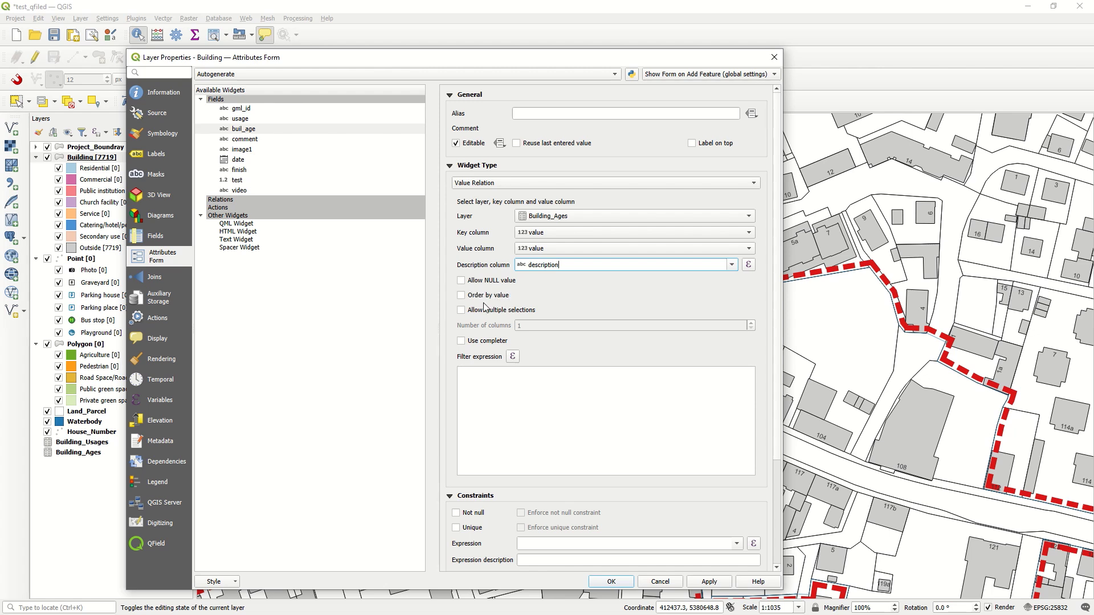
Allow multiple selections for the buil_age field and apply the form settings
click(461, 310)
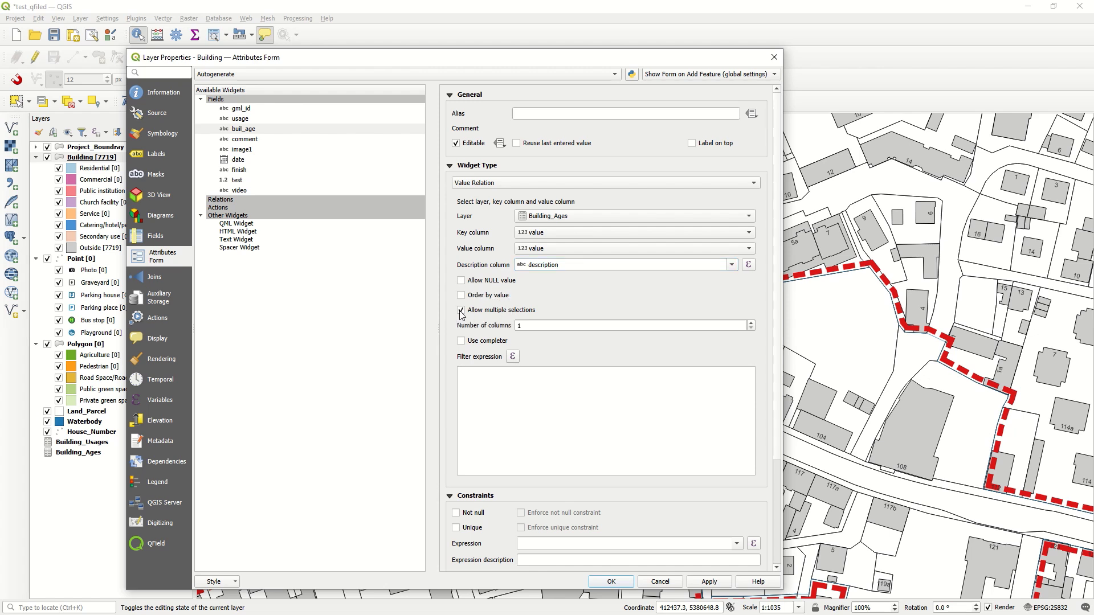
click(705, 587)
click(613, 582)
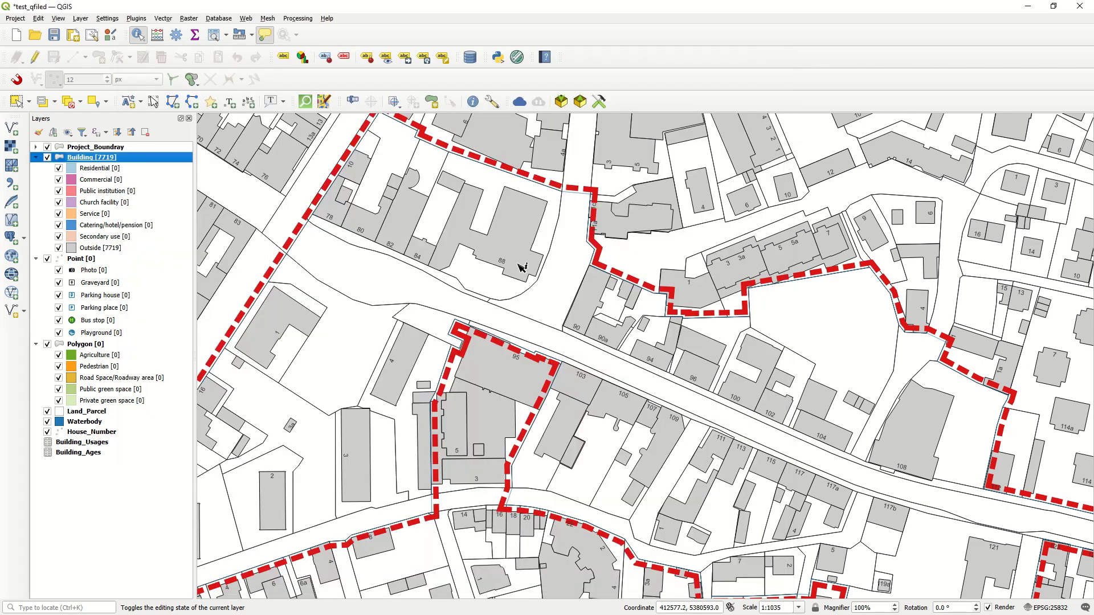
Enable editing and test building 88's buil_age options by ticking and clearing 0 and 1, and close the form
click(518, 257)
click(35, 57)
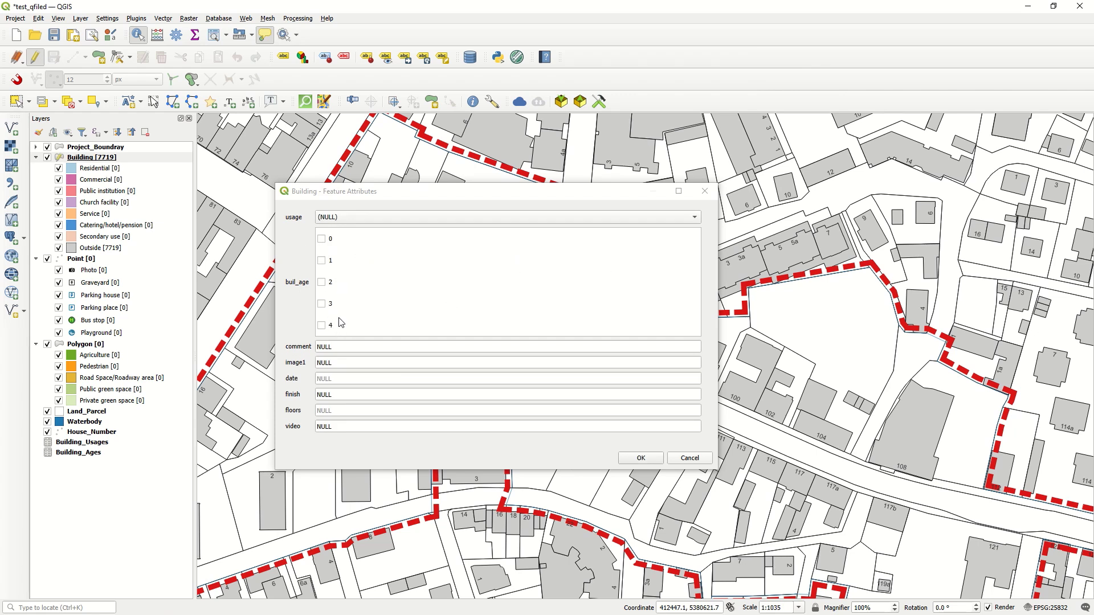
click(321, 239)
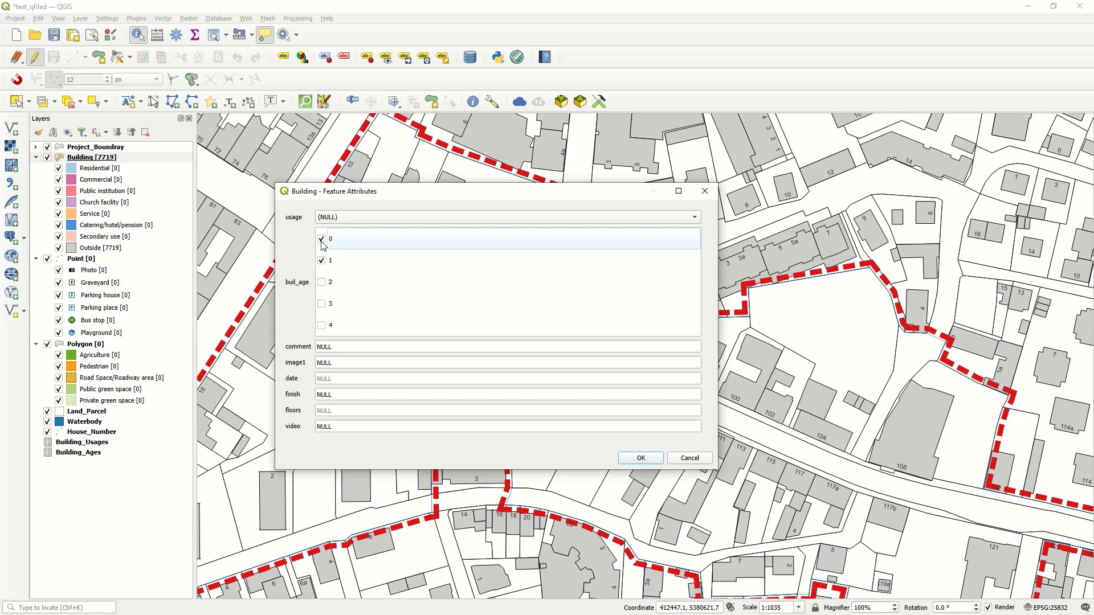
click(322, 240)
click(322, 261)
click(705, 191)
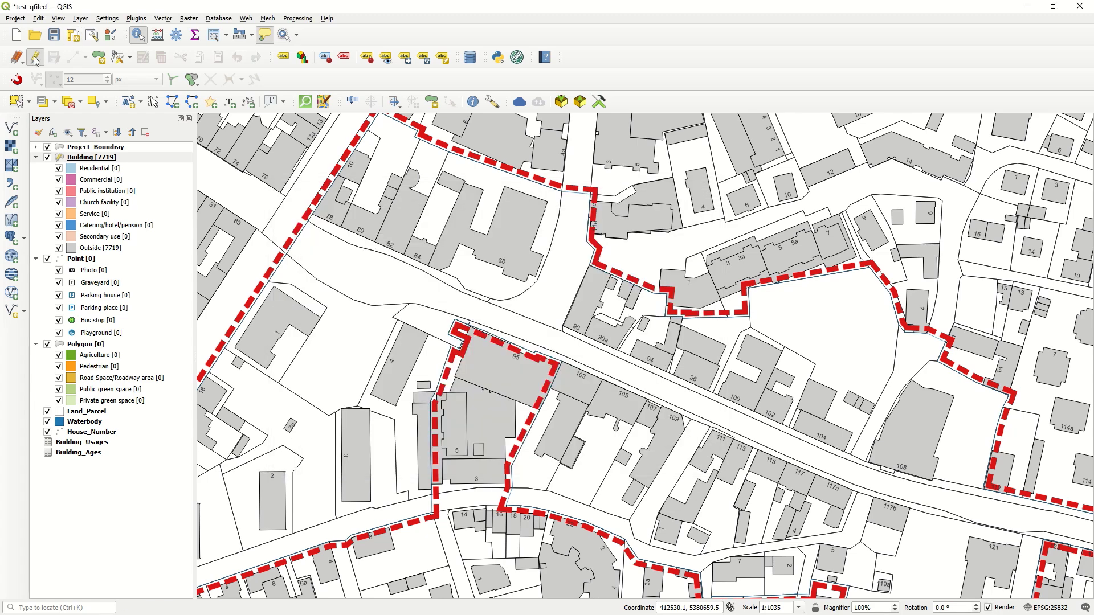
Set the description column of the buil_age value relation to value, and recheck building 88's attribute form
right_click(81, 158)
click(131, 422)
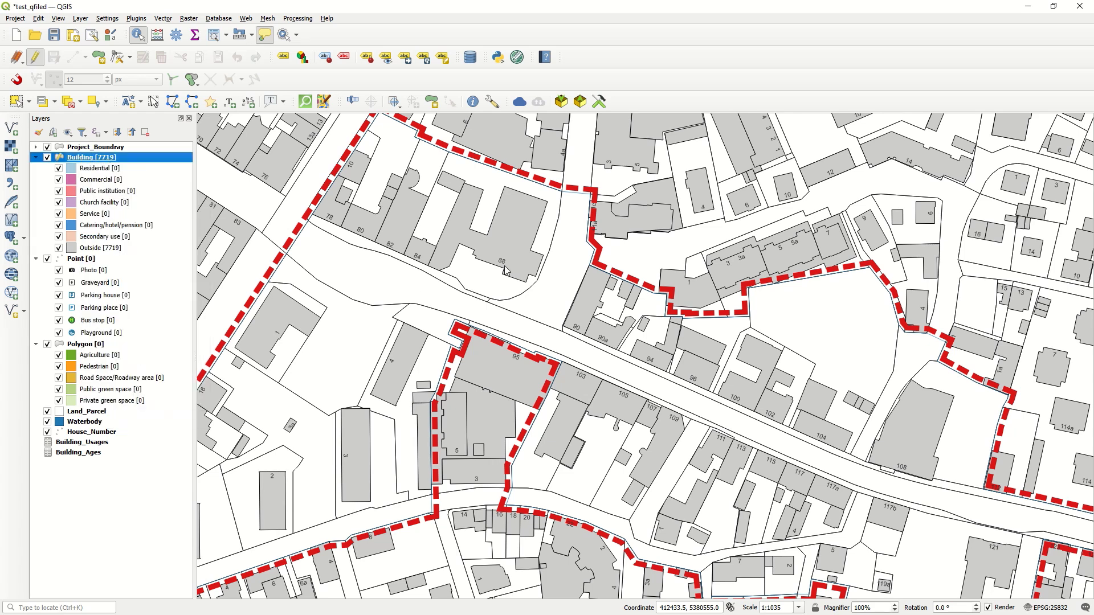
click(244, 129)
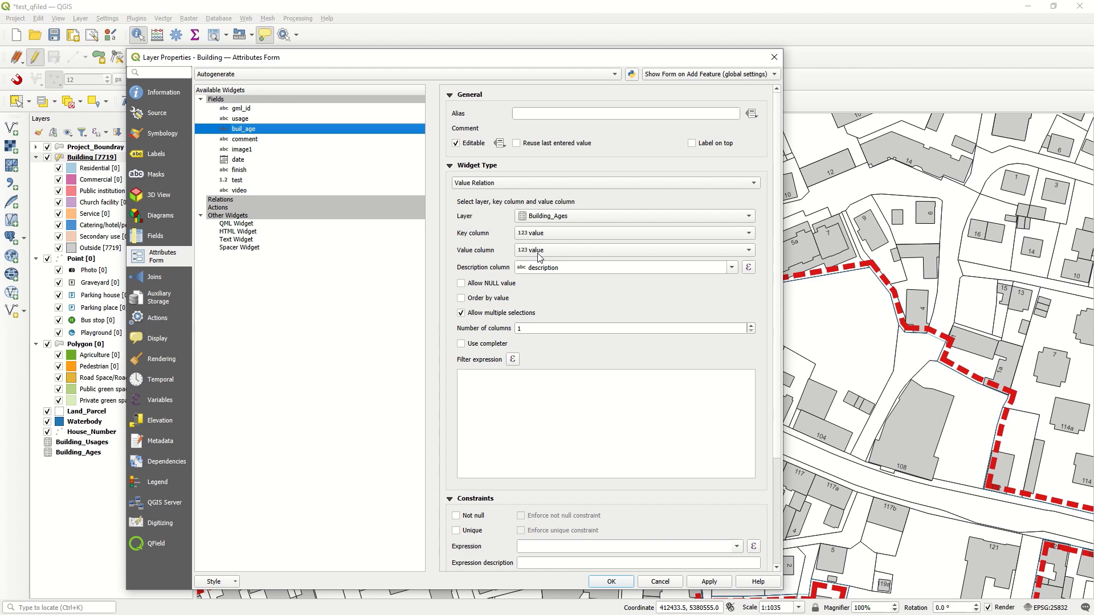
click(732, 267)
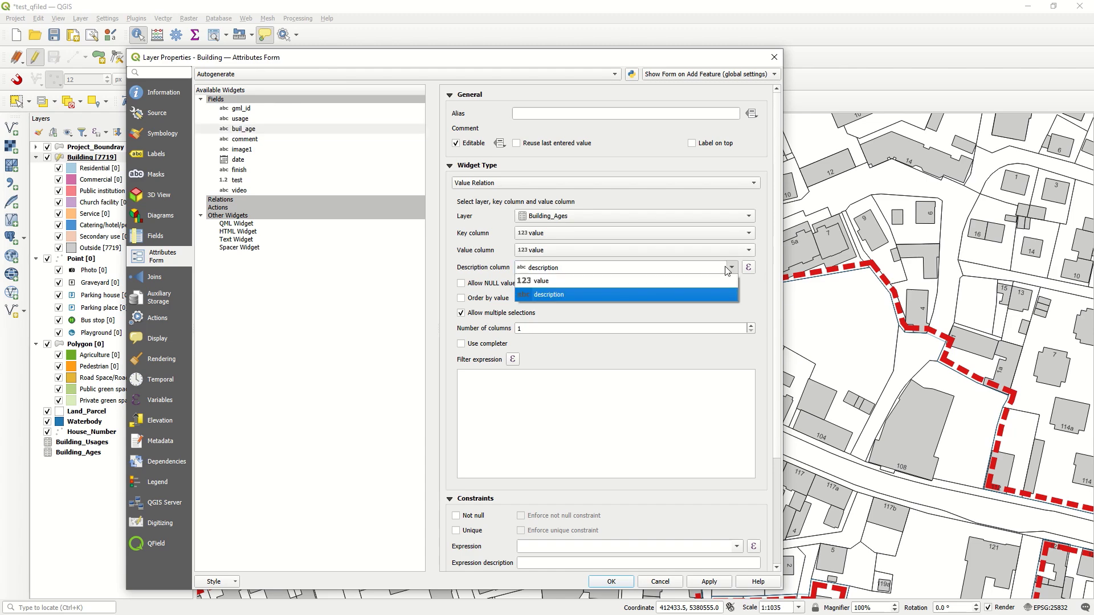
click(626, 286)
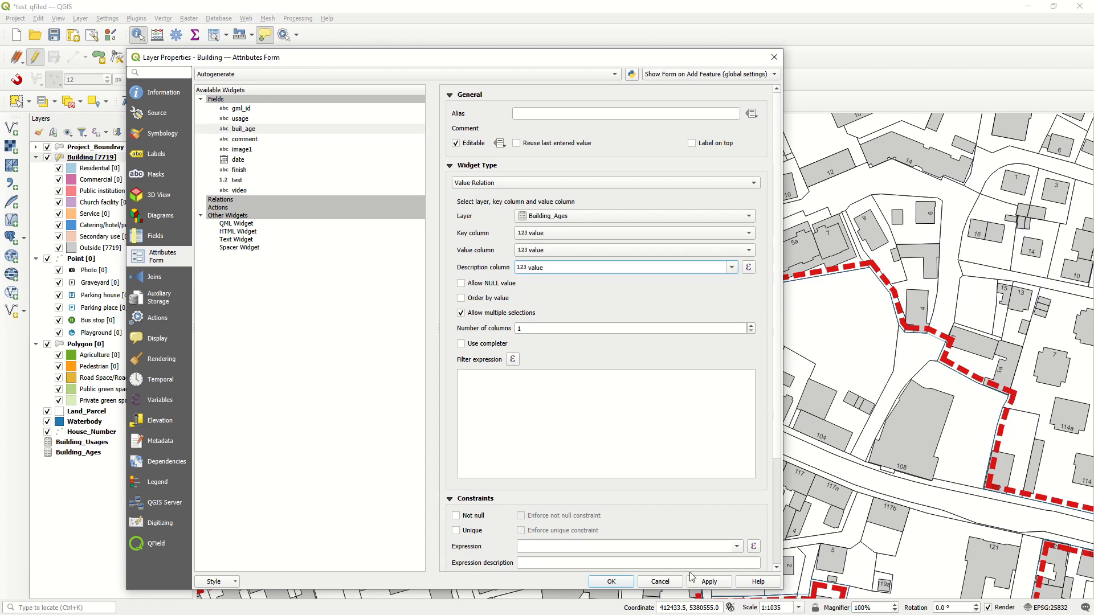
click(709, 582)
click(611, 581)
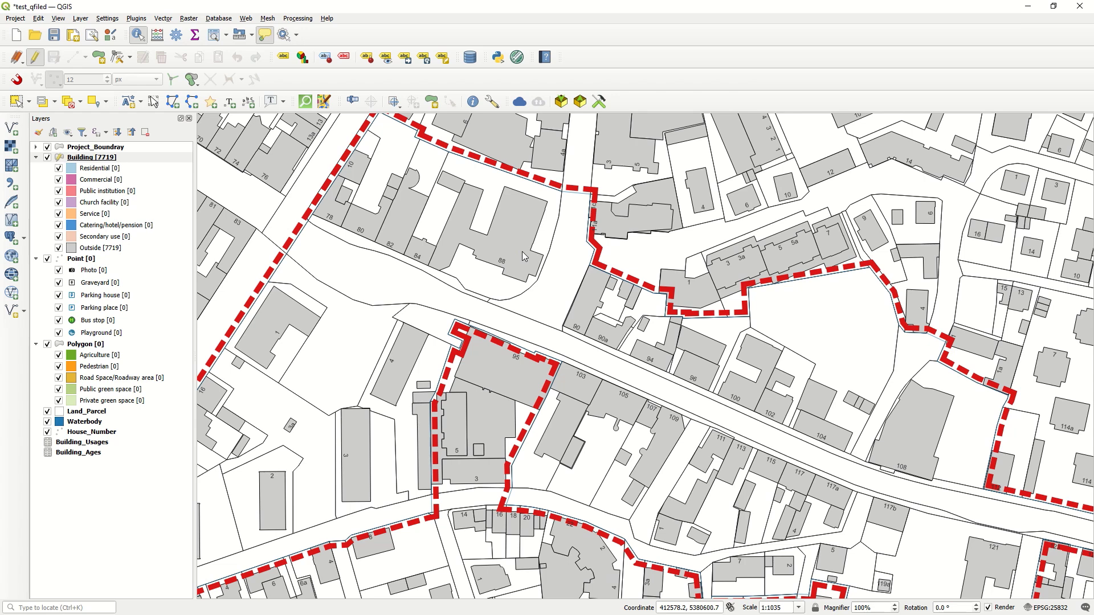
click(525, 257)
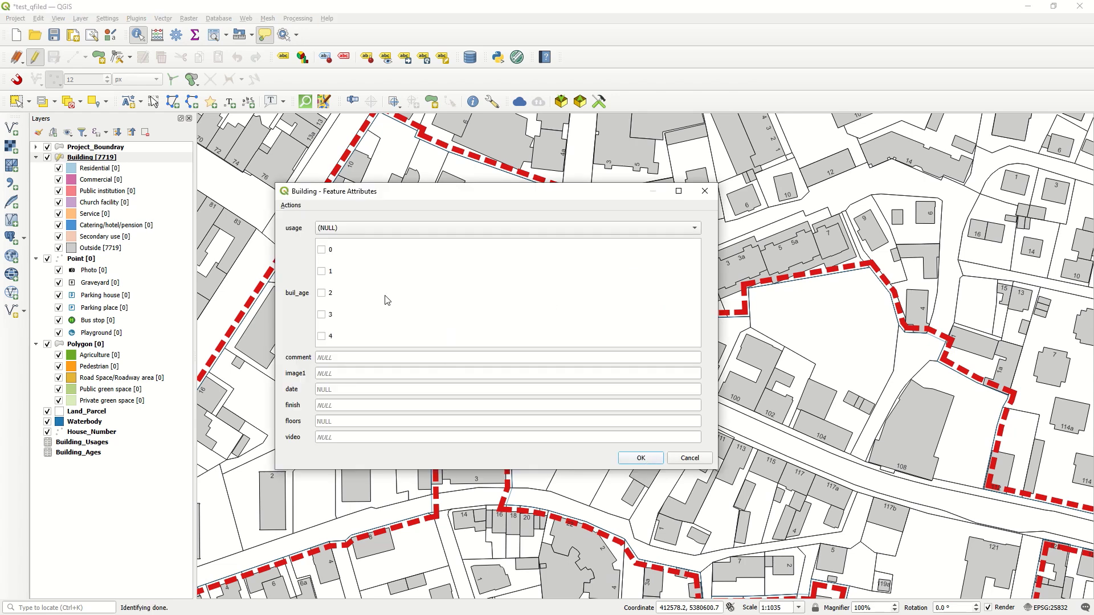
click(640, 459)
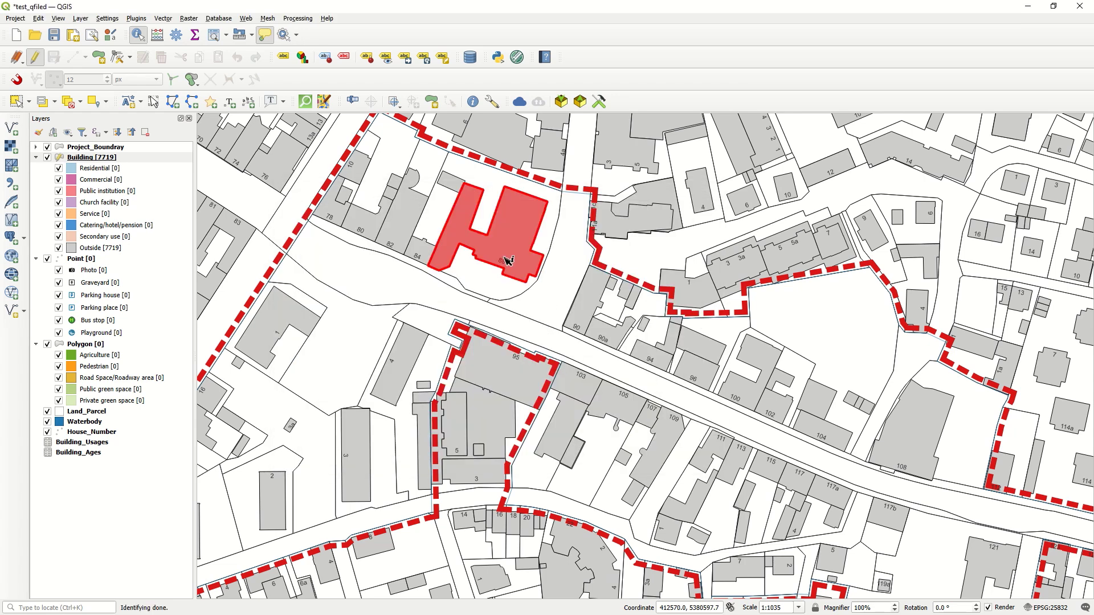
Set the key, value and description columns of the Building layer's buil_age value relation to description and accept the form settings
right_click(100, 159)
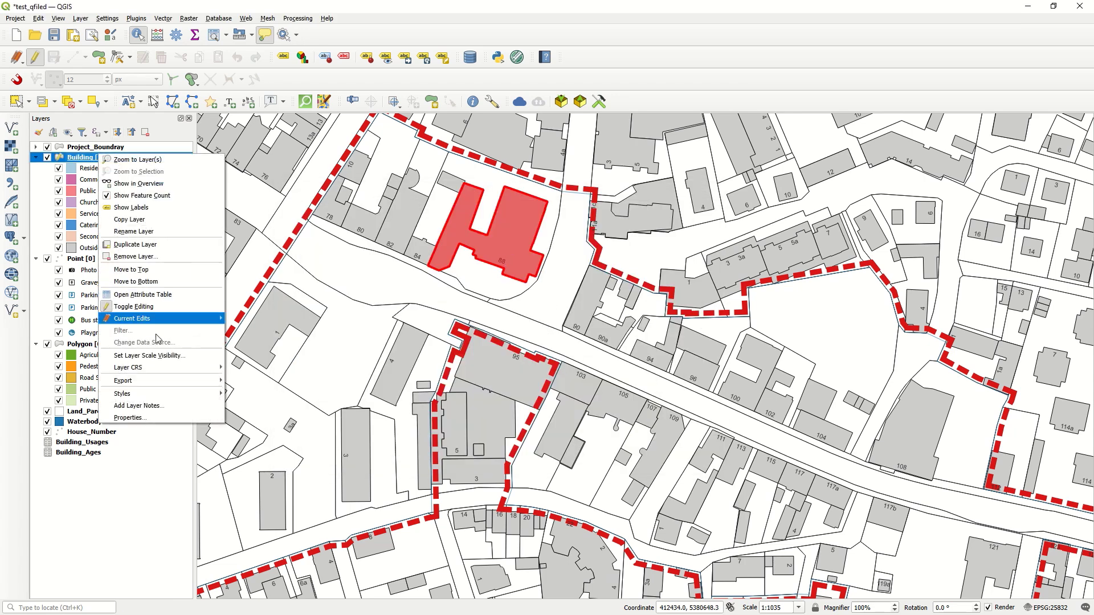
click(146, 417)
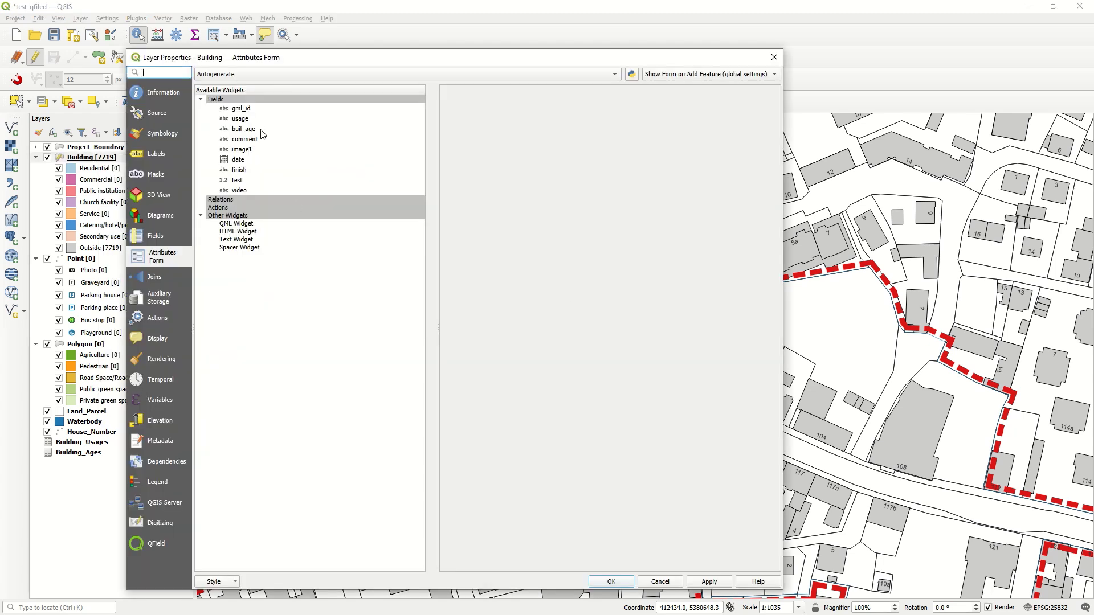
click(249, 130)
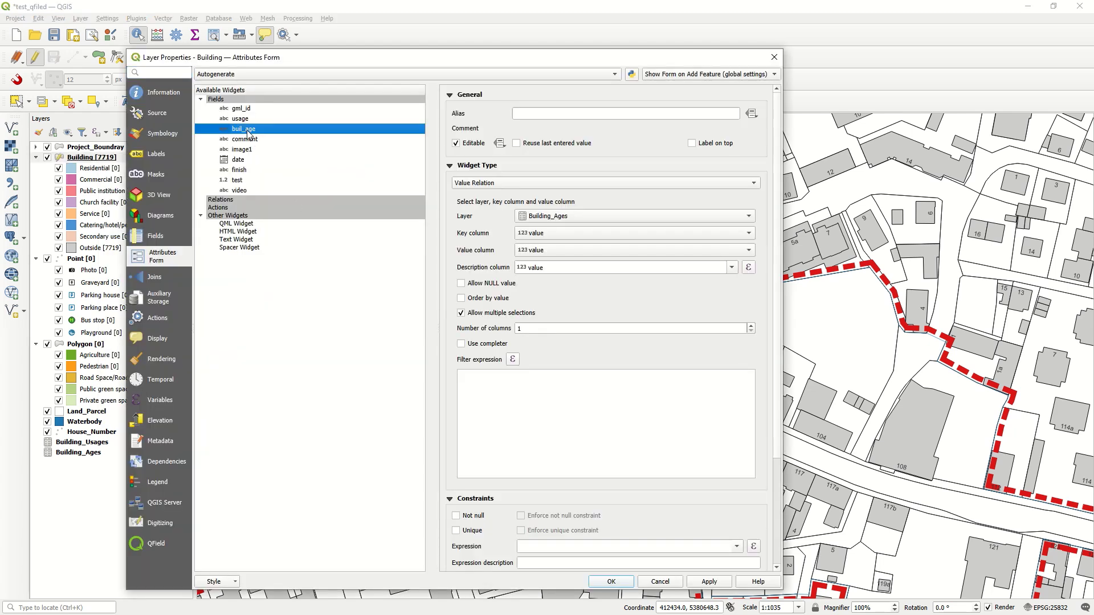
click(558, 233)
click(557, 244)
click(557, 250)
click(556, 263)
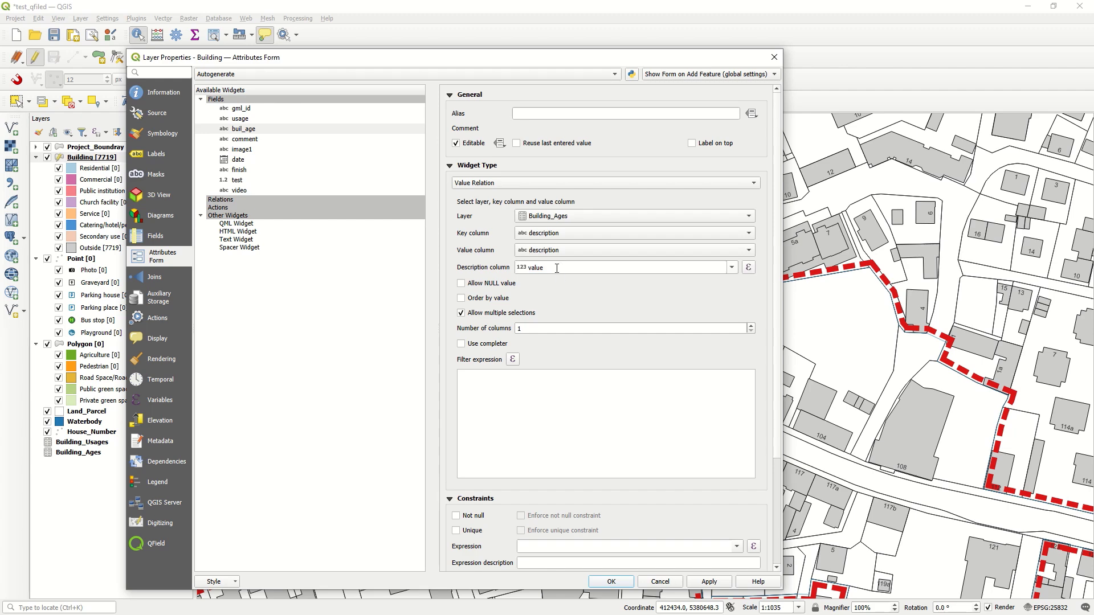
click(727, 269)
click(586, 291)
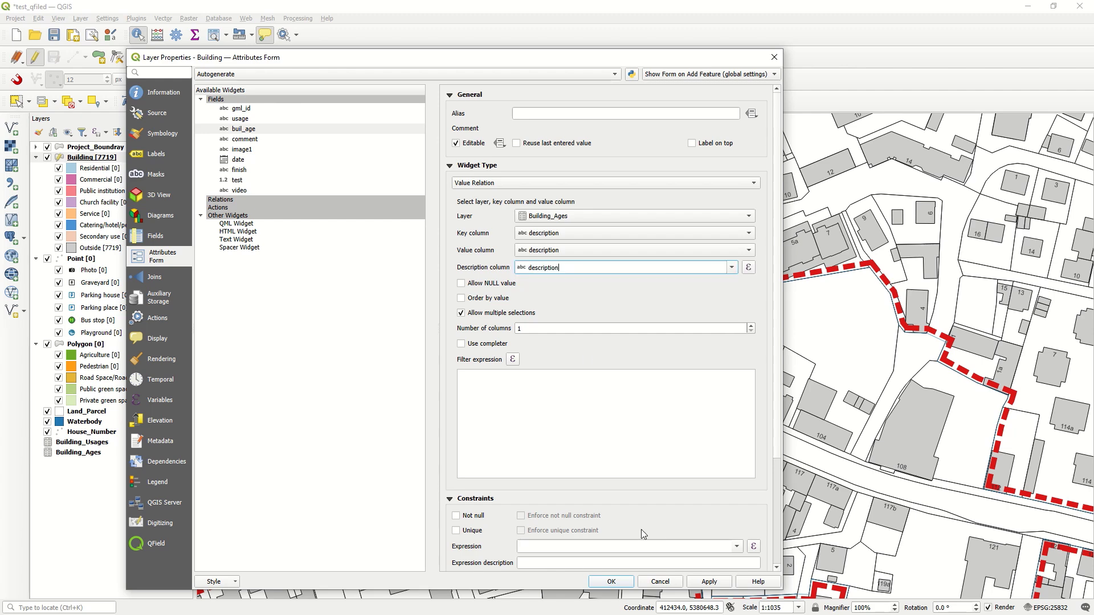
click(611, 581)
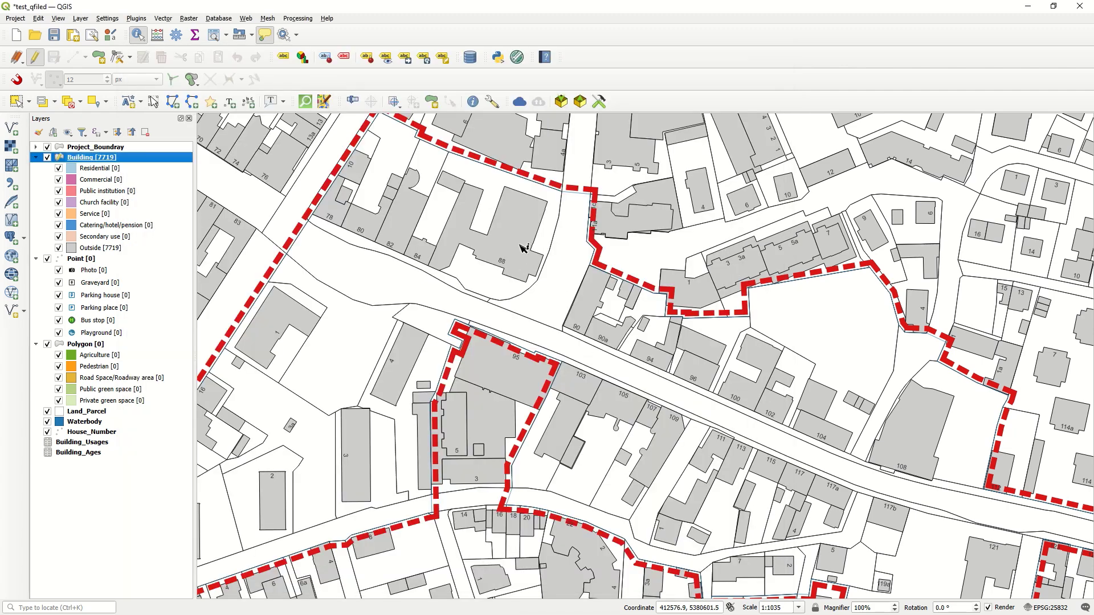
Recheck the buil_age options in building 88's attribute form, both in and out of edit mode
click(524, 250)
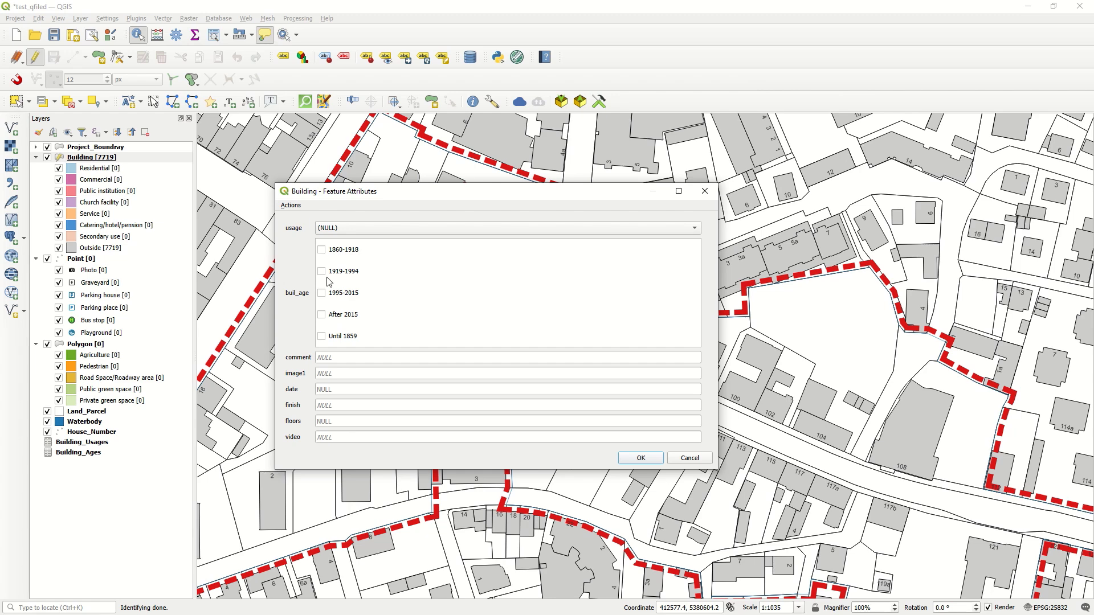
click(641, 458)
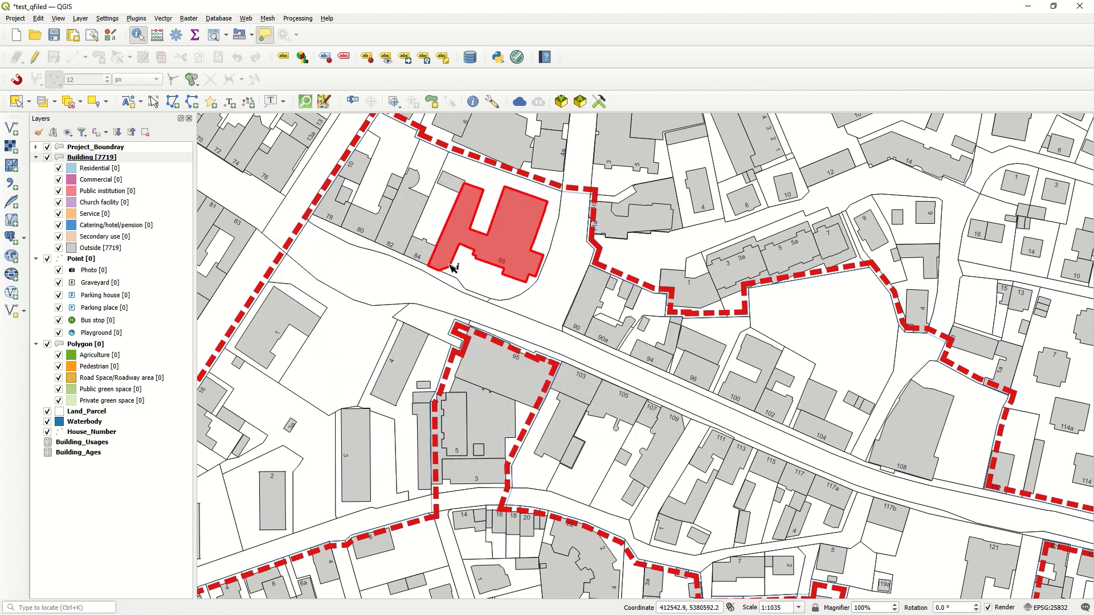
click(469, 238)
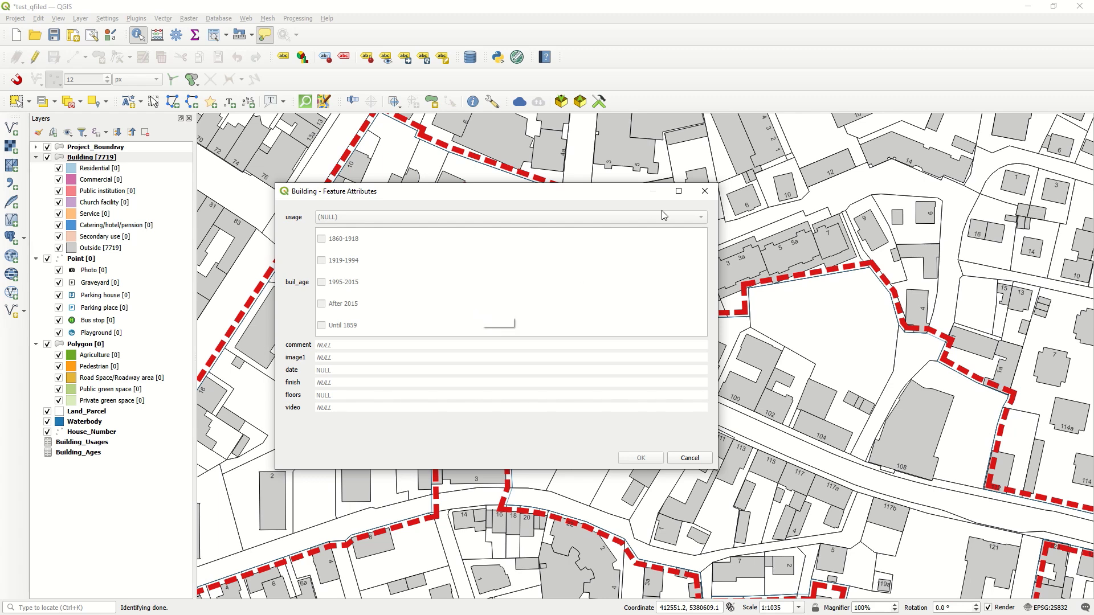
click(705, 191)
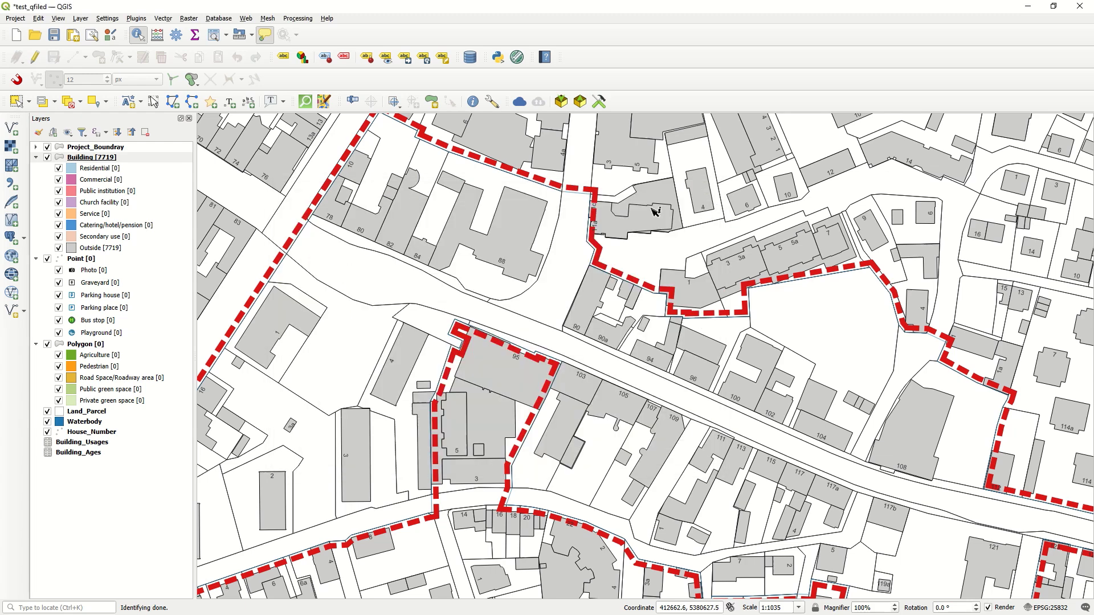
Make the Building layer's image1 field an Attachment widget with the integrated document viewer type set to Image
right_click(84, 158)
click(112, 410)
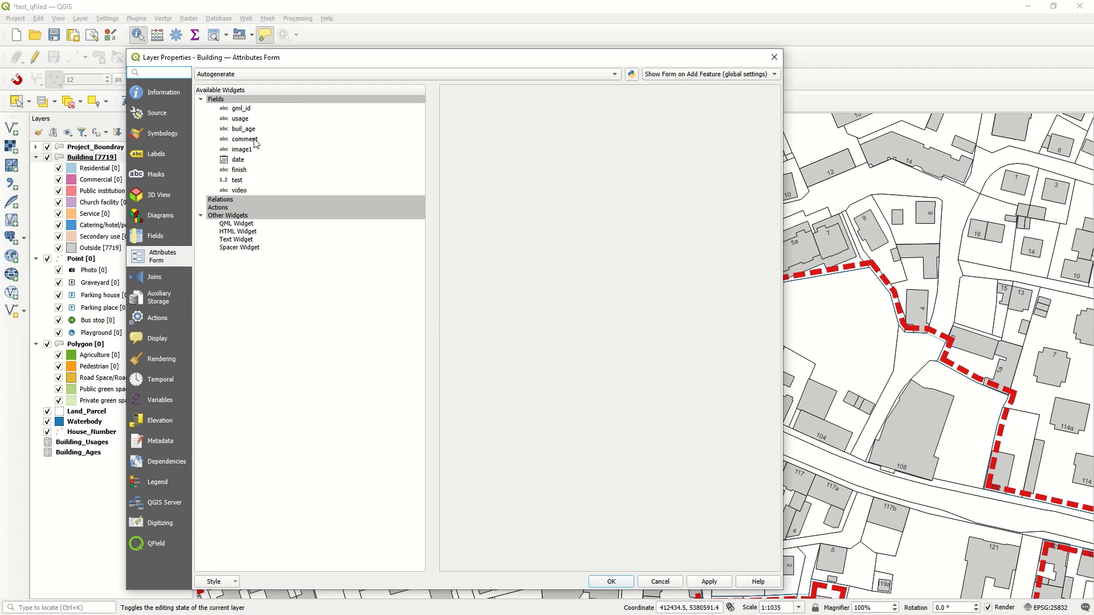
click(252, 130)
click(254, 141)
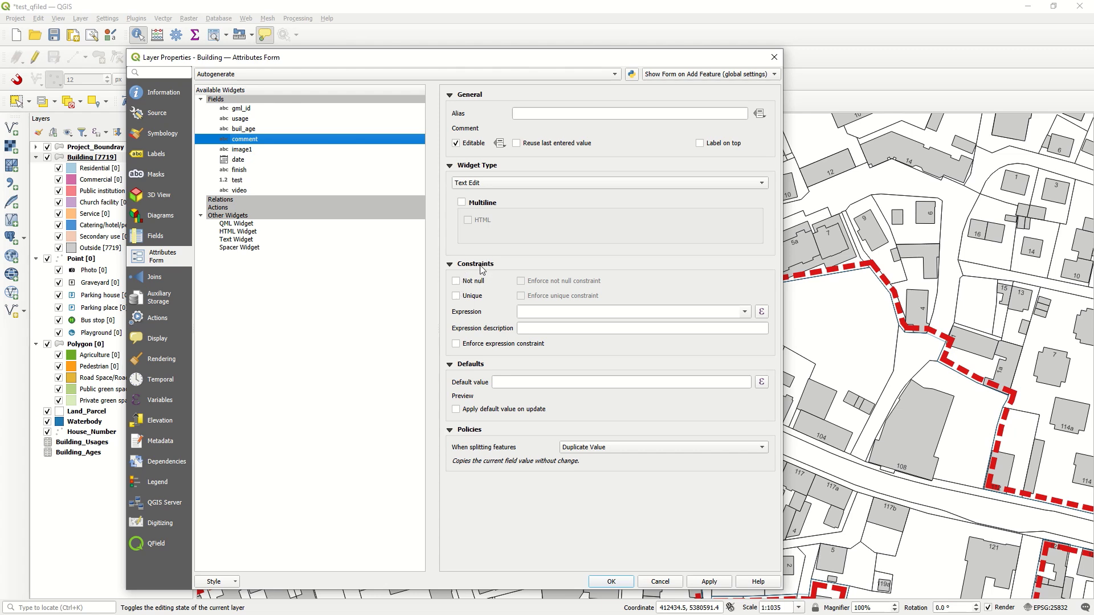
click(244, 151)
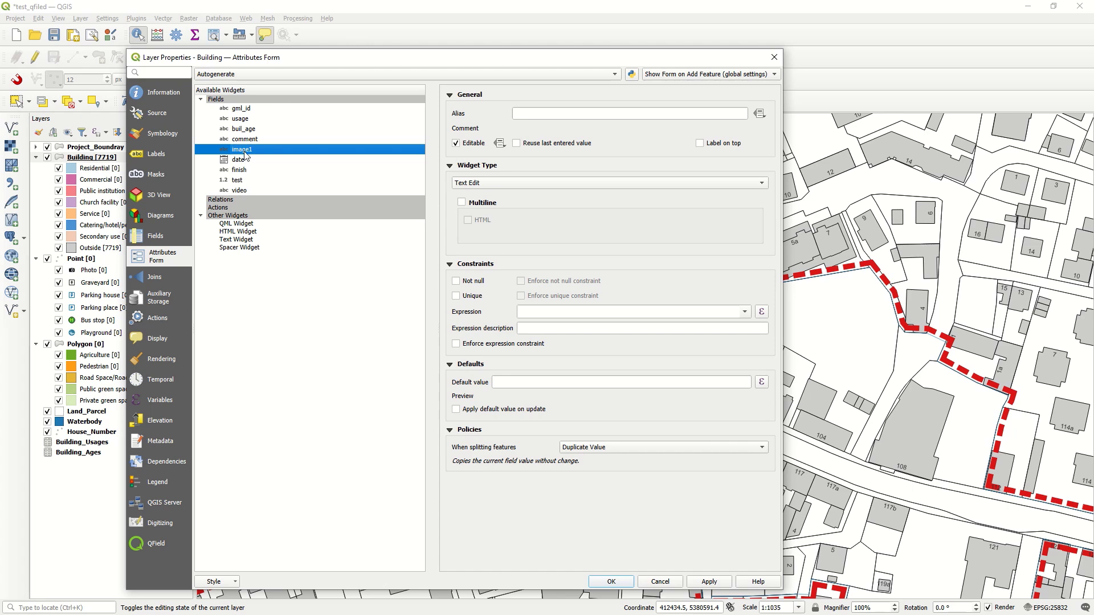
click(537, 183)
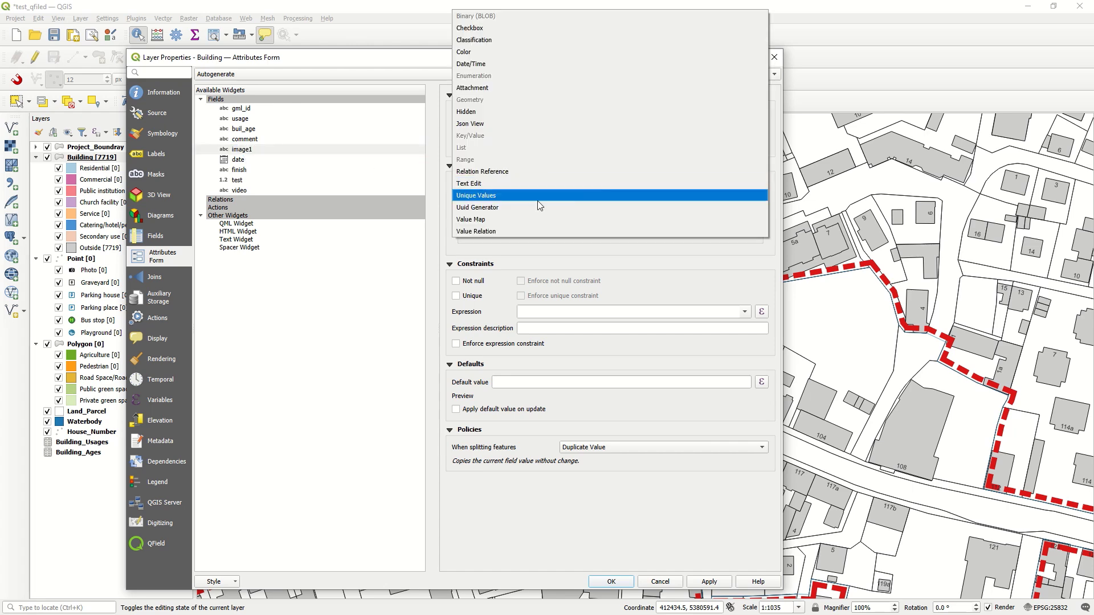
click(512, 88)
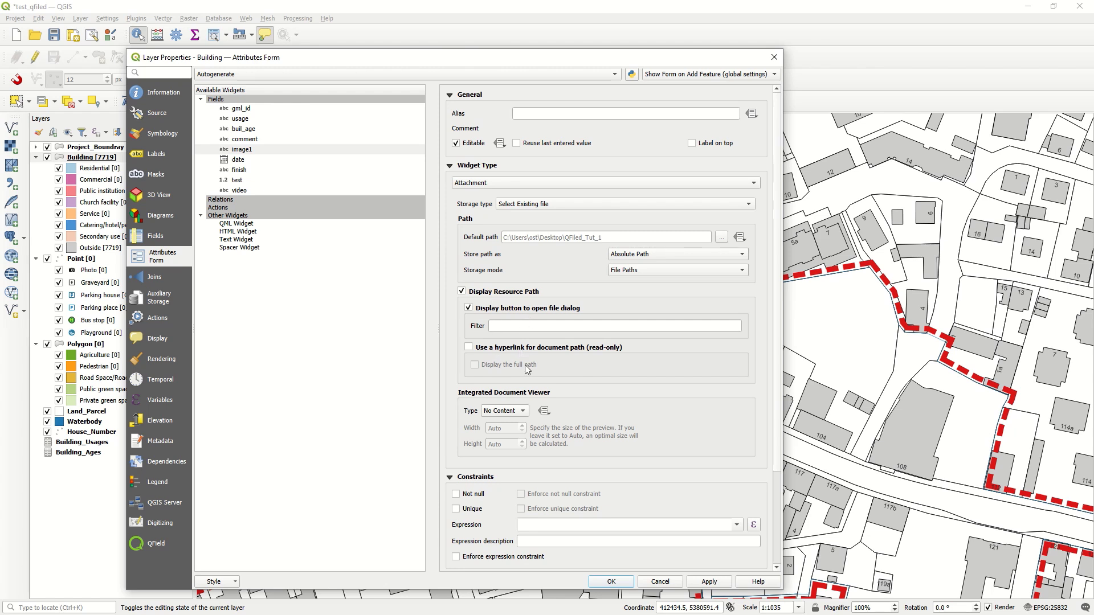
click(505, 411)
click(502, 422)
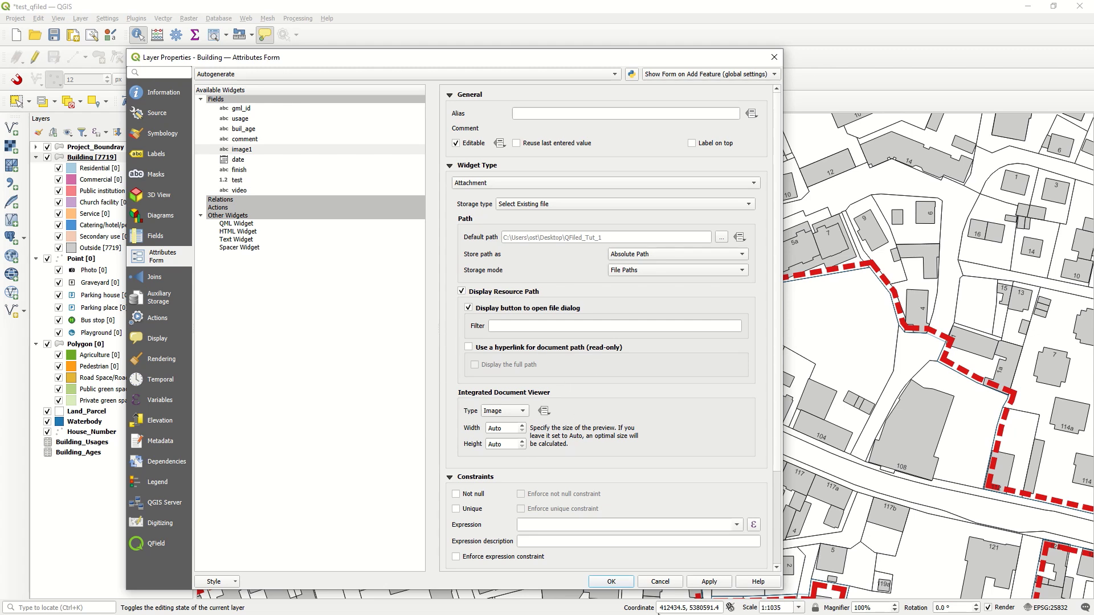
Set the date field's widget type to Date/Time and look through its display format choices
click(241, 161)
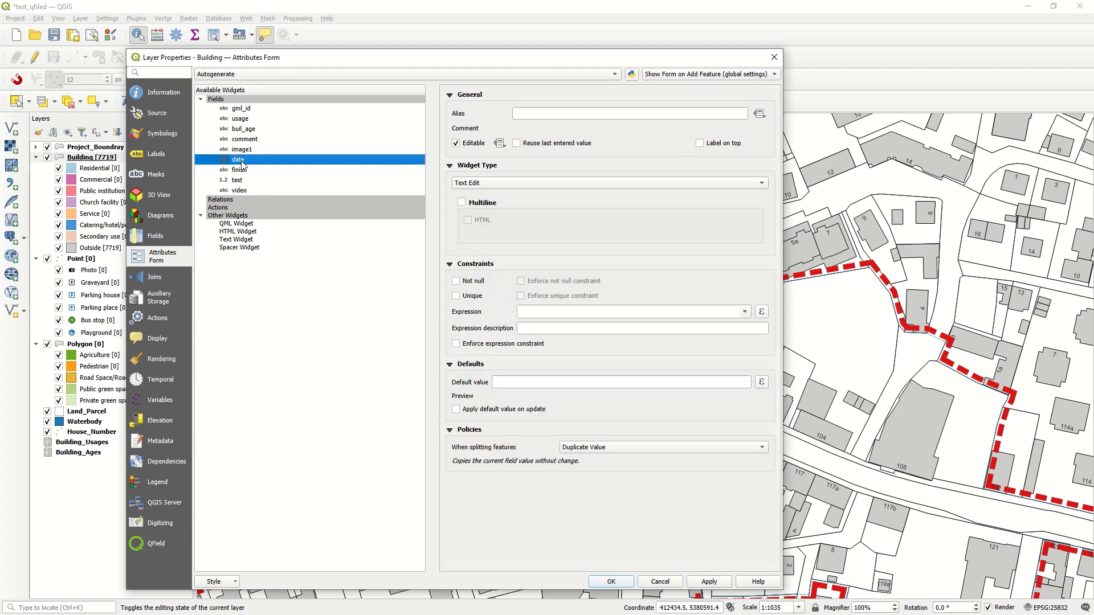
click(510, 184)
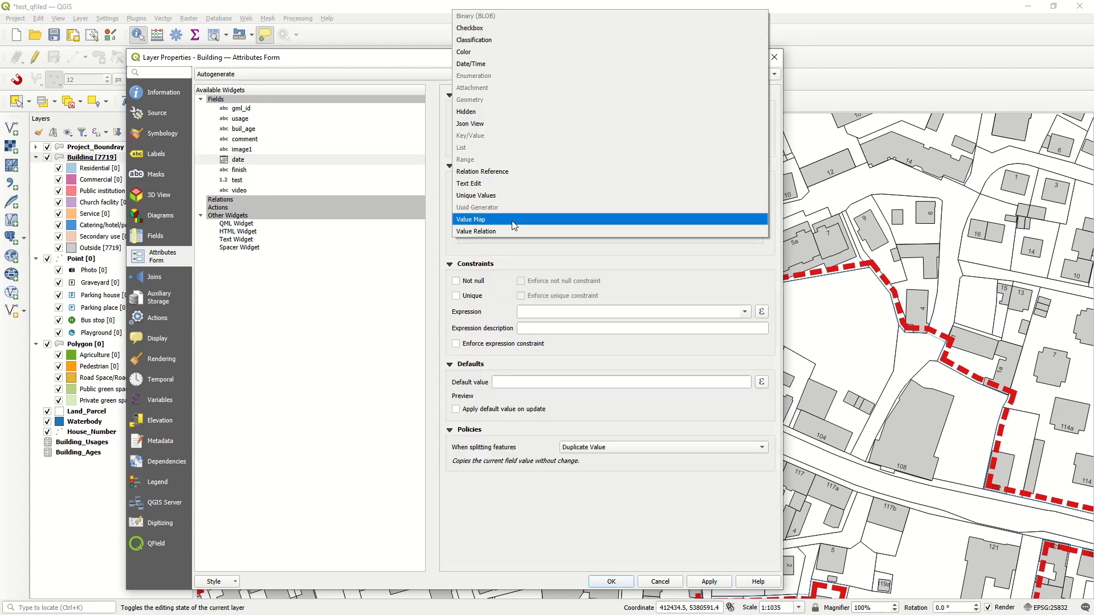
click(503, 64)
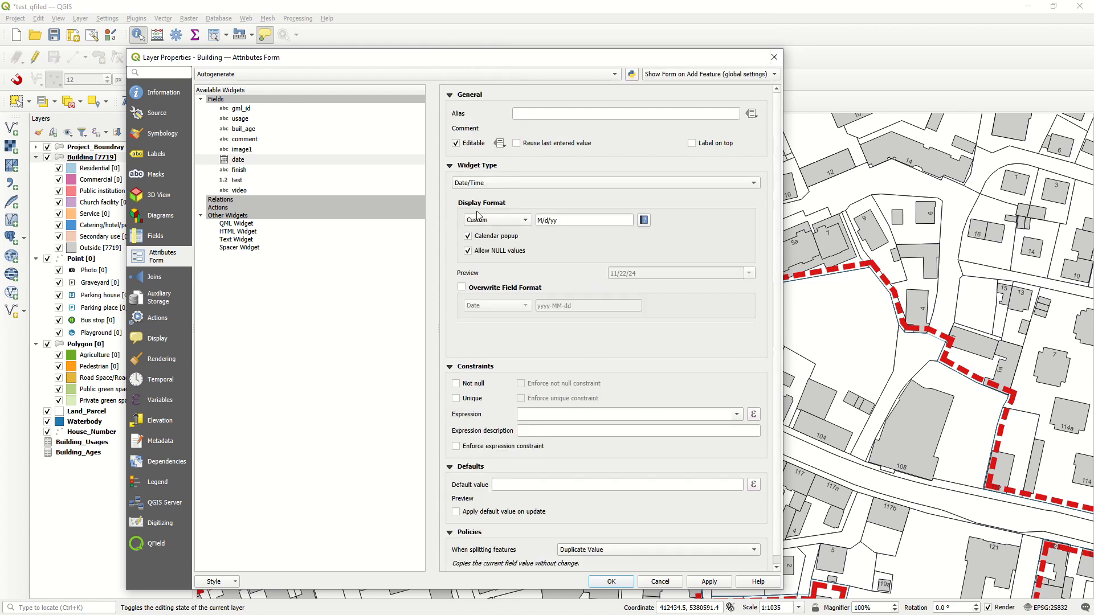
click(518, 222)
click(518, 223)
Make the finish field a Checkbox widget, storing yes for the checked state and no for the unchecked state
click(240, 170)
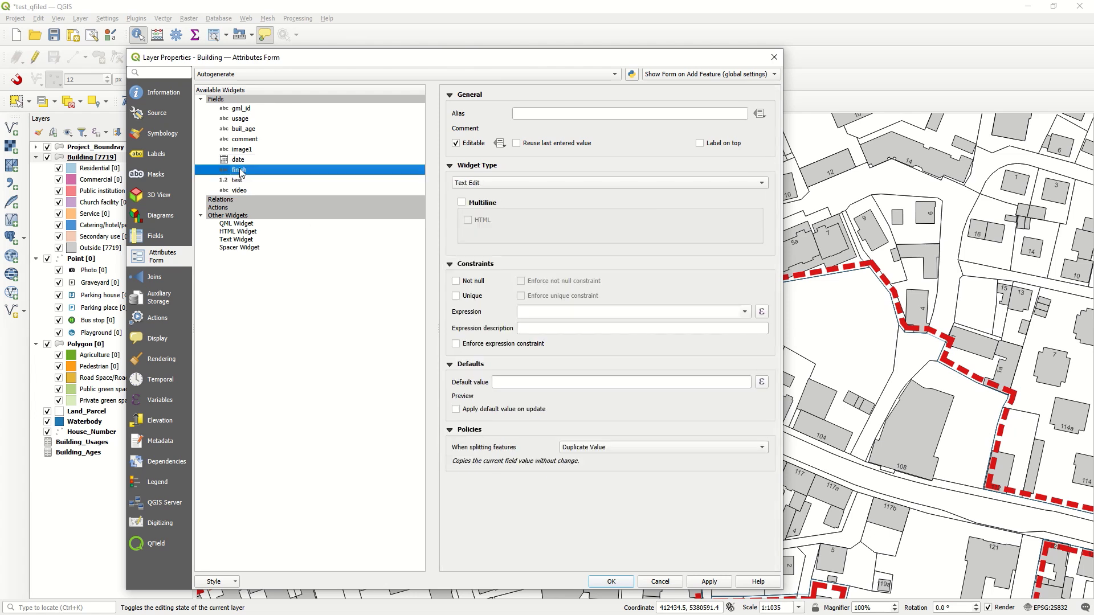
click(500, 189)
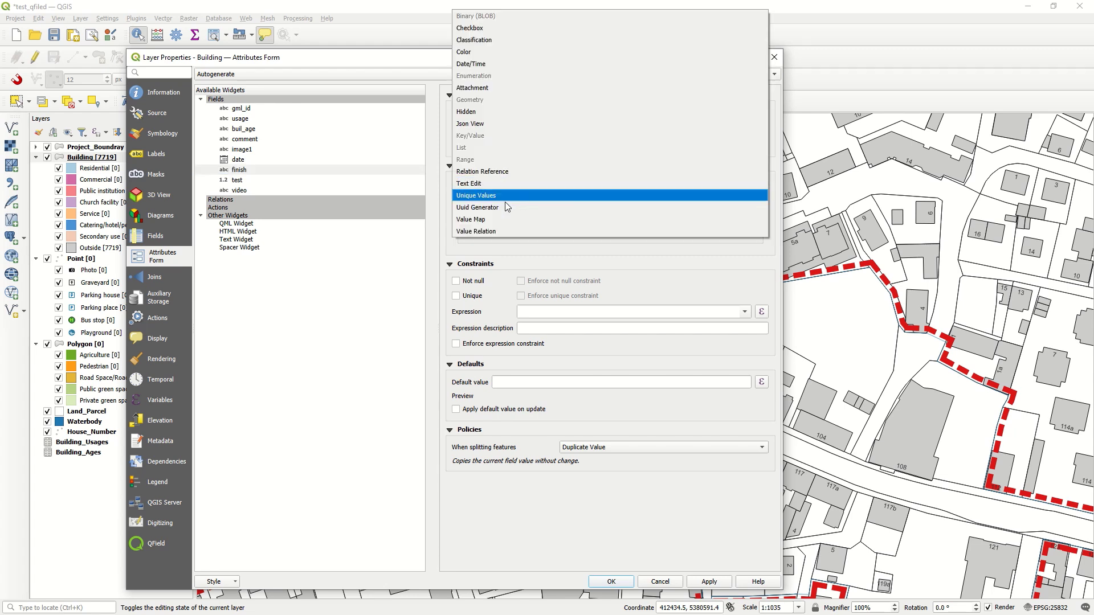
click(509, 30)
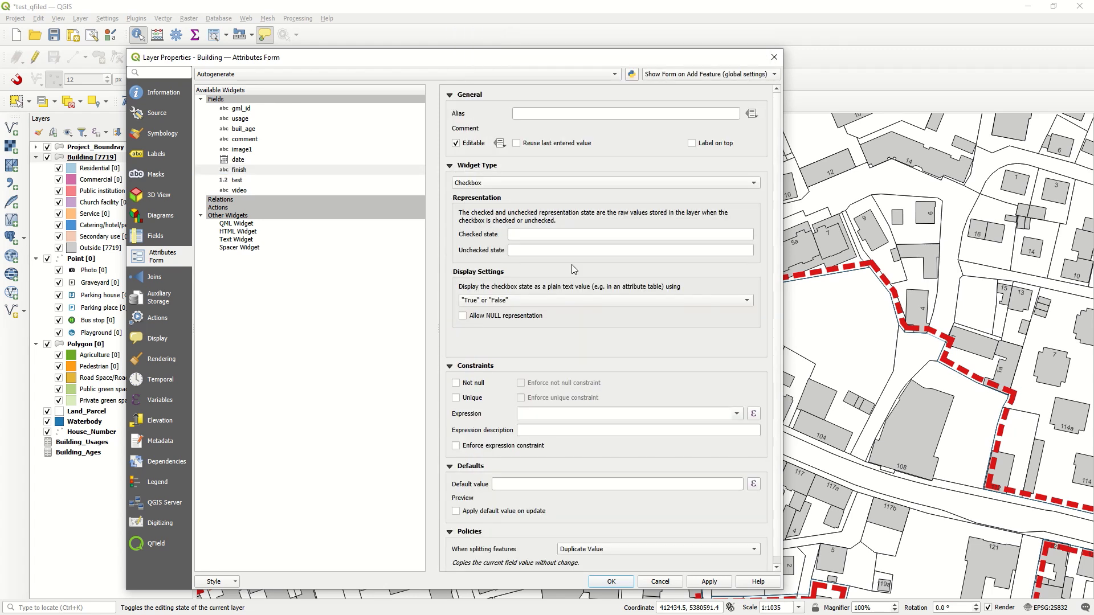
click(533, 237)
text(yes)
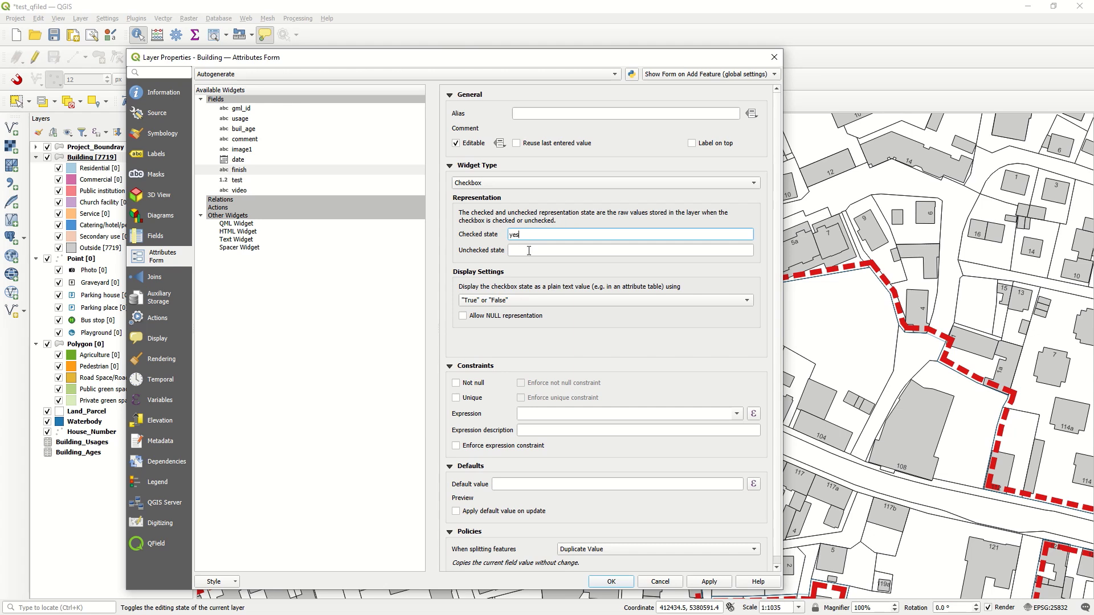
click(530, 253)
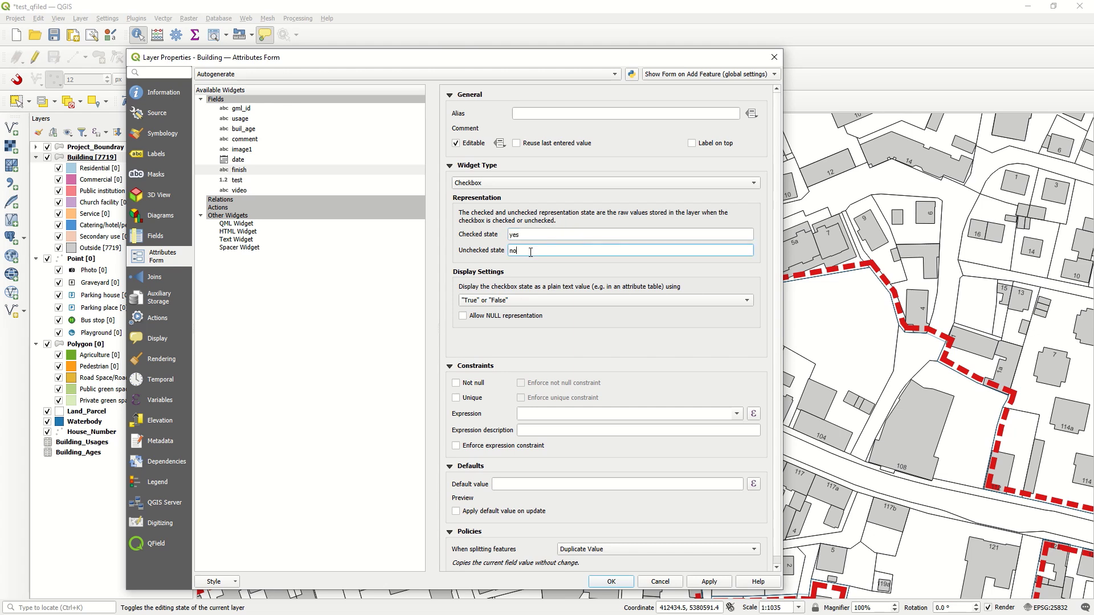
Apply the Building form settings, check the image1, date and finish widgets in building 88's attribute form, and close it
click(707, 582)
click(773, 57)
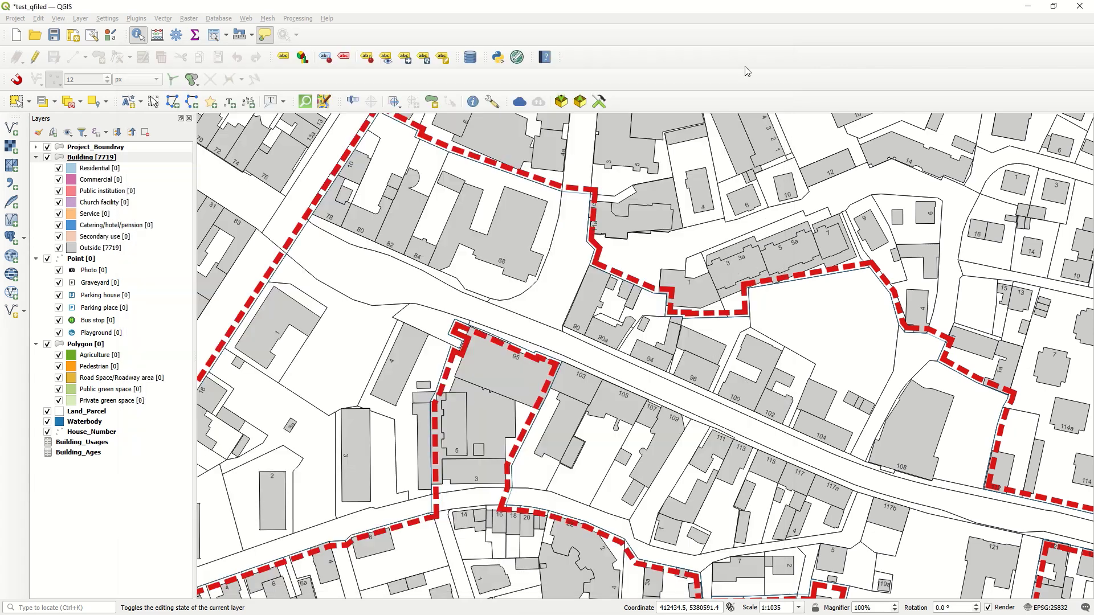
click(517, 266)
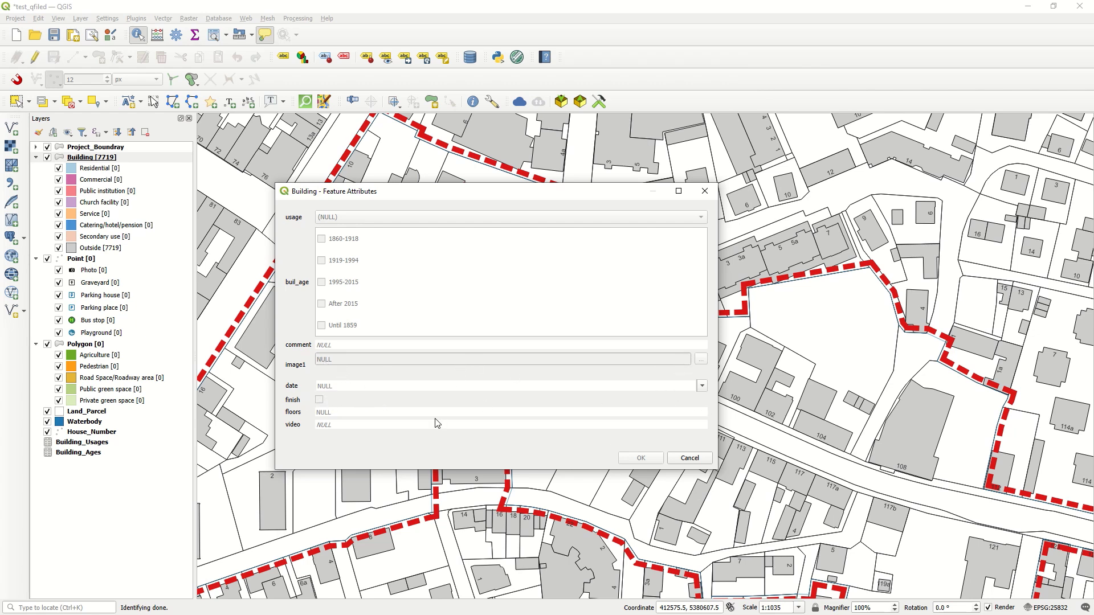
click(705, 191)
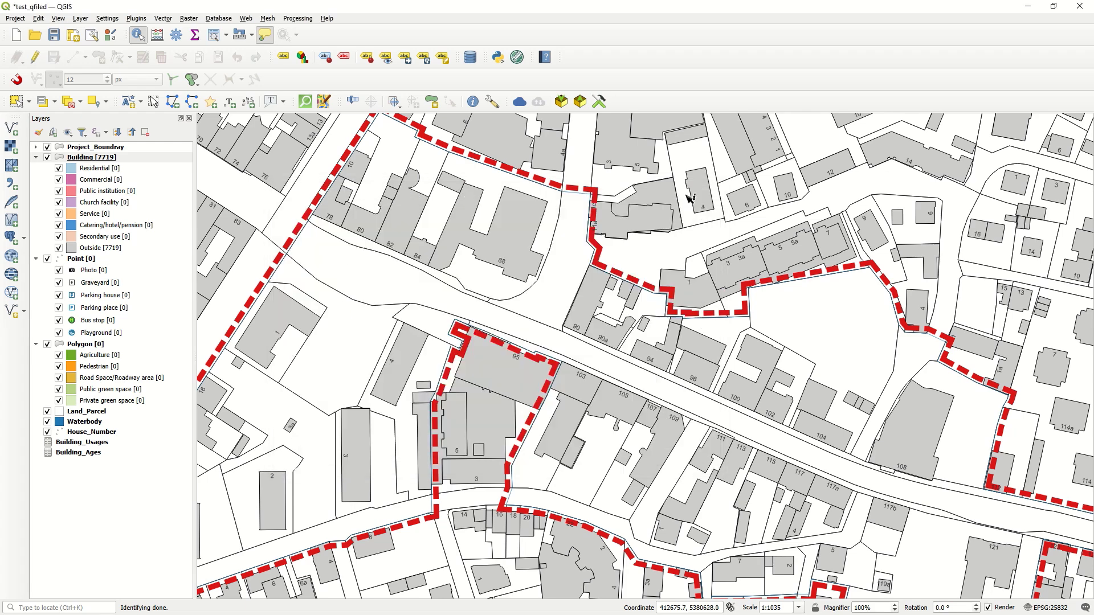
Set the widget type of the Building layer's test field, aliased floors, to Range with a minimum of 1
right_click(85, 158)
click(234, 399)
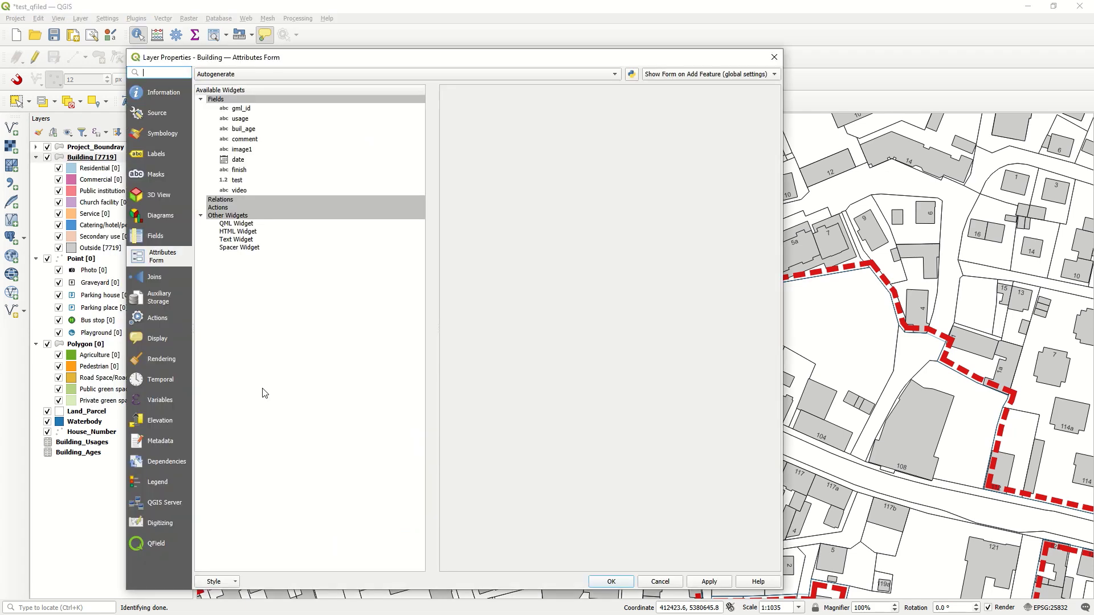
click(237, 180)
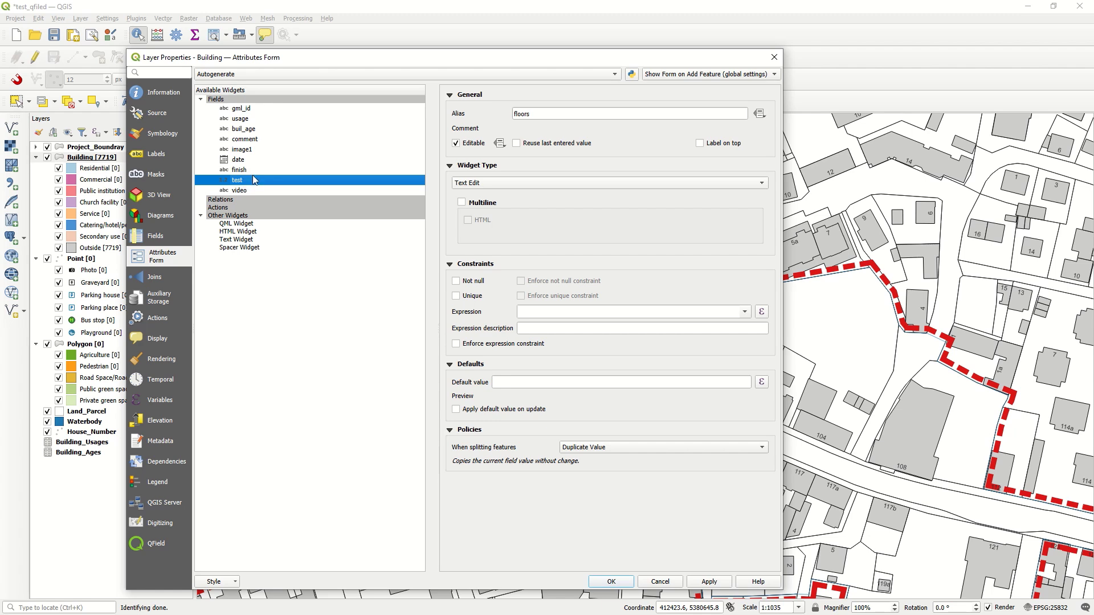
click(540, 188)
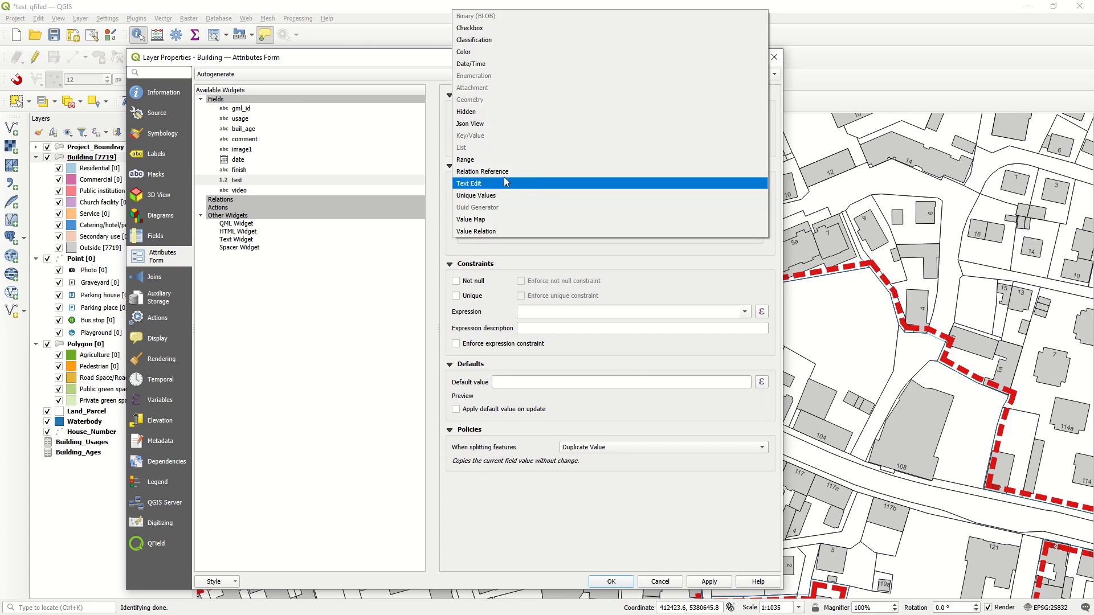
click(483, 160)
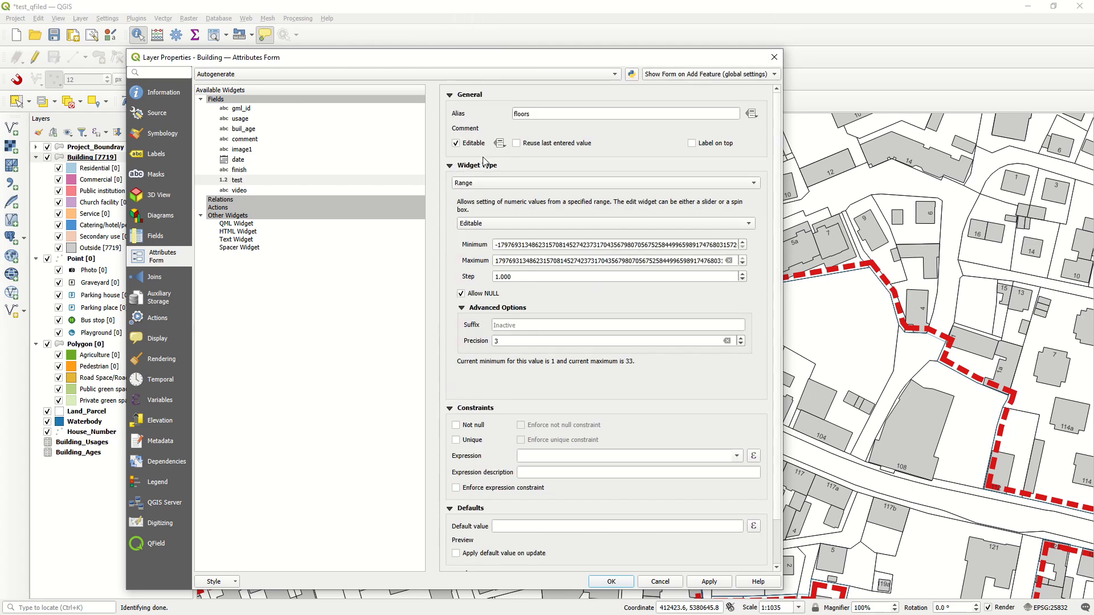
double_click(736, 246)
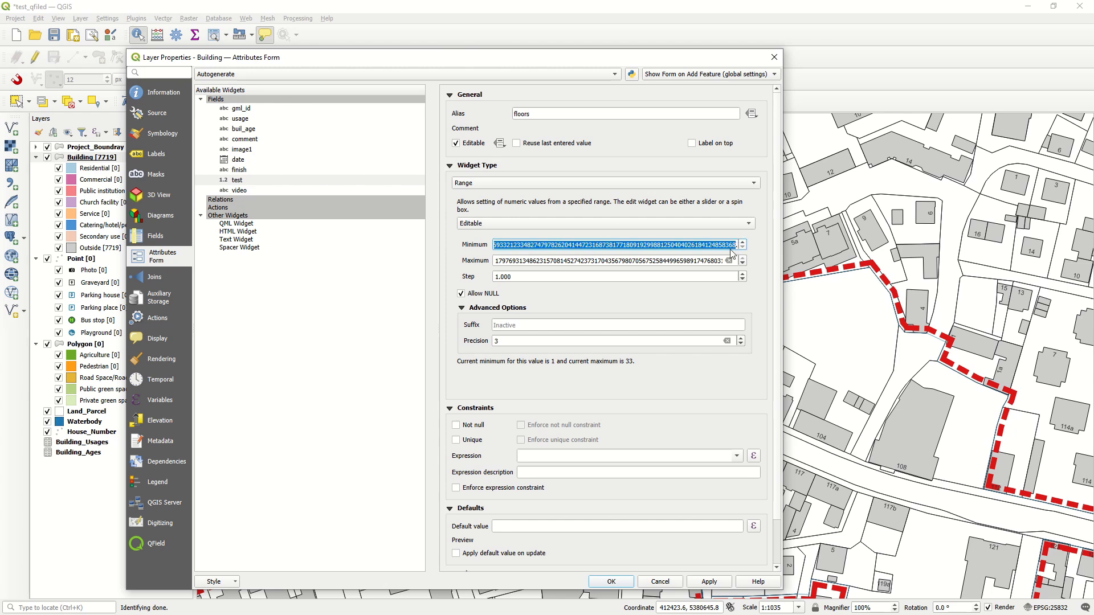
text(-)
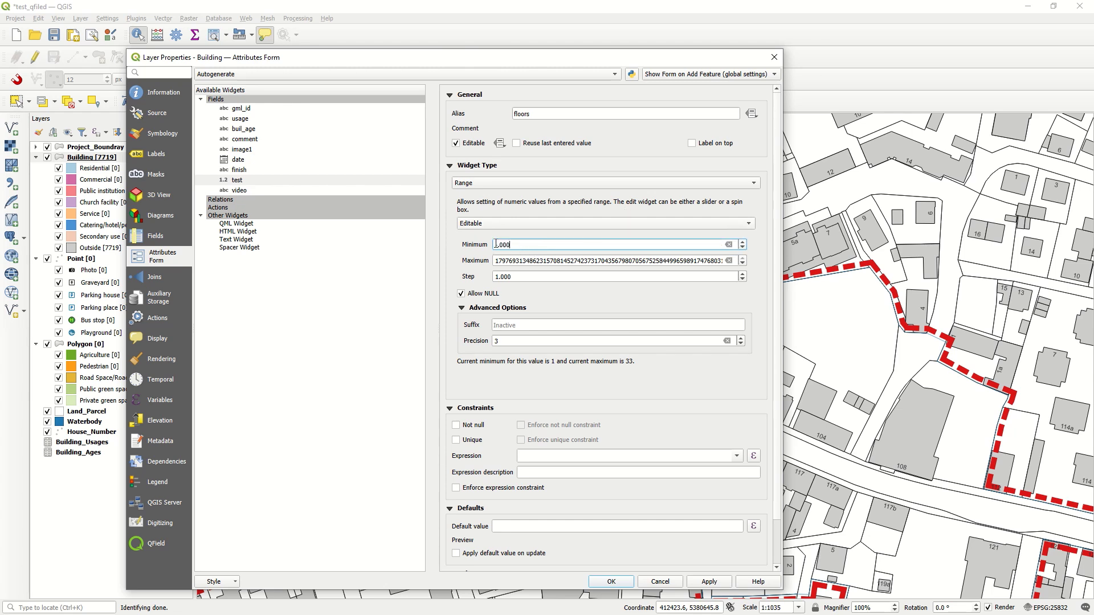
key(ctrl+a)
text(1)
Set the maximum of the floors Range widget to 10 and accept the Building layer properties
click(737, 261)
drag(737, 261, 373, 258)
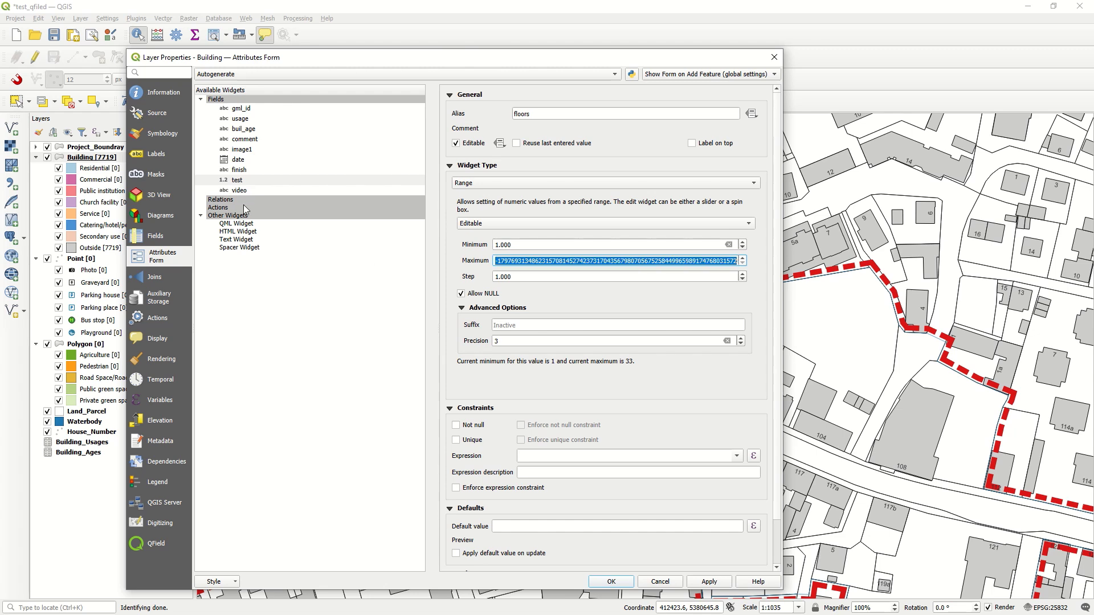
key(Right)
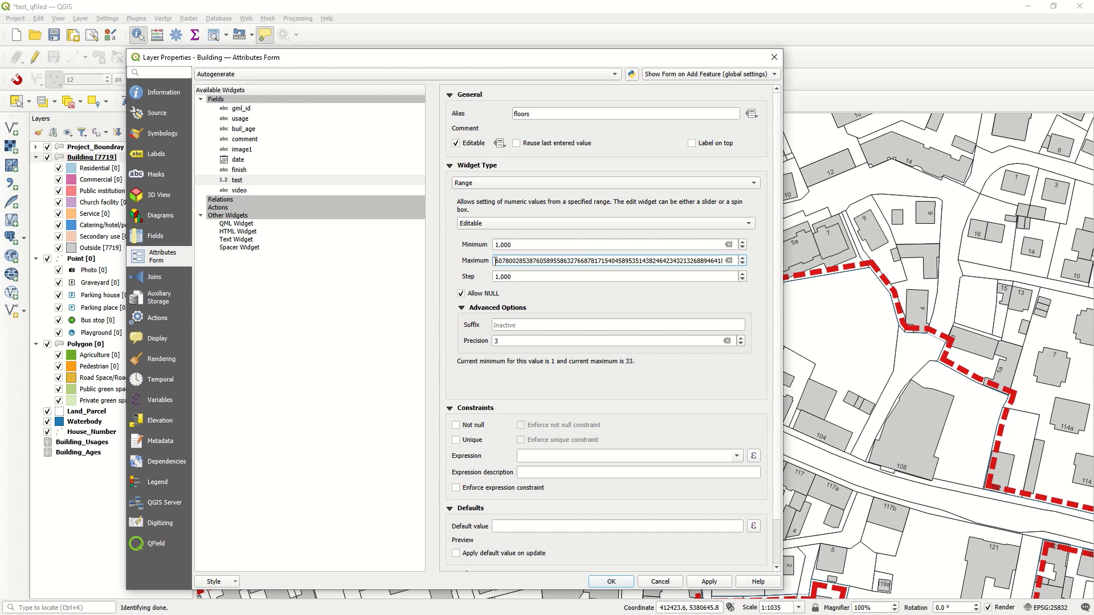
drag(496, 260, 737, 278)
key(BackSpace)
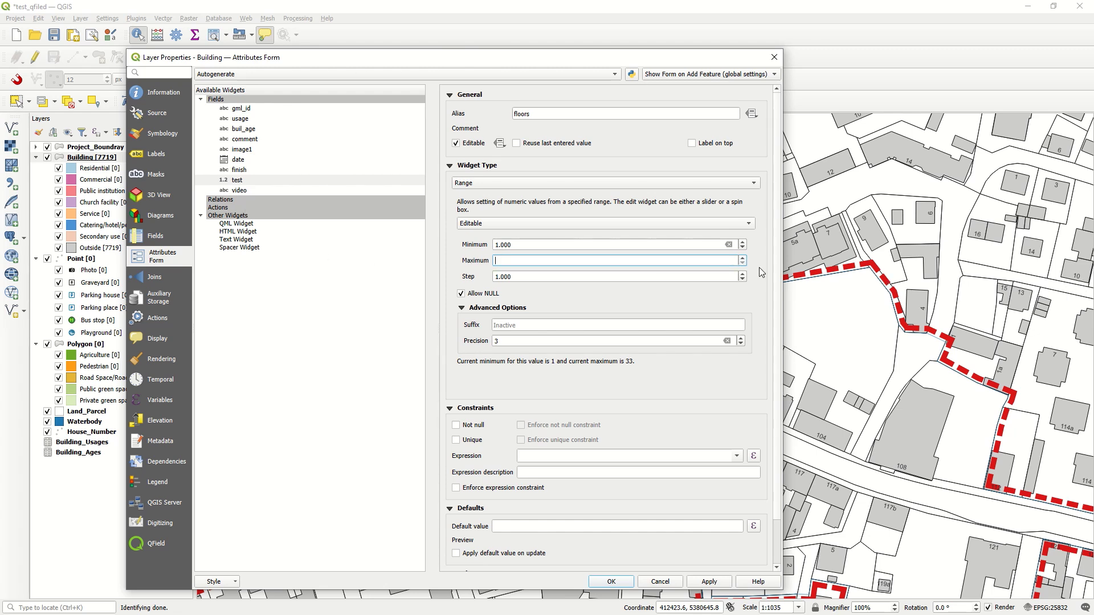
text(10)
click(533, 290)
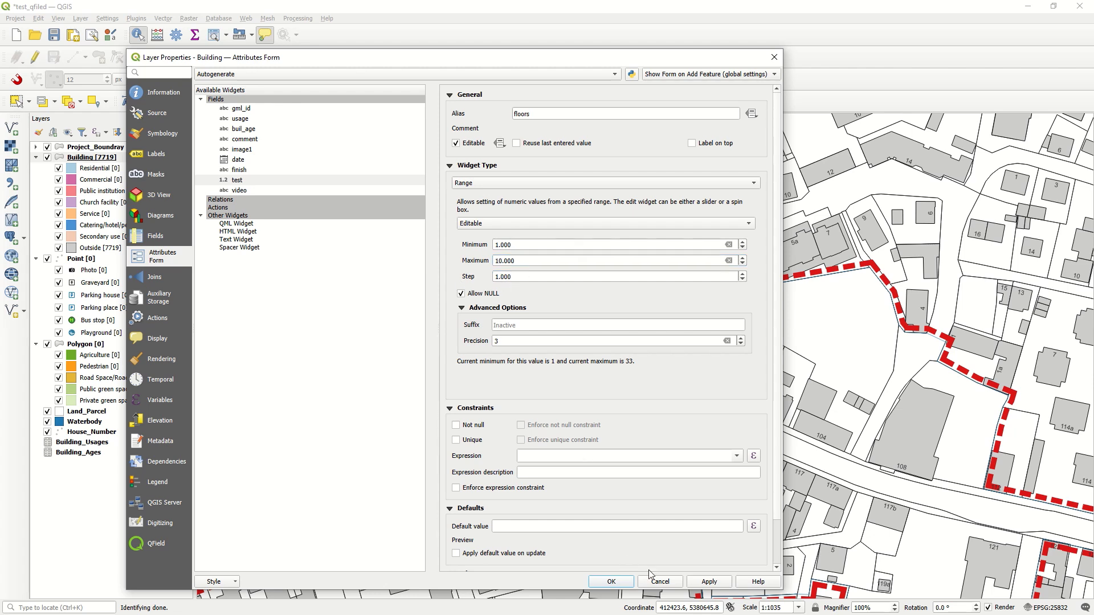
click(611, 582)
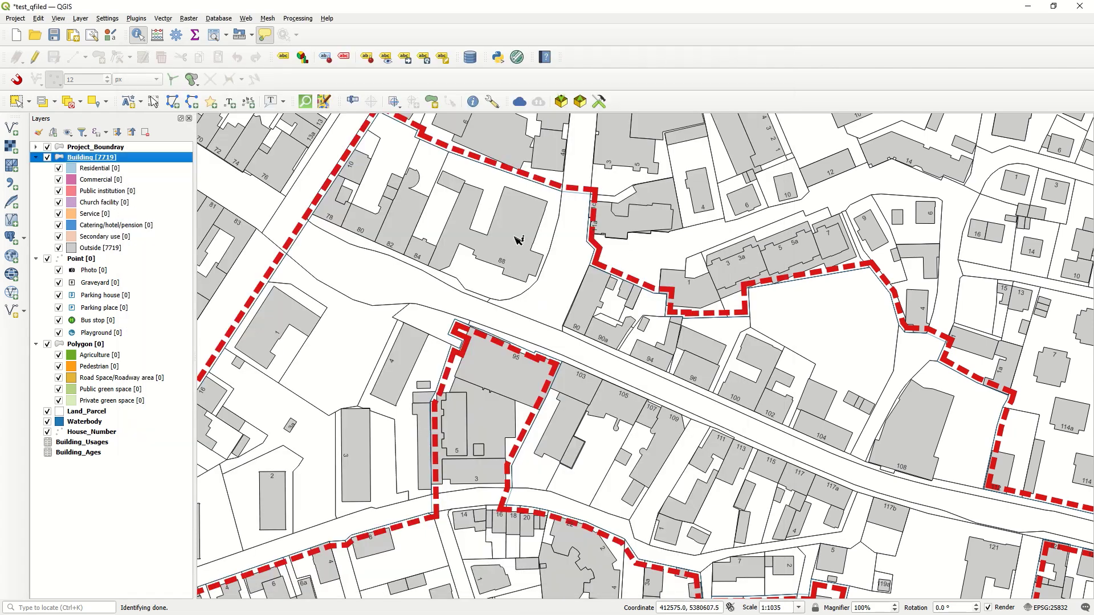
Open building 88's attribute form, enable editing on the Building layer, try stepping the floors value, and close the form
click(516, 238)
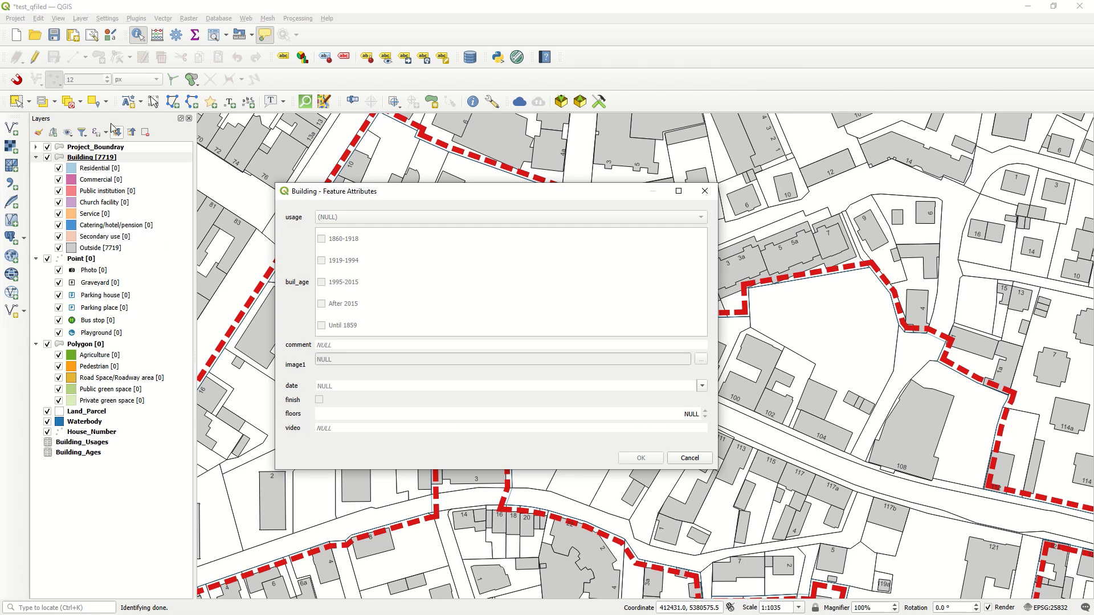
click(35, 57)
click(697, 416)
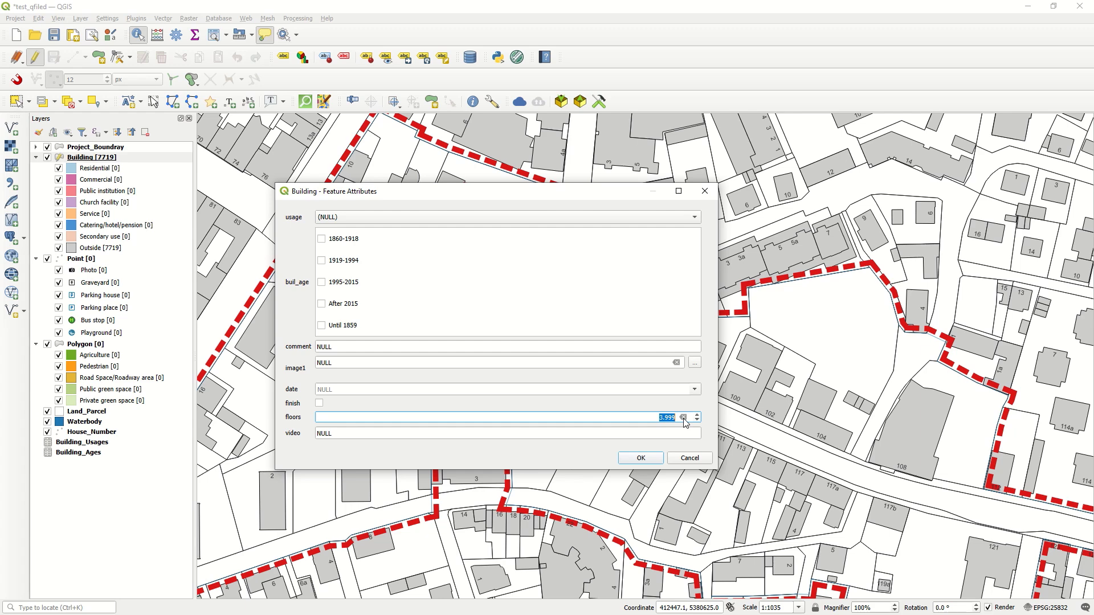
click(704, 192)
Set the precision of the Building layer's floors Range widget to 0, make it a Slider, and accept the properties
right_click(92, 157)
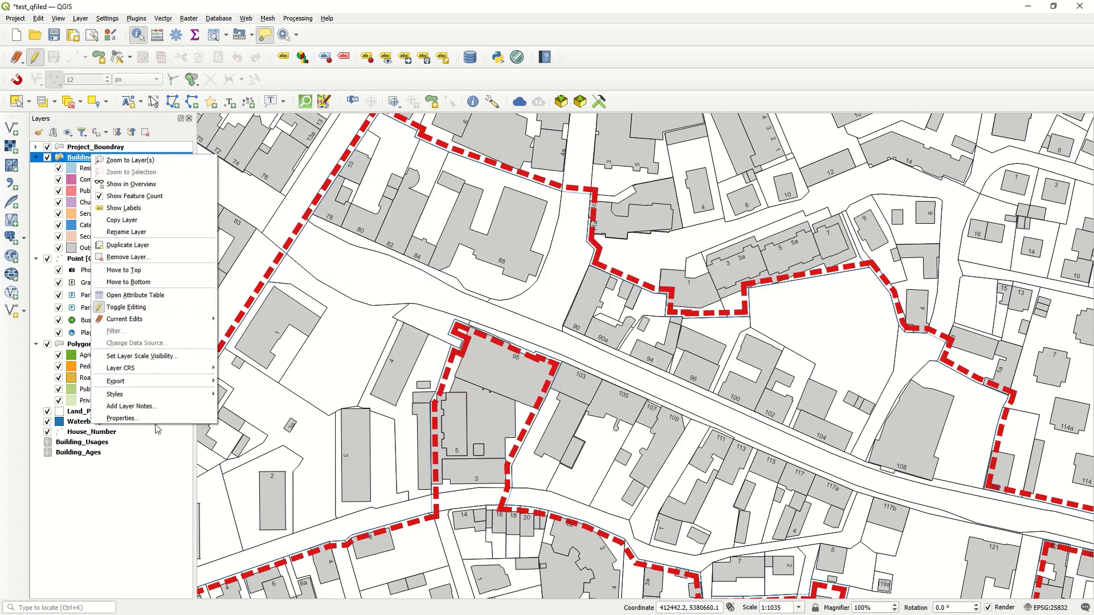
click(137, 419)
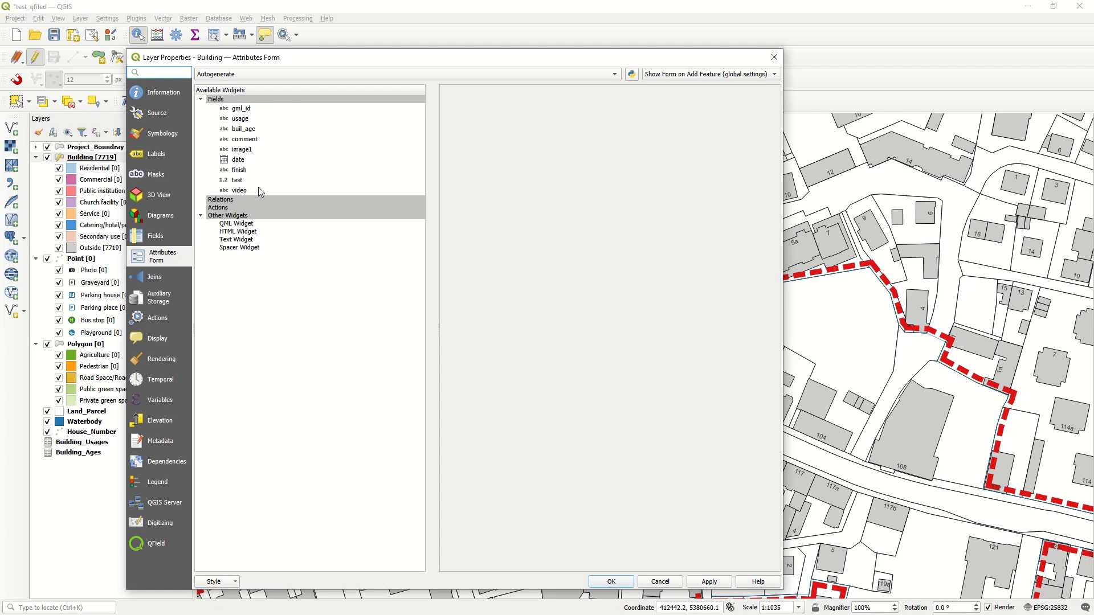
click(245, 180)
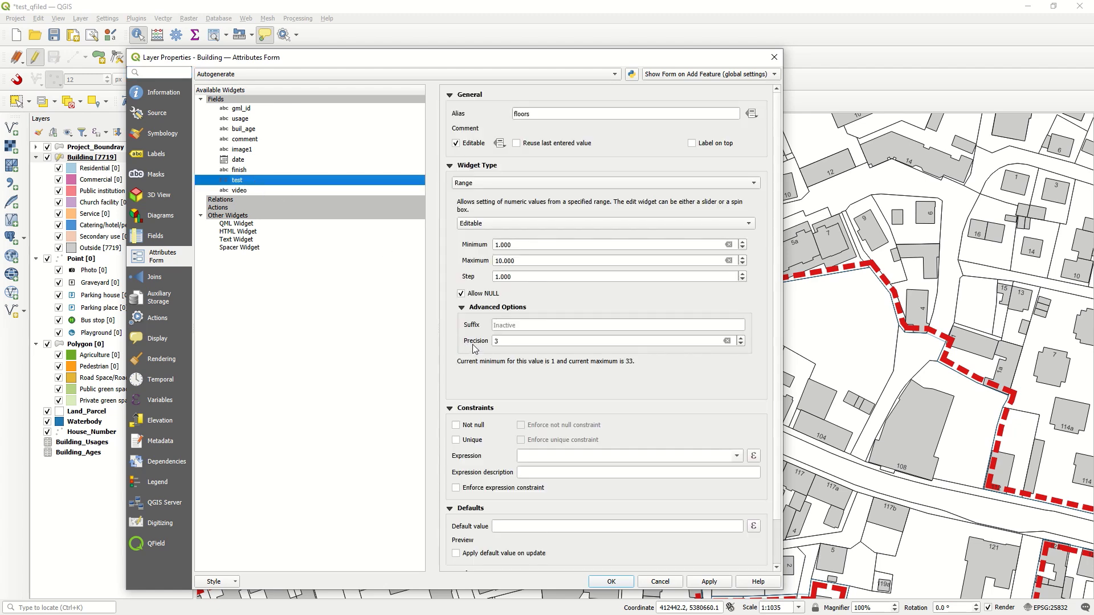
click(727, 341)
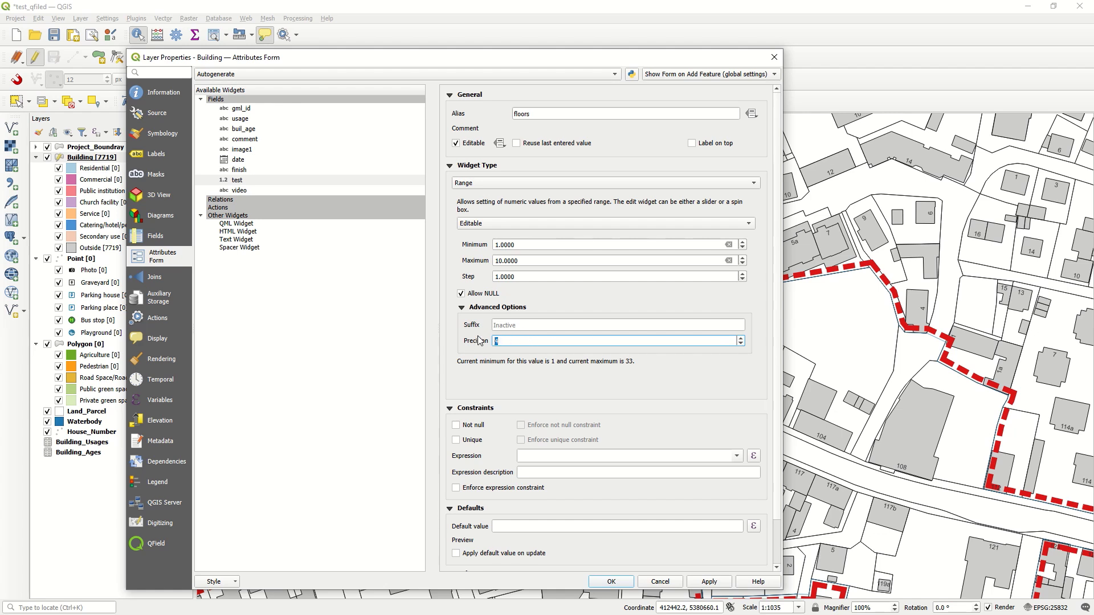
key(BackSpace)
text(0)
click(528, 223)
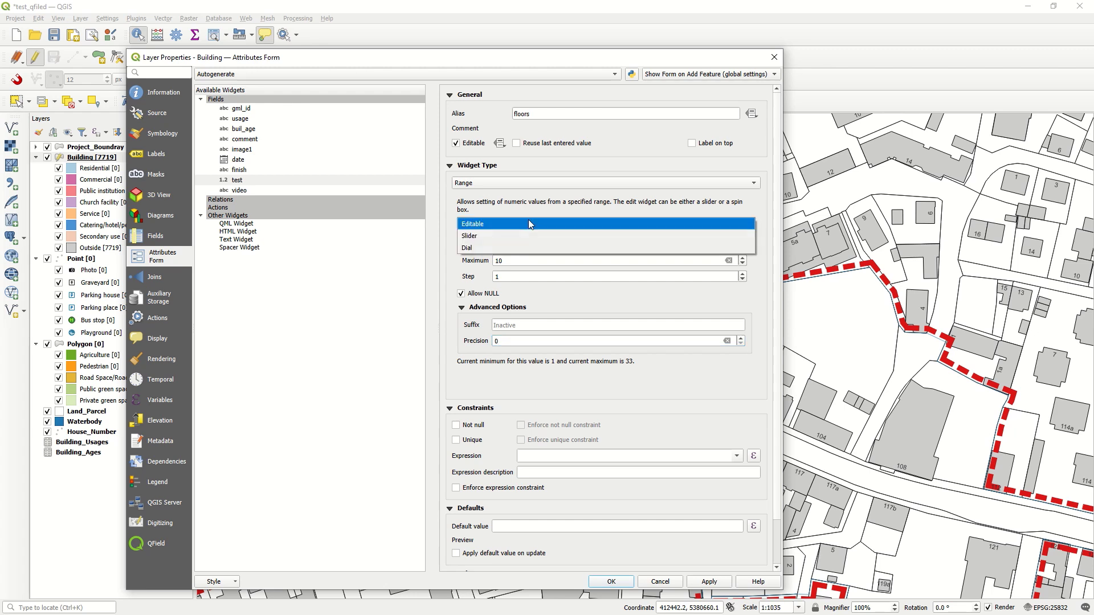
click(483, 237)
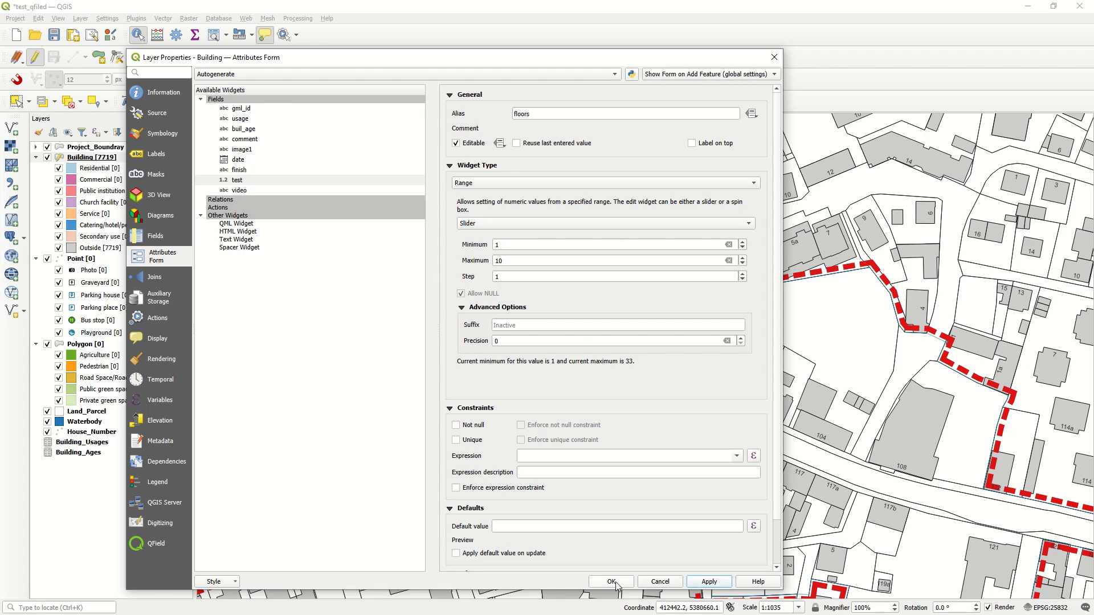
click(611, 582)
Set floors to 5 in building 88's attribute form and accept the form
click(520, 244)
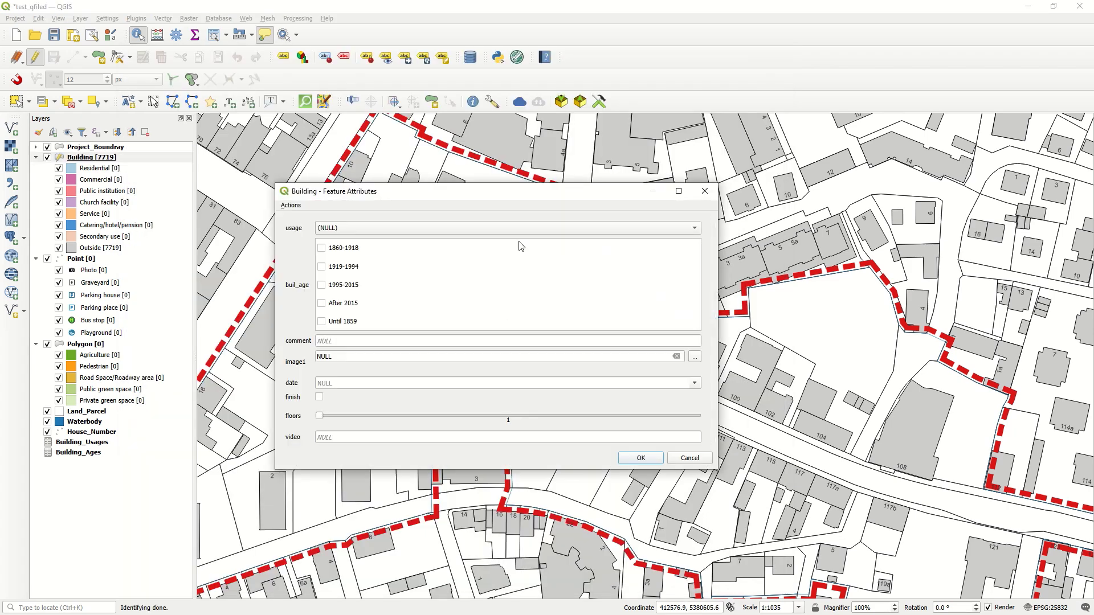
drag(320, 417, 504, 418)
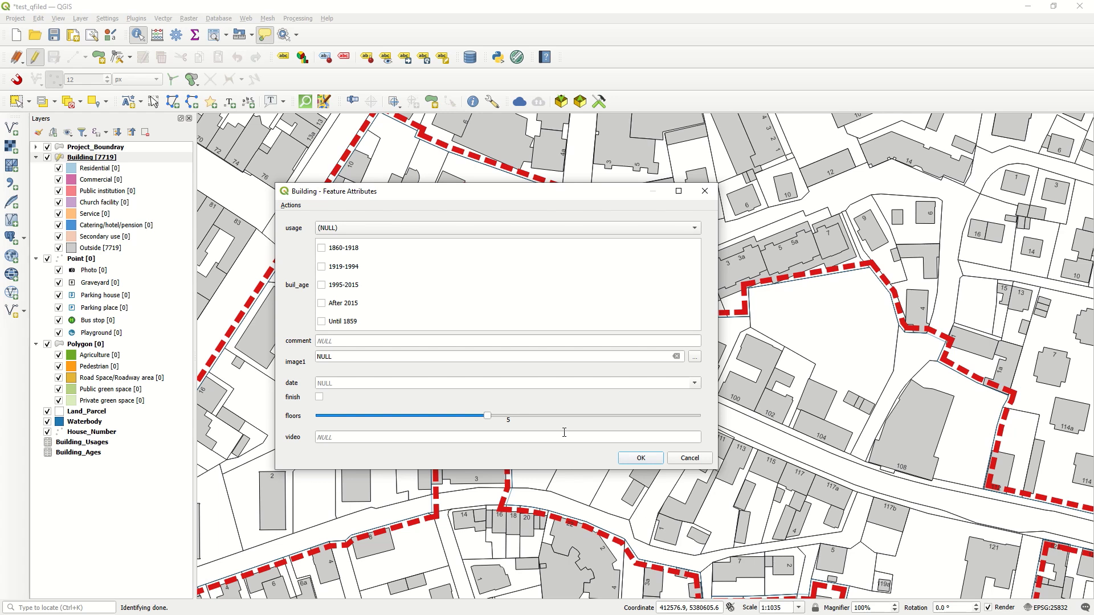
click(642, 458)
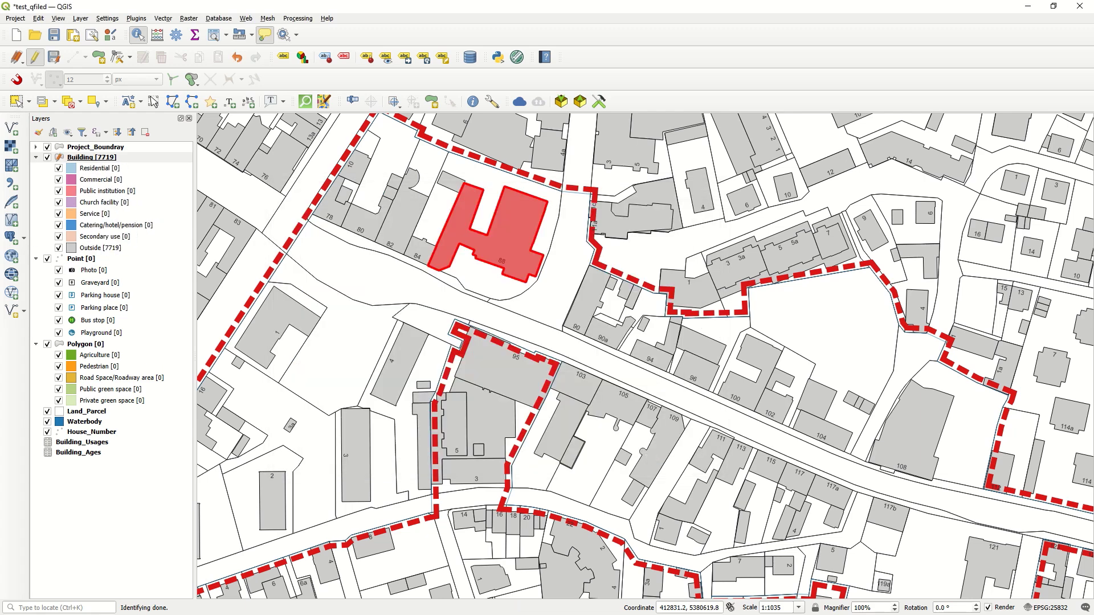
Make the Building layer's video field an Attachment widget with Video as the integrated document viewer type, and accept the properties
right_click(84, 162)
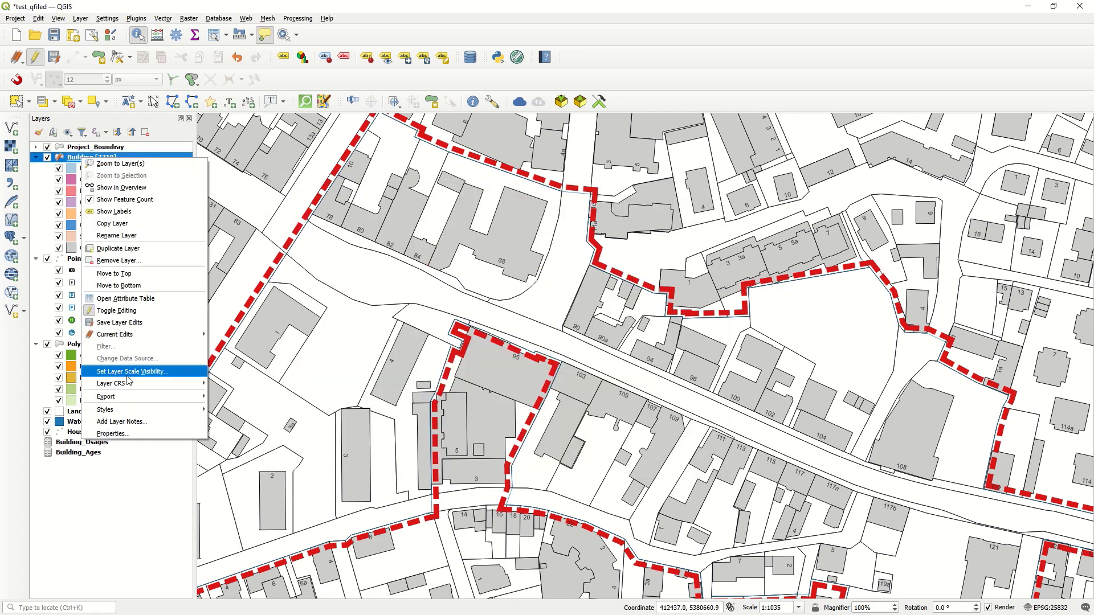
click(128, 432)
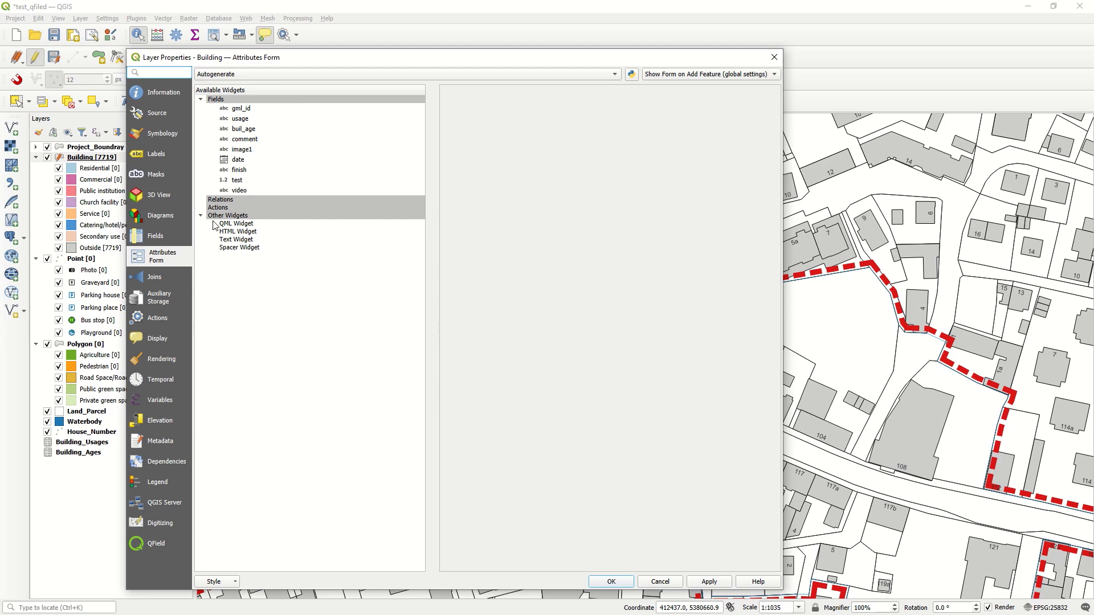
click(234, 191)
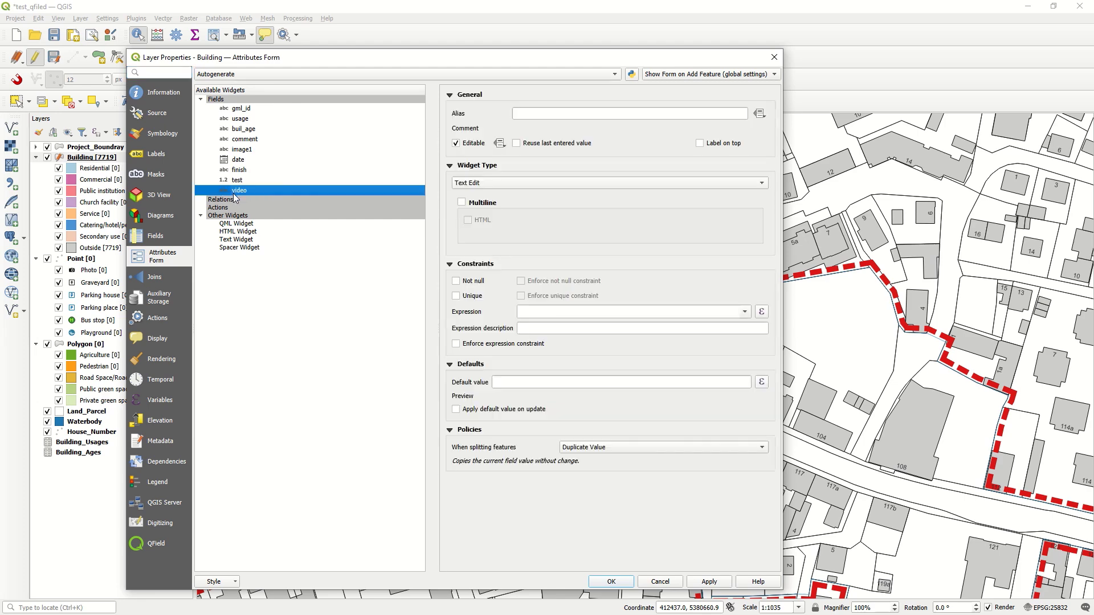
click(477, 183)
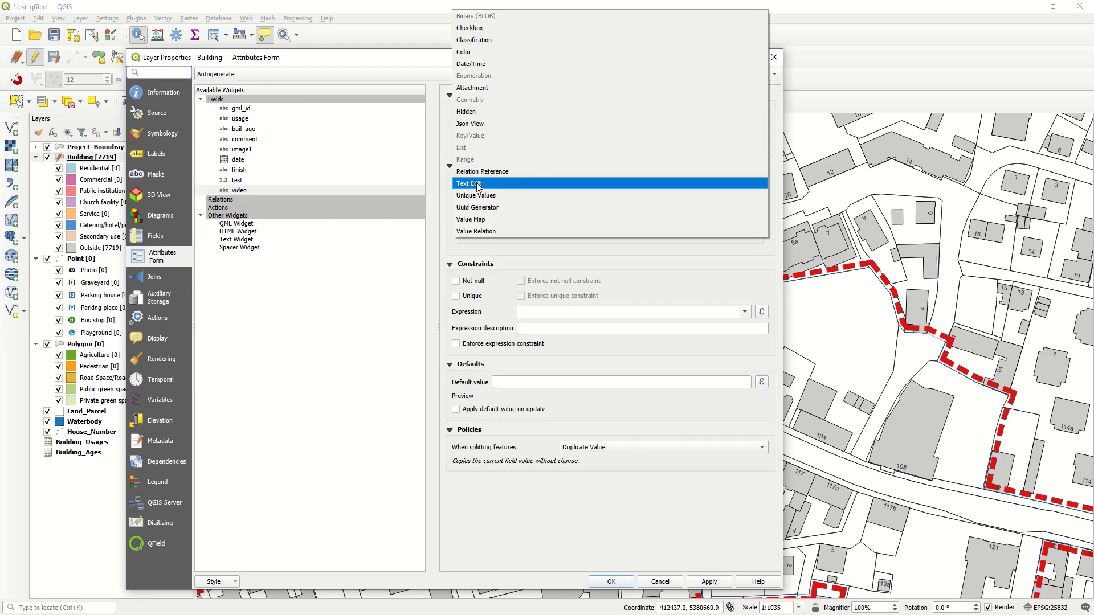
click(481, 88)
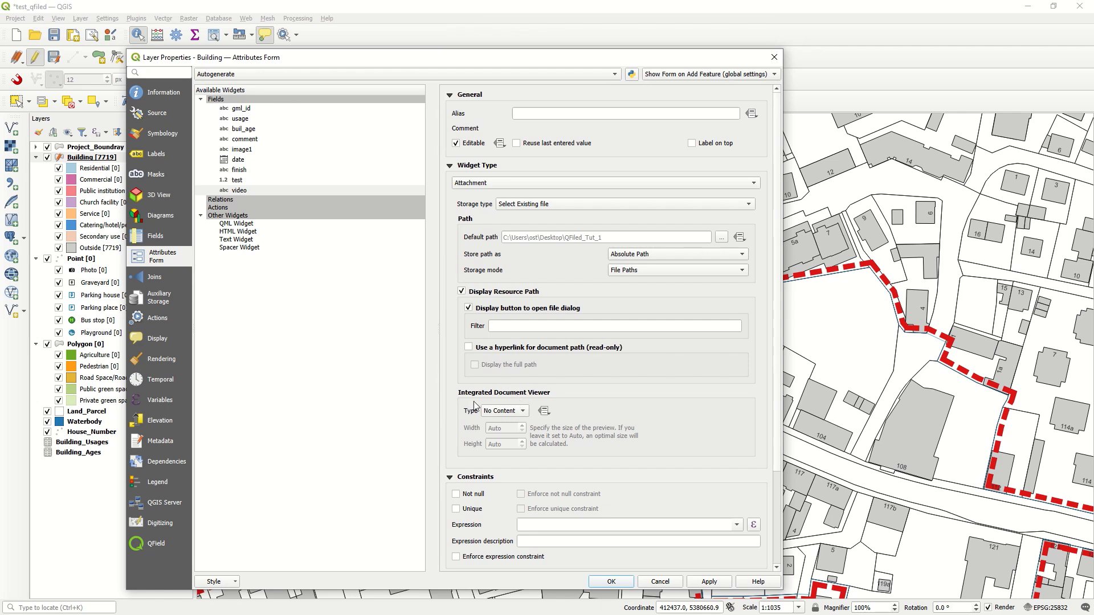
click(524, 412)
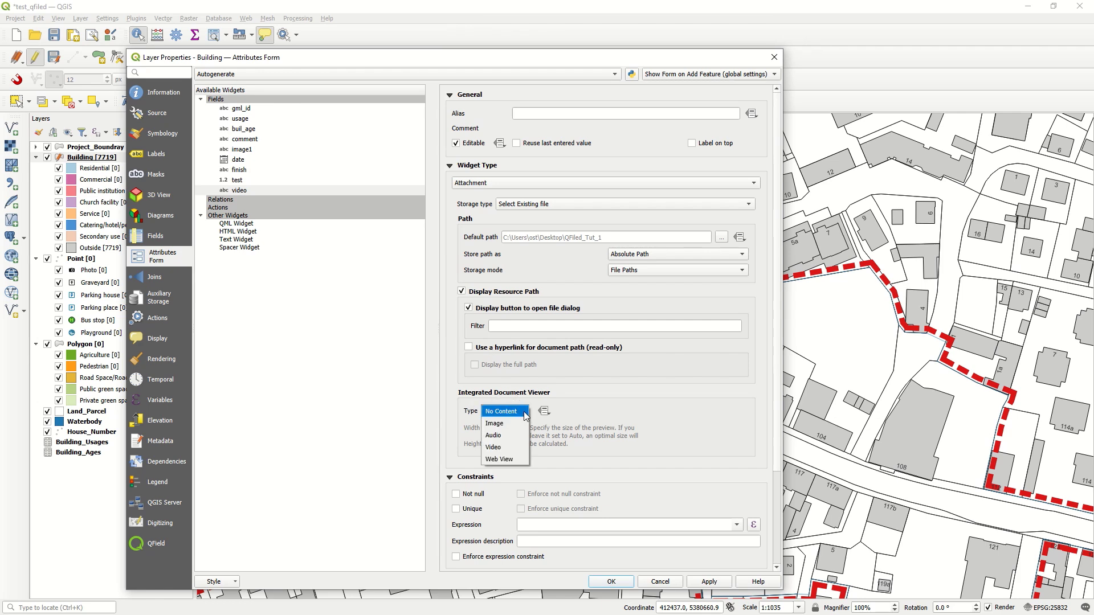
click(497, 448)
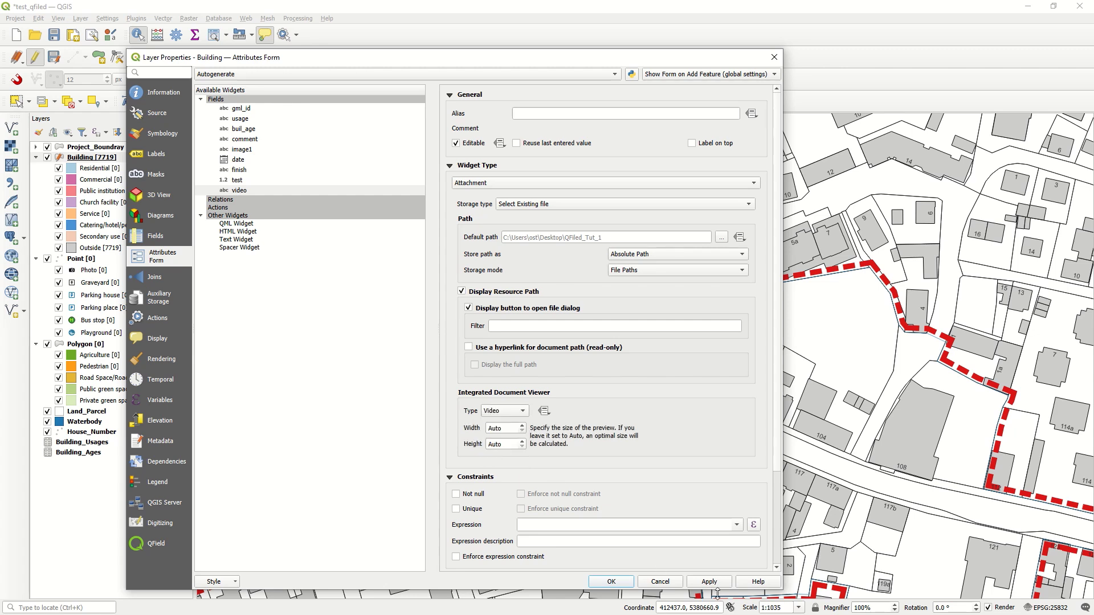
click(611, 582)
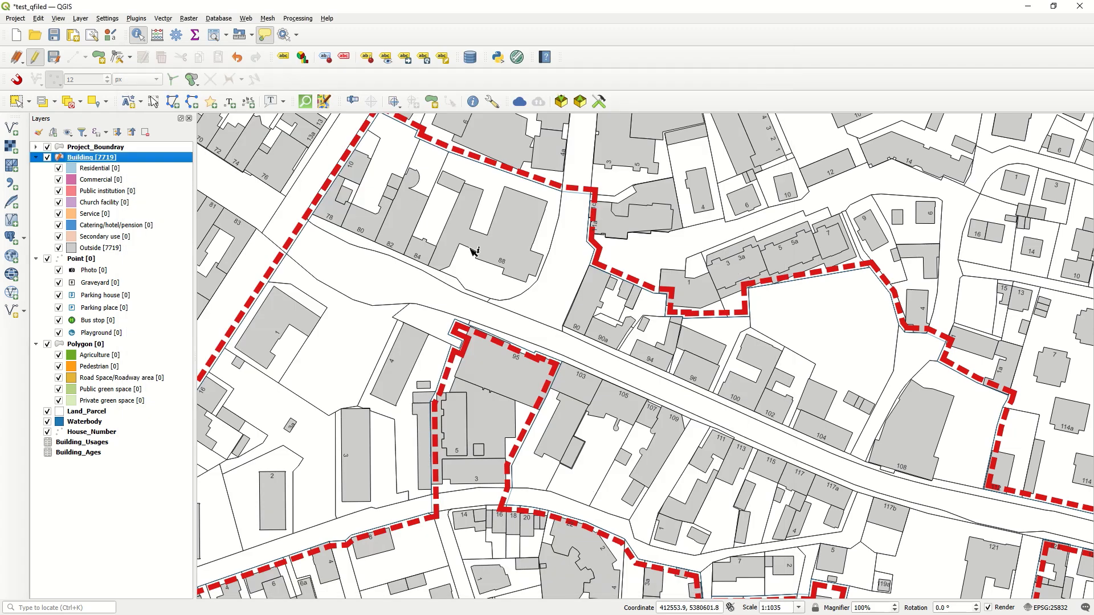
Open and enlarge building 88's attribute form, examine its usage, floors and video widgets, and cancel the form
mouse_move(511, 244)
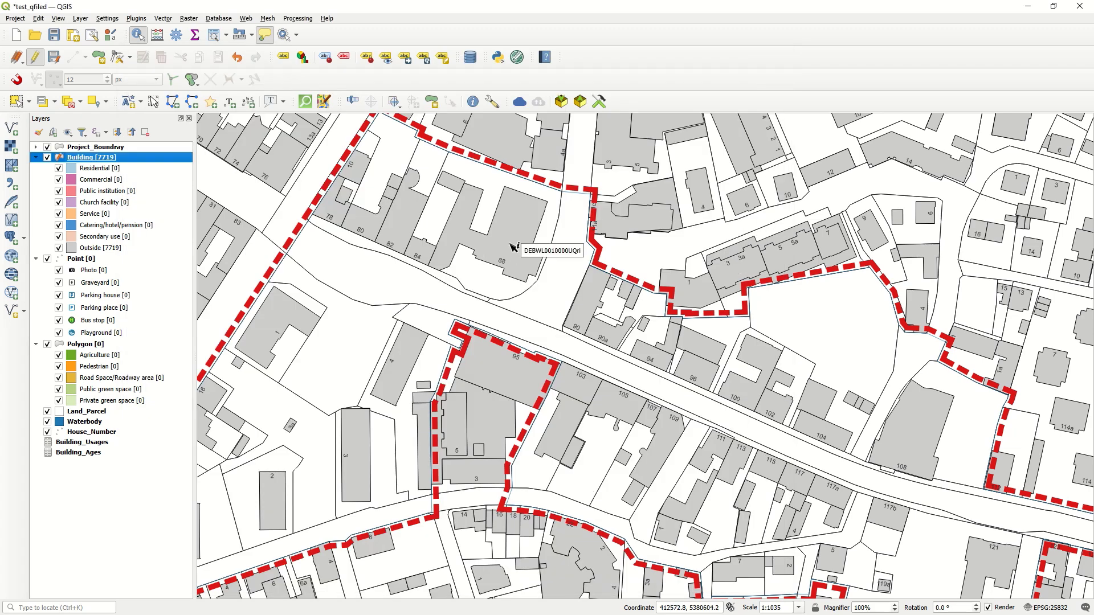
click(512, 246)
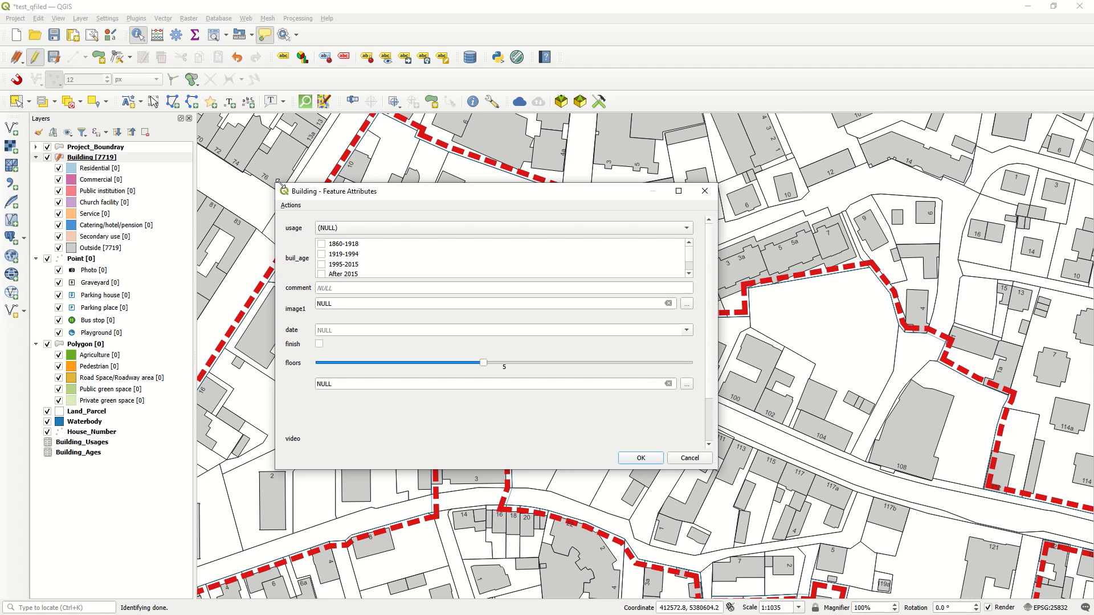
drag(277, 182, 189, 99)
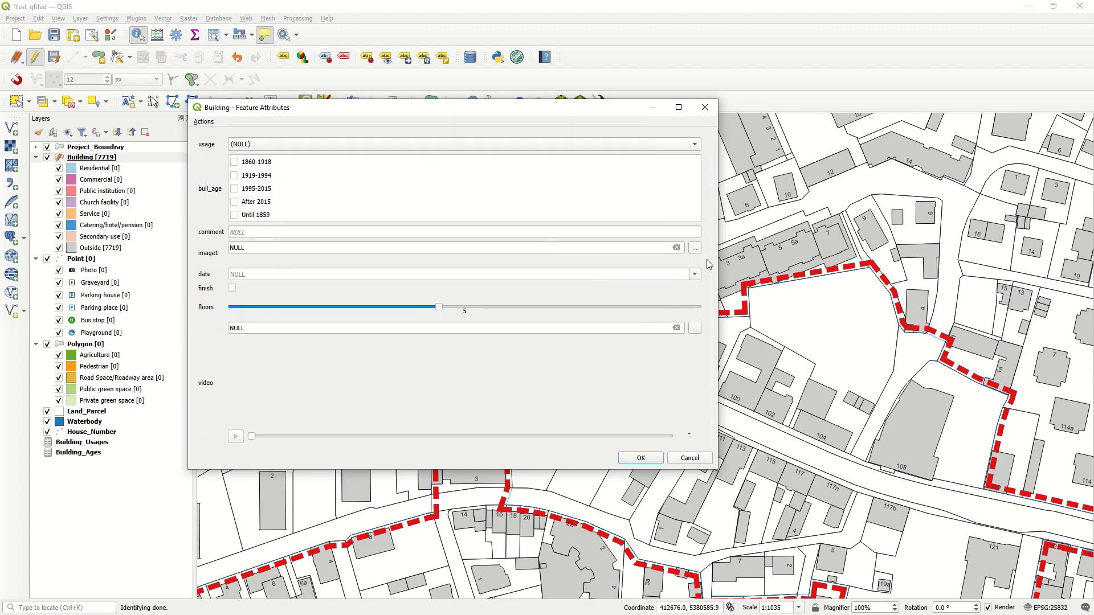
drag(722, 274, 793, 275)
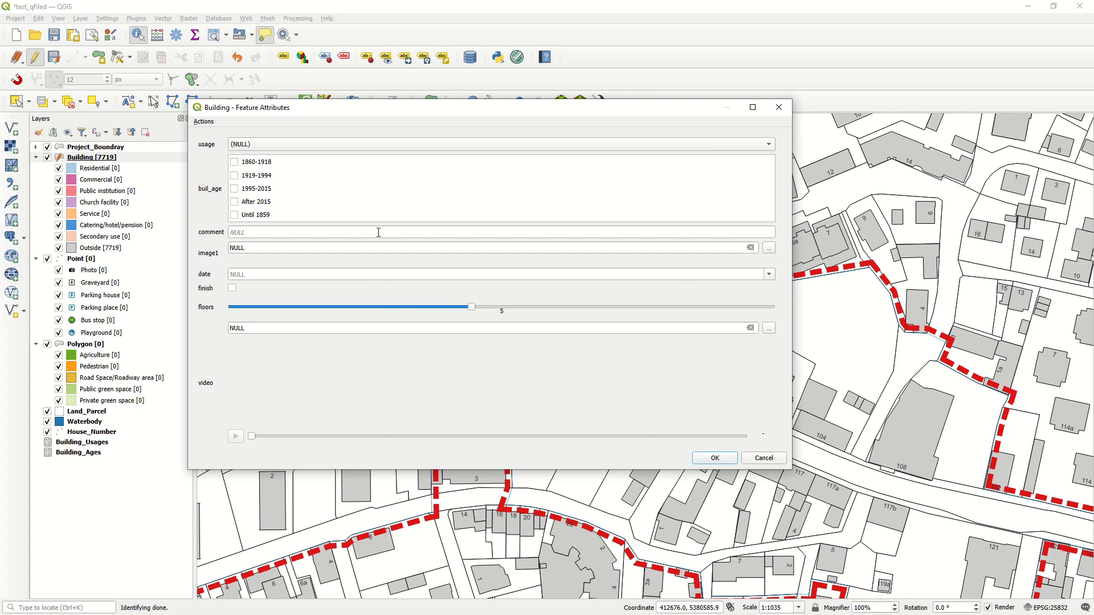
click(259, 146)
click(260, 144)
drag(471, 307, 352, 308)
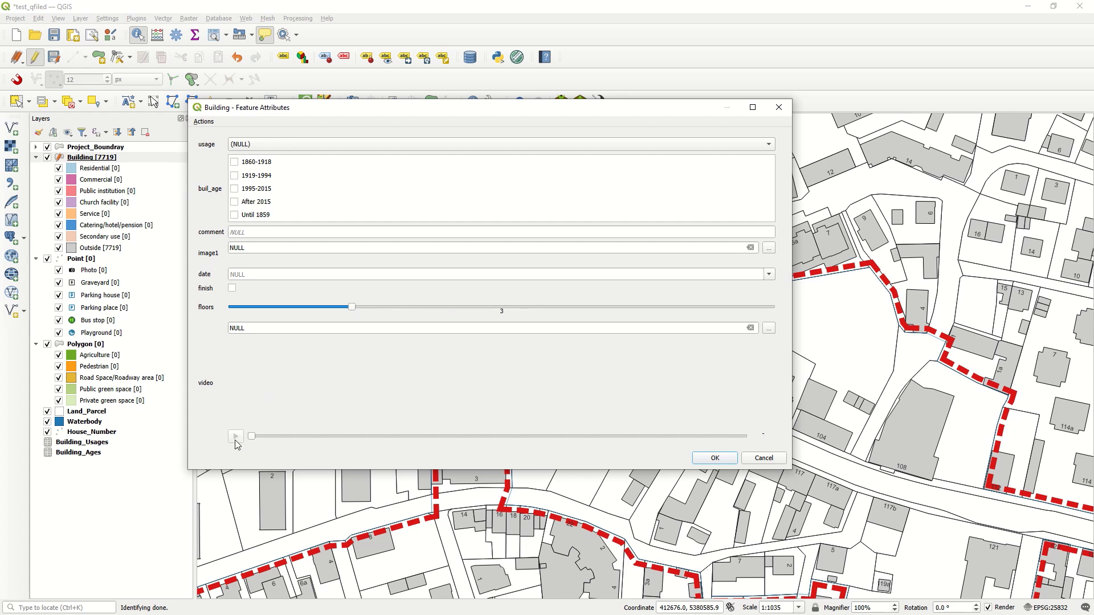
click(764, 459)
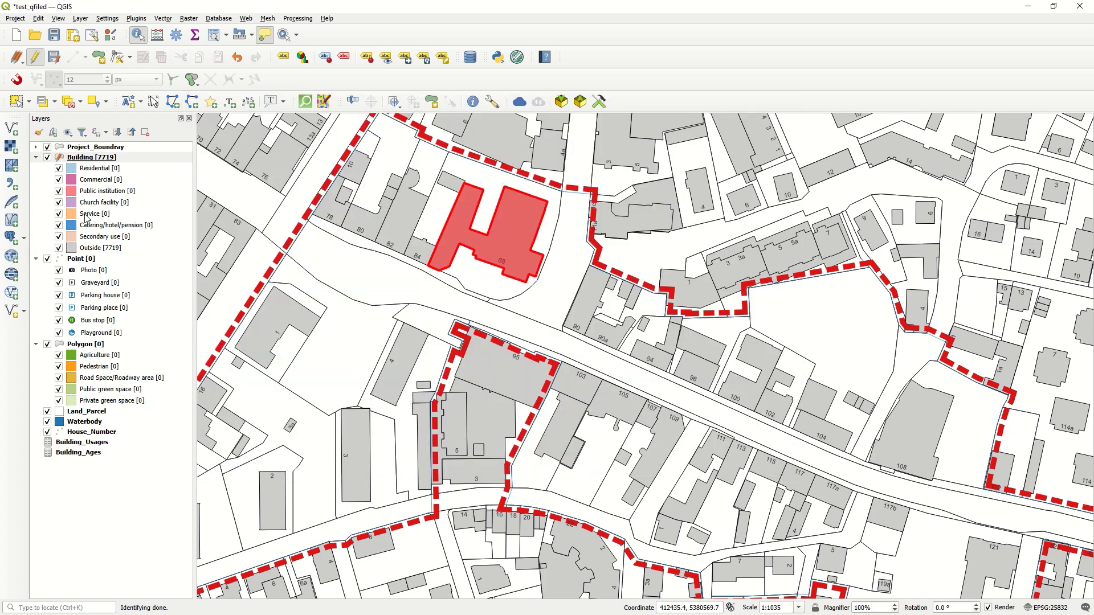
Stop editing the Building layer, discarding its changes, and check building 88's attribute form outside edit mode
click(35, 57)
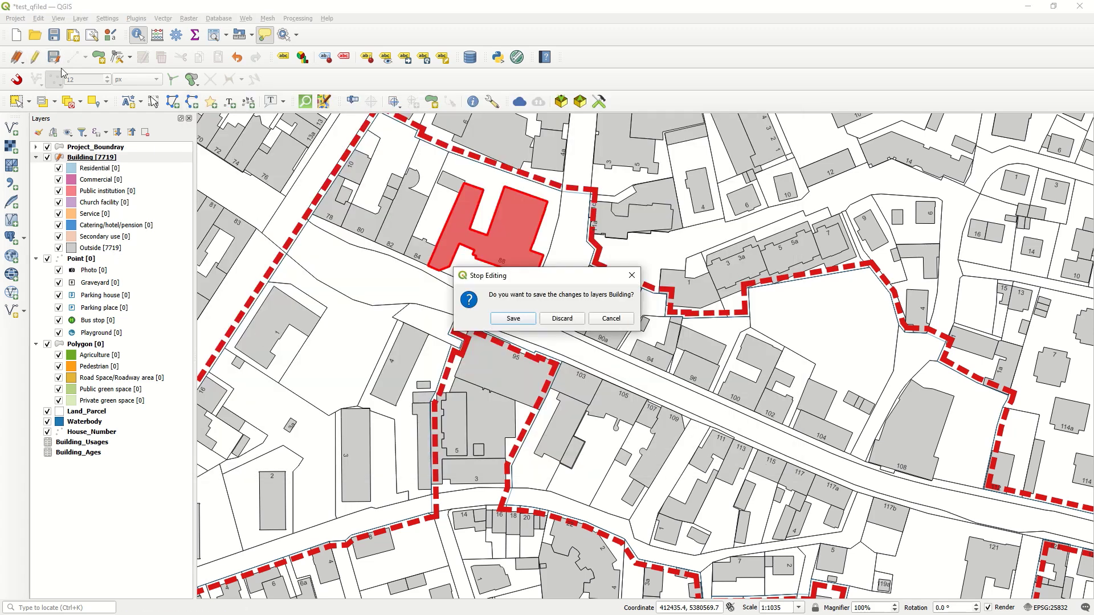
click(551, 324)
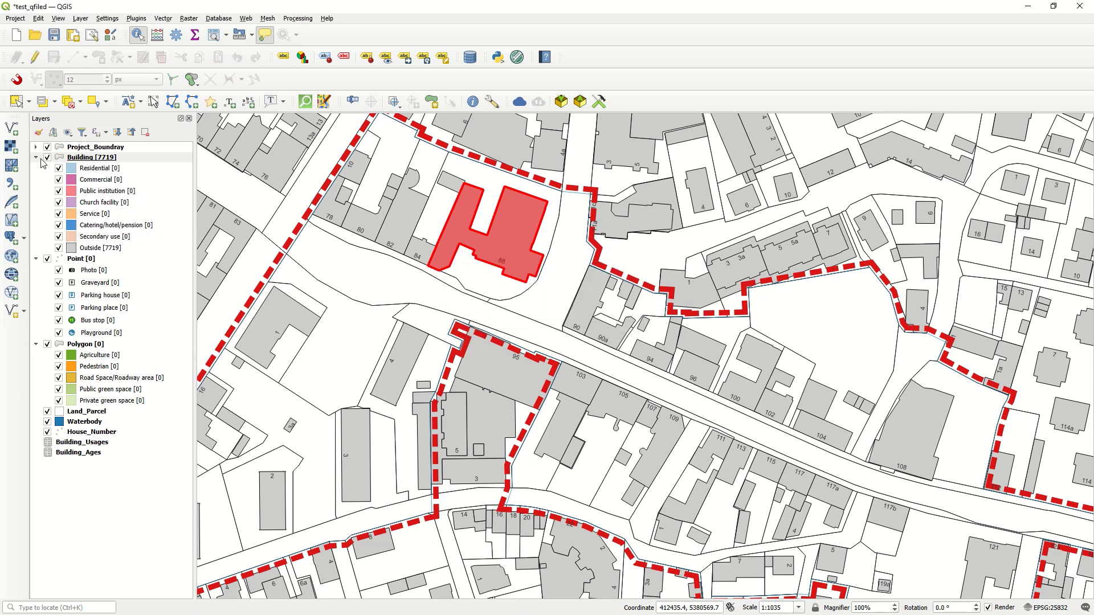
click(497, 250)
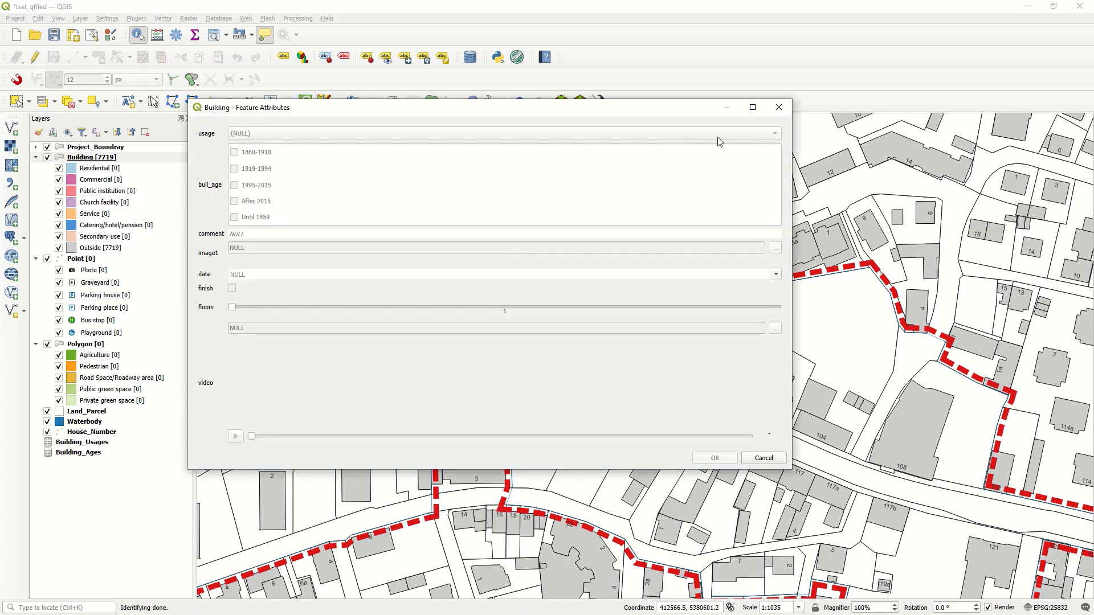
click(780, 109)
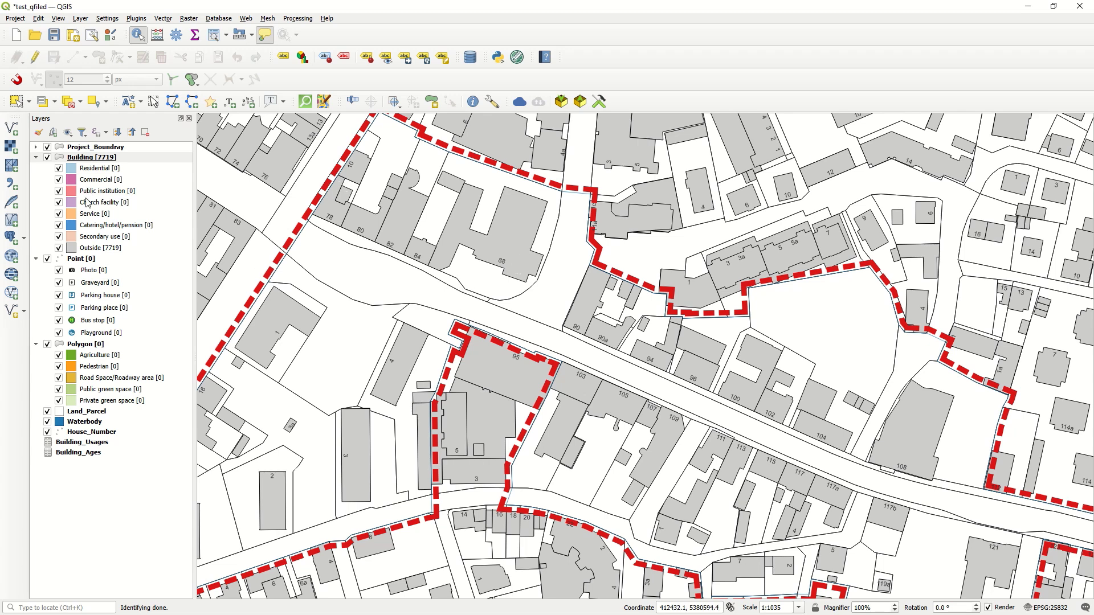
Enable editing on the Building layer, check building 88's attribute form in edit mode, and close the form
click(35, 57)
click(509, 245)
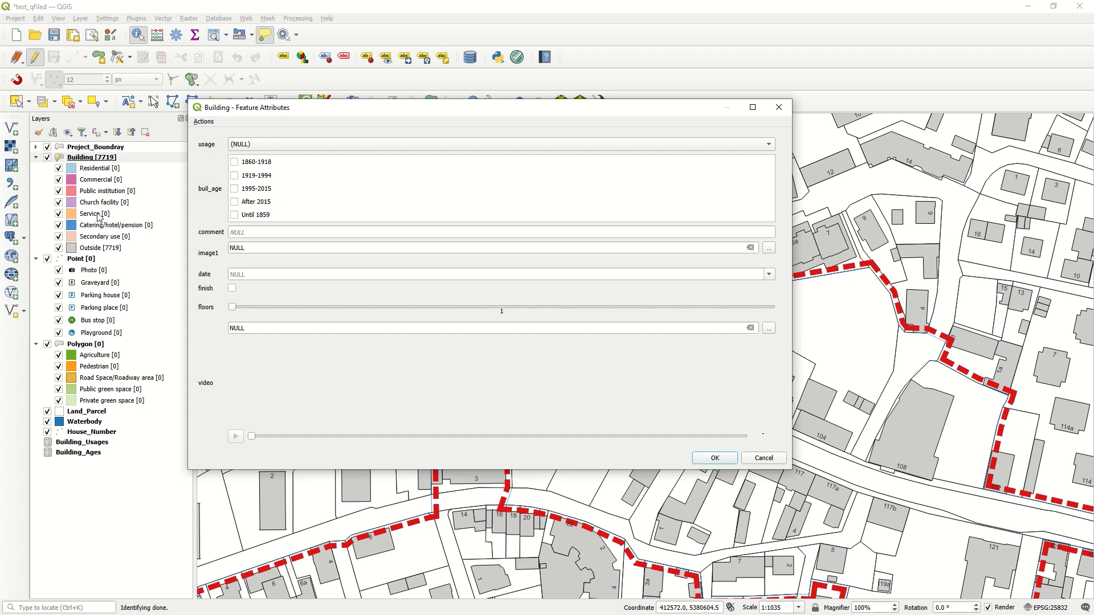
click(779, 107)
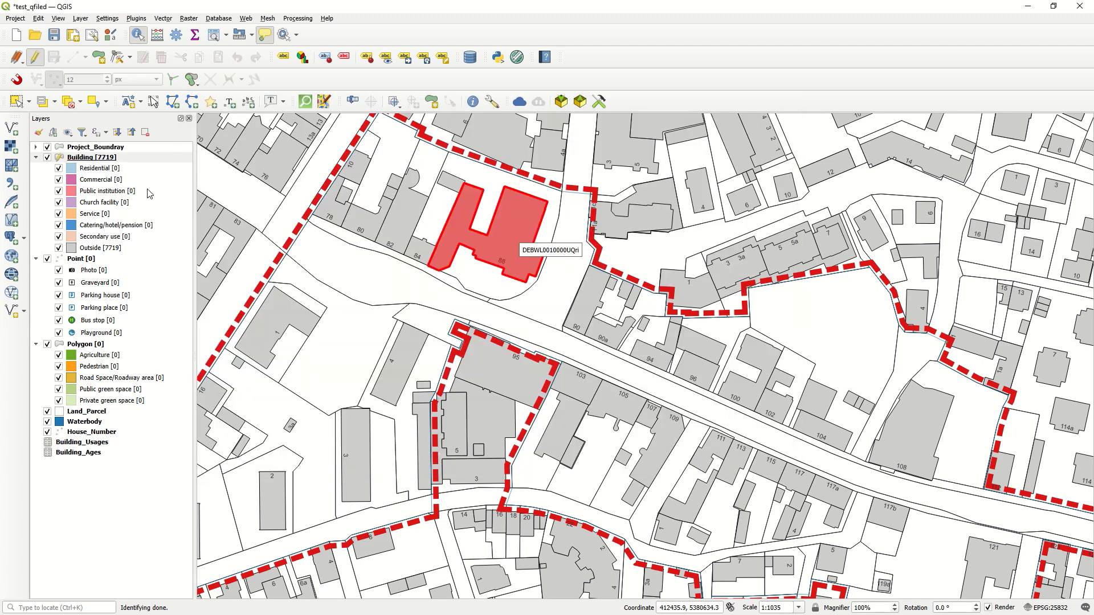
Examine the Building layer's symbology in its layer properties and close them without changes
right_click(92, 158)
click(147, 419)
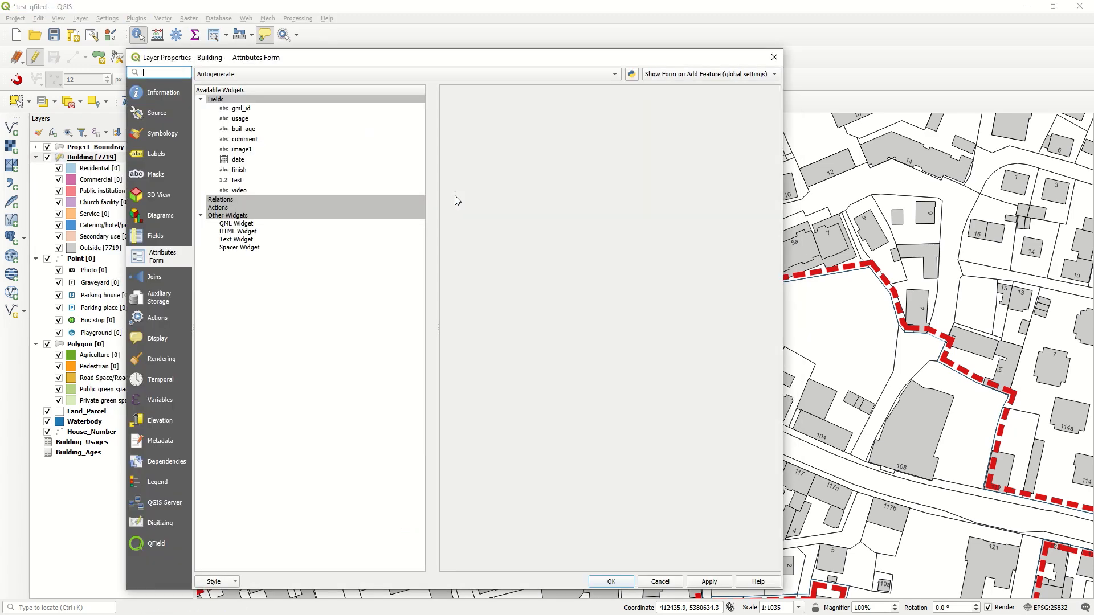
click(164, 134)
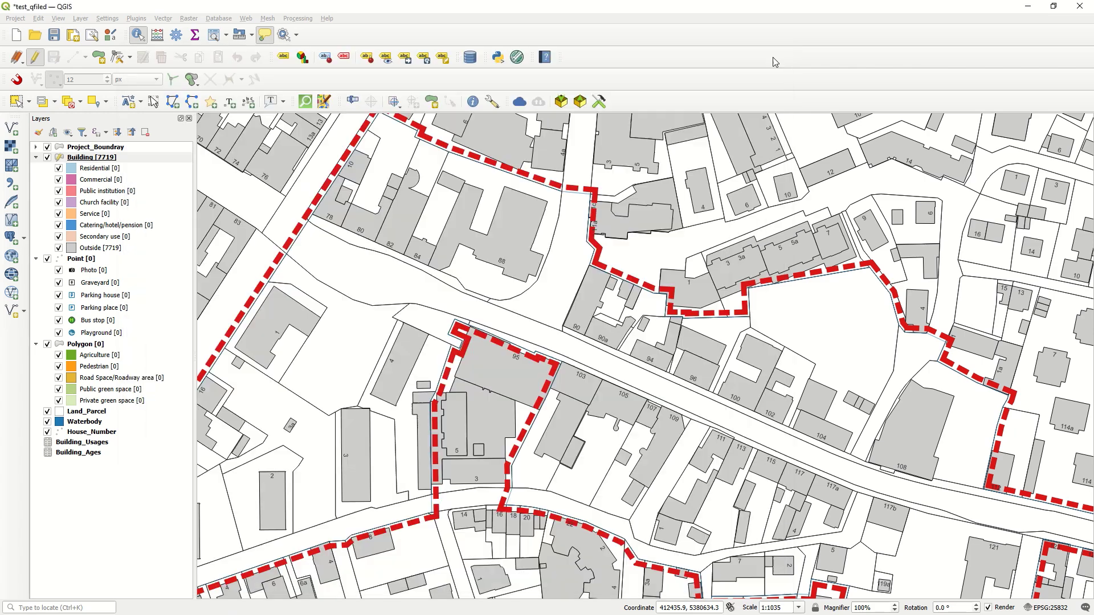
click(774, 57)
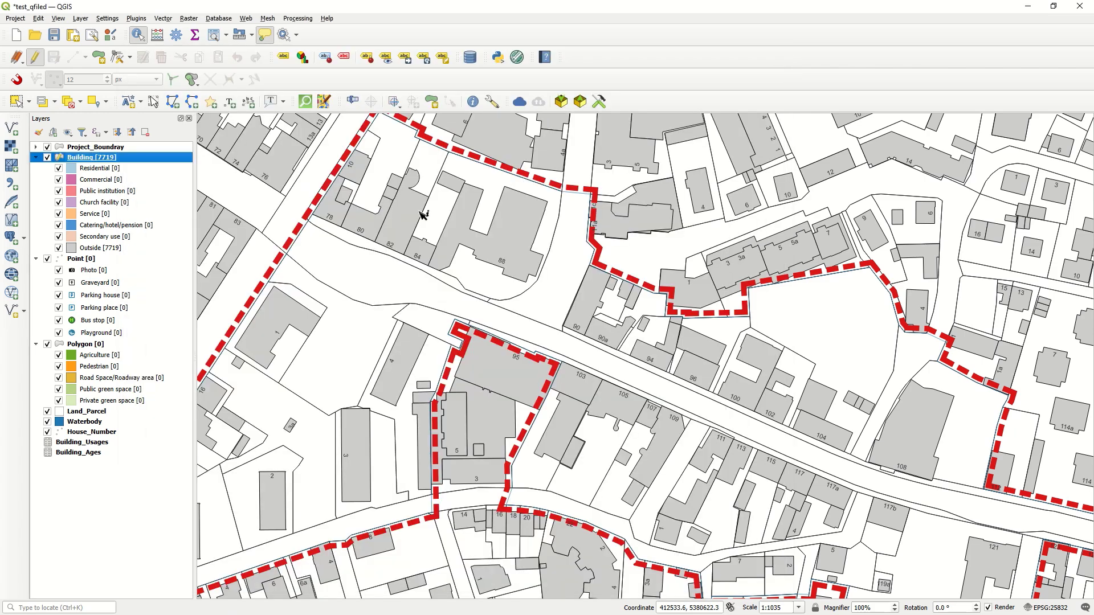
Set building 88's usage to Residential to test the styling, and stop editing the Building layer, discarding its changes
click(515, 248)
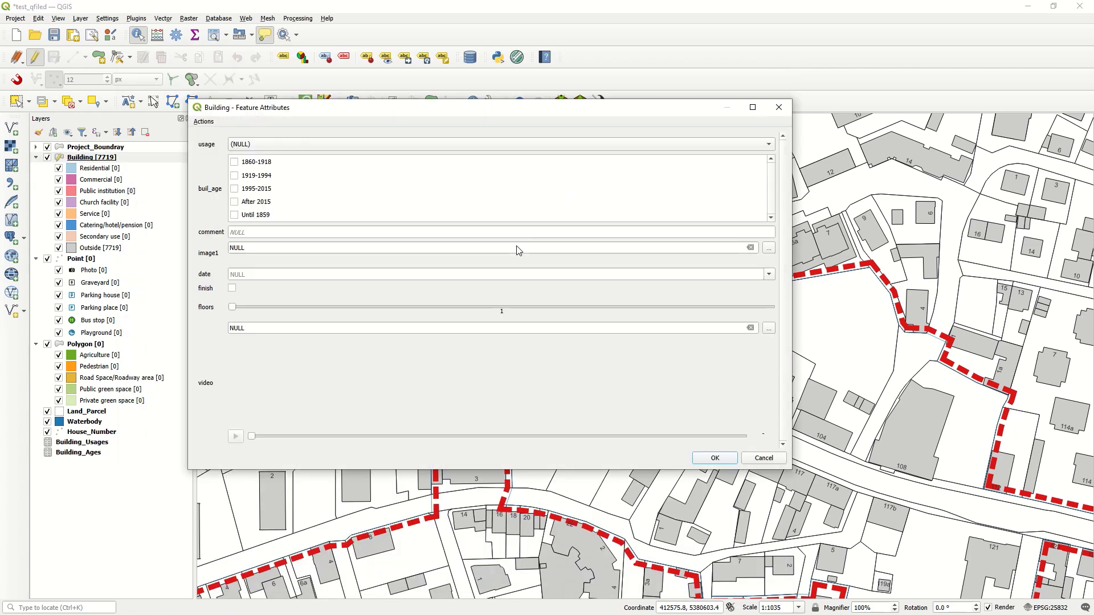
click(245, 146)
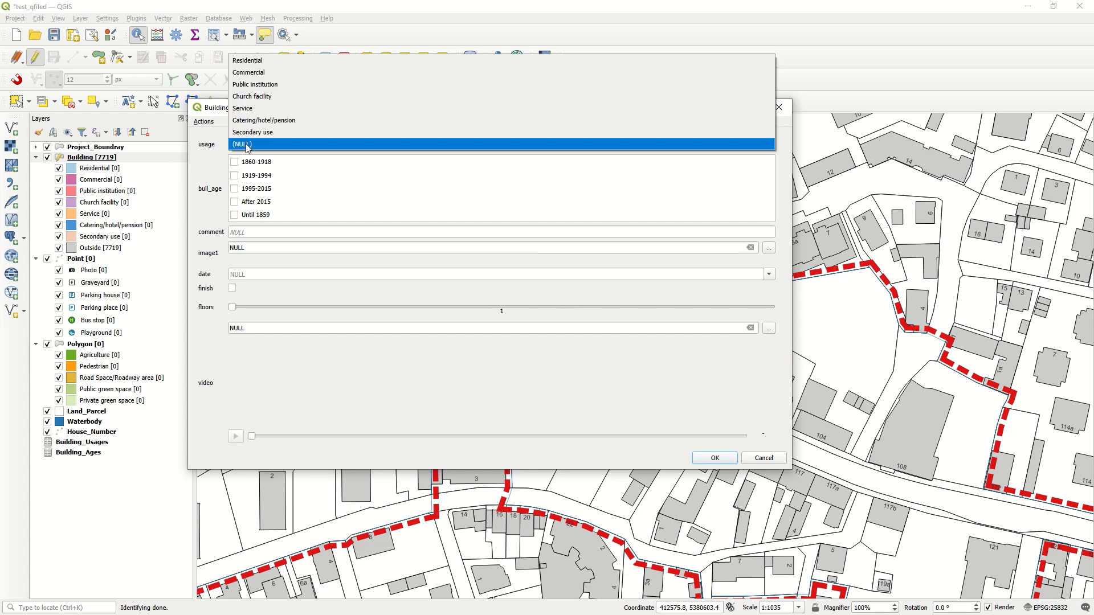
click(256, 58)
click(714, 459)
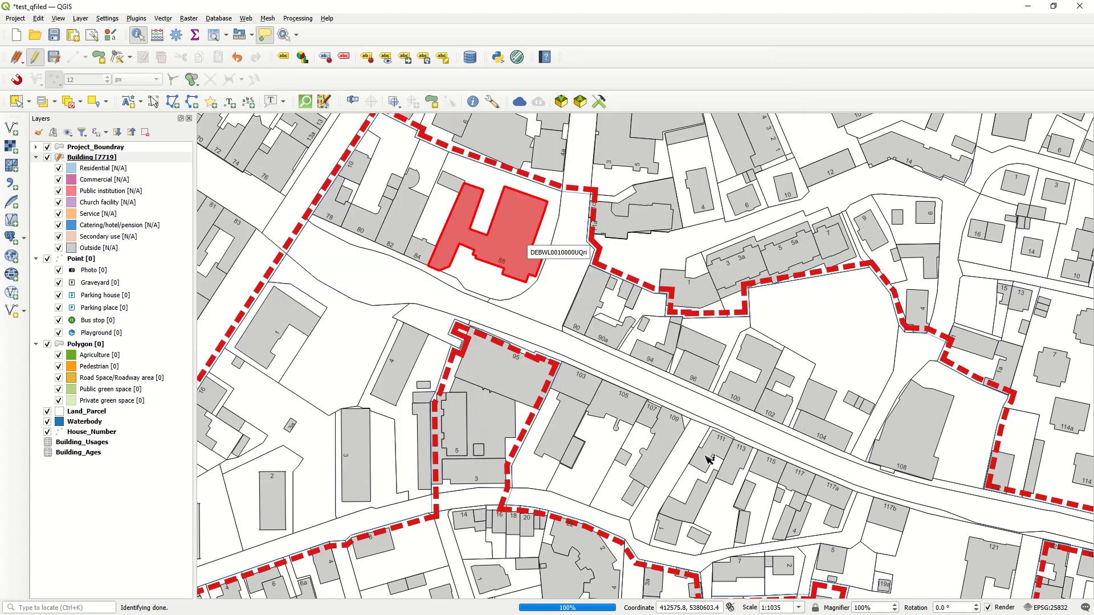
click(537, 312)
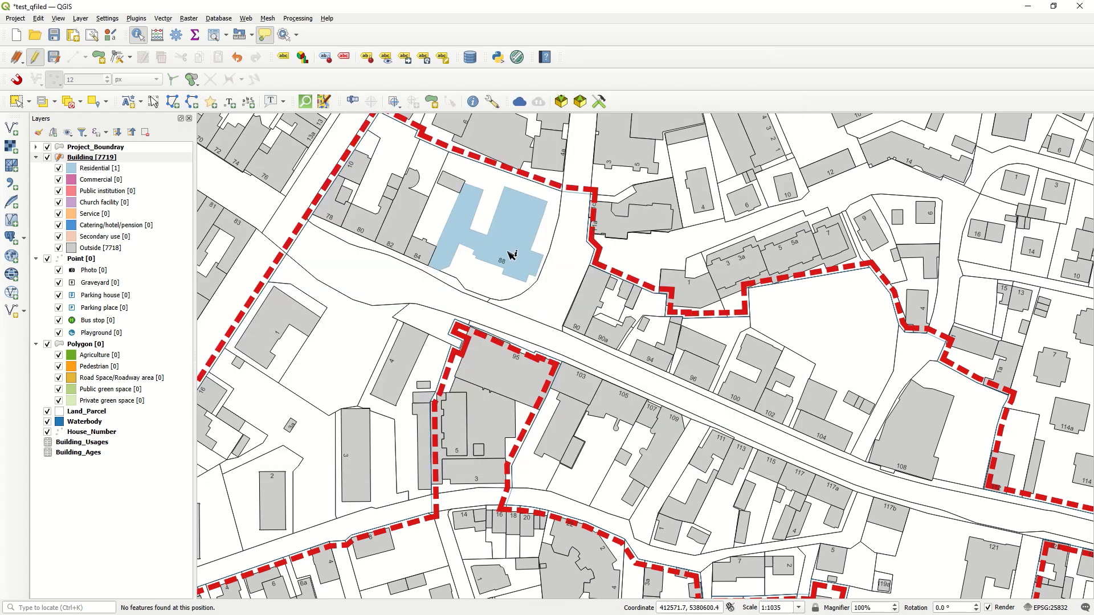
click(35, 57)
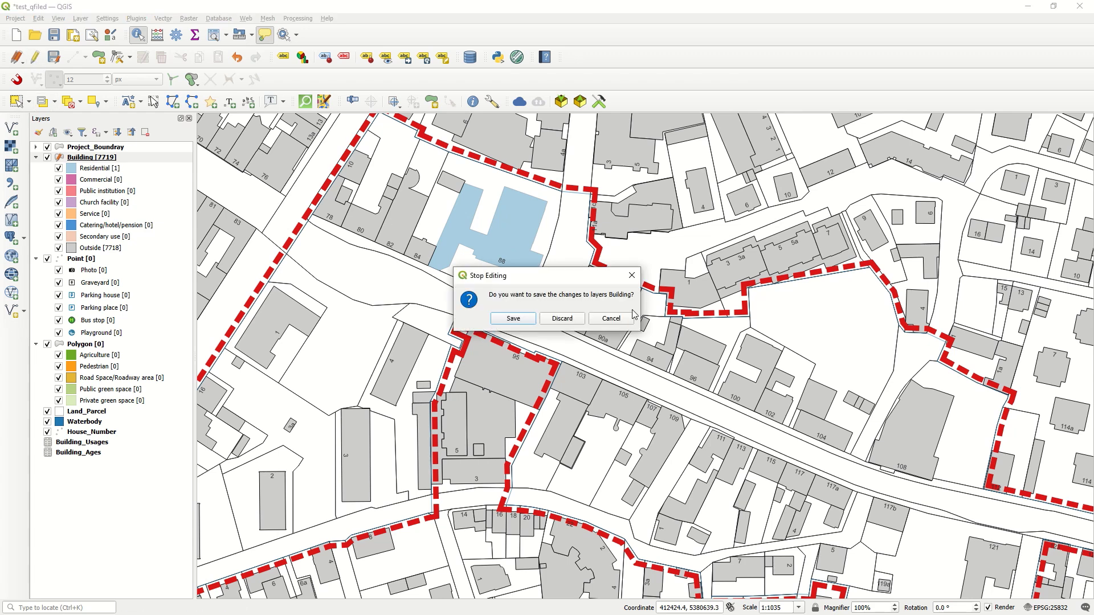
click(557, 323)
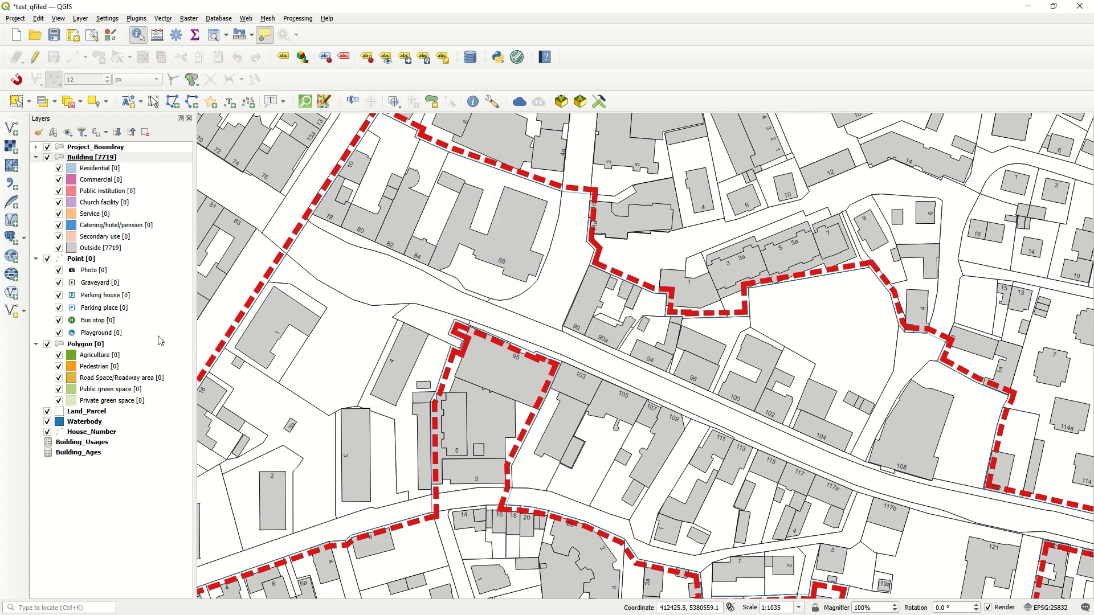
Open the Point layer's attribute table, examine its columns, and close the table
click(81, 259)
right_click(88, 264)
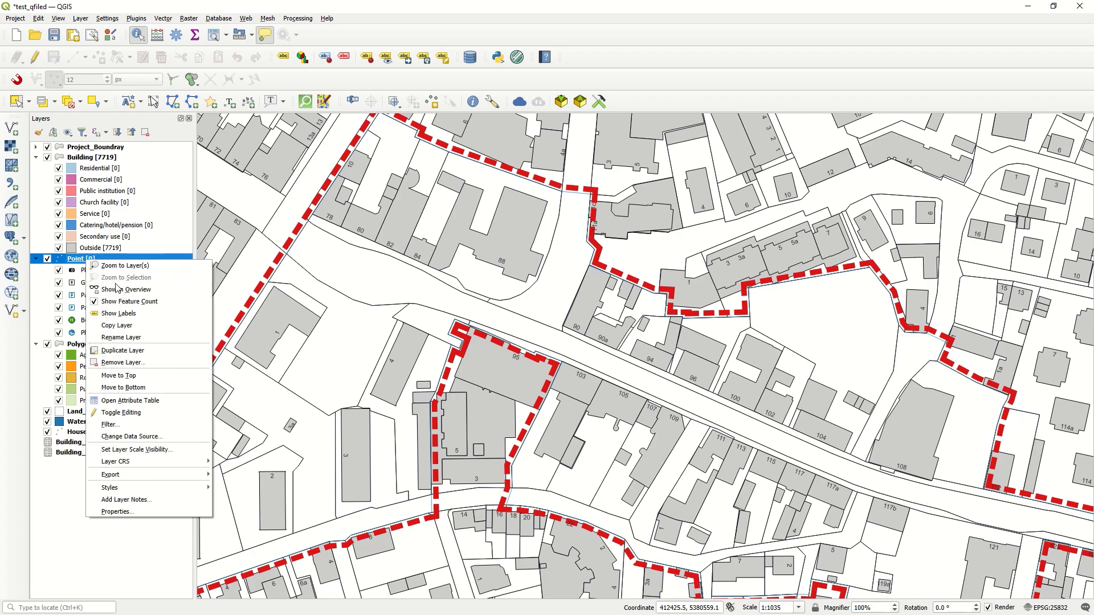
click(143, 403)
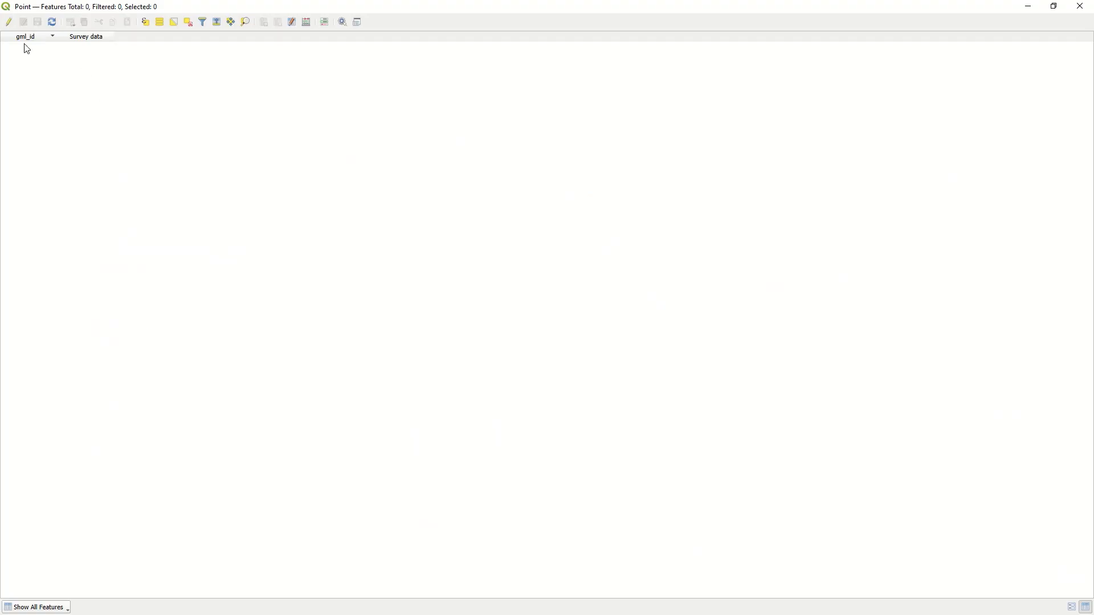
click(1082, 6)
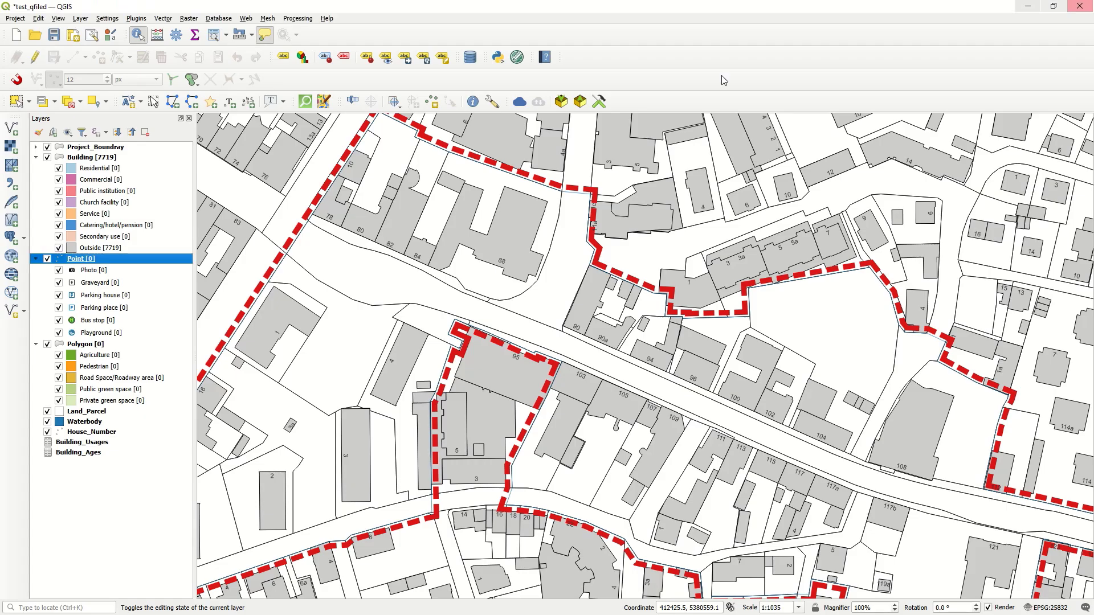
Review the Point layer's rule-based symbology for the survey values in its properties, and accept the properties
right_click(89, 267)
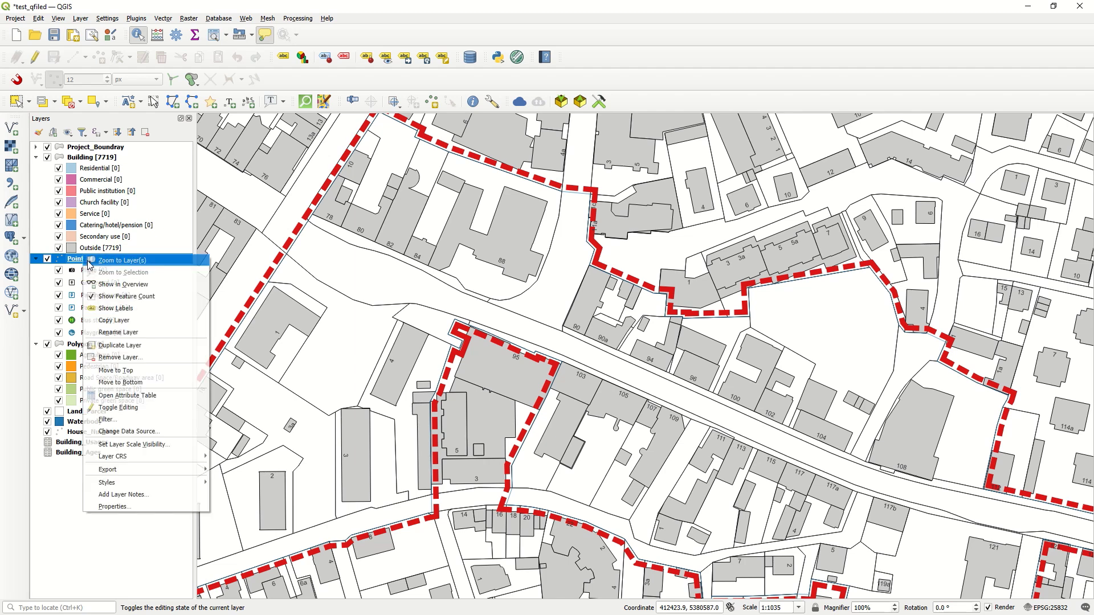
click(137, 509)
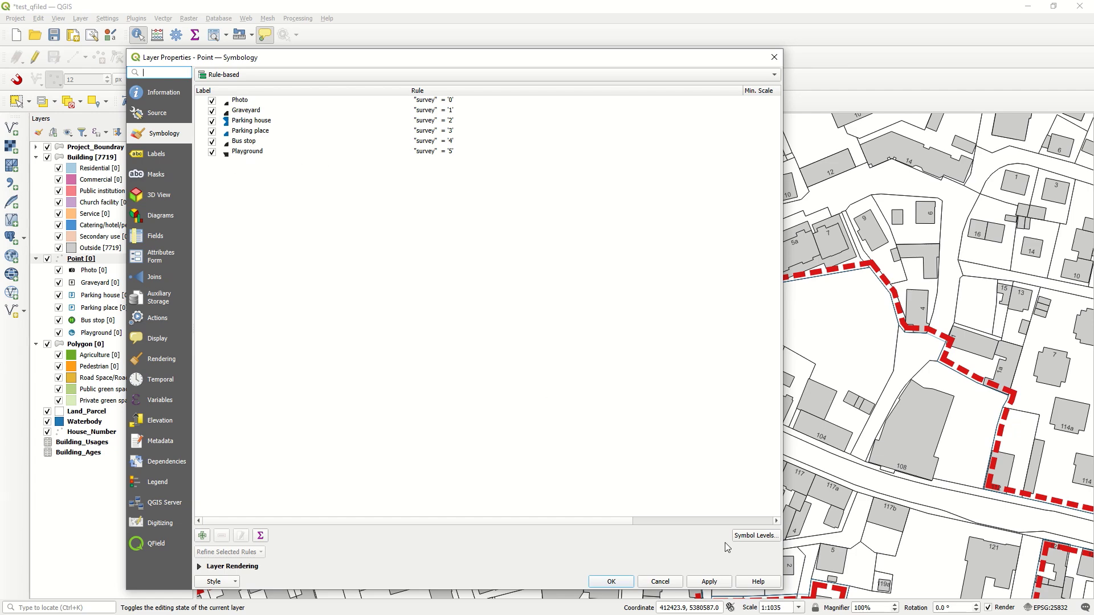
click(610, 583)
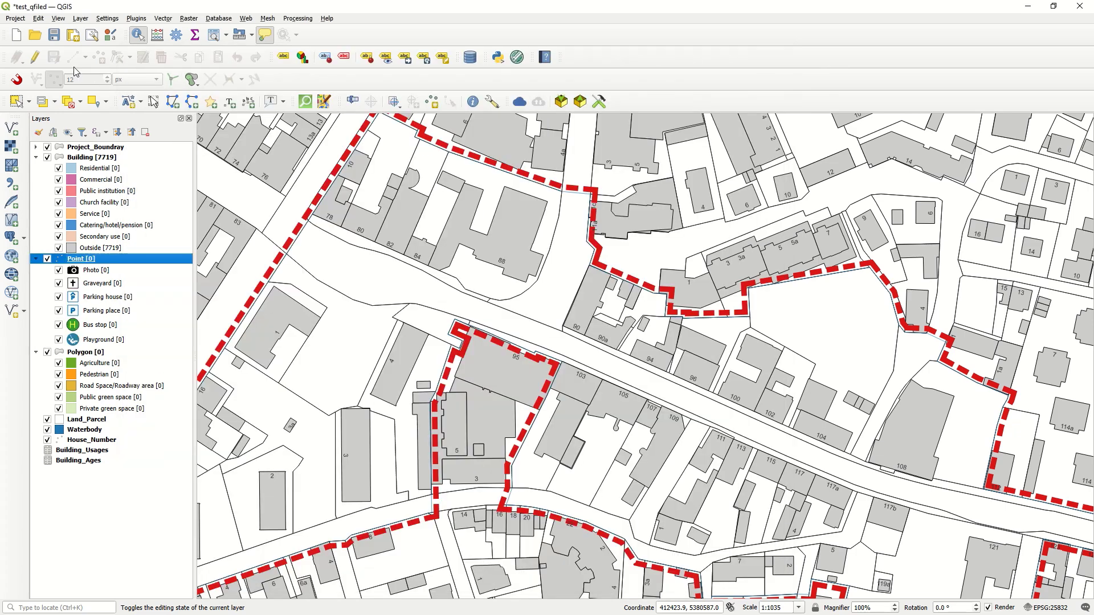
Enable editing on the Point layer and add a test point in the road south of building 82 with survey data Bus stop
click(34, 57)
click(98, 57)
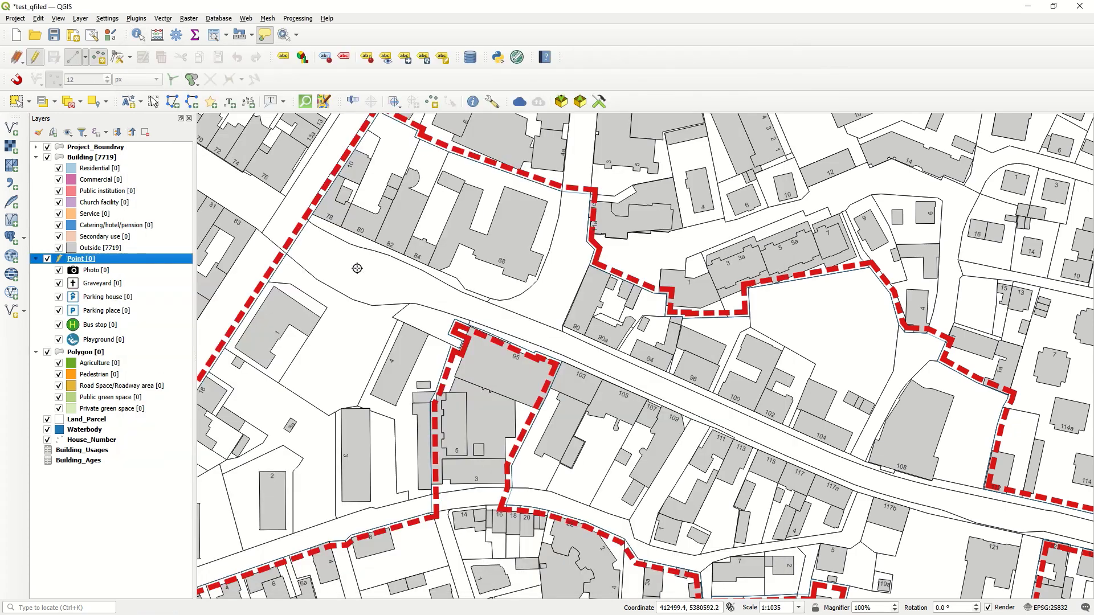
click(358, 271)
click(275, 152)
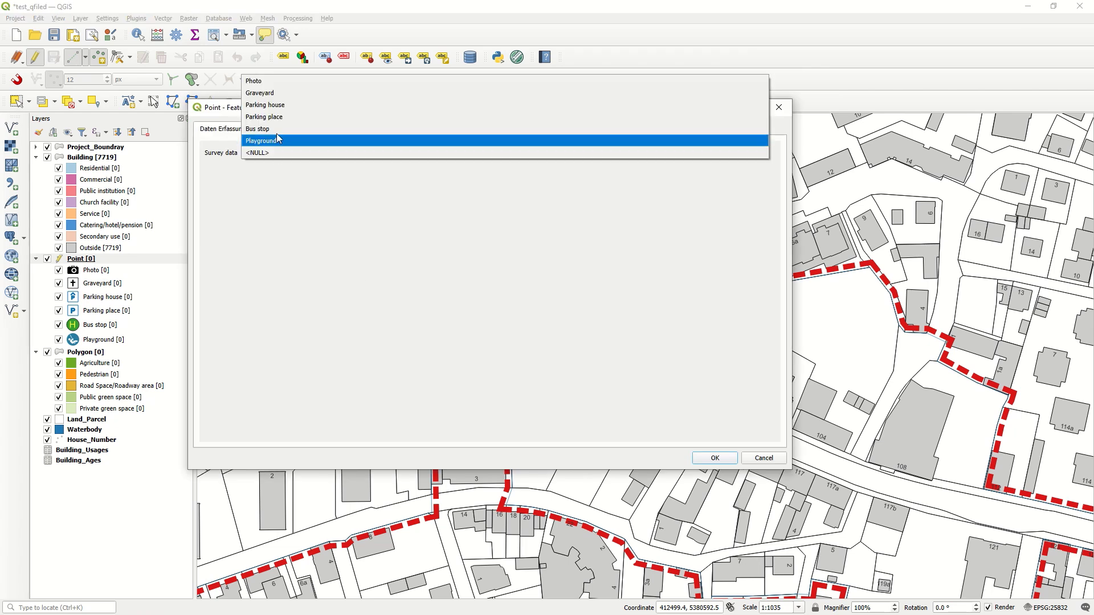
click(277, 135)
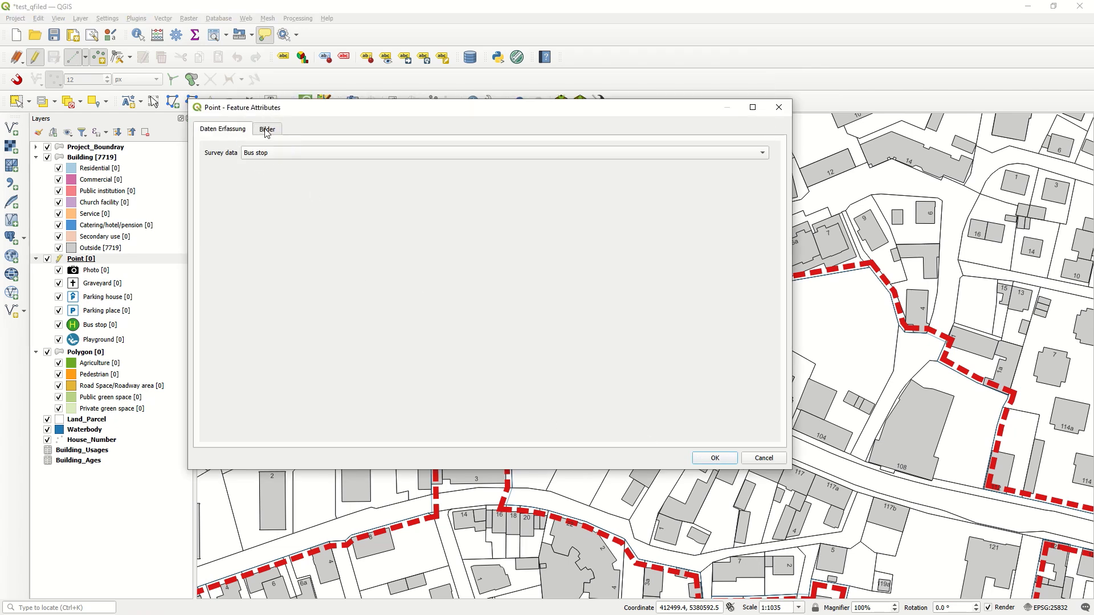
click(715, 458)
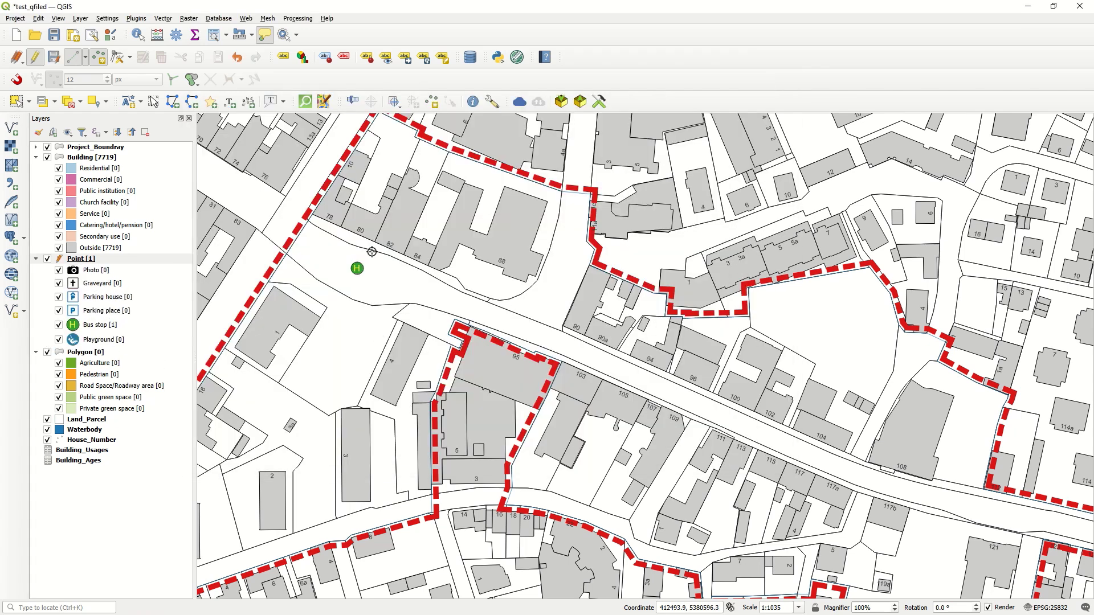
Enable editing on the Polygon layer and draw a small test polygon between buildings 1 and 4 with survey data Private green space
click(93, 354)
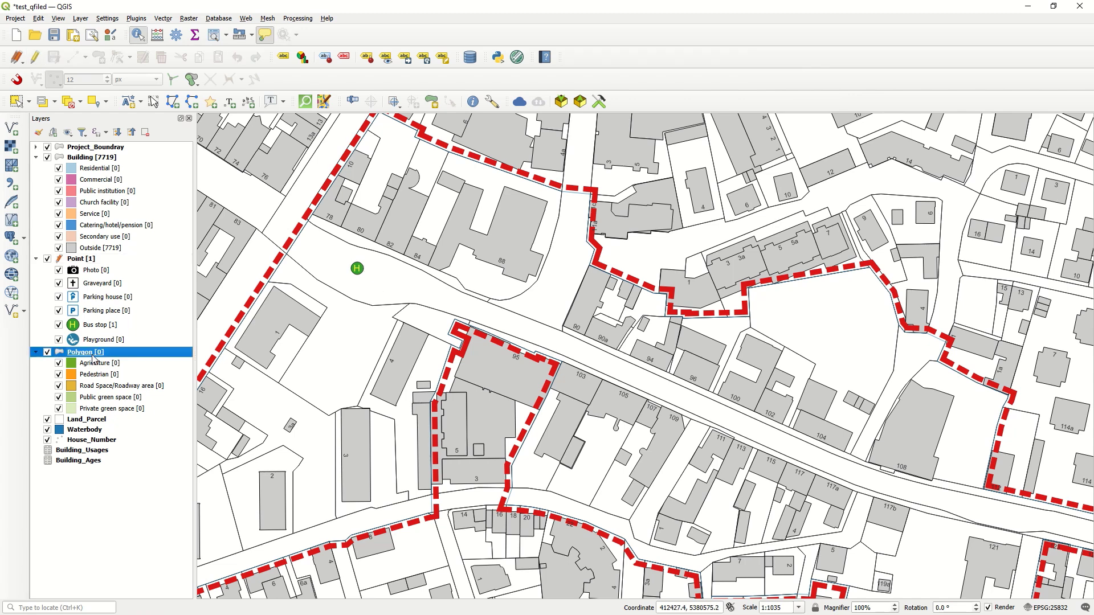
click(35, 57)
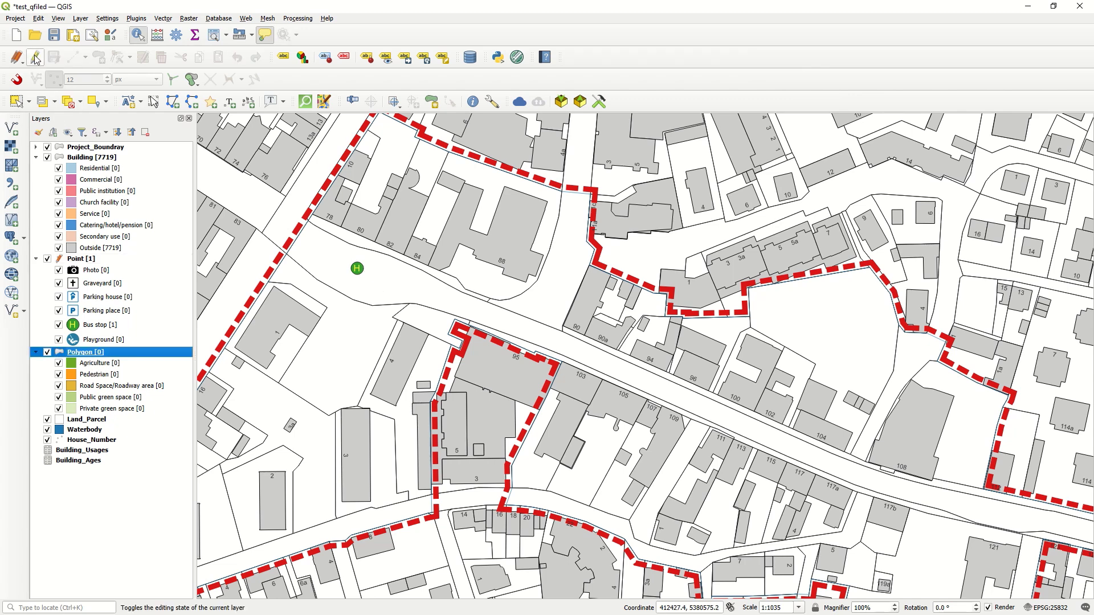
click(98, 57)
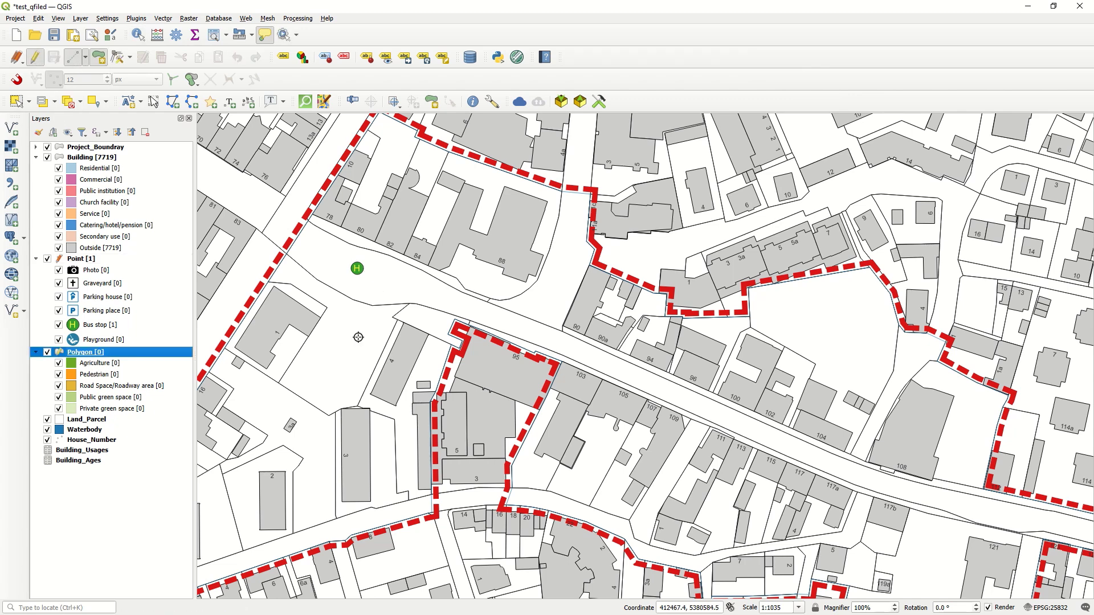
click(319, 349)
click(357, 322)
click(327, 362)
right_click(327, 363)
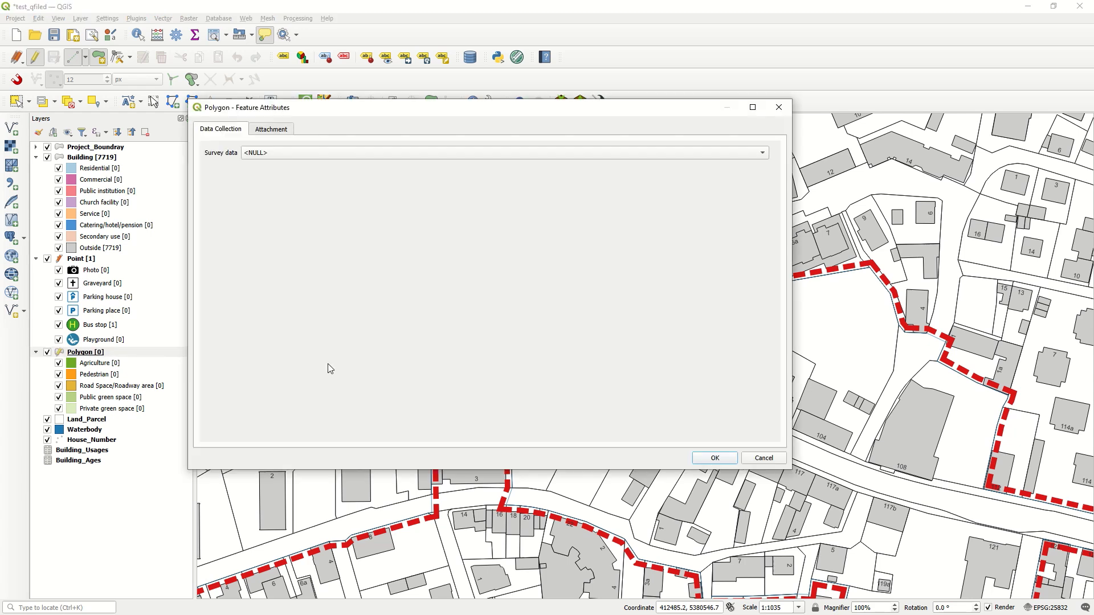
click(274, 154)
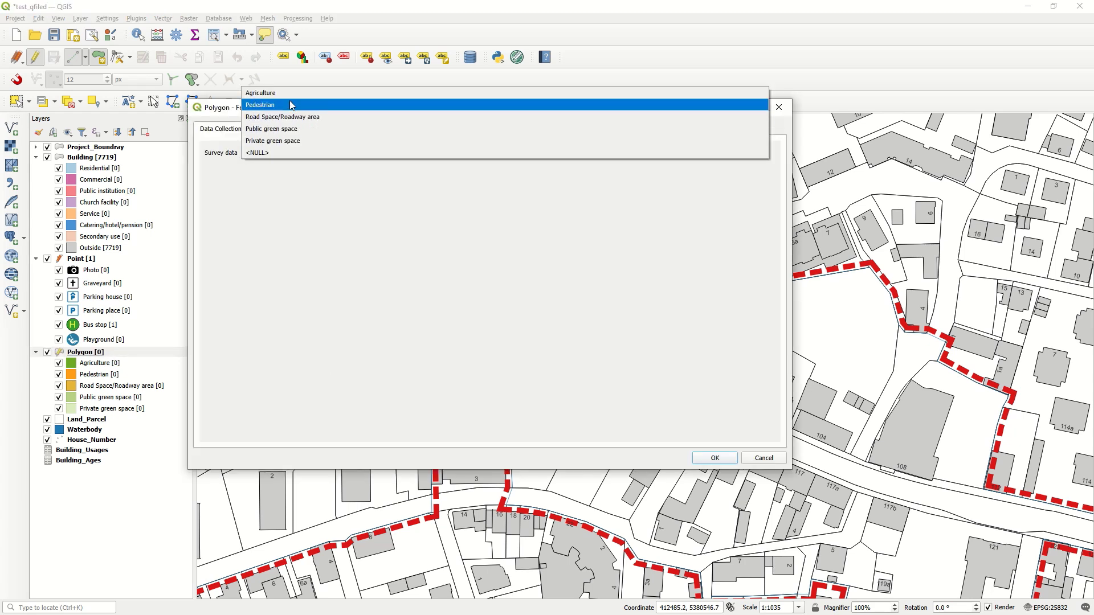
click(302, 141)
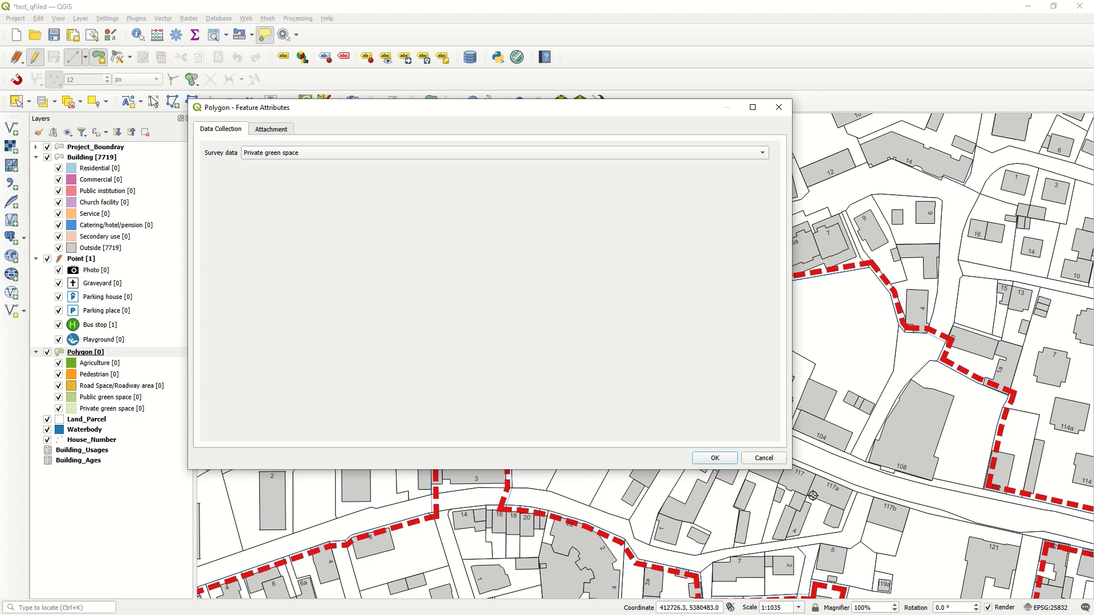
click(714, 459)
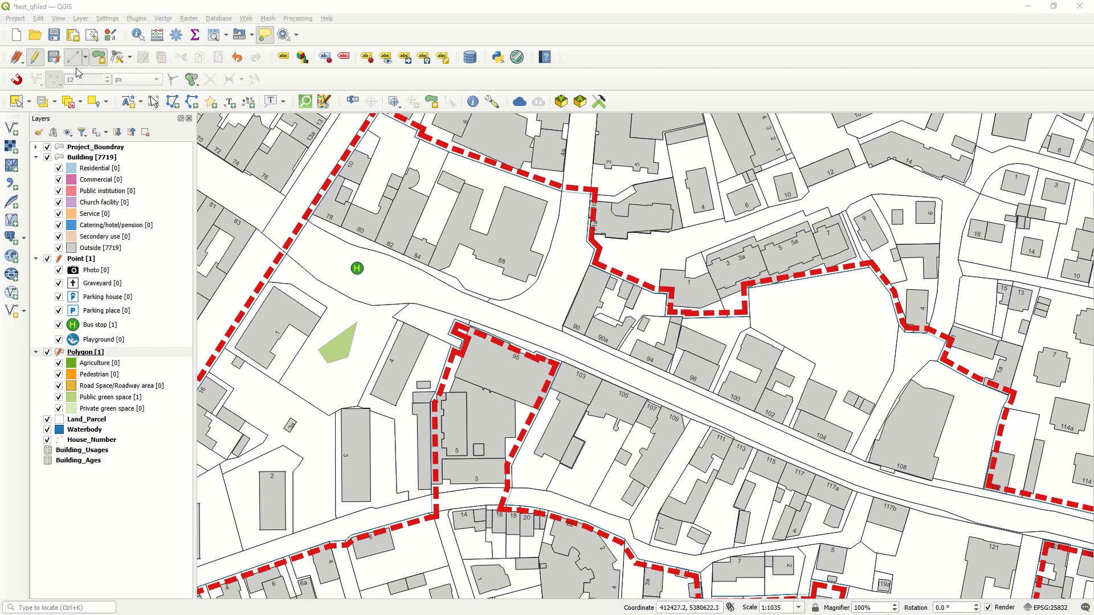
Stop editing the Polygon and Point layers, discarding the test features in both
click(35, 57)
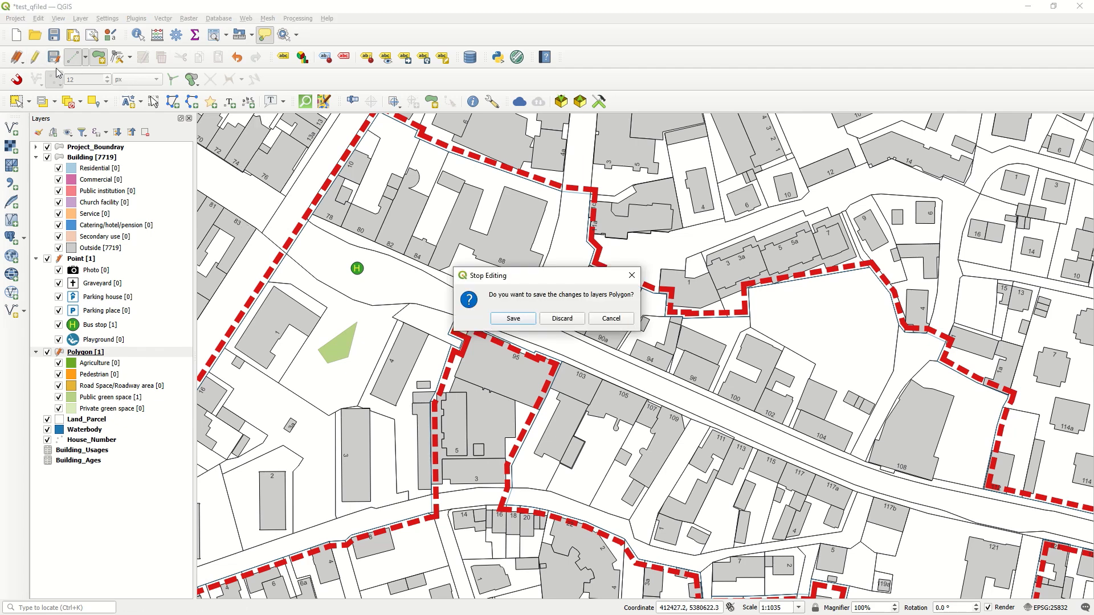
click(559, 319)
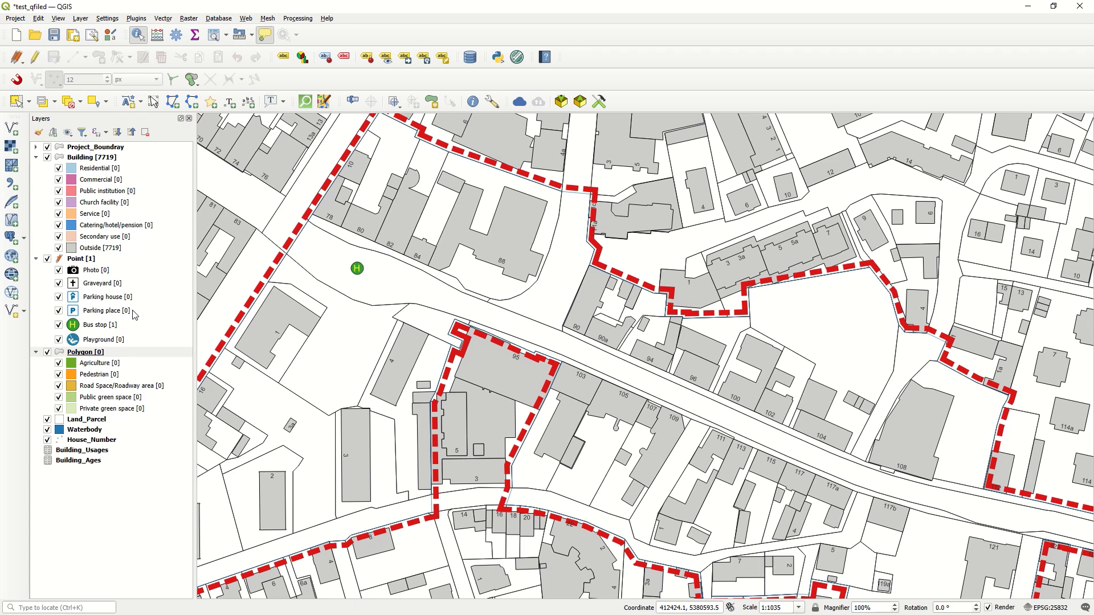
click(82, 259)
click(35, 57)
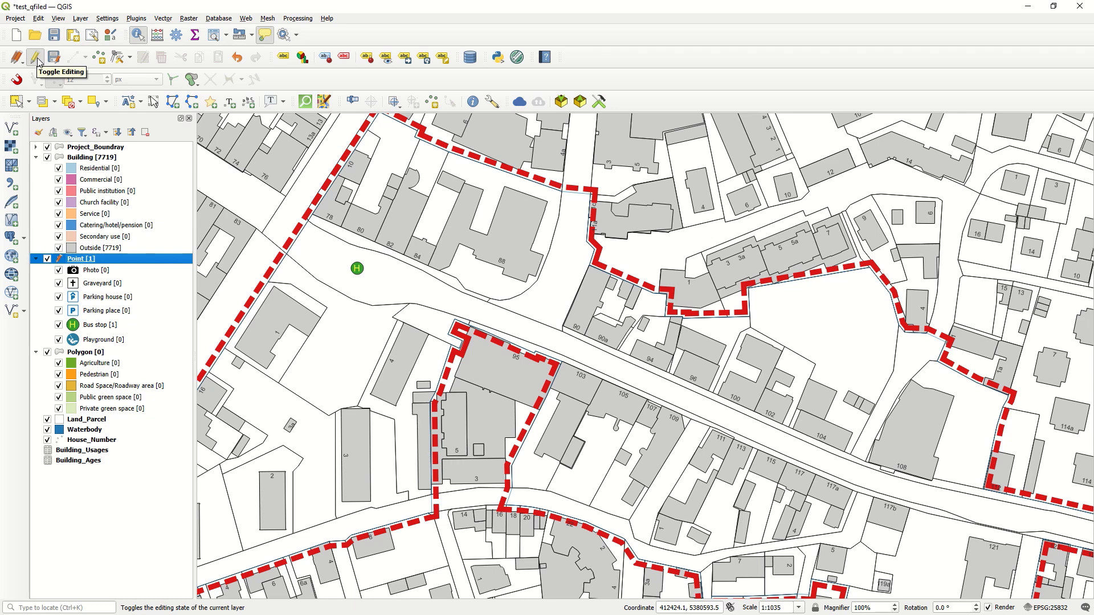
click(38, 60)
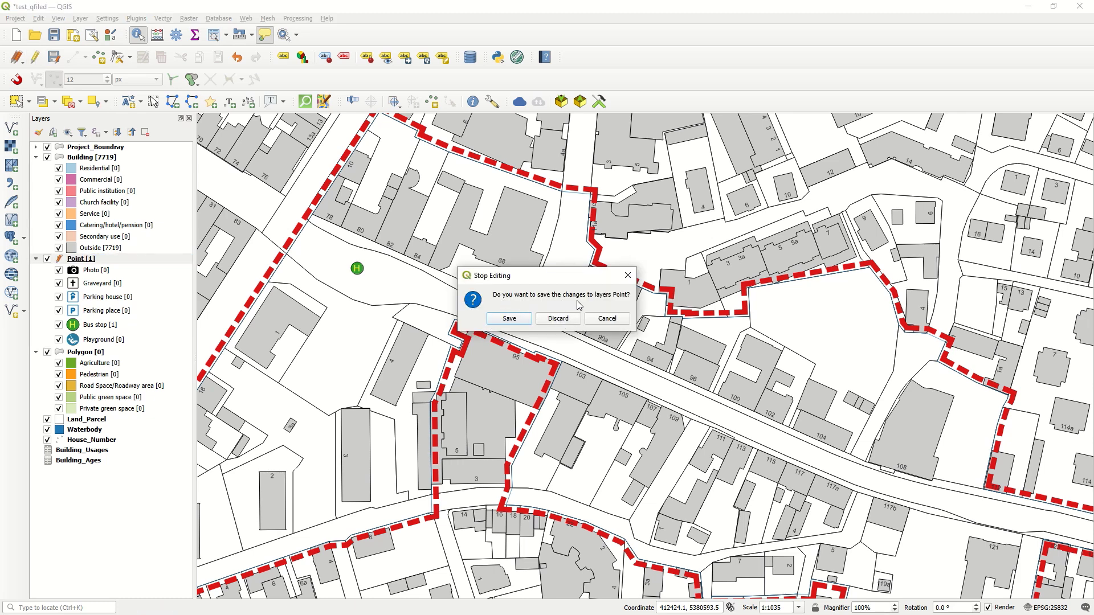
click(558, 318)
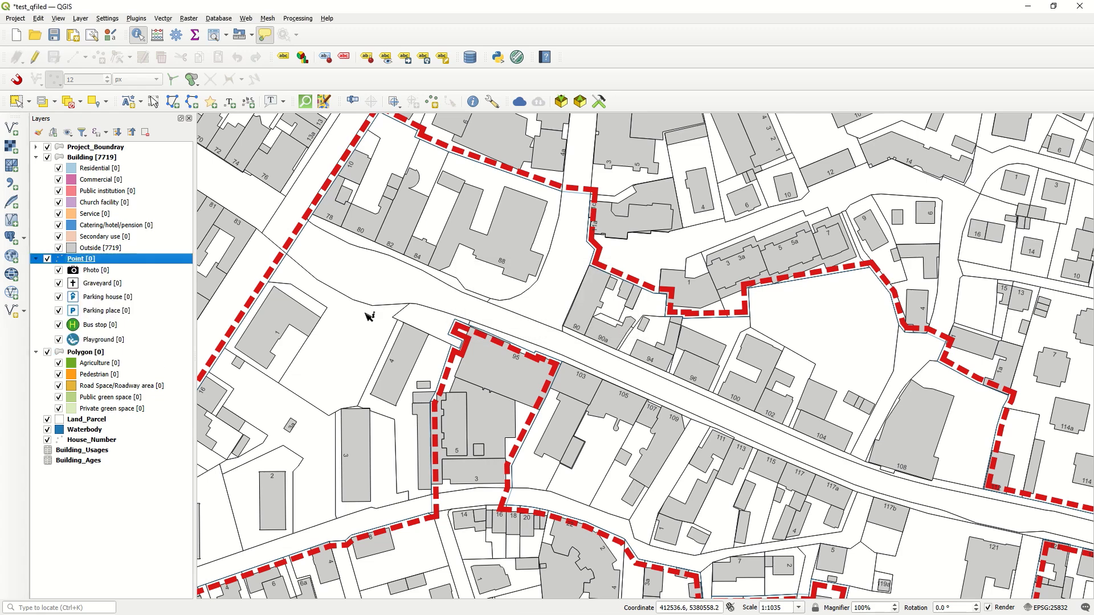
Save the project with the whole project boundary in view
scroll(605, 395, down, 1)
drag(663, 358, 530, 291)
click(54, 35)
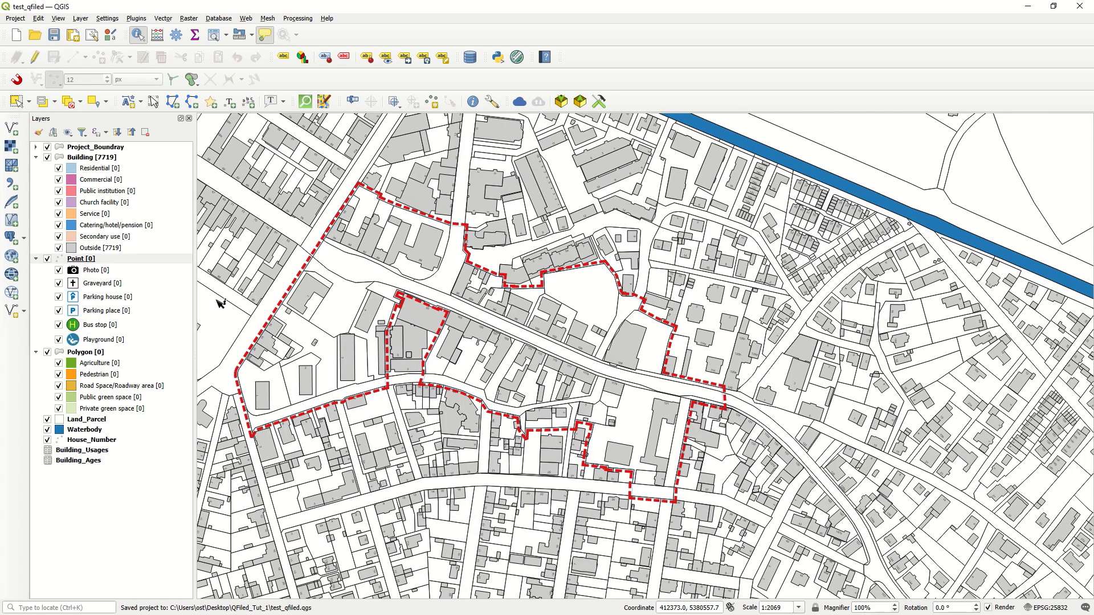
drag(342, 349, 398, 358)
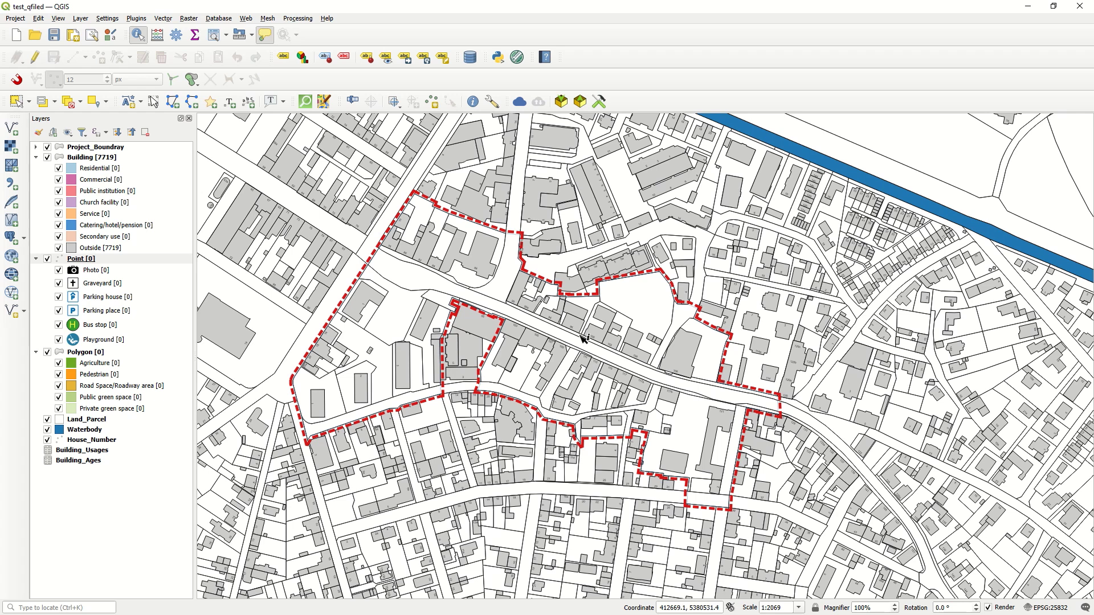
Create a new print layout titled plan1
click(14, 18)
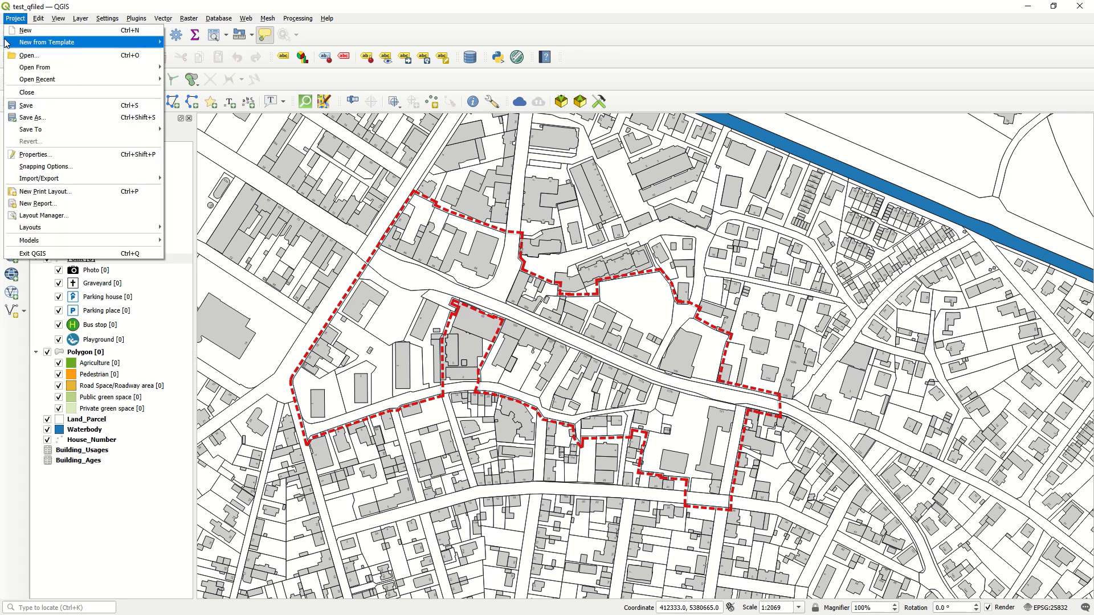
click(78, 193)
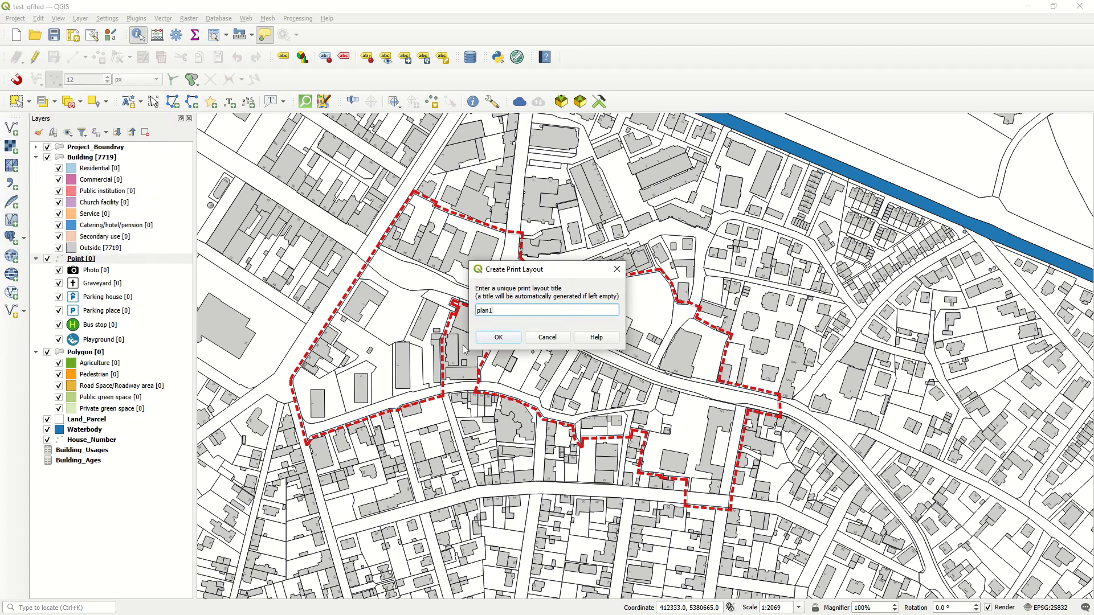
click(485, 339)
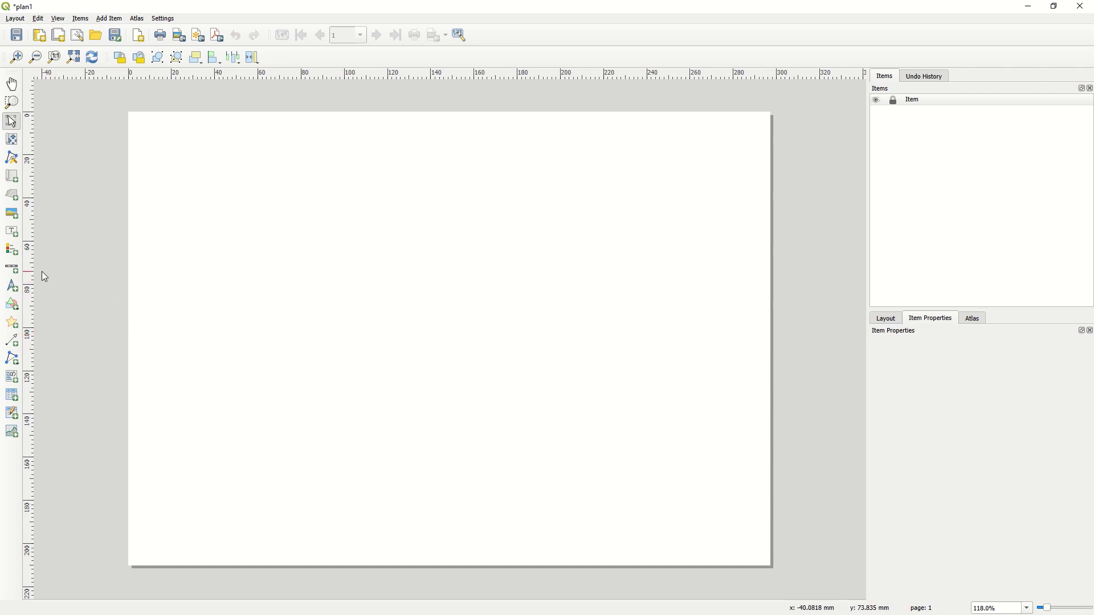
Add a map to the layout, covering nearly the full page height and roughly the western two-thirds of its width
click(12, 176)
drag(142, 126, 576, 517)
drag(591, 543, 580, 552)
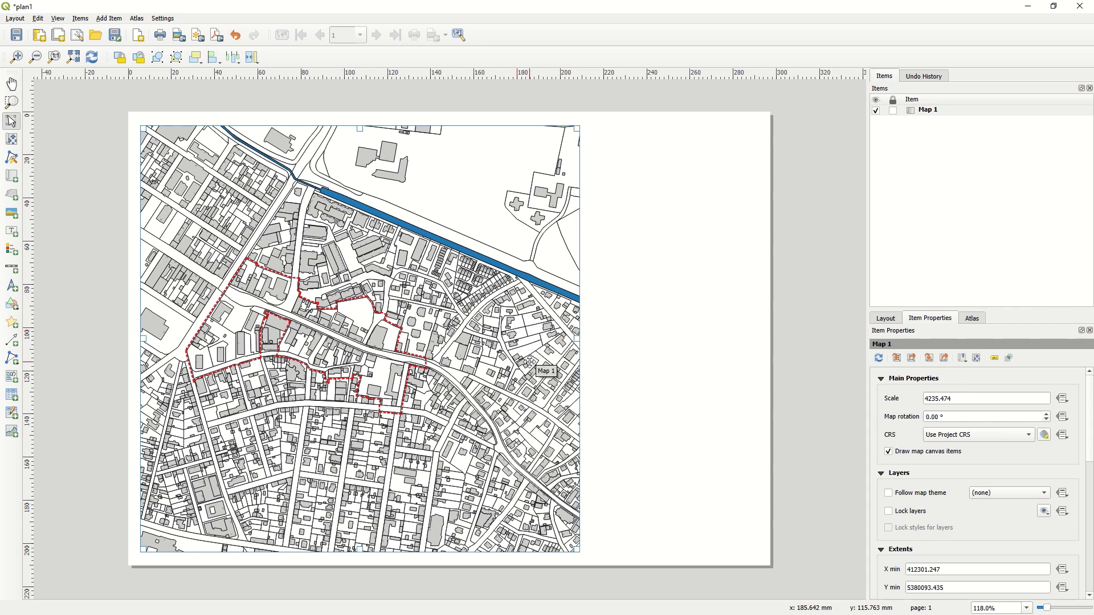
Add a scale bar in the page's lower-right corner and place a north arrow just above it
click(12, 267)
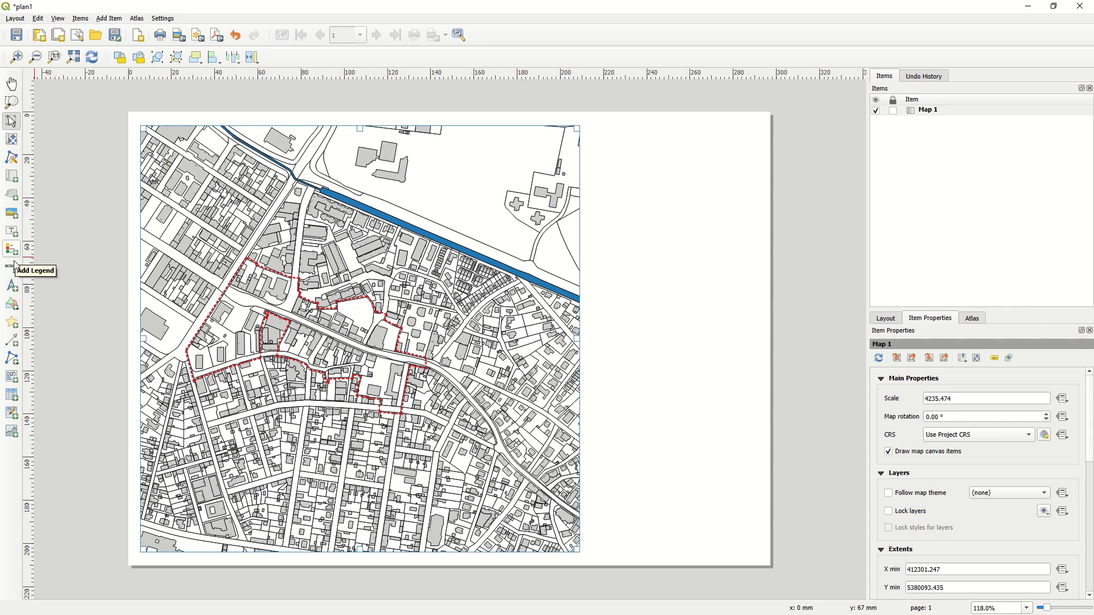
drag(610, 496, 751, 522)
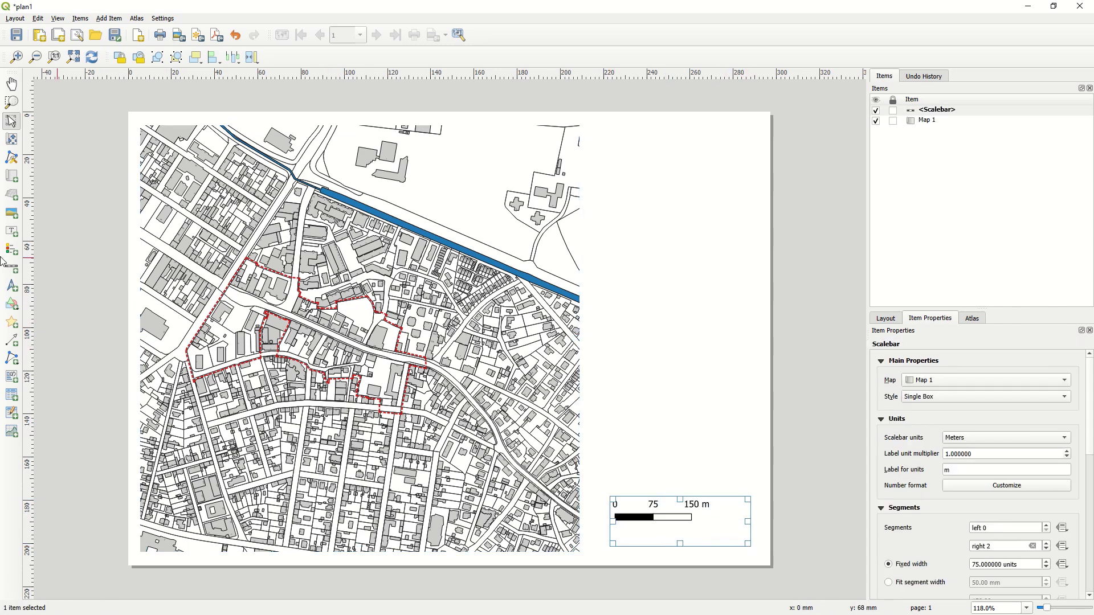
click(11, 285)
drag(686, 476, 691, 454)
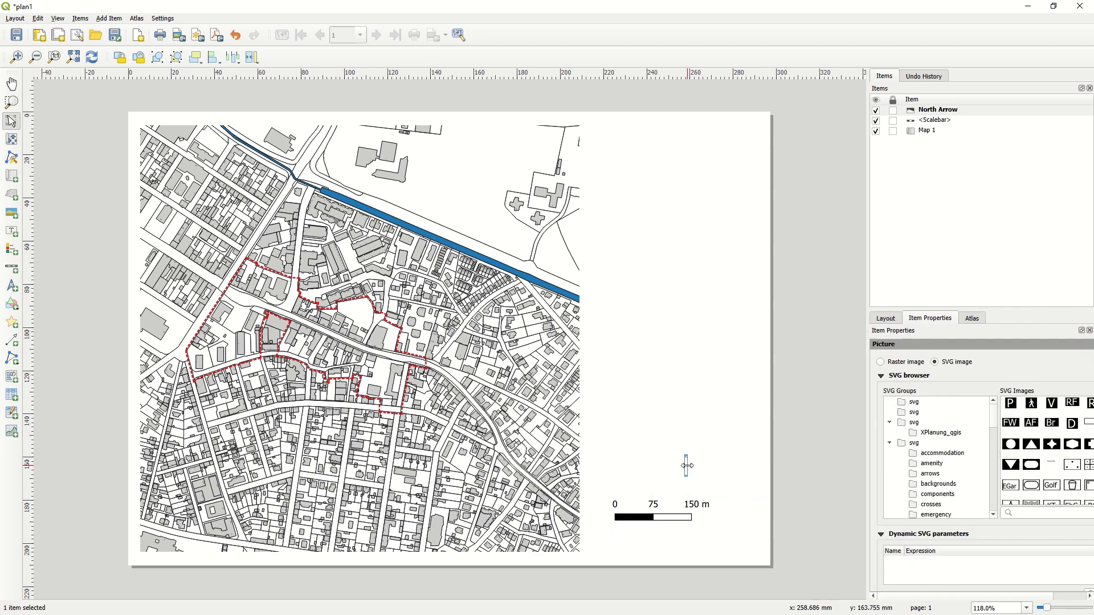
drag(691, 465, 730, 501)
click(708, 452)
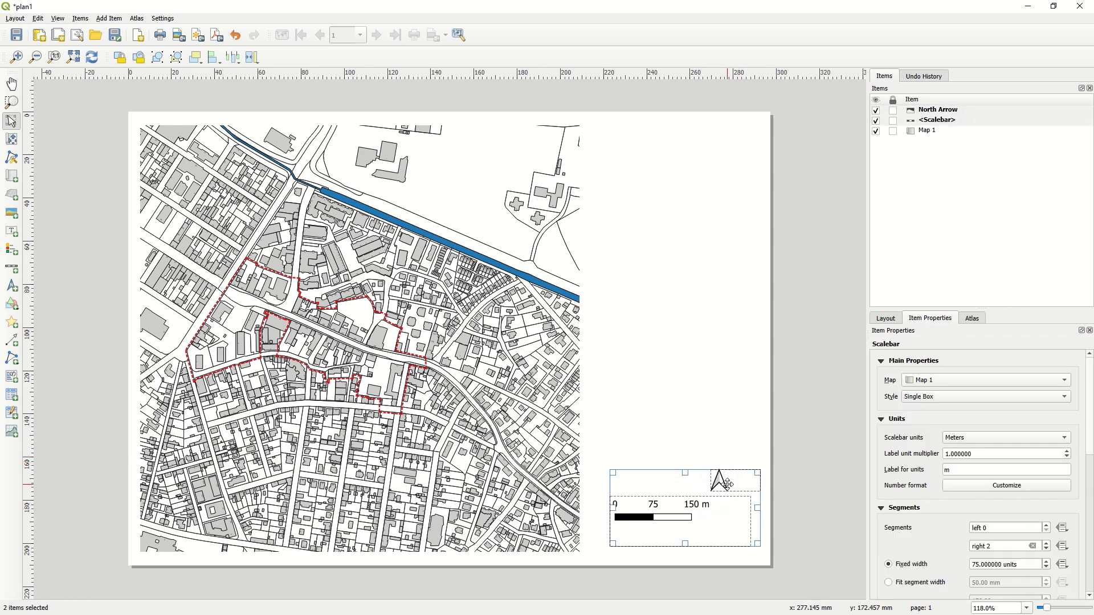
click(712, 415)
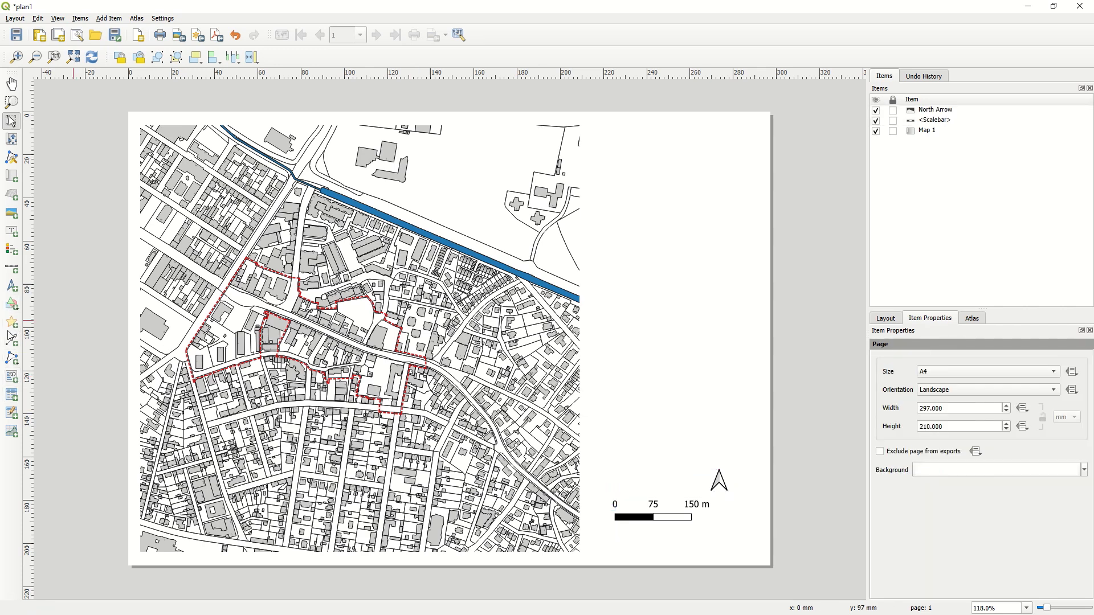
Add a text label reading Plan 1 in the blank area beside the map's upper edge
click(11, 231)
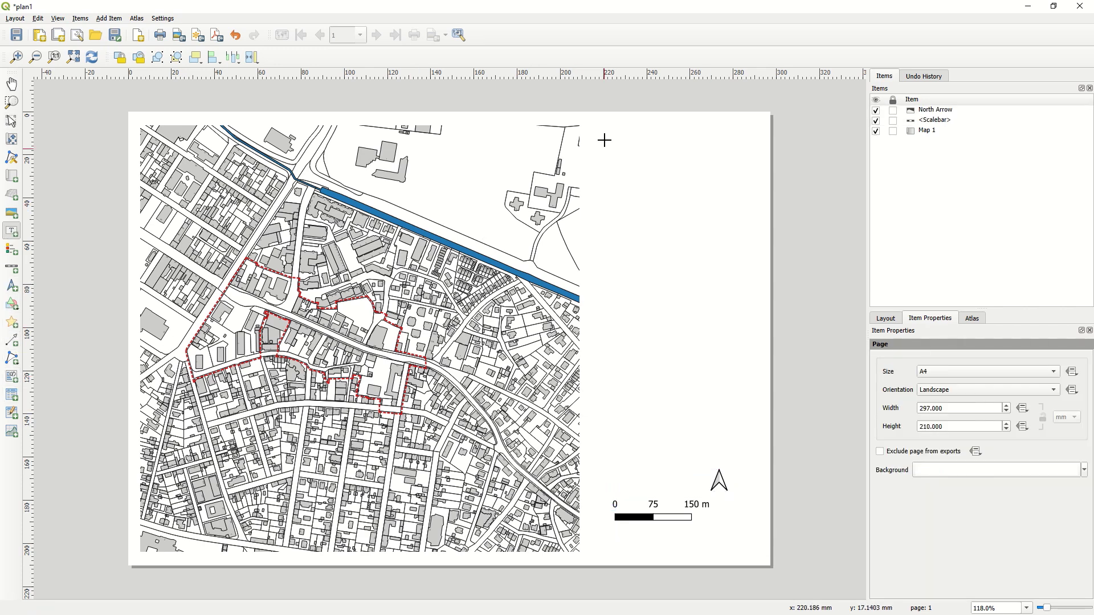
drag(609, 131, 744, 165)
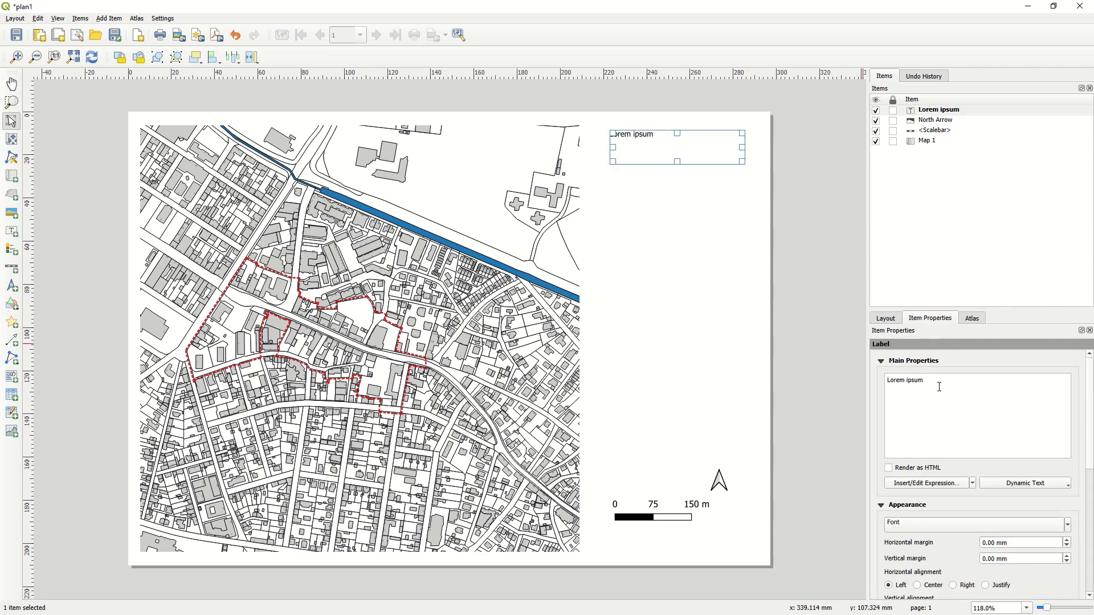
drag(941, 382, 860, 383)
text(Plan 1)
click(693, 354)
Enable the frame around Map 1
click(401, 259)
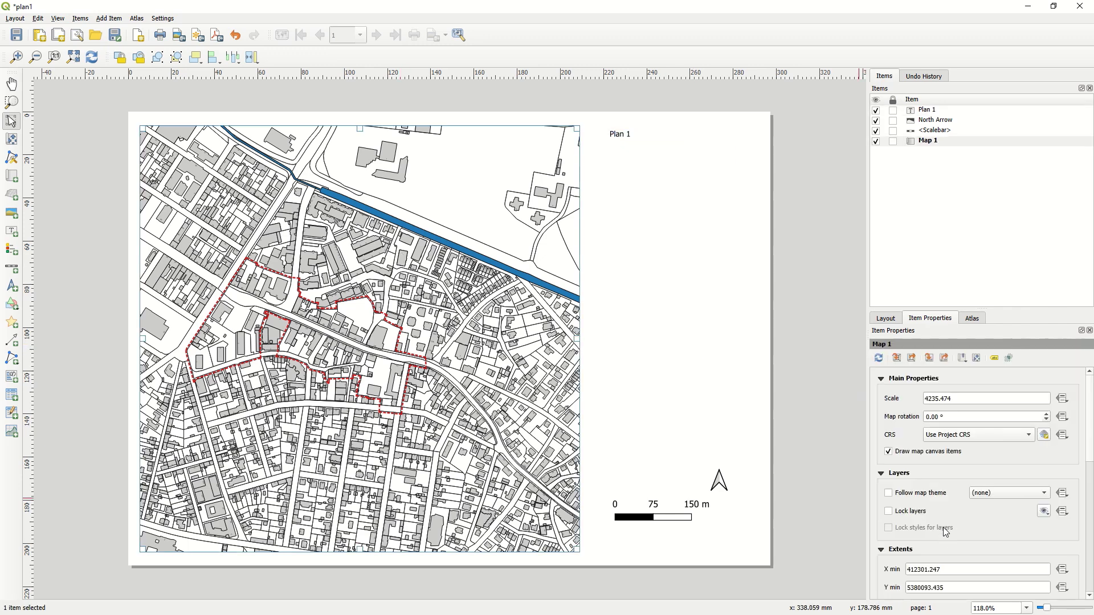
drag(1089, 432, 1089, 492)
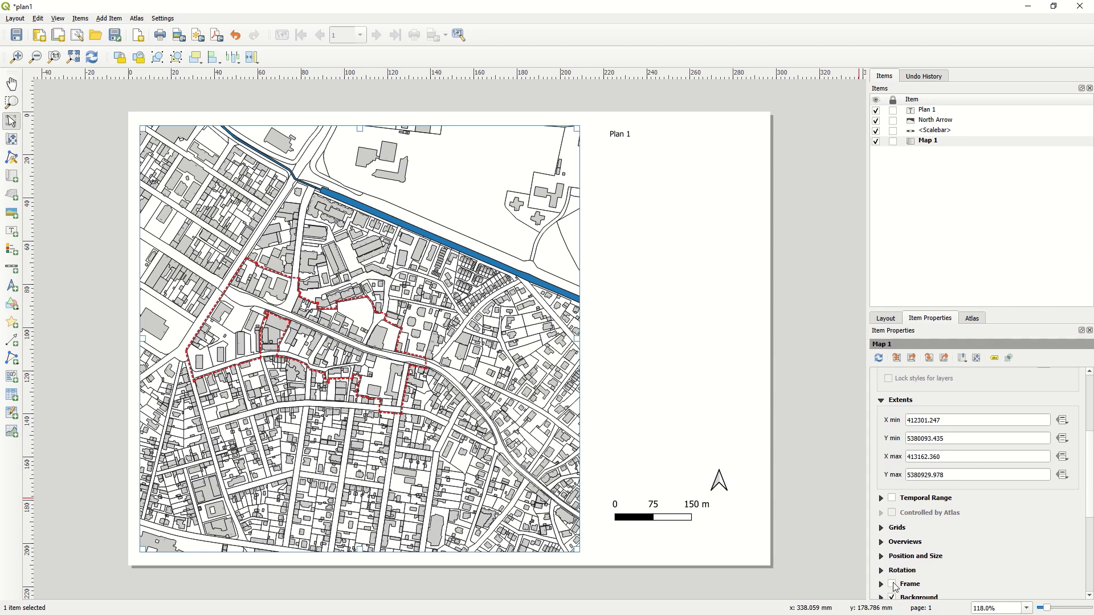
click(677, 417)
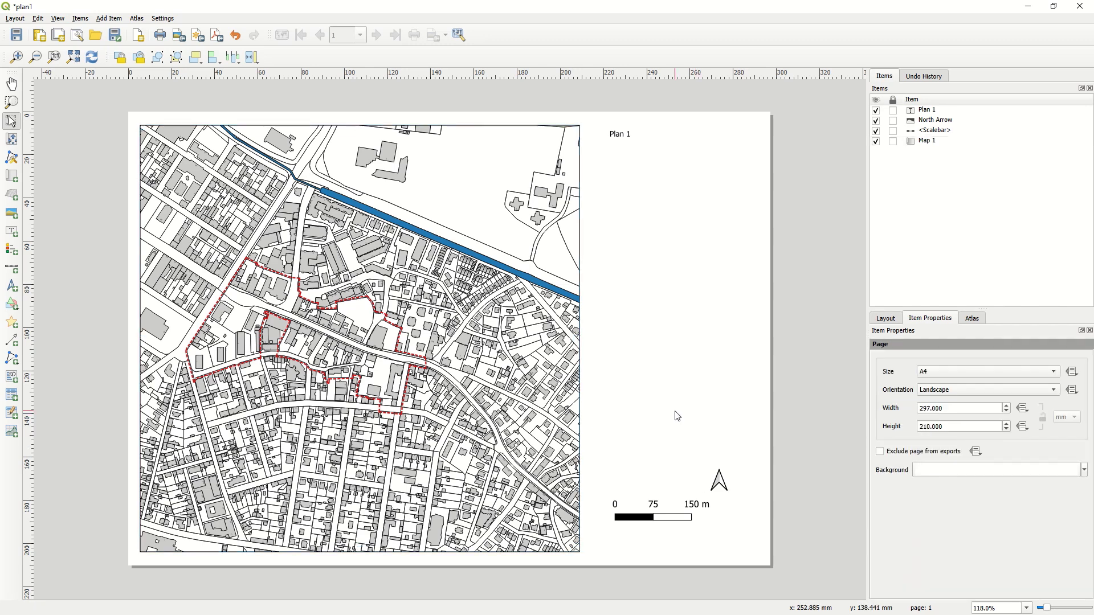
Add a legend for Map 1 in the blank area beside the map
click(11, 250)
drag(594, 155, 704, 346)
drag(688, 461, 659, 403)
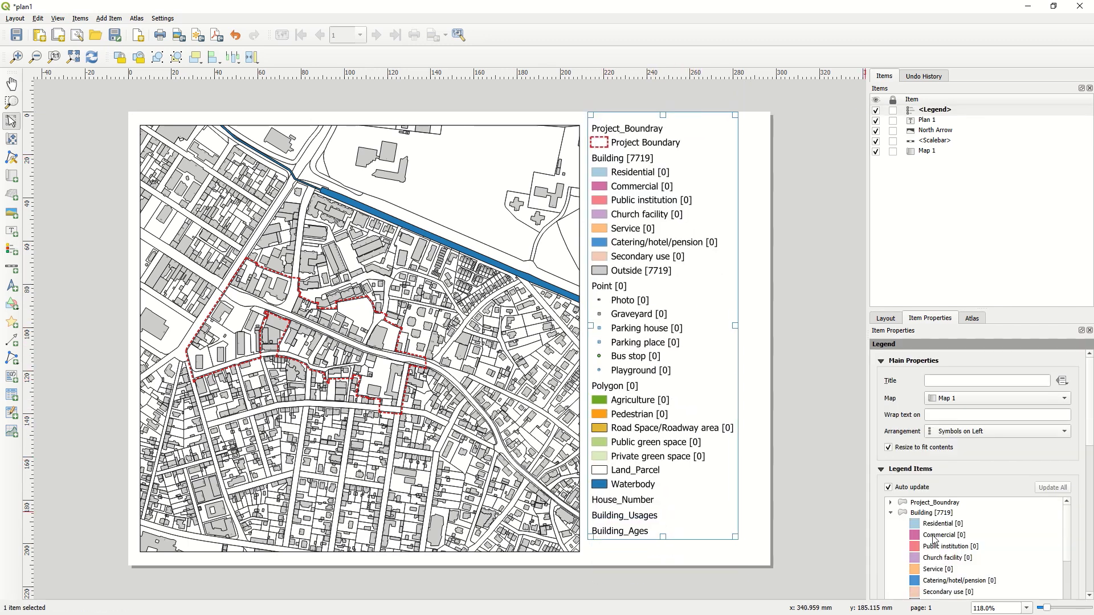
Turn off the legend's auto update and remove the Land_Parcel and Waterbody entries from it
drag(979, 312, 979, 185)
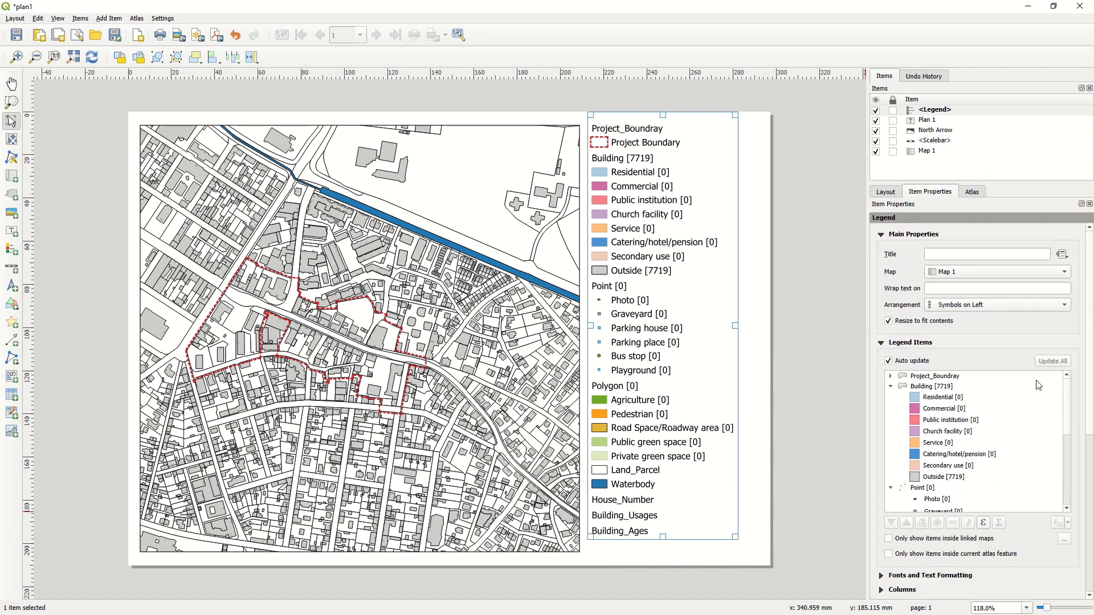
click(888, 360)
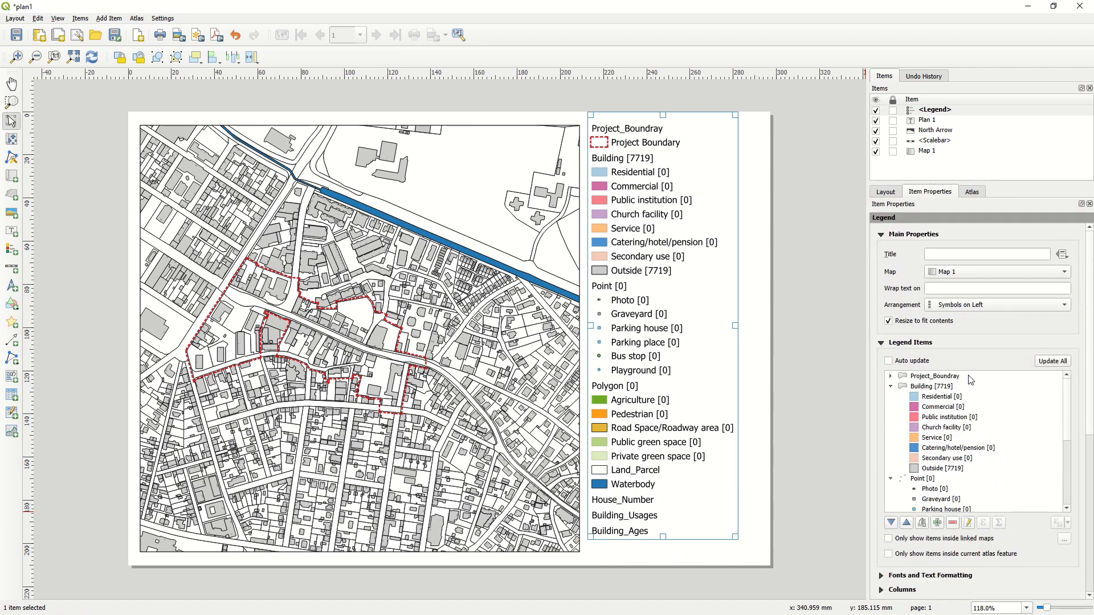
scroll(1064, 405, down, 2)
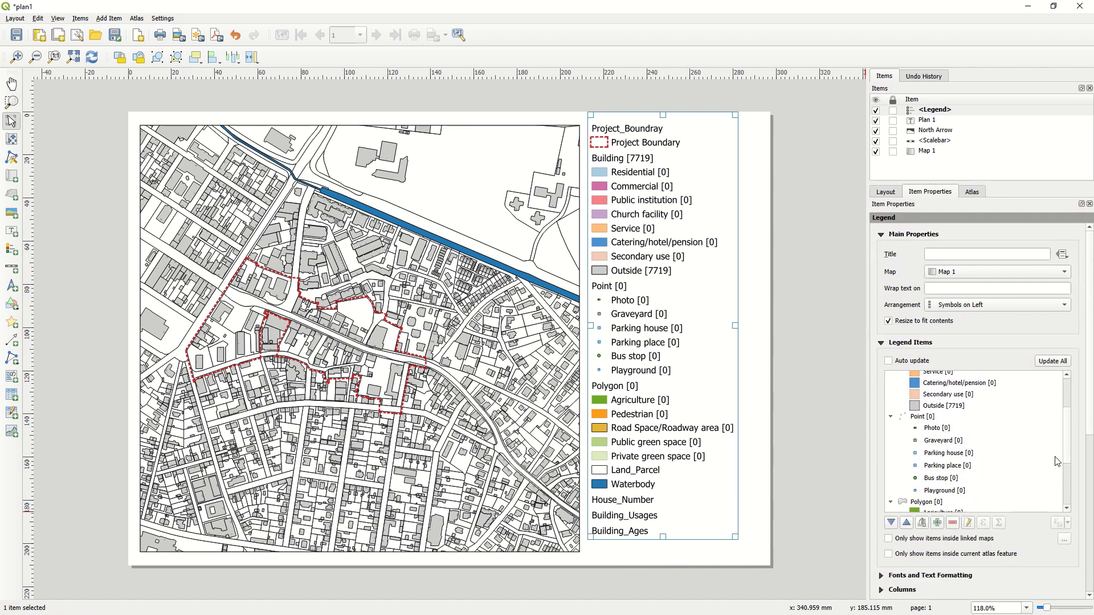
scroll(966, 488, down, 3)
click(930, 468)
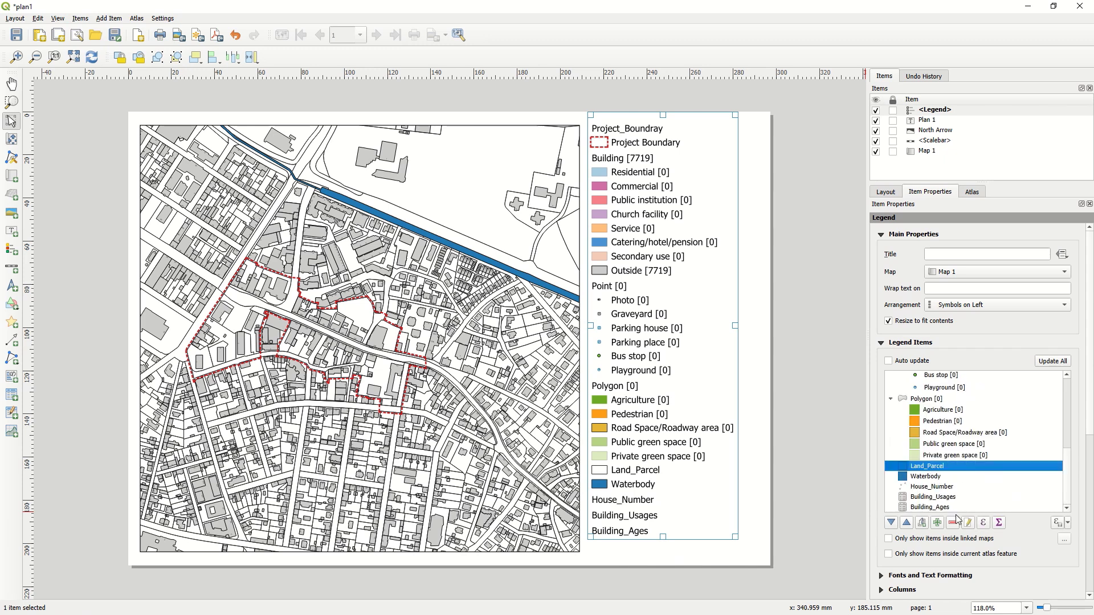
click(953, 523)
click(933, 479)
click(953, 523)
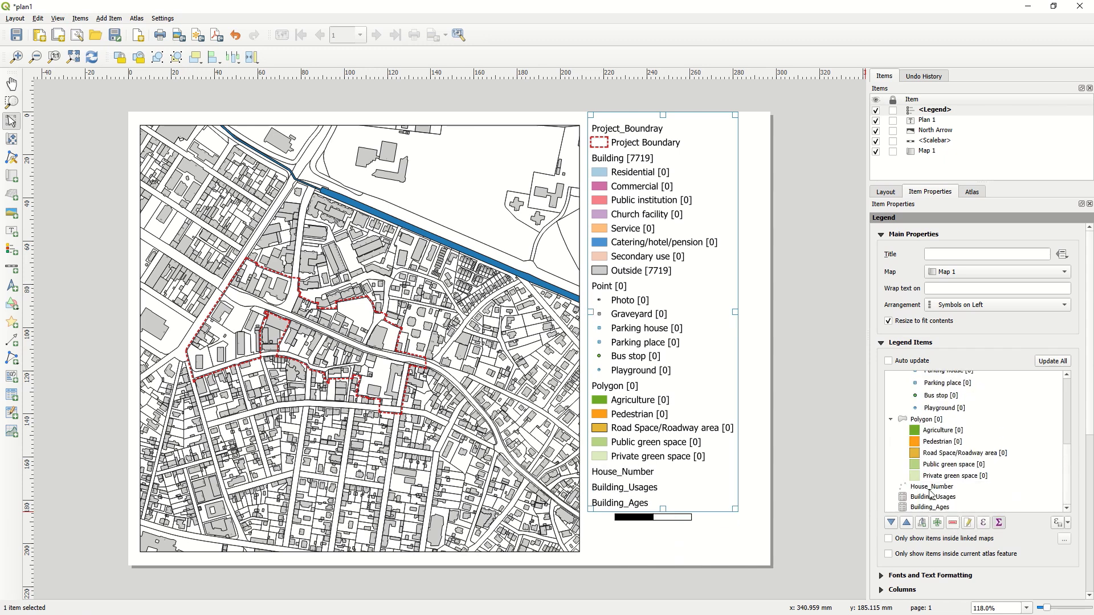
Remove the House_Number, Building_Usages and Building_Ages entries from the legend
click(933, 490)
click(953, 523)
click(934, 497)
click(953, 522)
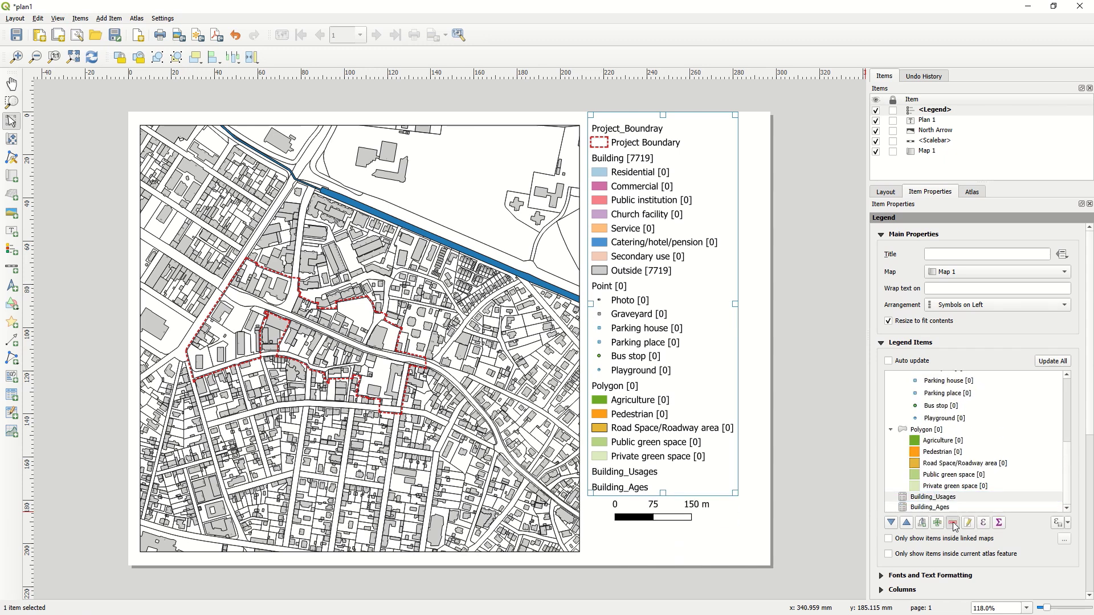
click(941, 507)
click(955, 524)
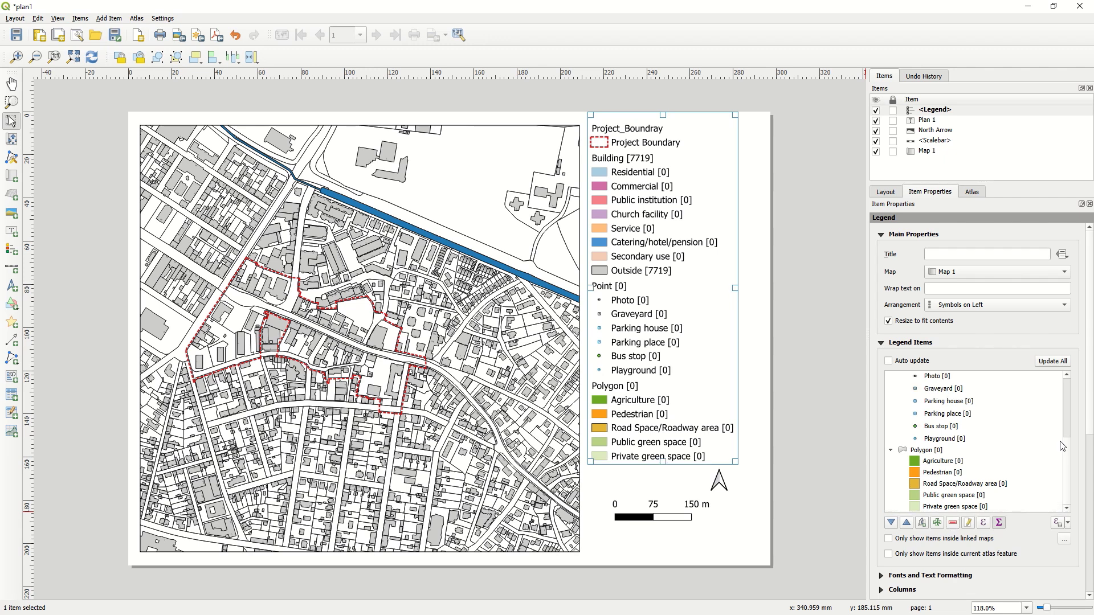
Remove the Polygon group from the legend and move the legend between the Plan 1 label and the north arrow
click(926, 451)
click(952, 522)
drag(660, 272, 686, 361)
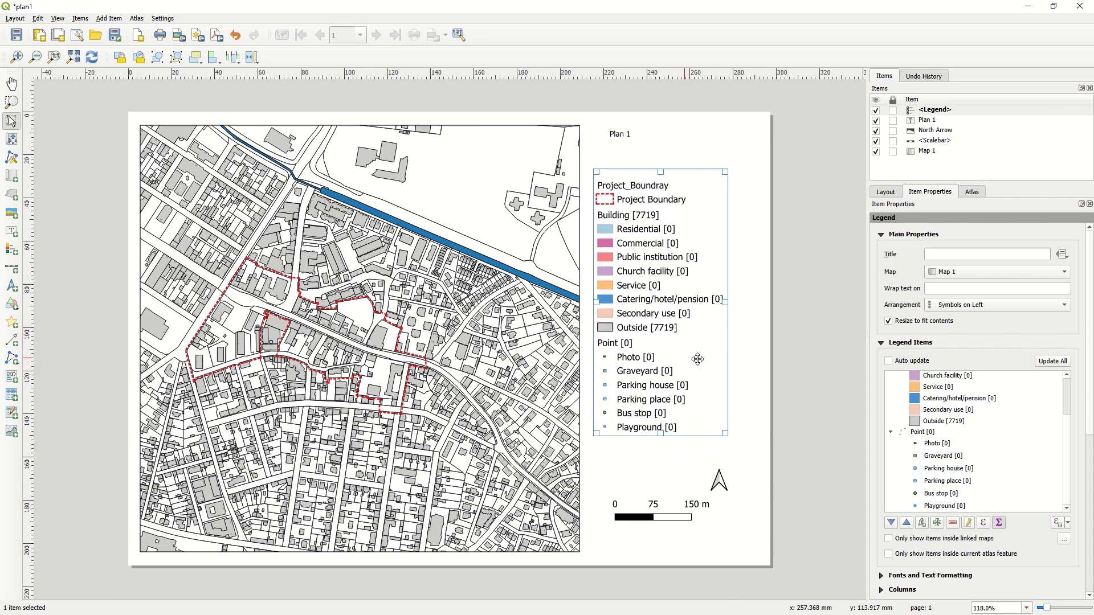
click(750, 356)
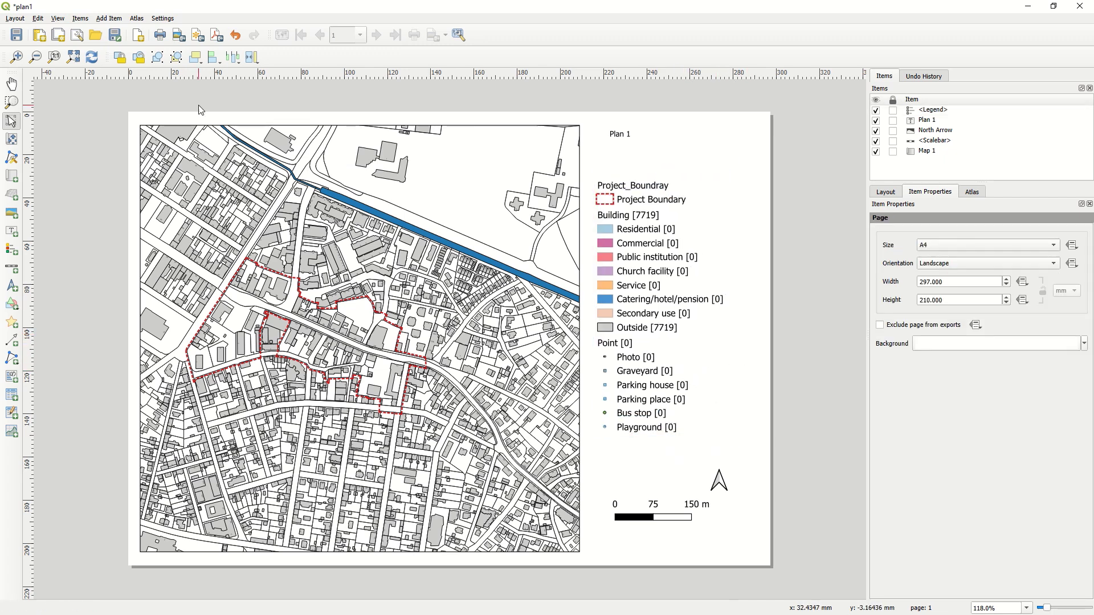
Save the finished layout, close it and save the project in the main window
click(17, 38)
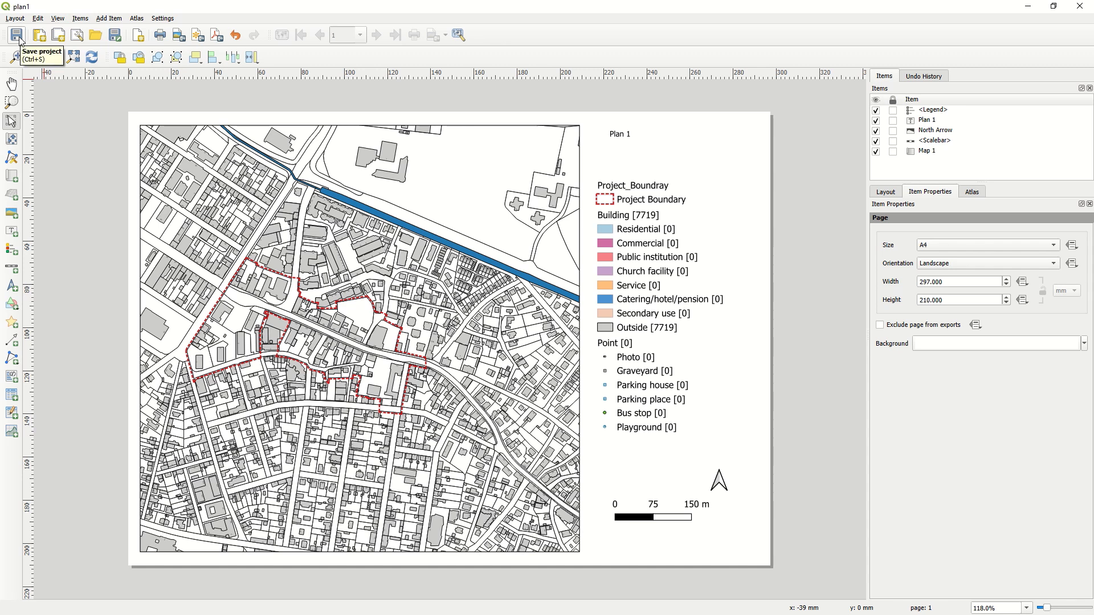
click(1079, 7)
click(54, 37)
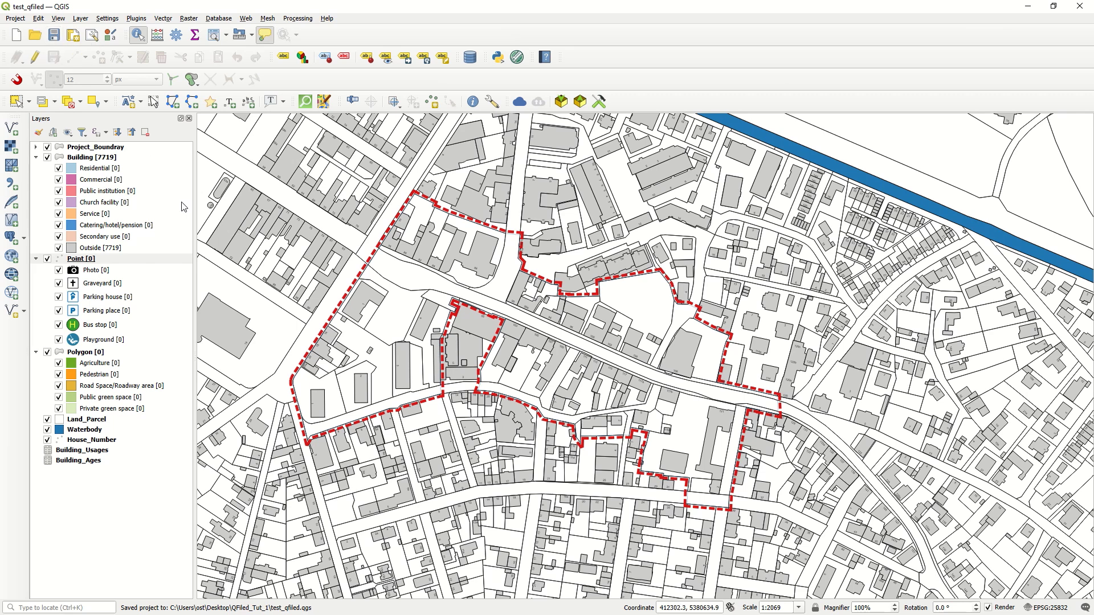
Open the QFieldSync configuration of the current project and disable the Base Map option
click(136, 18)
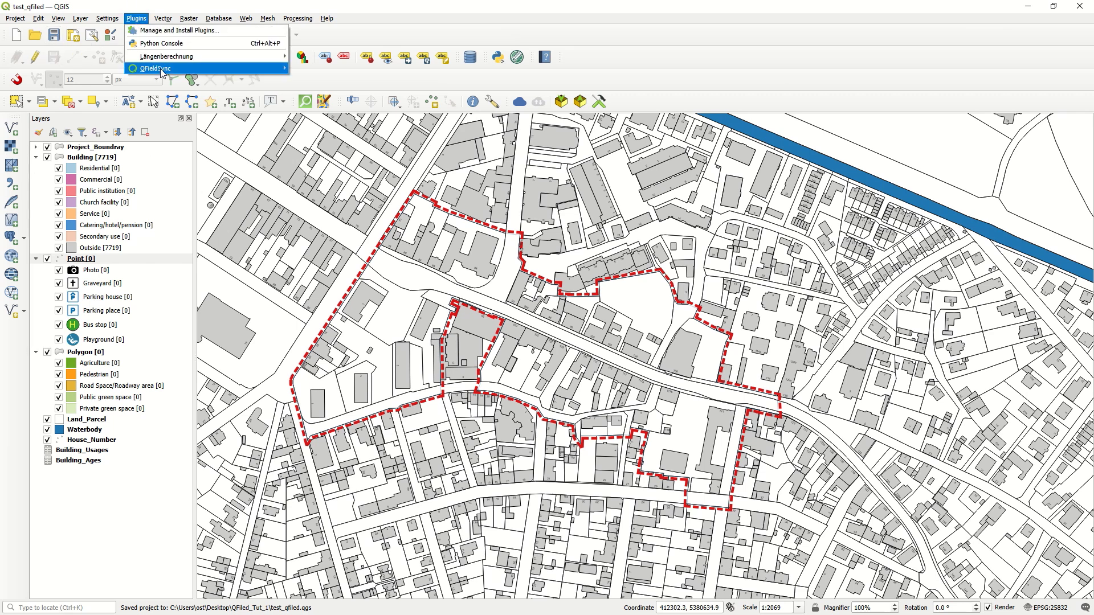
mouse_move(162, 68)
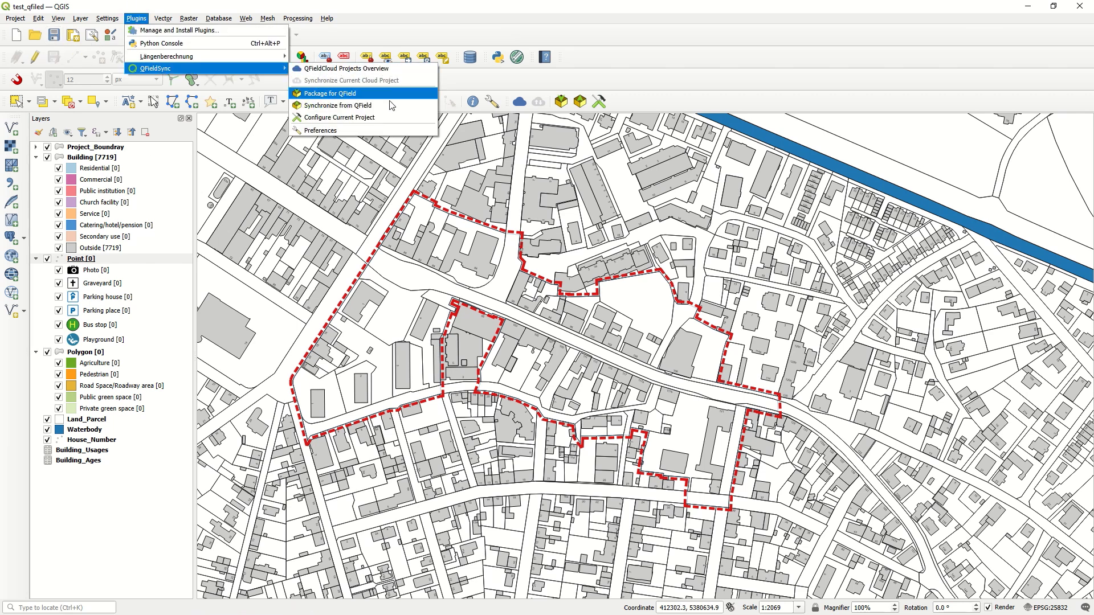
click(368, 118)
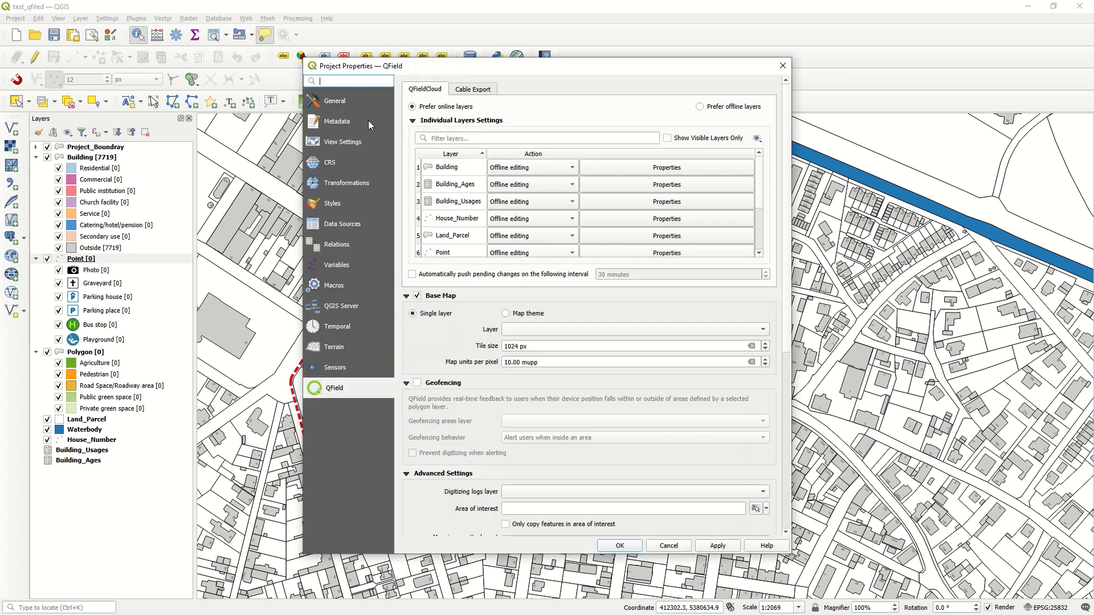
click(417, 295)
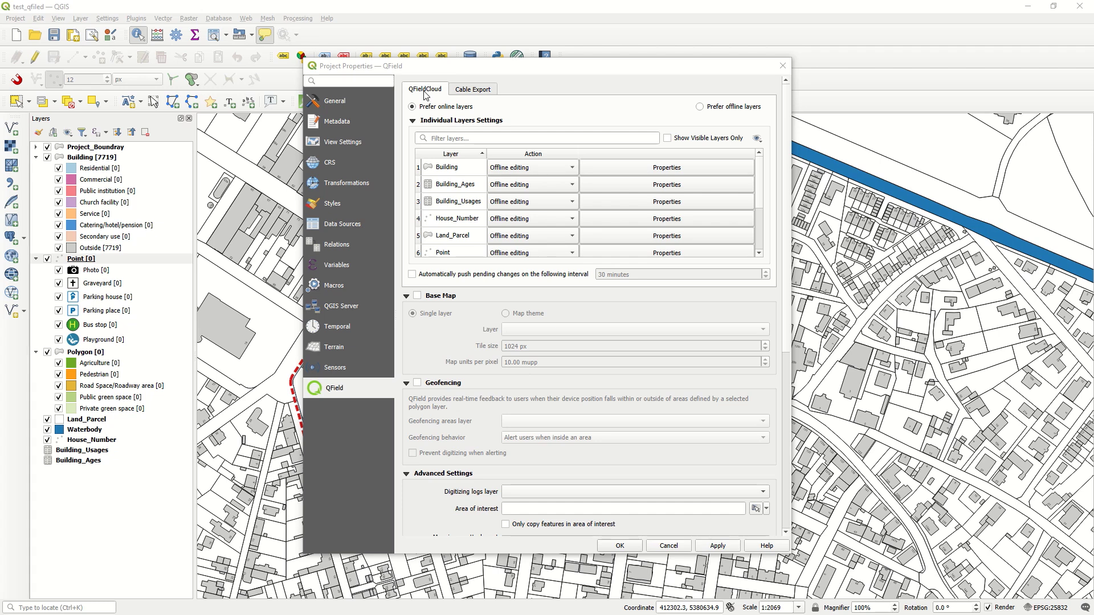
Set the Building layer's cable export action to Offline editing
click(471, 91)
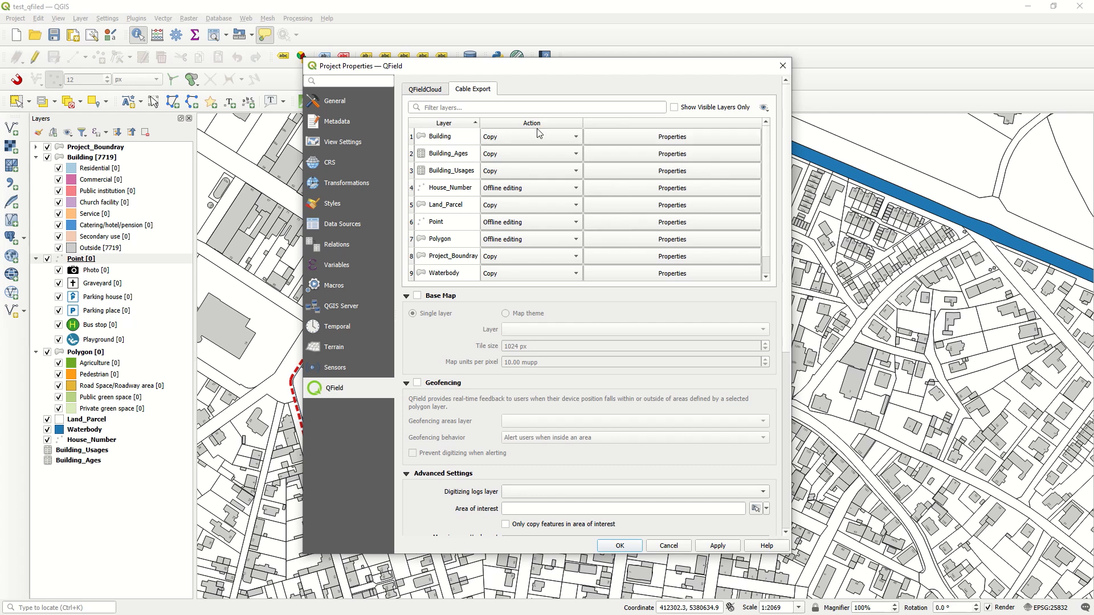
click(520, 139)
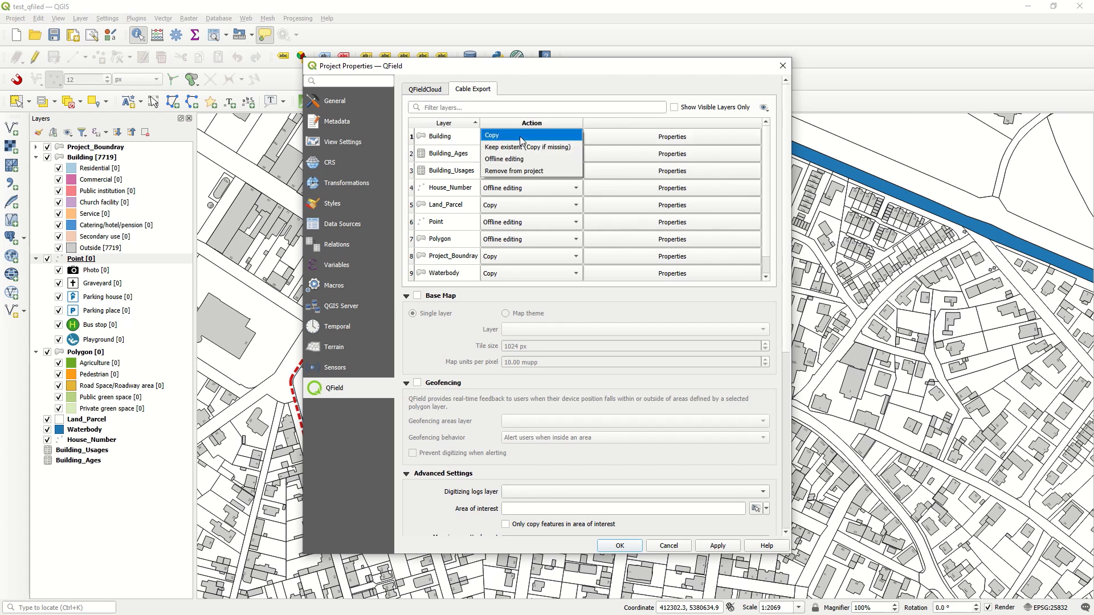
click(527, 136)
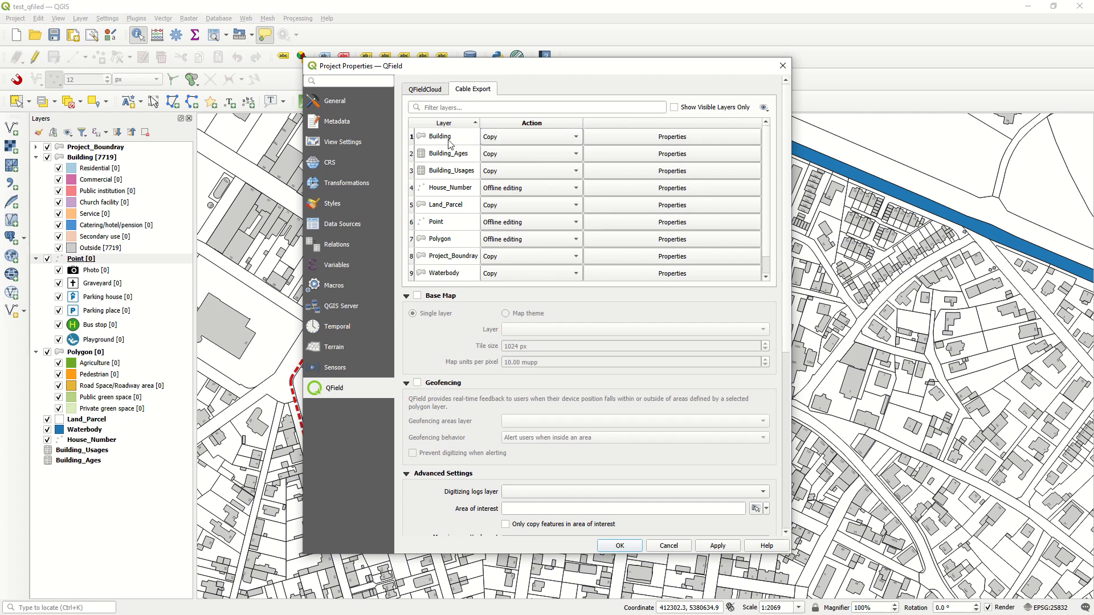
click(512, 138)
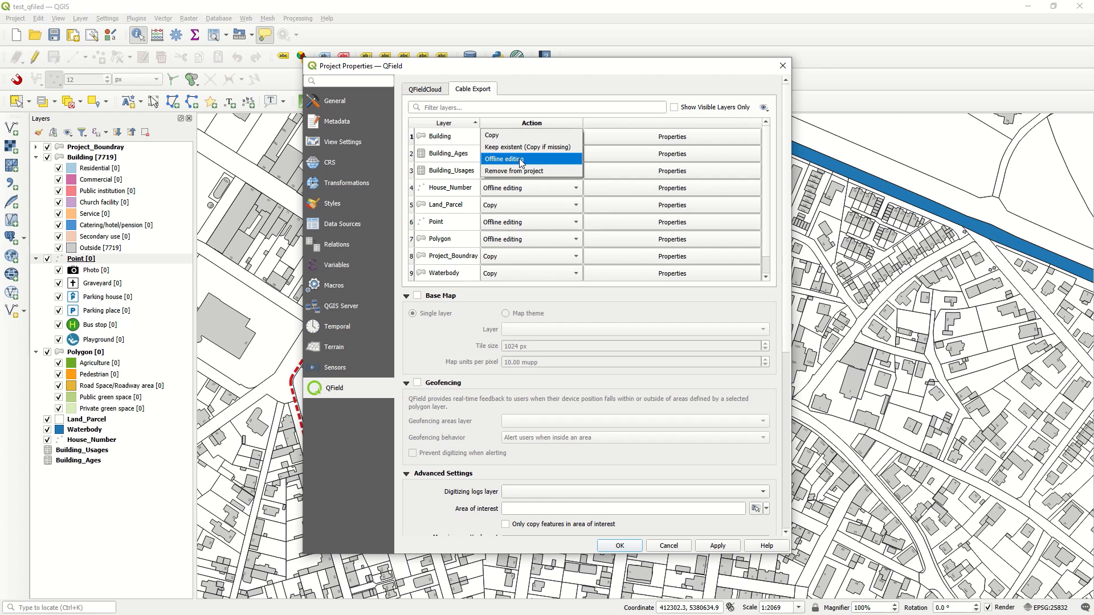
click(521, 160)
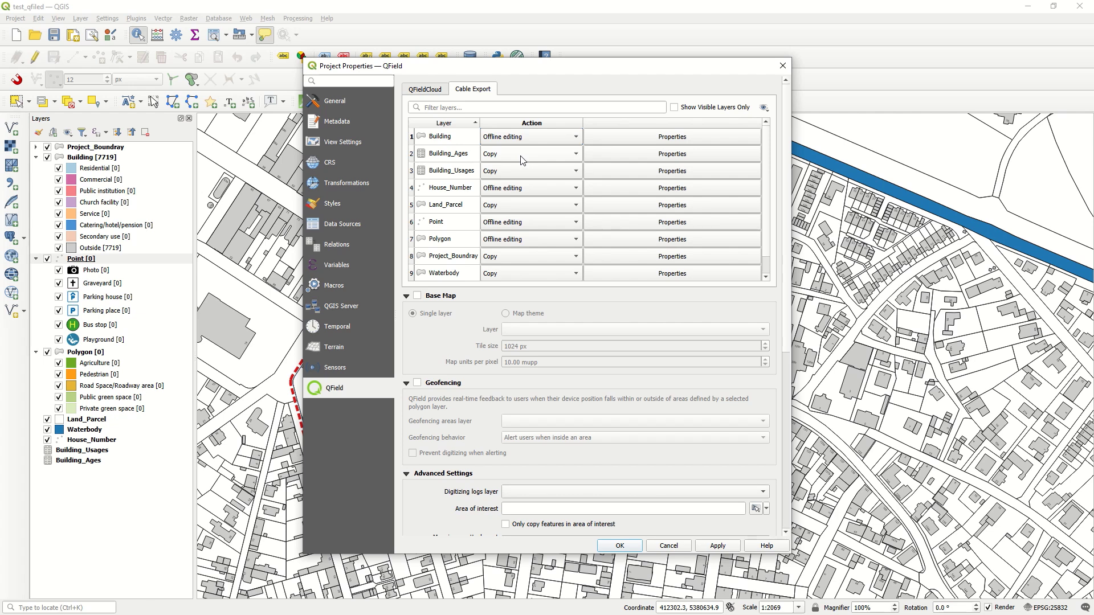
Set the cable export action of the Building_Ages, Building_Usages and Land_Parcel layers to Offline editing
click(522, 160)
click(529, 179)
click(535, 173)
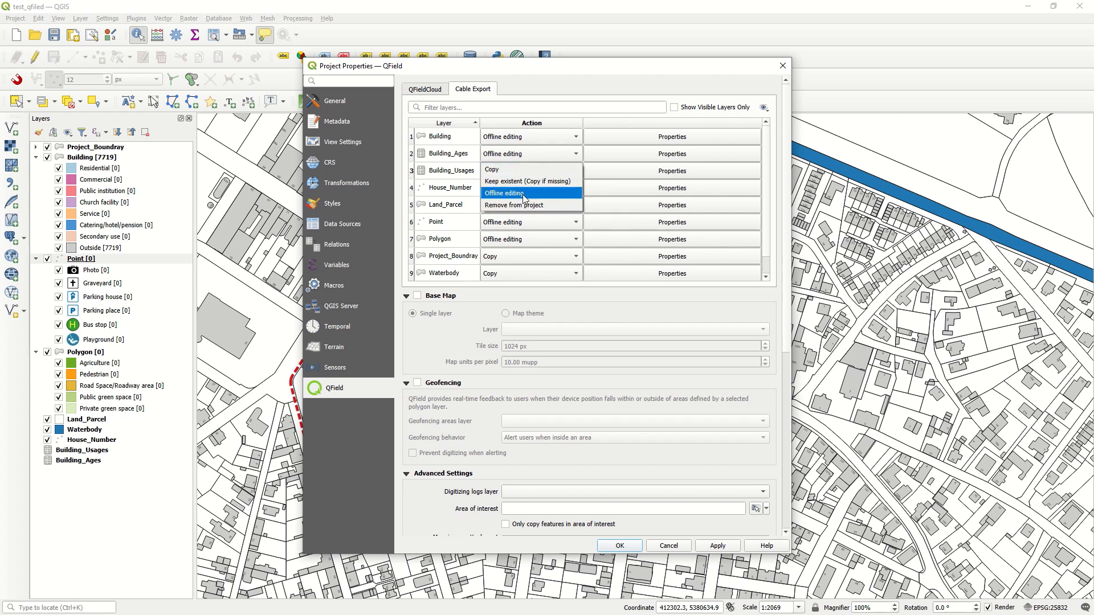
click(523, 206)
click(542, 188)
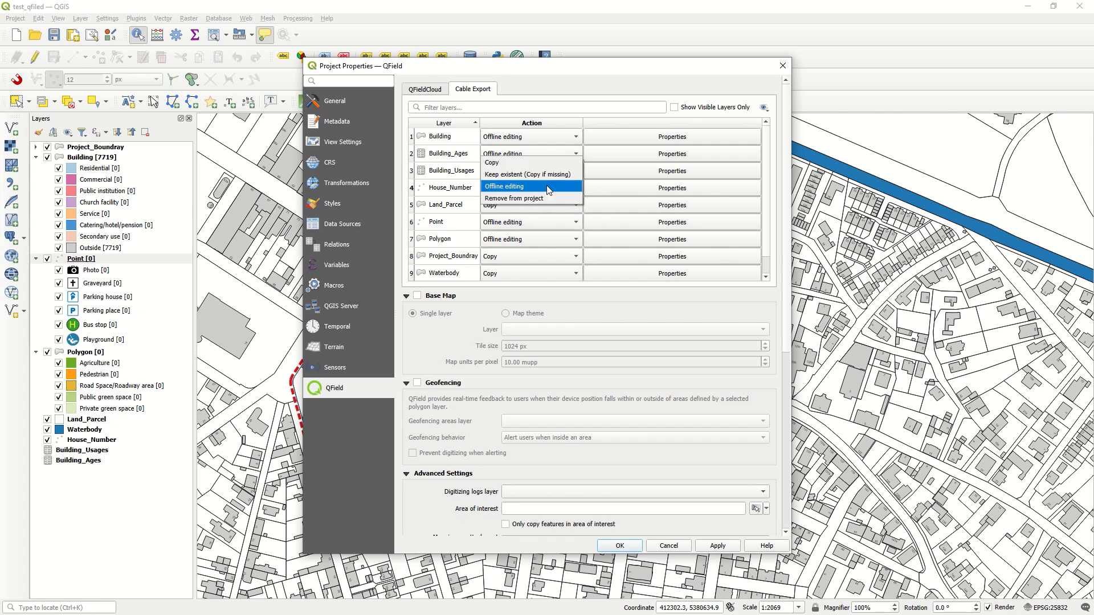
click(546, 186)
click(544, 207)
click(533, 228)
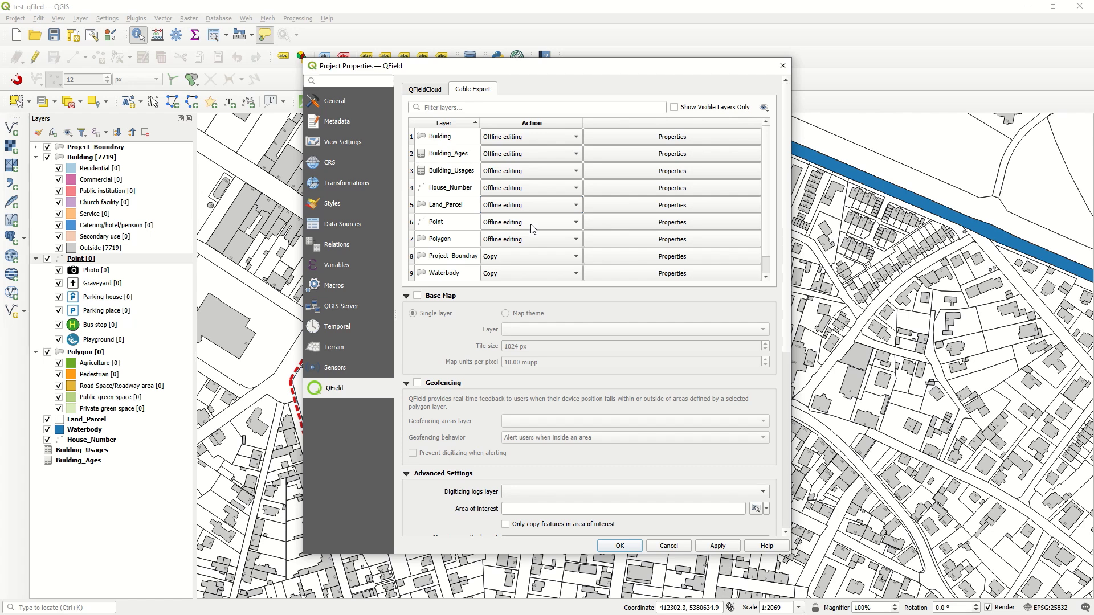
Set the cable export action of the Project_Boundray and Waterbody layers to Offline editing
click(532, 223)
click(533, 221)
click(533, 257)
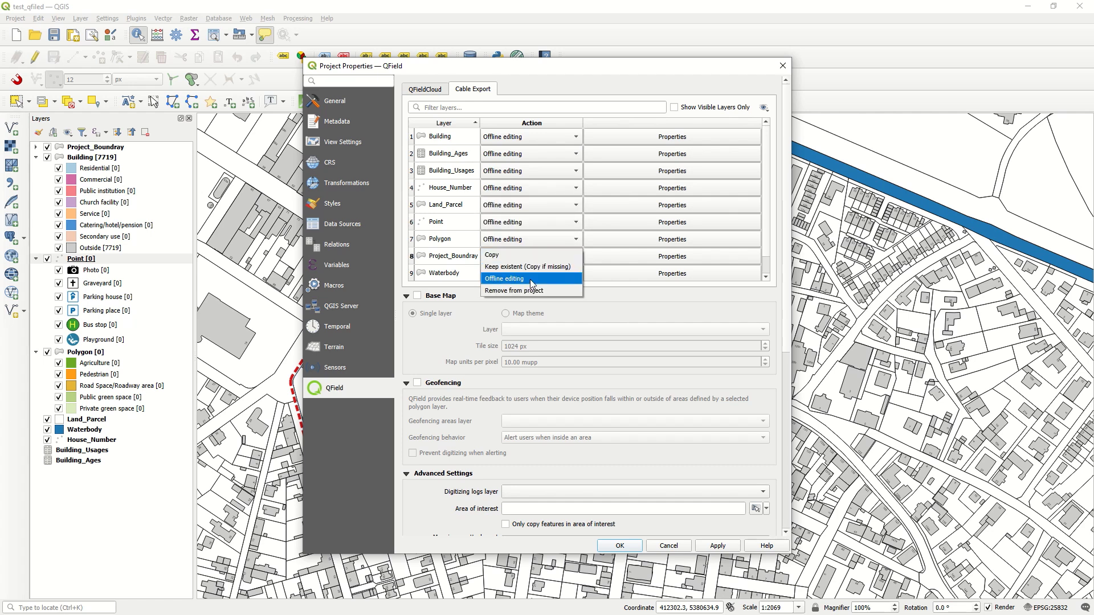
click(533, 279)
click(532, 272)
click(534, 296)
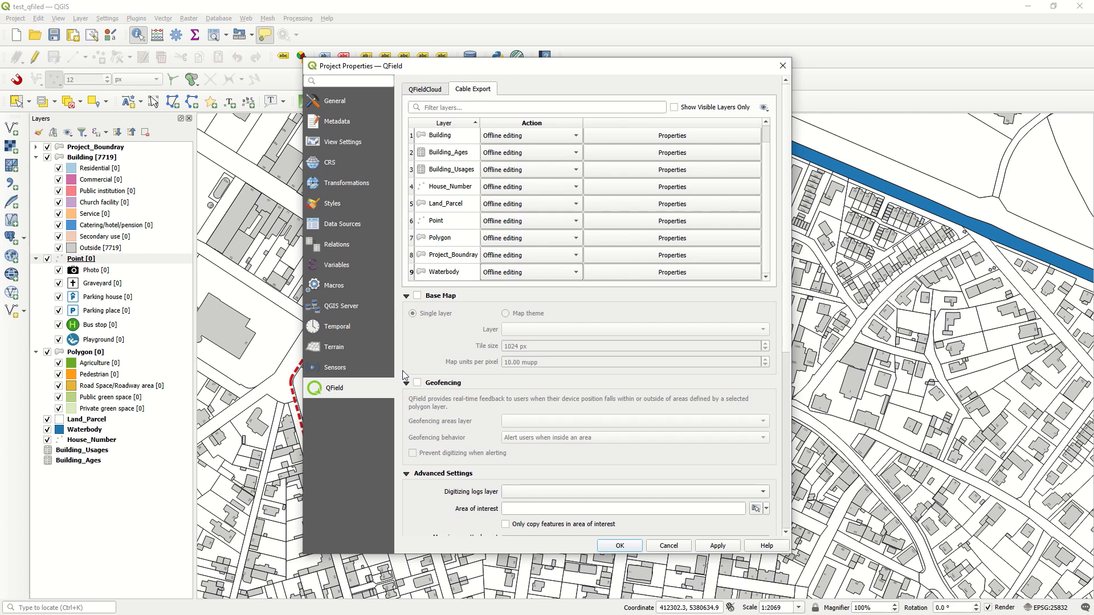
Review the Base Map, Geofencing and advanced export settings, keeping Base Map disabled, and apply the QField project configuration
click(418, 296)
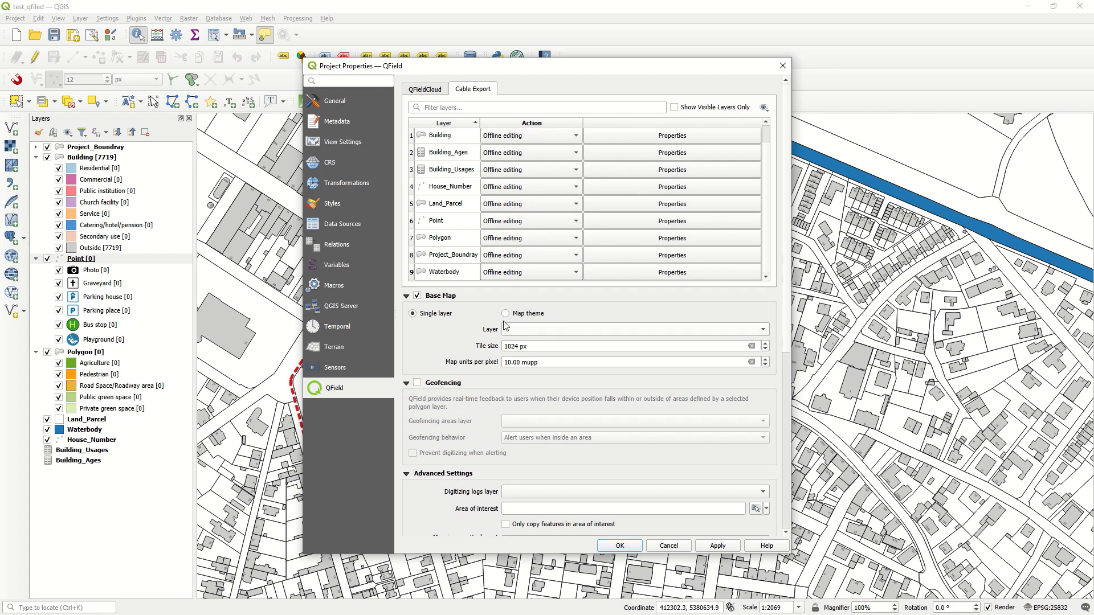
click(418, 297)
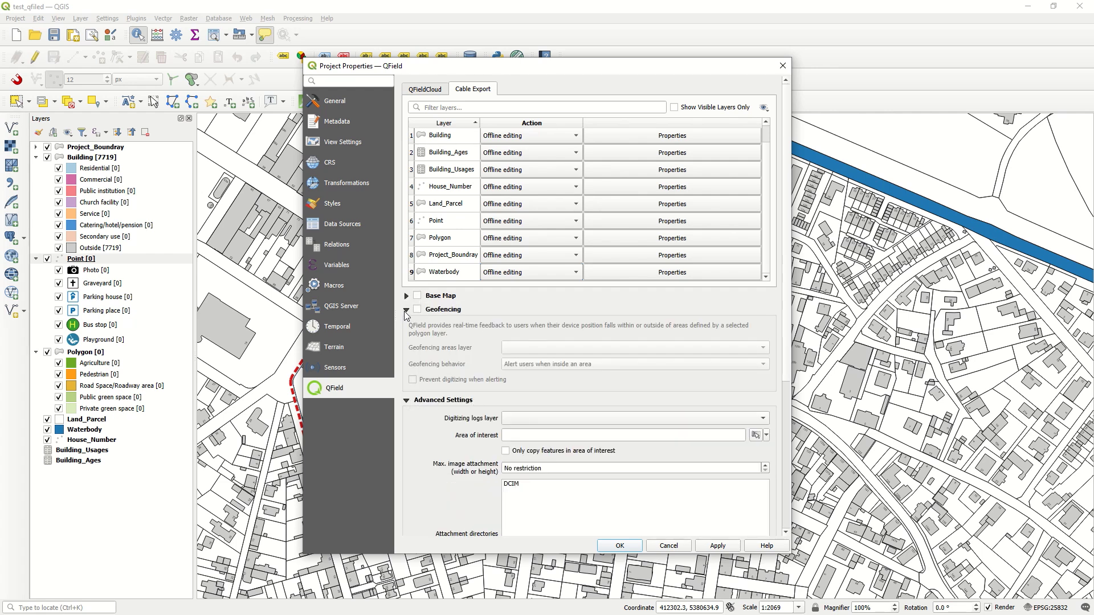
click(406, 312)
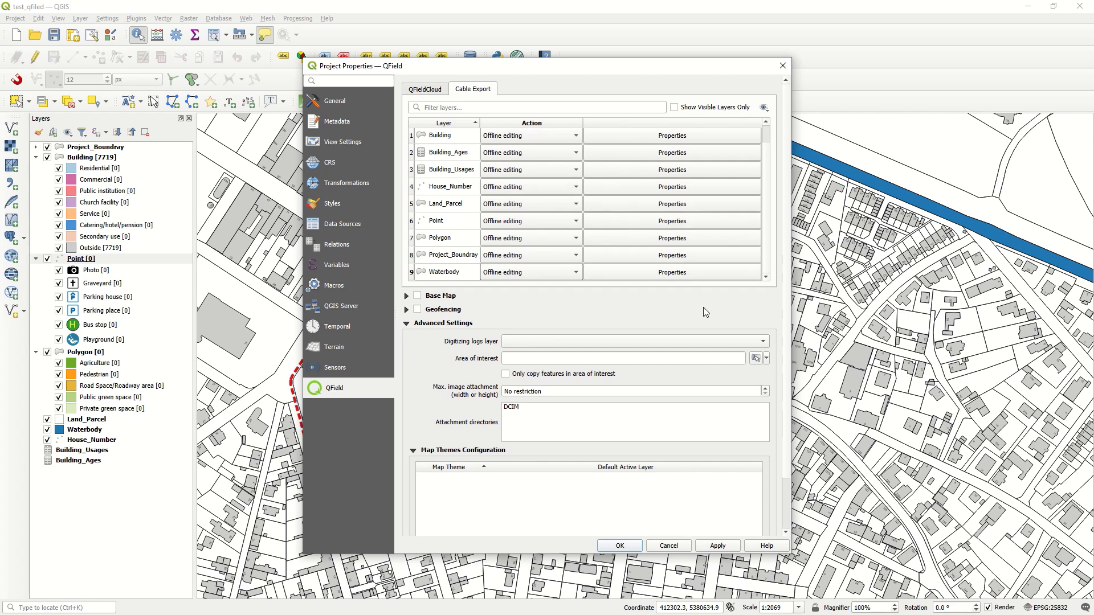
scroll(781, 446, down, 2)
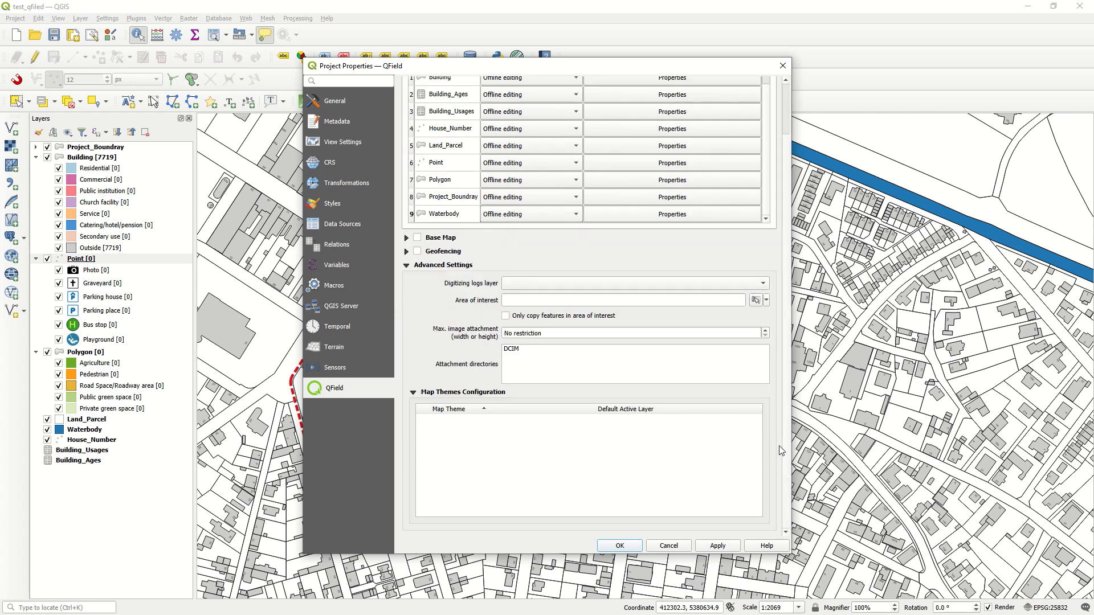
scroll(782, 448, up, 2)
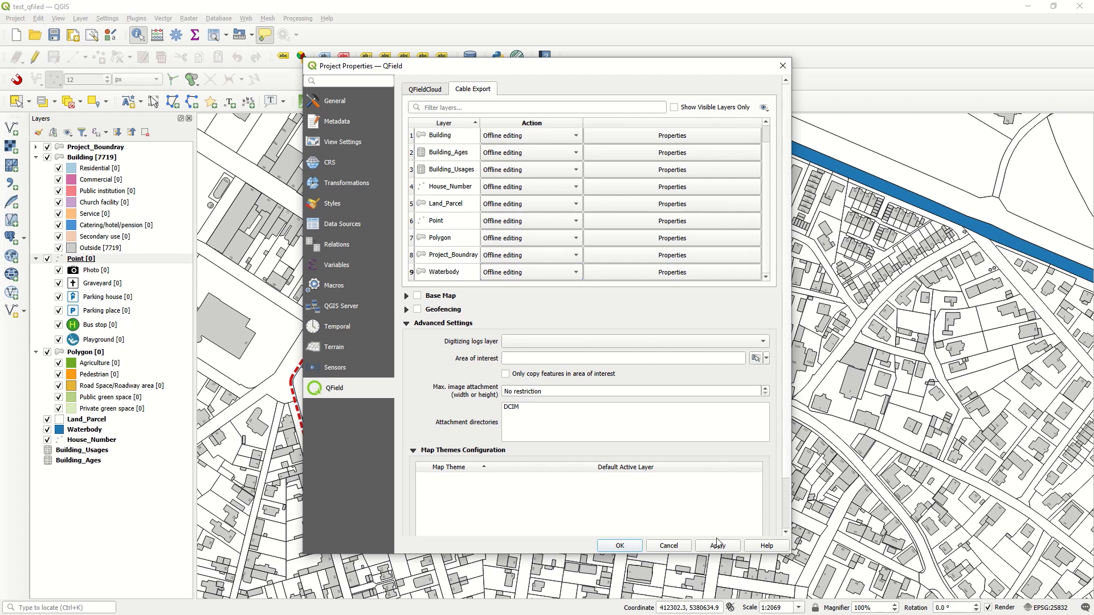
click(716, 547)
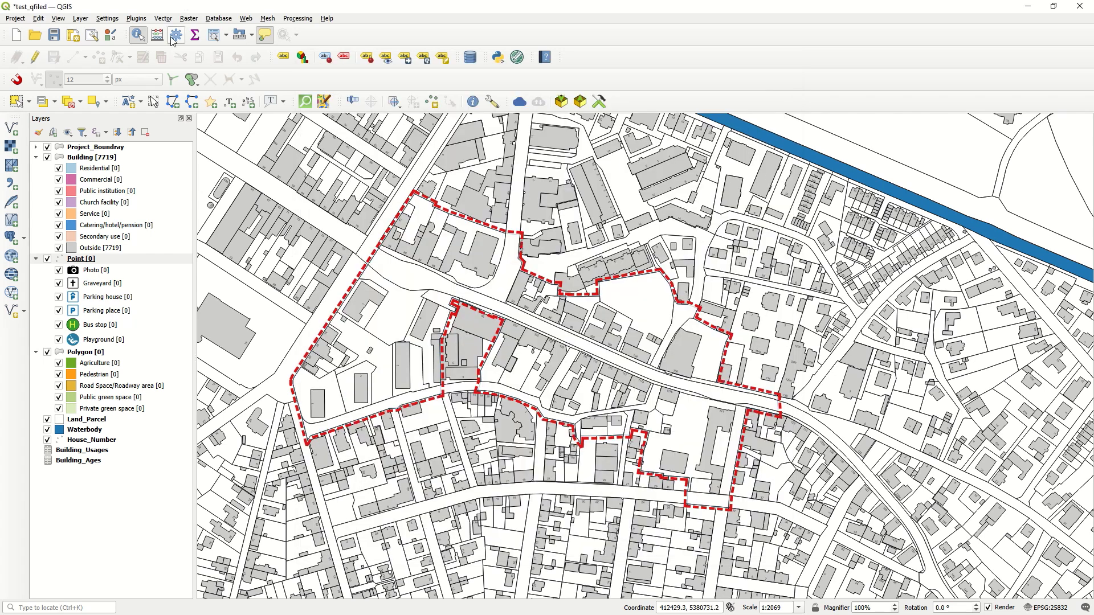
Package the project for QField with QFieldSync into the proposed export\test_qfiled directory
click(137, 18)
mouse_move(167, 69)
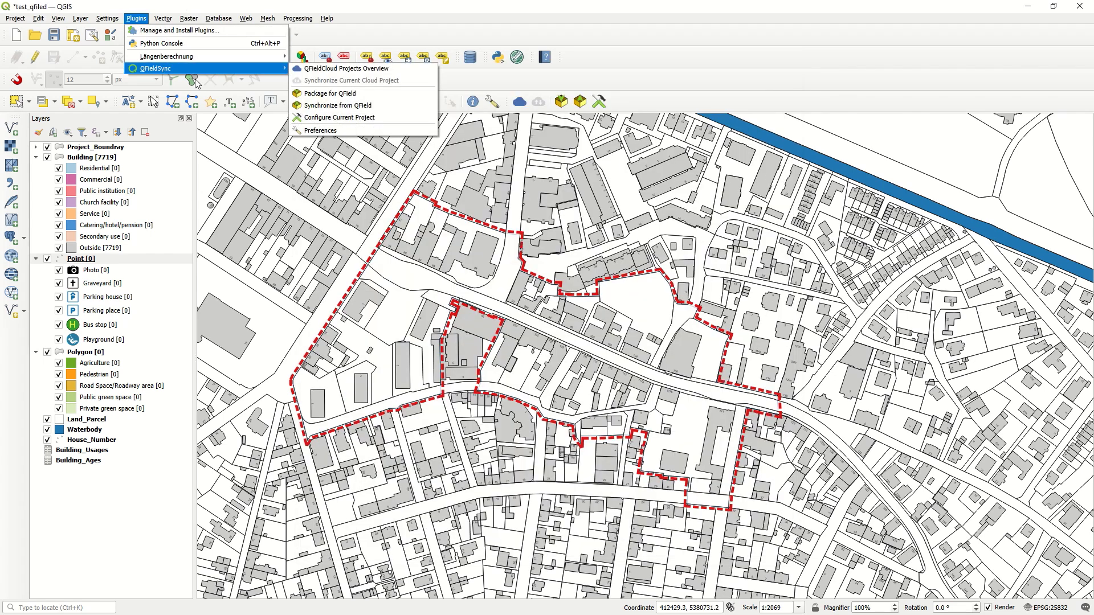
click(362, 97)
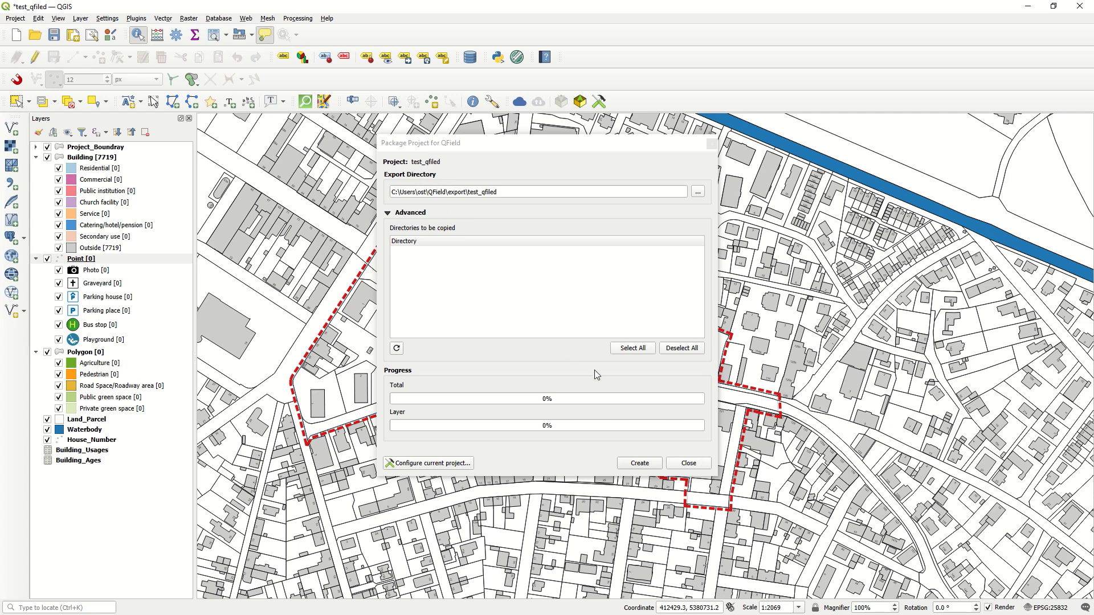
click(637, 464)
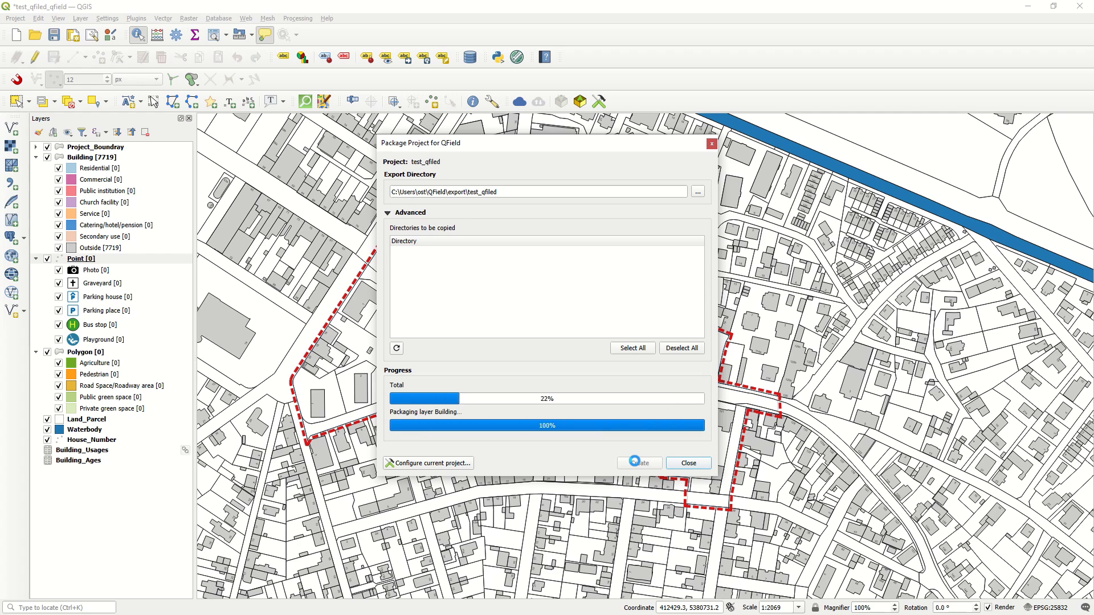
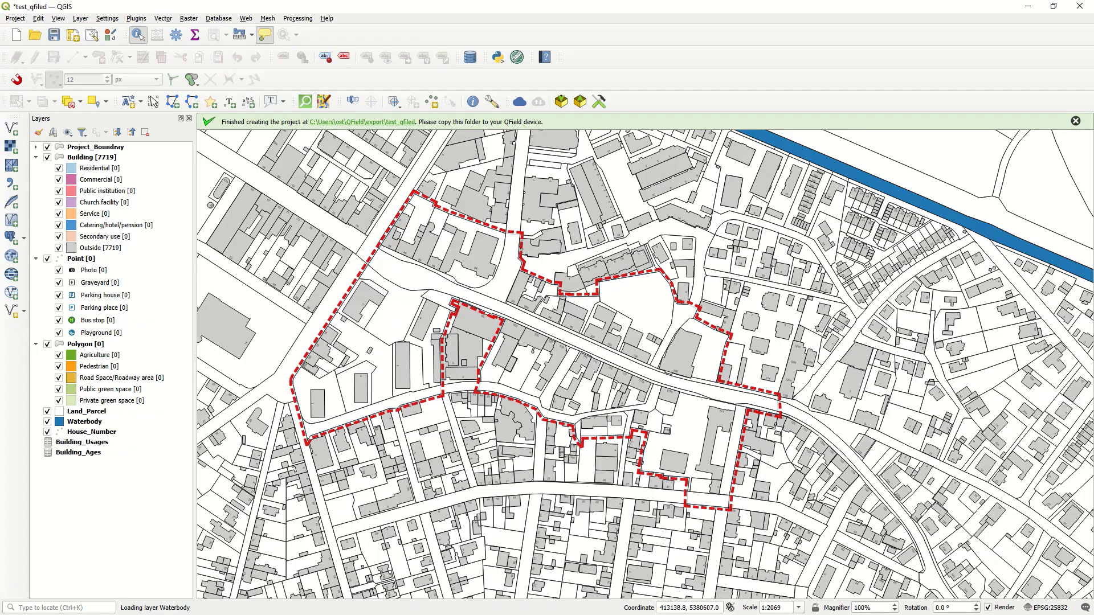
Open the export location in File Explorer, examine the packaged files in the test_qfiled folder and return to the export folder
click(361, 122)
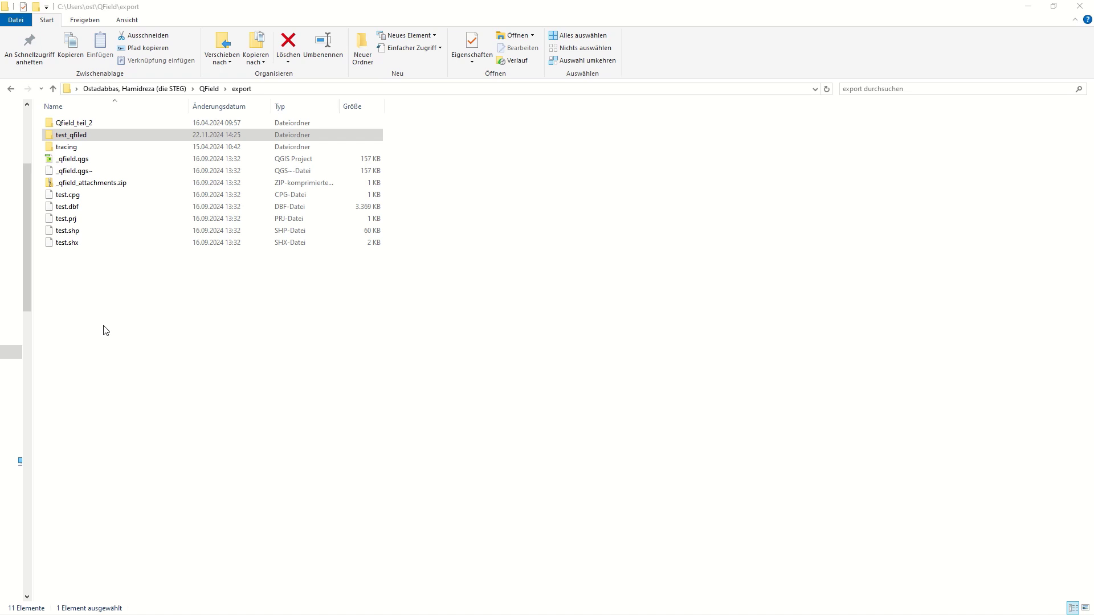
double_click(82, 140)
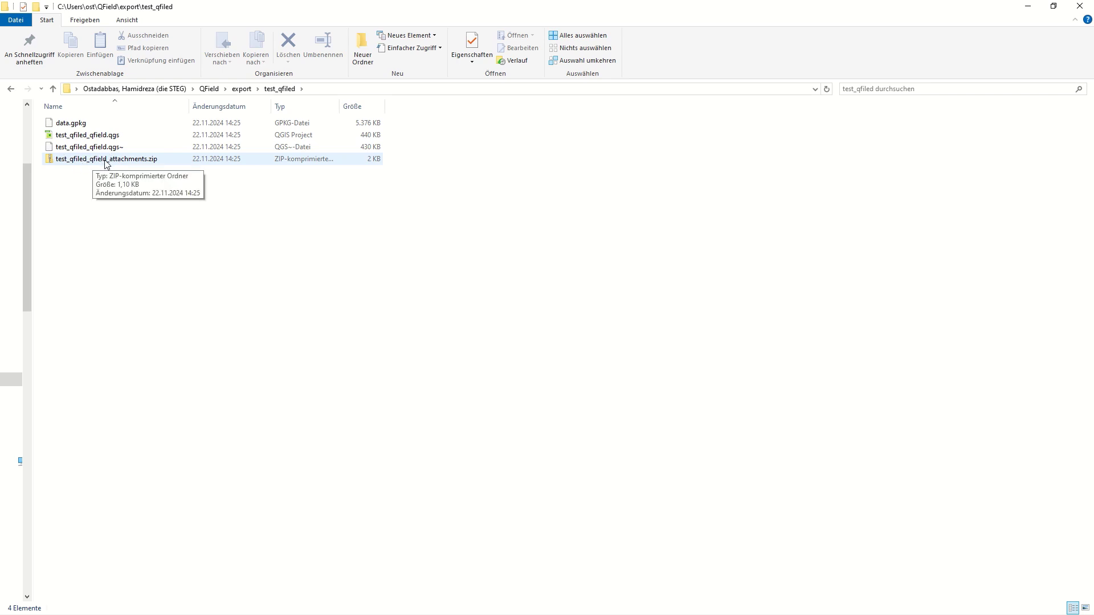
click(11, 90)
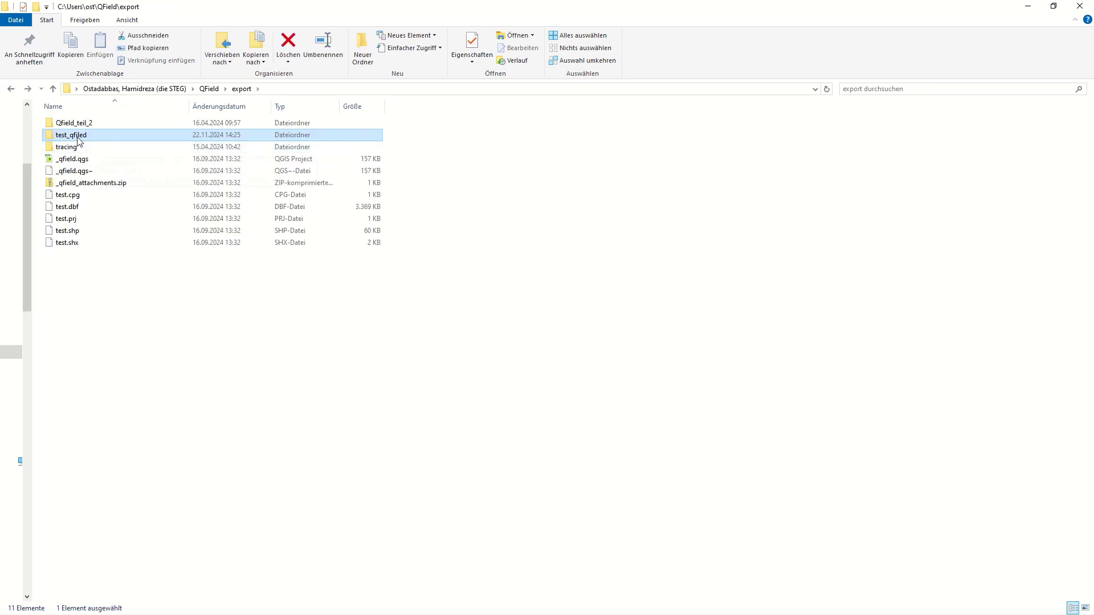
right_click(76, 138)
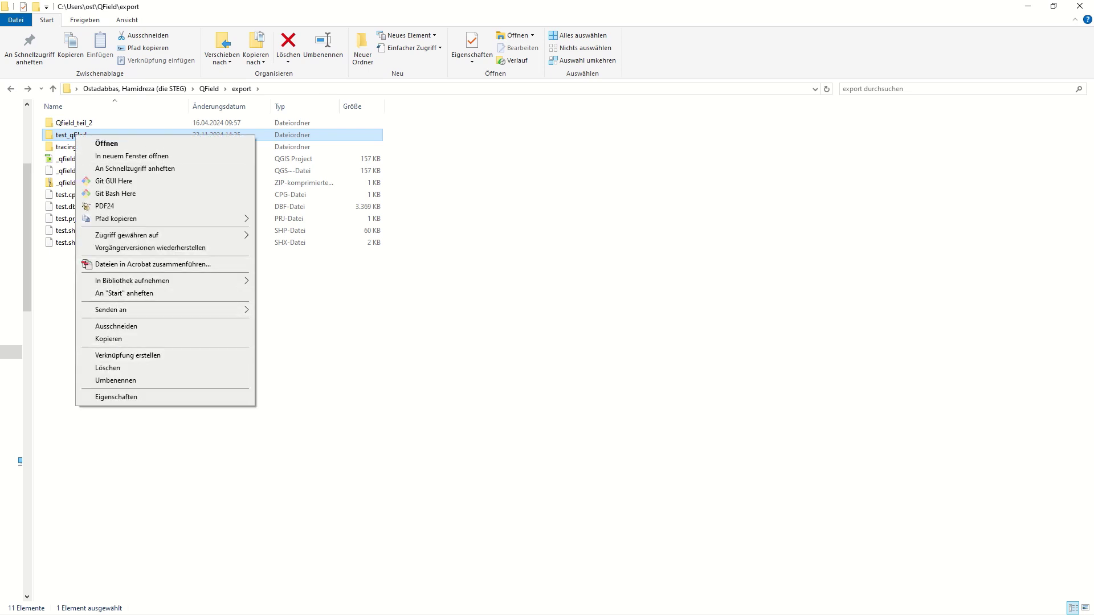
Switch to the connected tablet's File Explorer window and open Tablet\Android\data\ch.opengis.qfield\files\Imported Projects
key(alt+Tab)
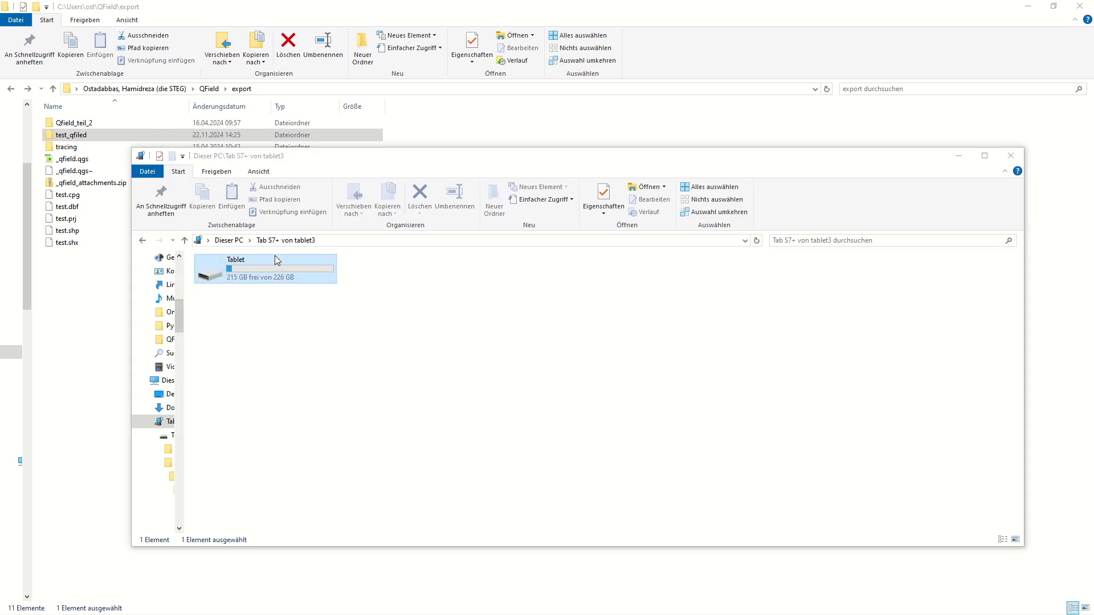
double_click(247, 272)
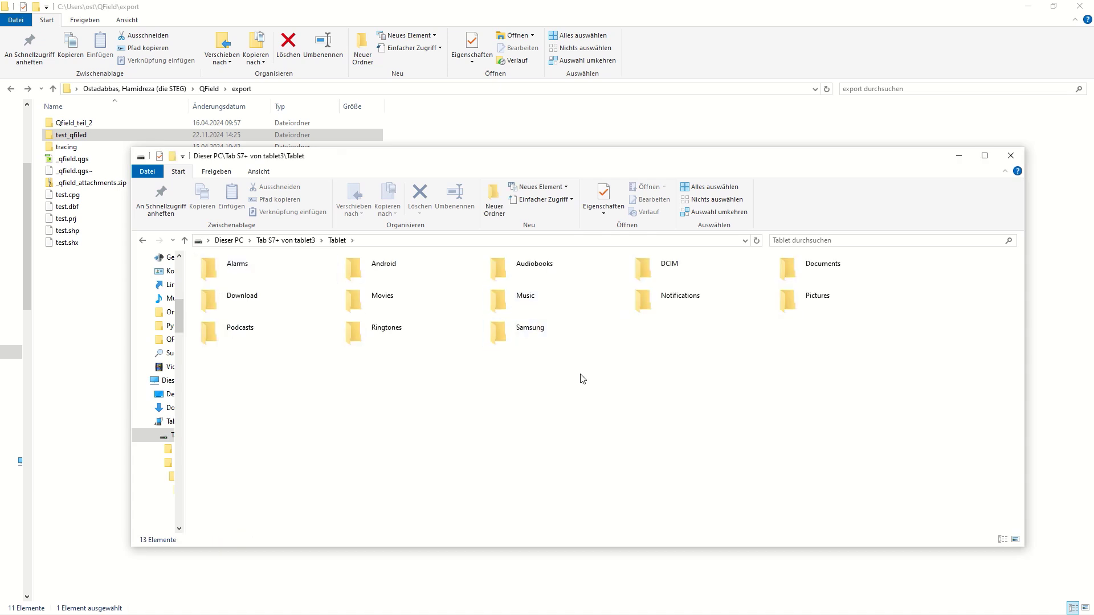
double_click(429, 265)
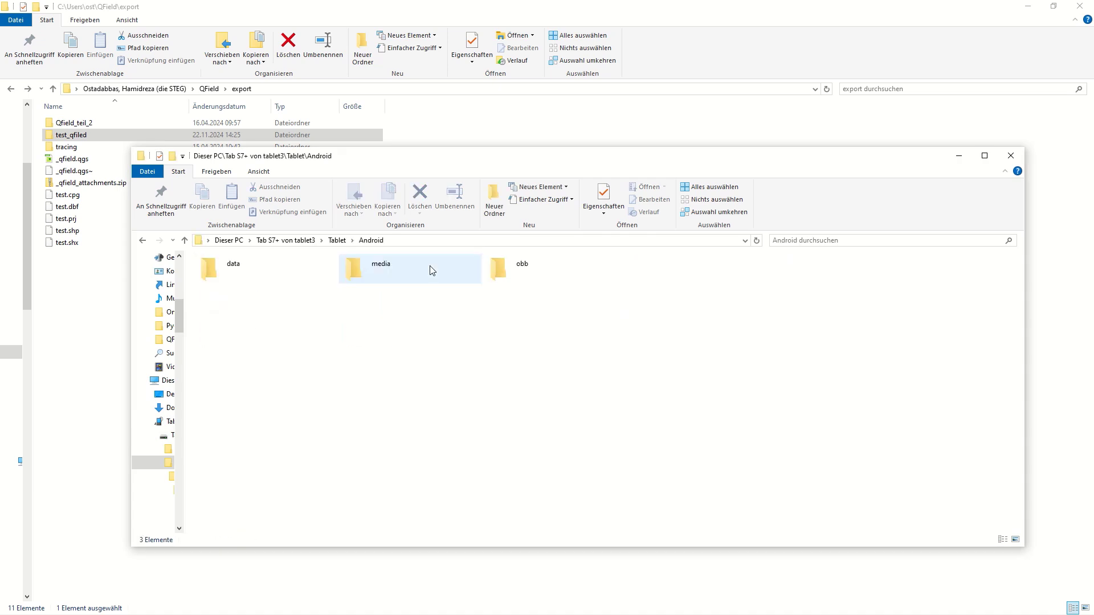
double_click(241, 259)
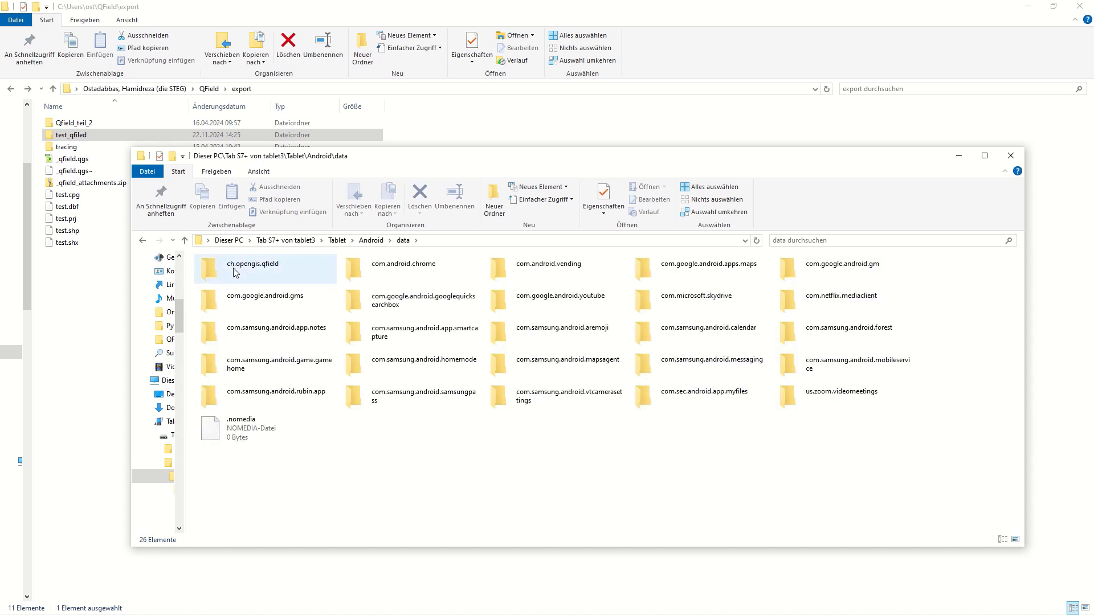
double_click(282, 271)
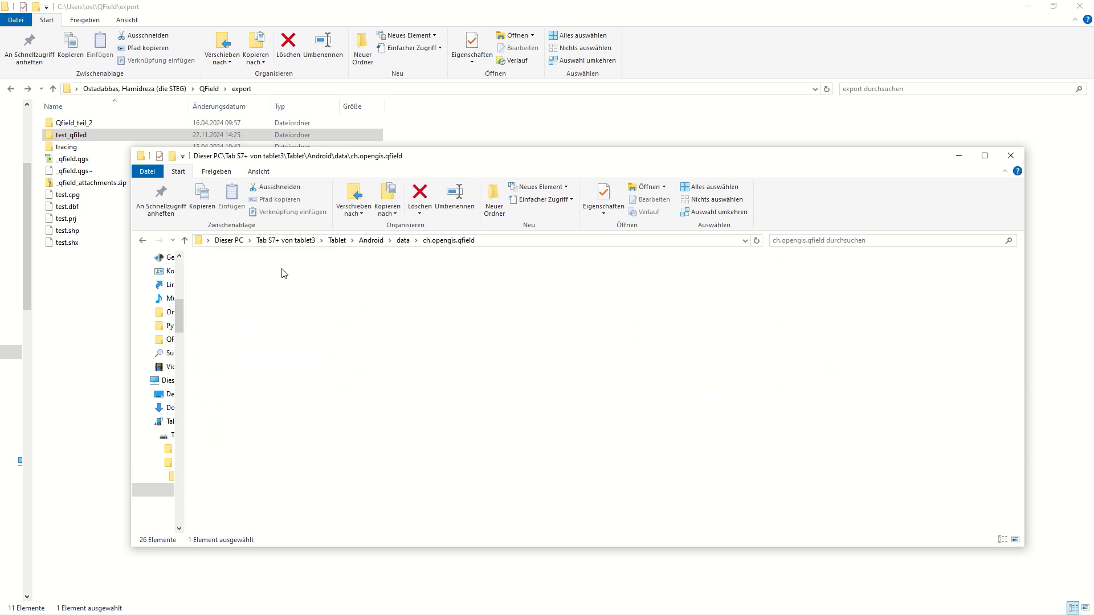
double_click(281, 270)
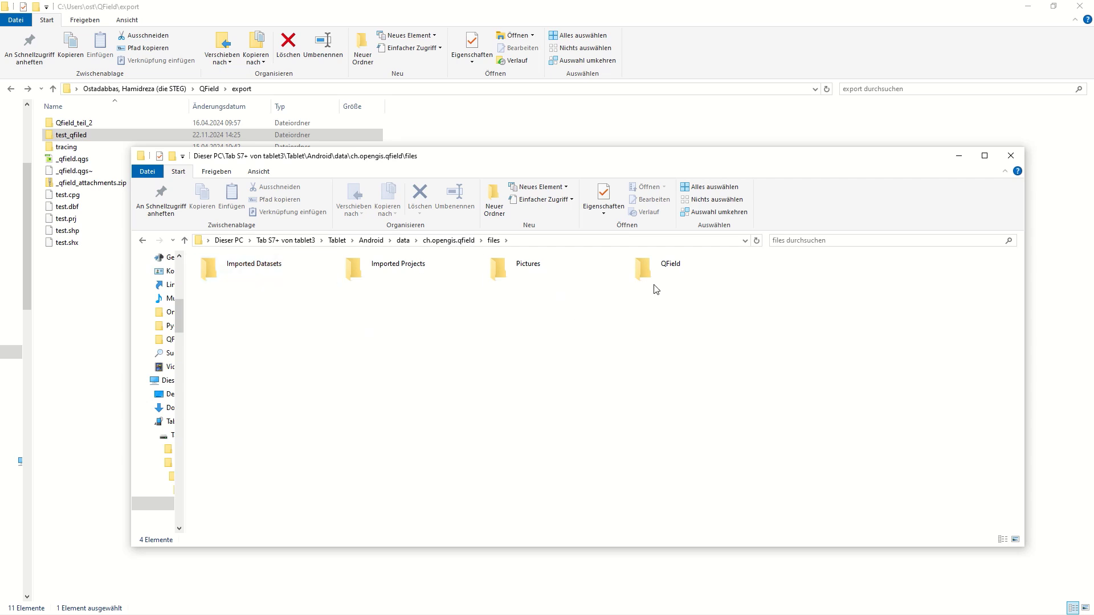
double_click(408, 278)
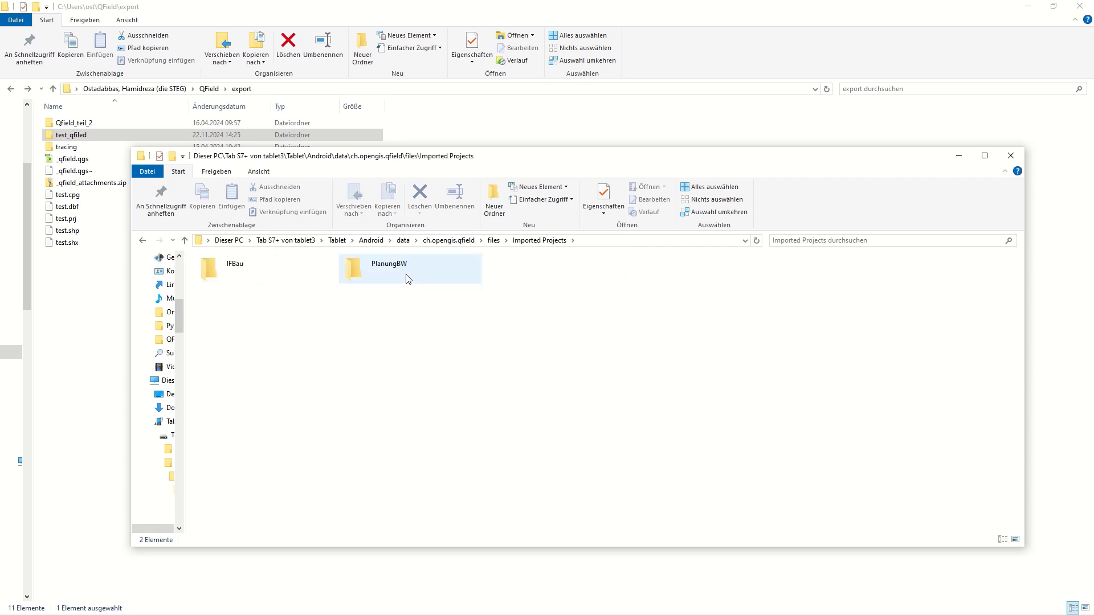
Create a new folder named Test in the tablet's Imported Projects folder and open it
click(494, 197)
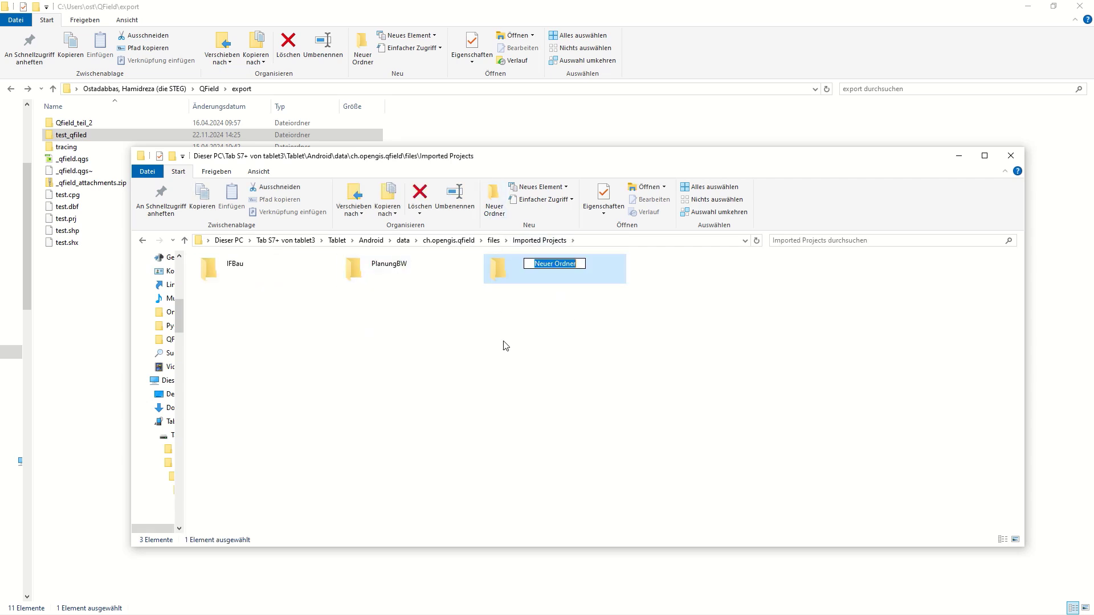
text(test)
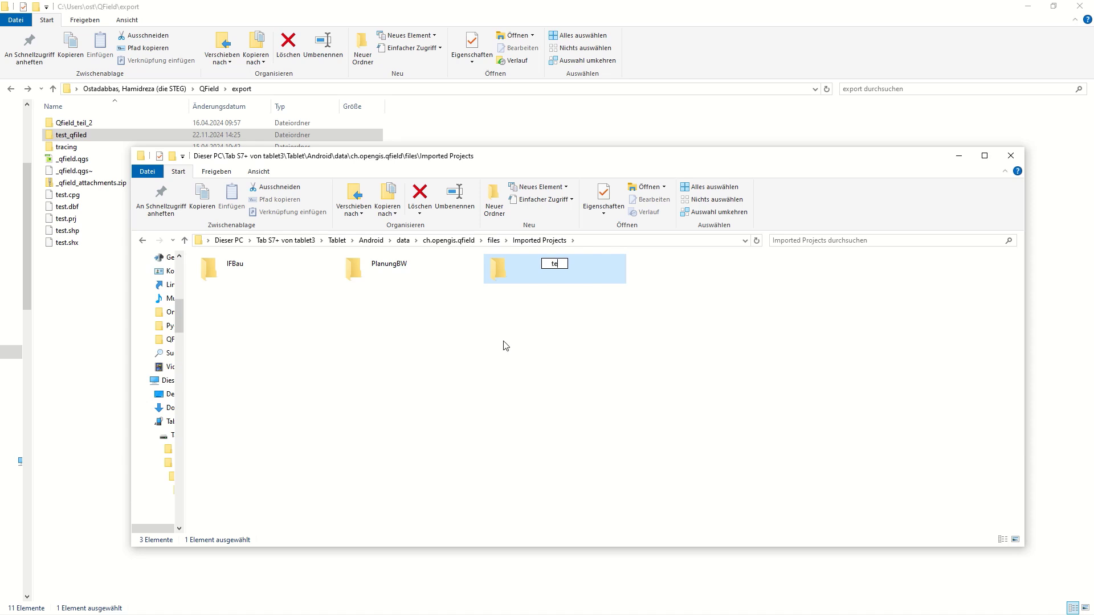
key(BackSpace)
key(BackSpace)
key(BackSpace)
key(BackSpace)
text(Z)
text(Test)
click(542, 344)
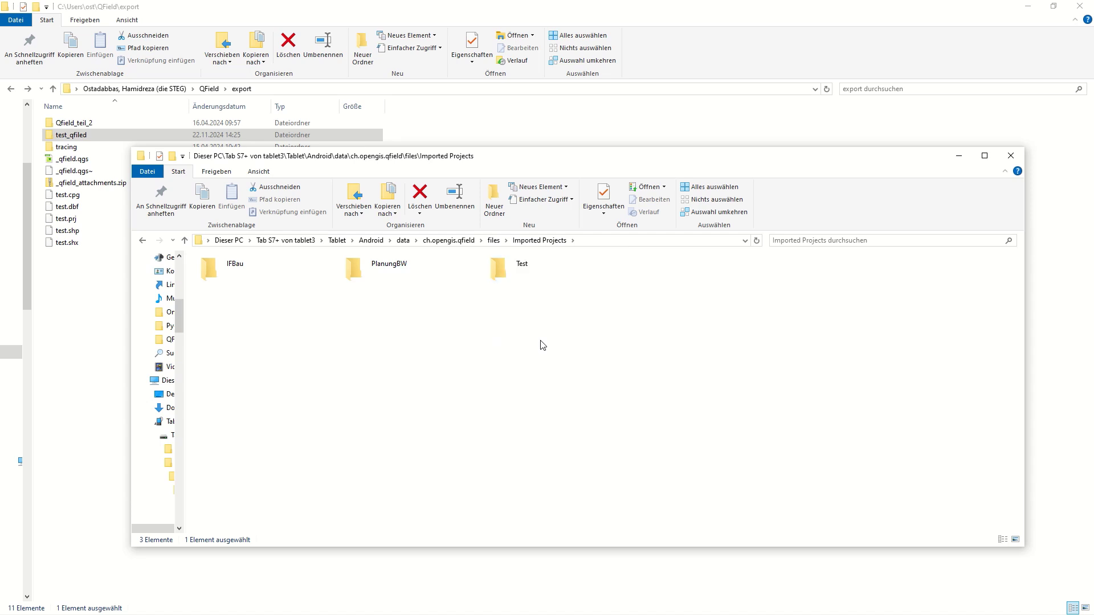
double_click(535, 268)
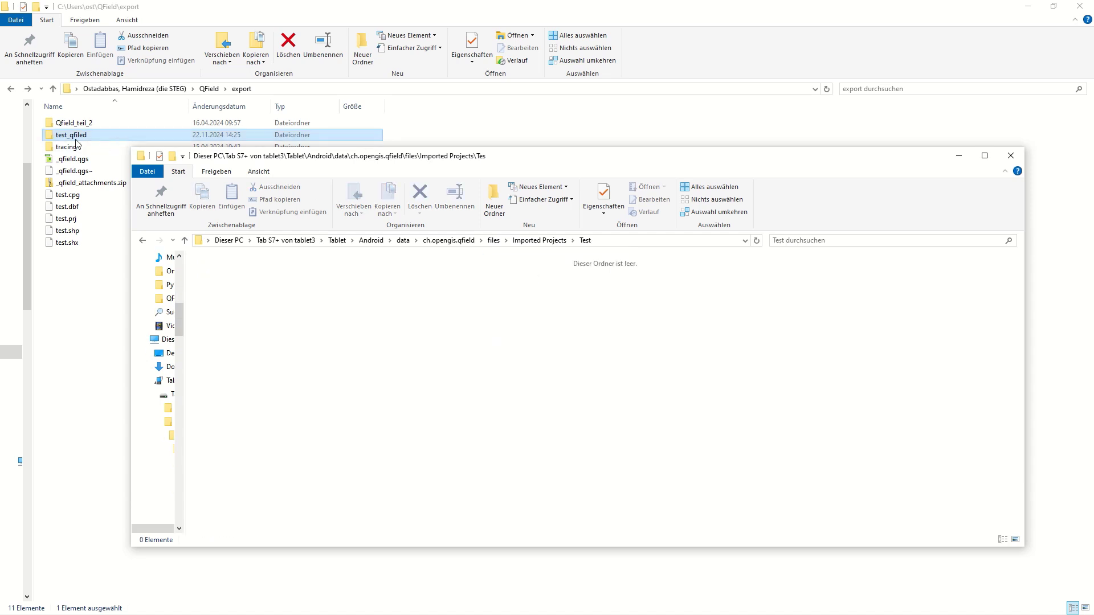
Copy the test_qfiled folder from the export directory and paste it into the tablet's Test folder
right_click(77, 139)
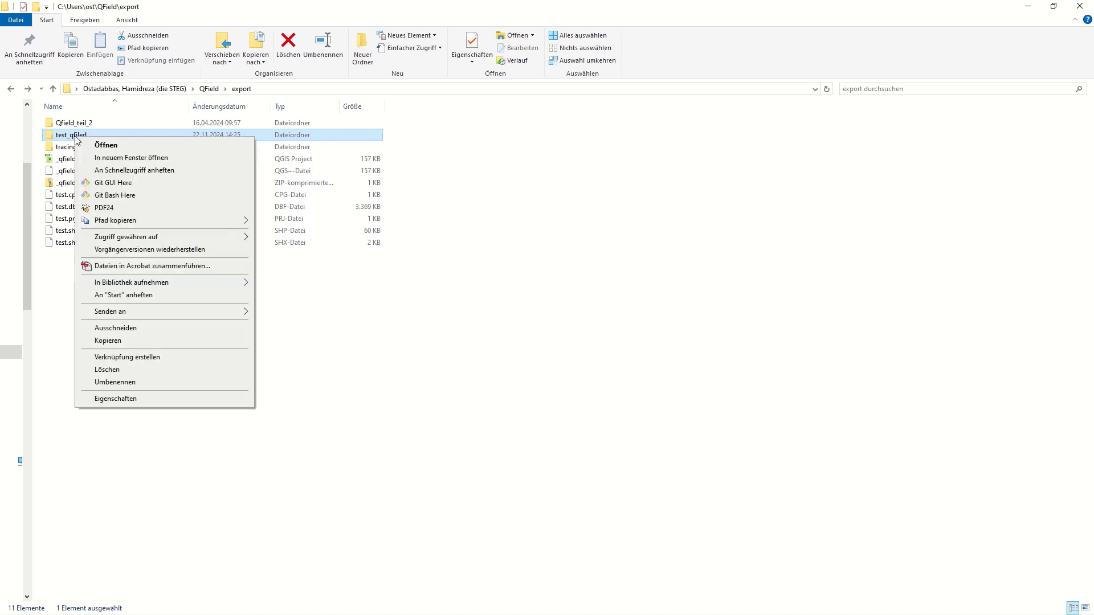
click(126, 341)
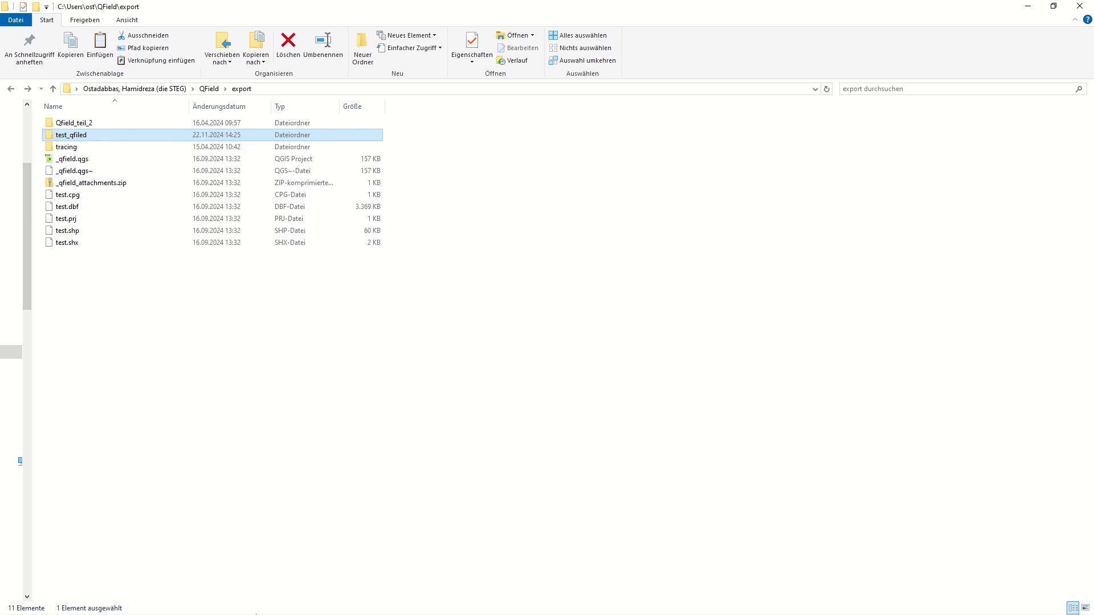
click(1028, 6)
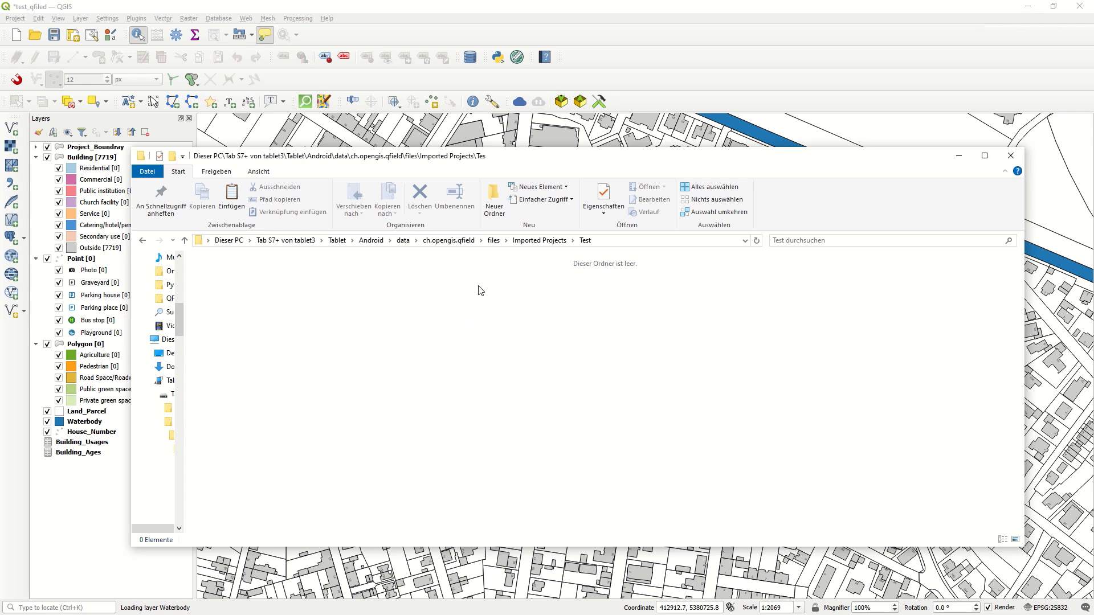
right_click(396, 291)
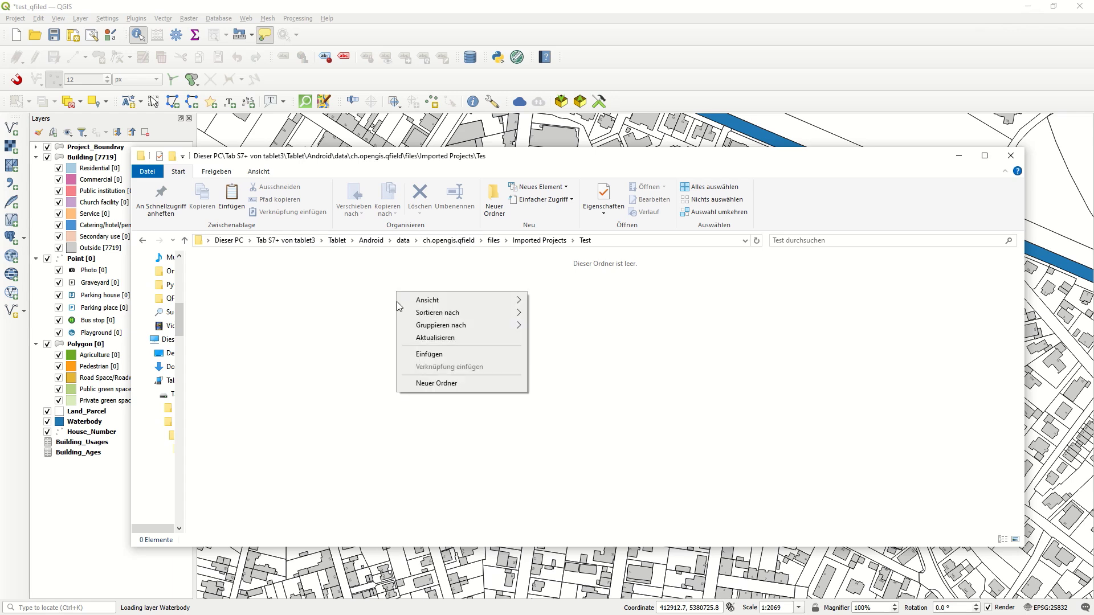
click(438, 355)
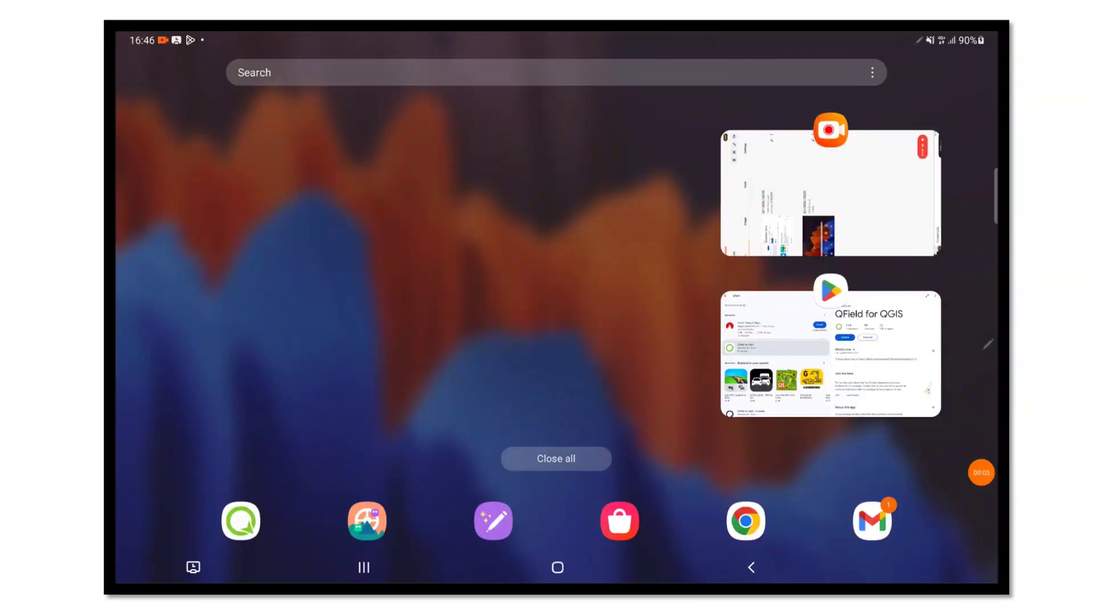
Switch to the Play Store and examine the QField for QGIS app page
click(831, 354)
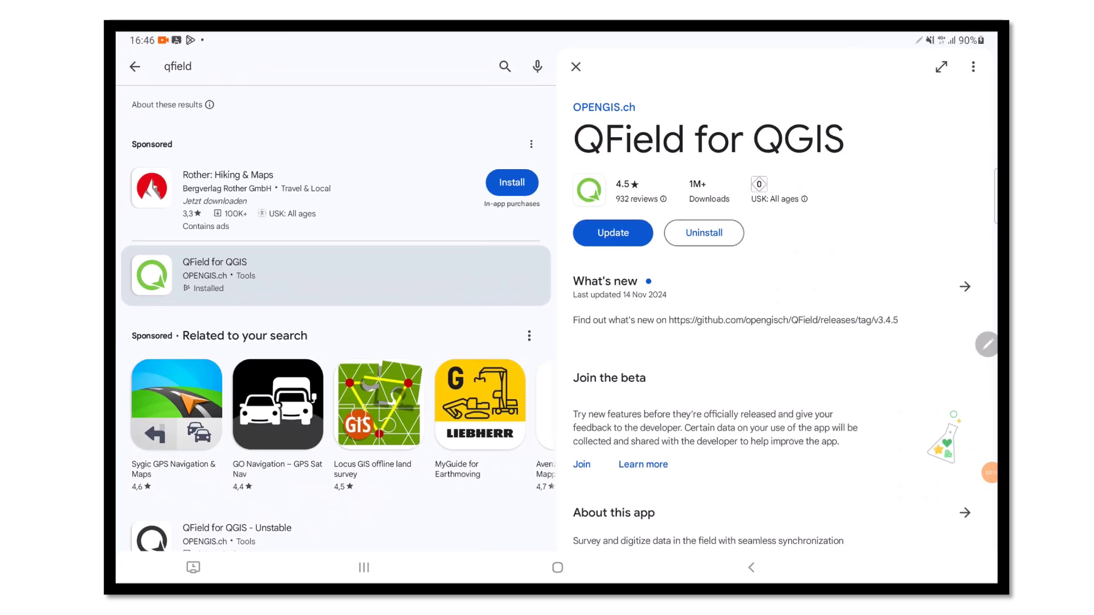
click(193, 58)
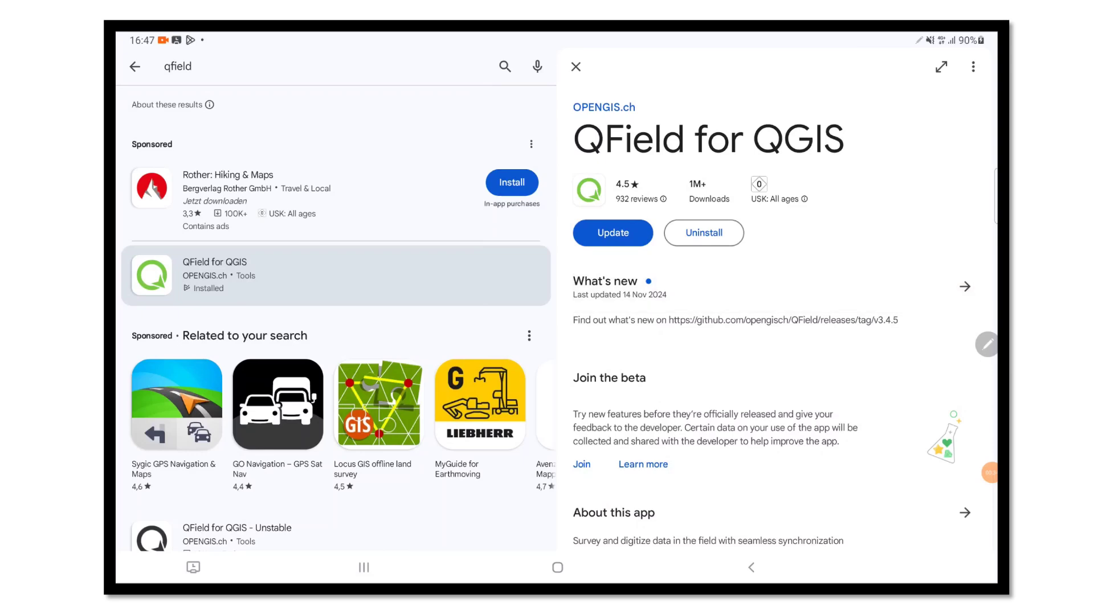
click(364, 567)
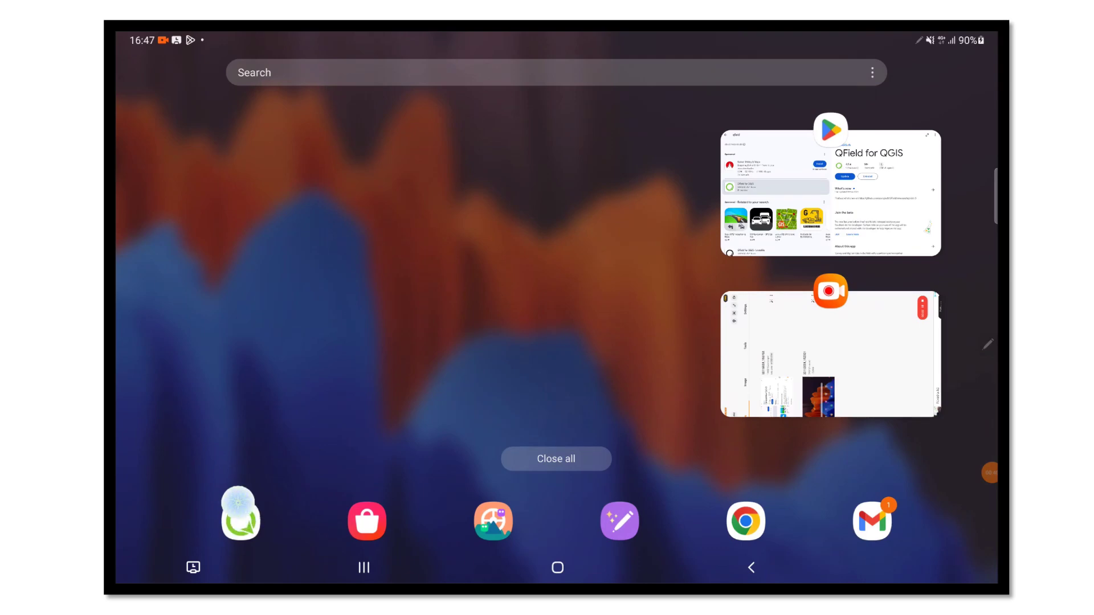
Switch to QField and open the local project test_qfiled_qfield from Imported projects, Test, from_qgis_to_tablet
click(240, 520)
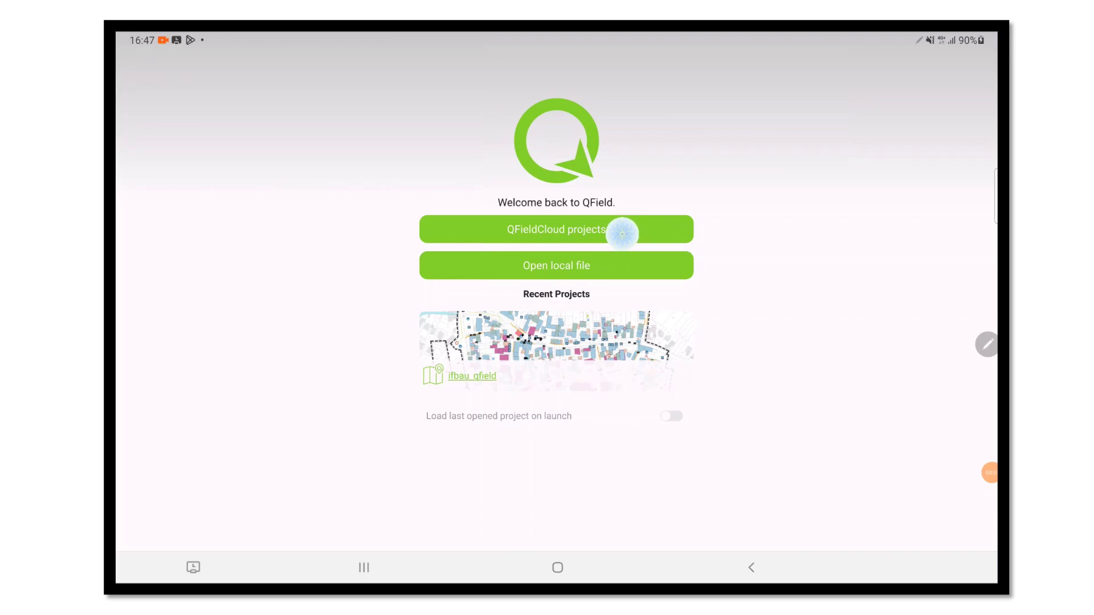
click(613, 264)
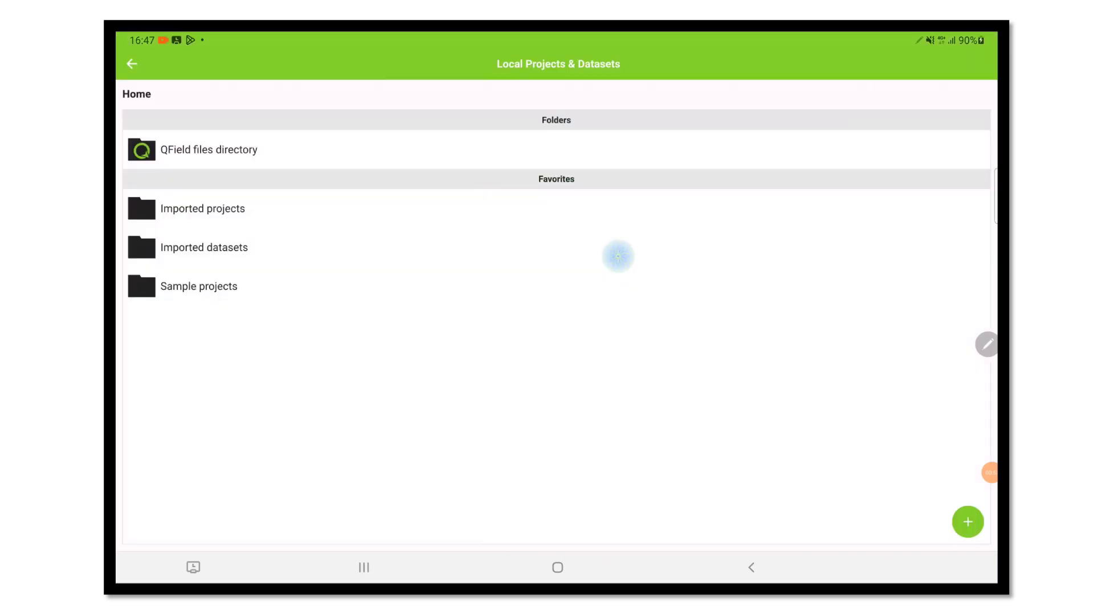
click(457, 204)
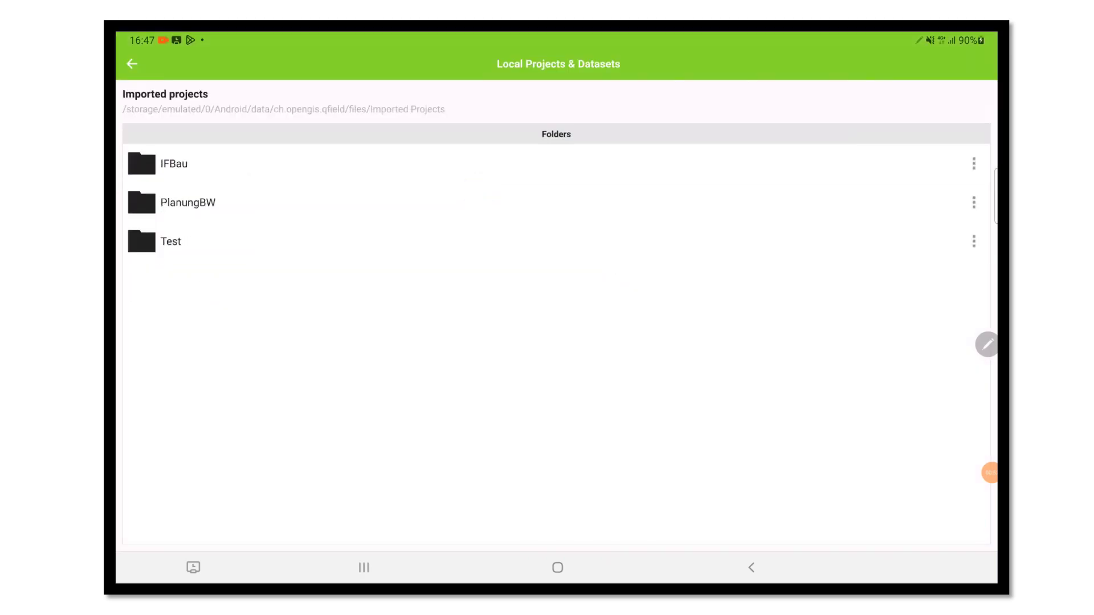
click(258, 236)
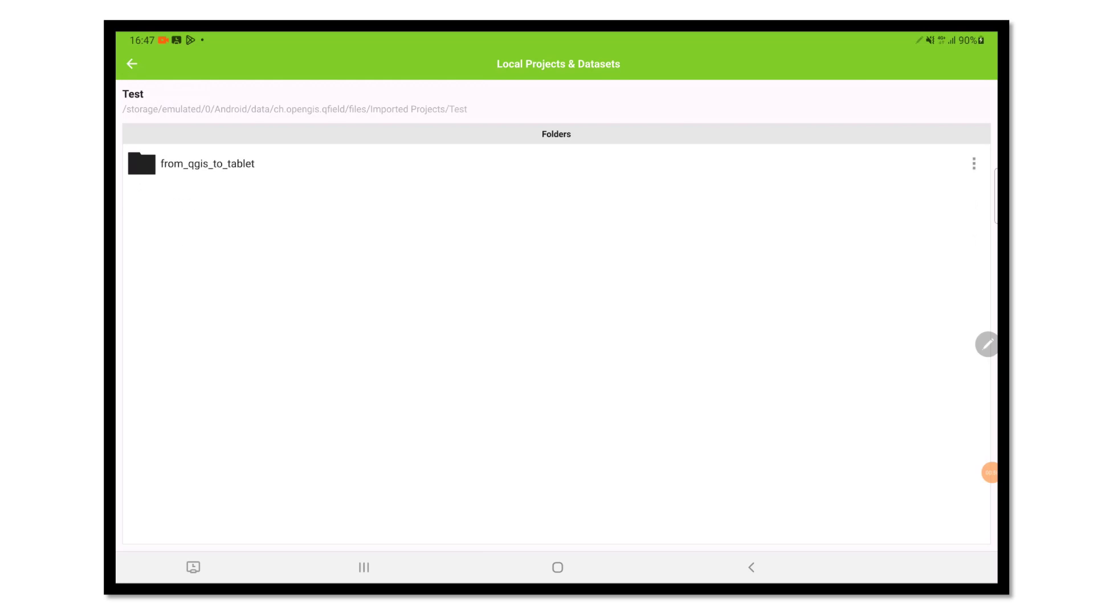
click(196, 161)
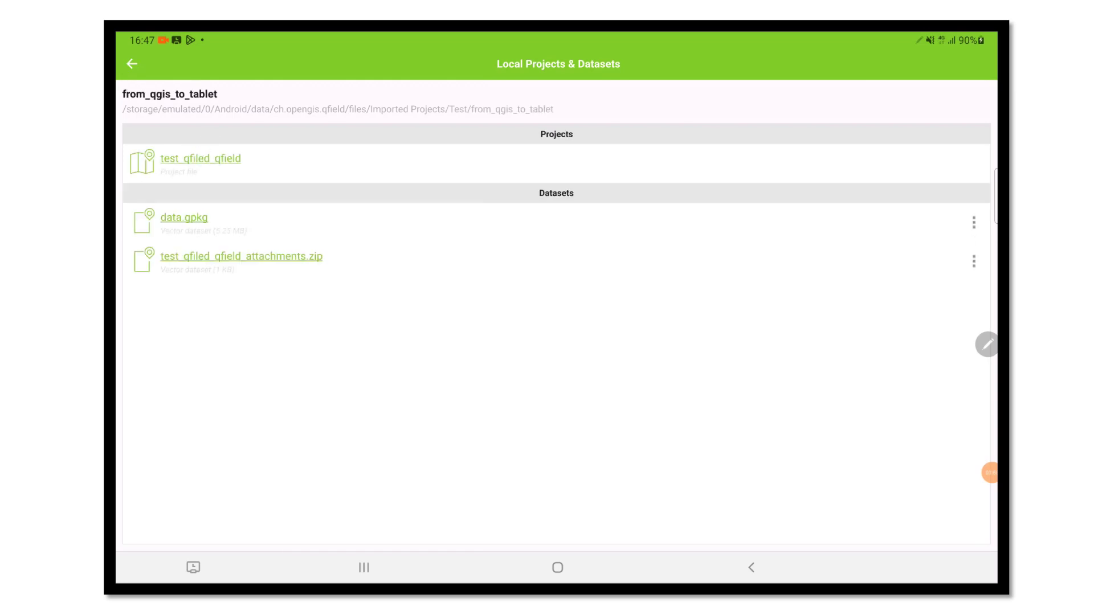
click(219, 155)
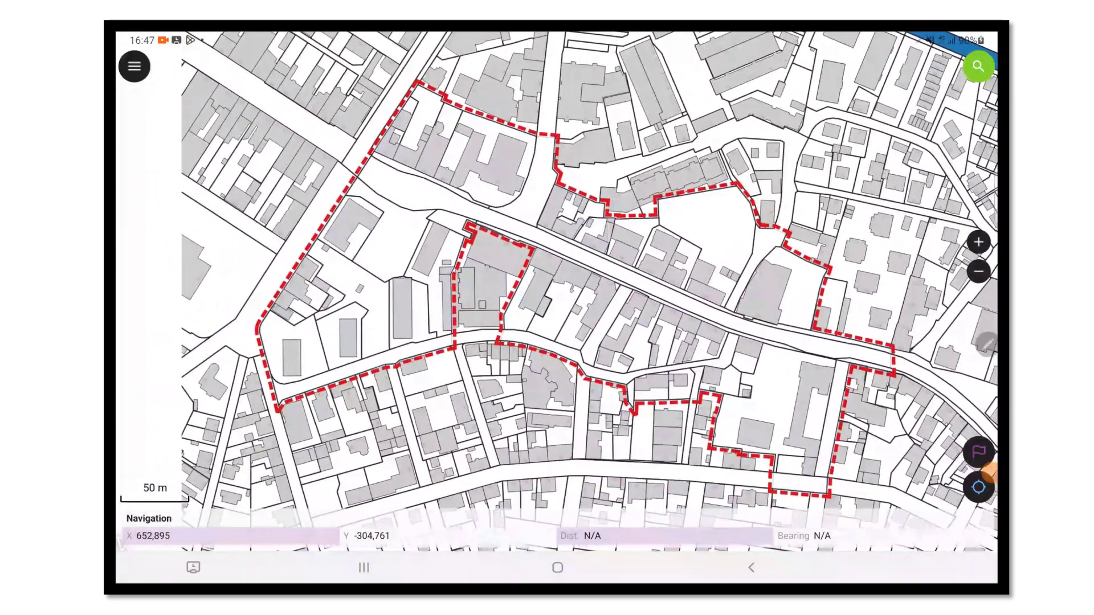
drag(135, 105, 152, 99)
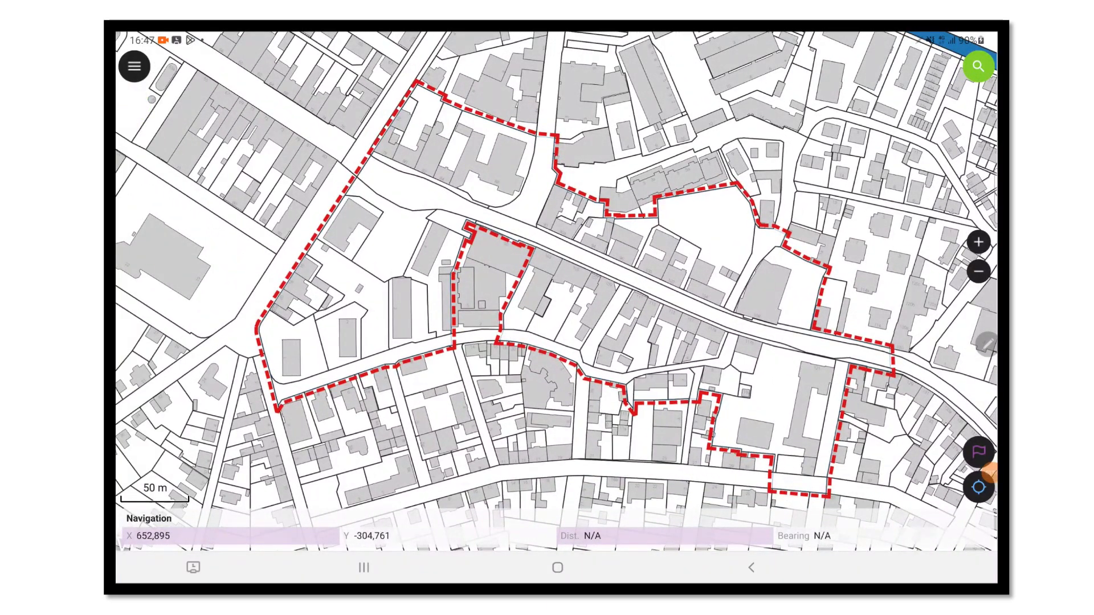
Hide the Project_Boundray layer on the map and return to the map view
click(134, 66)
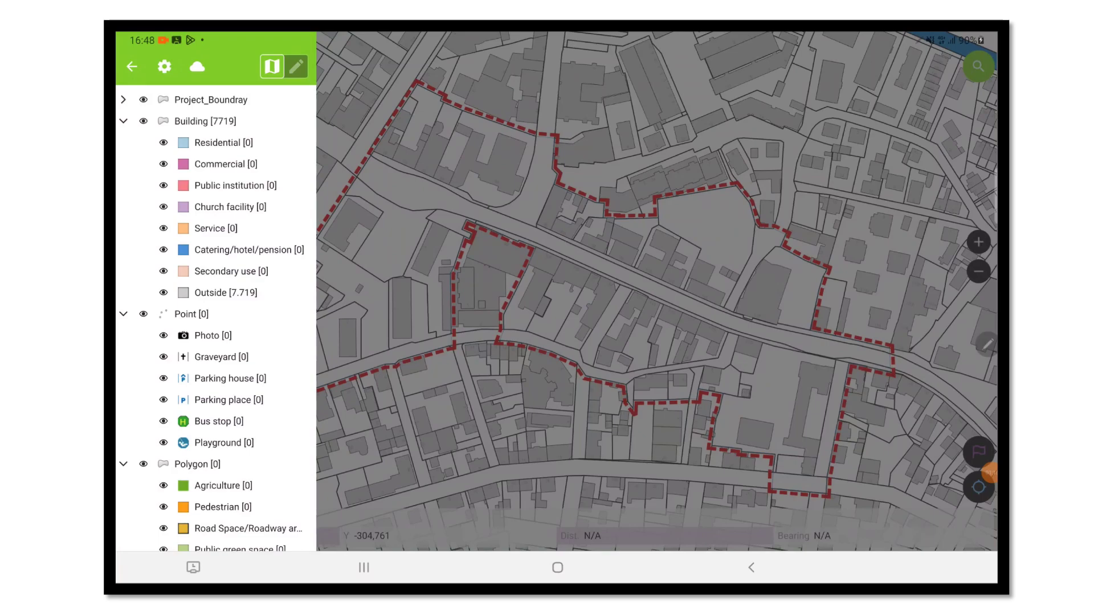
click(214, 100)
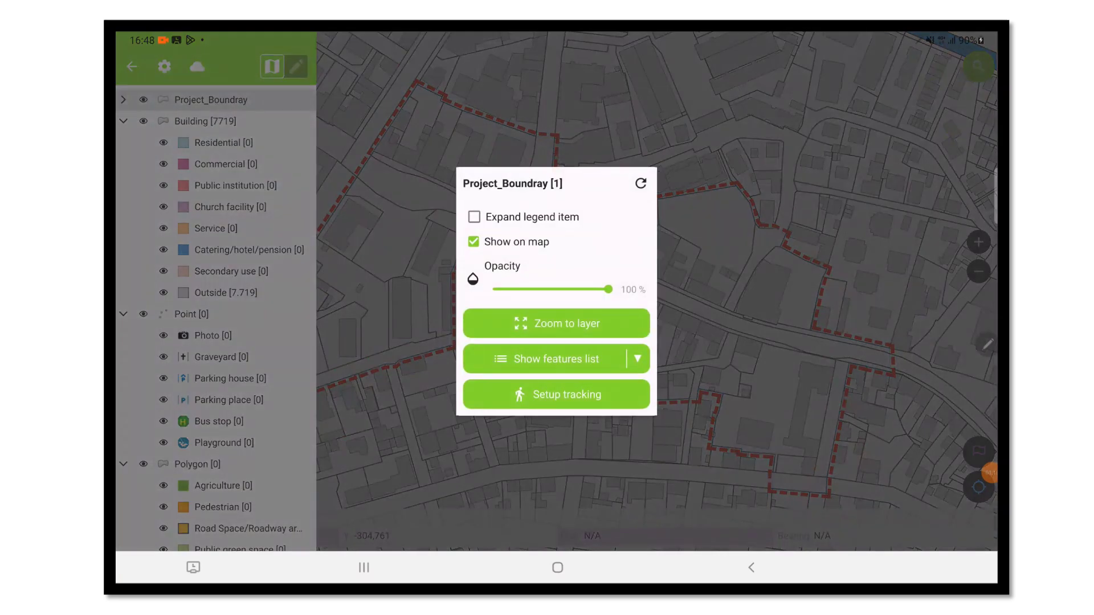
click(473, 217)
drag(514, 246, 548, 243)
click(473, 242)
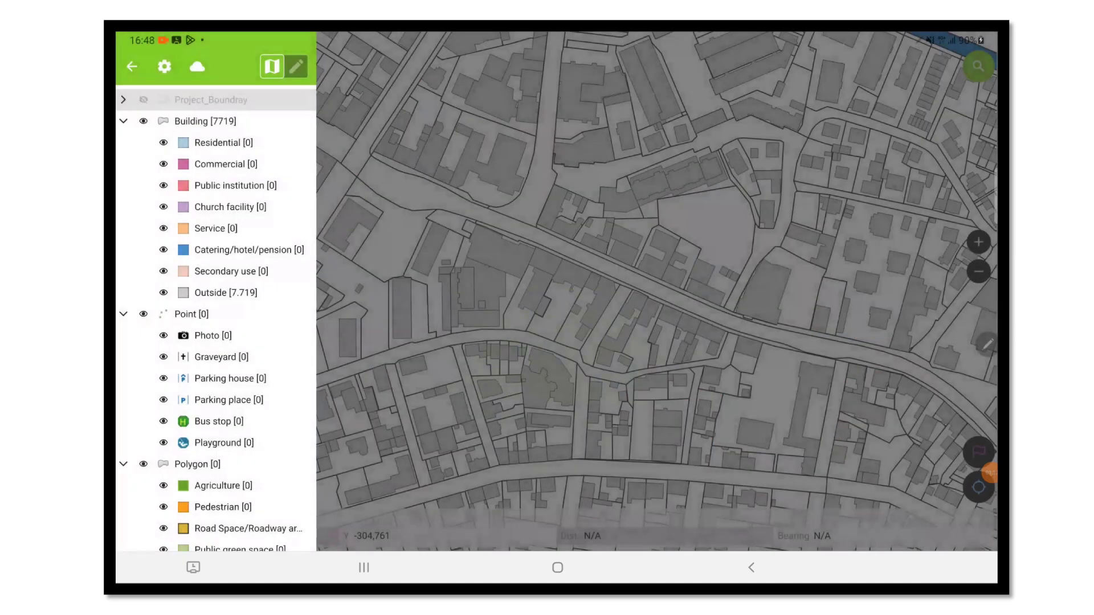
key(Escape)
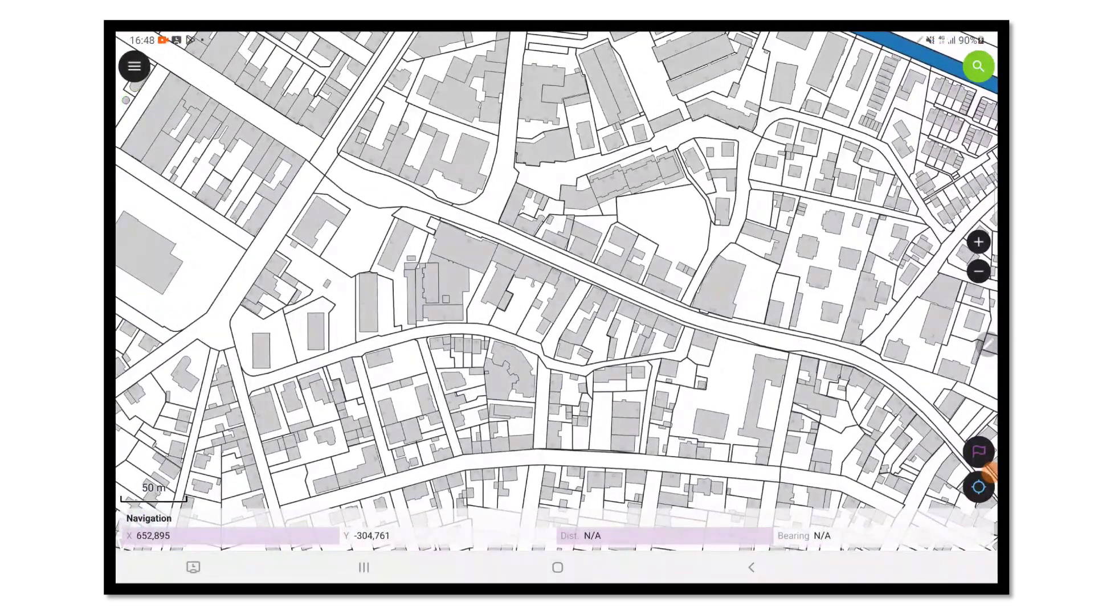
Select the Building layer and show the Project_Boundray layer on the map again
click(133, 66)
click(205, 120)
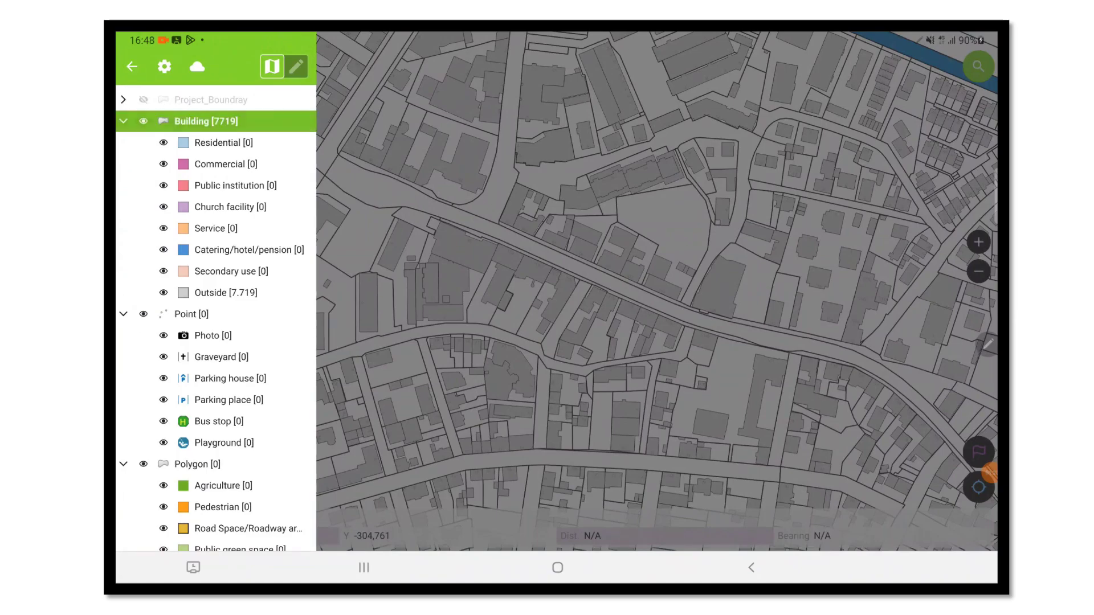
click(211, 99)
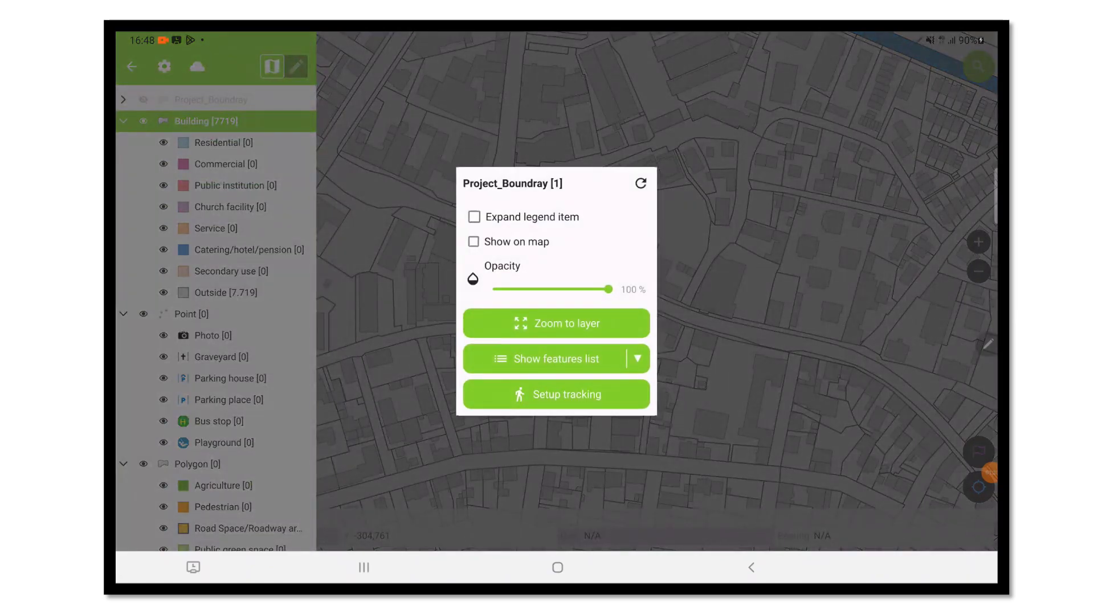
click(473, 242)
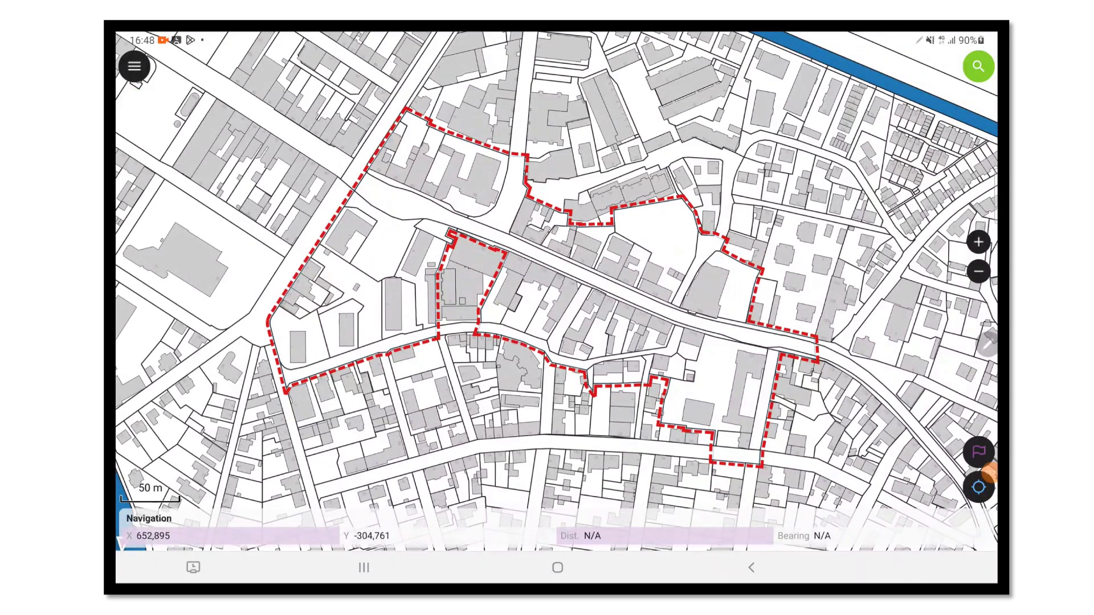
click(134, 66)
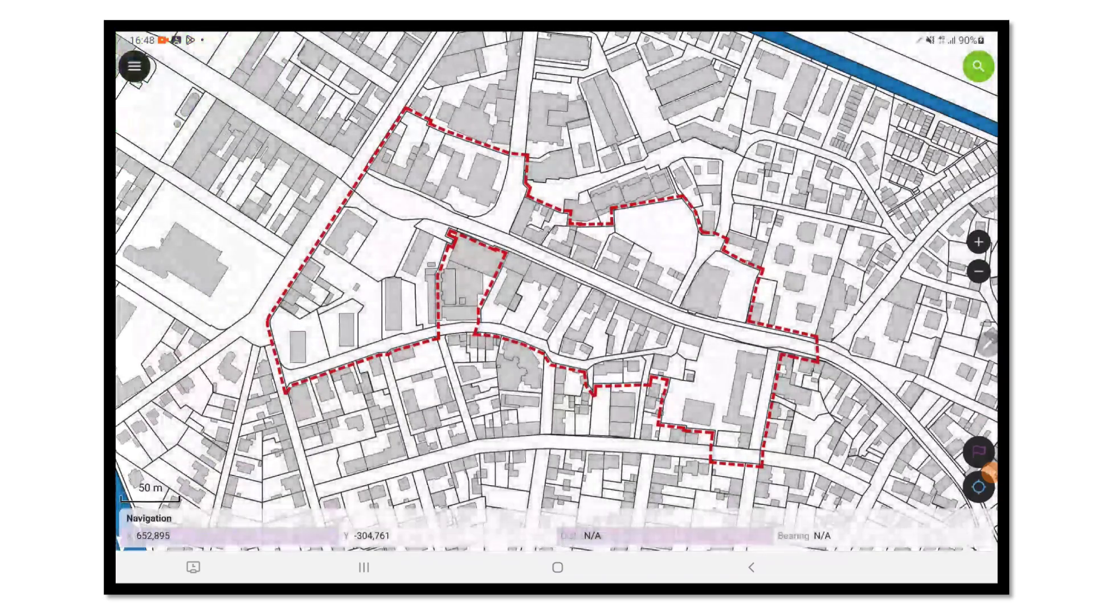
Identify the large building in the northern block inside the project boundary and open its Building attributes for editing
double_click(509, 181)
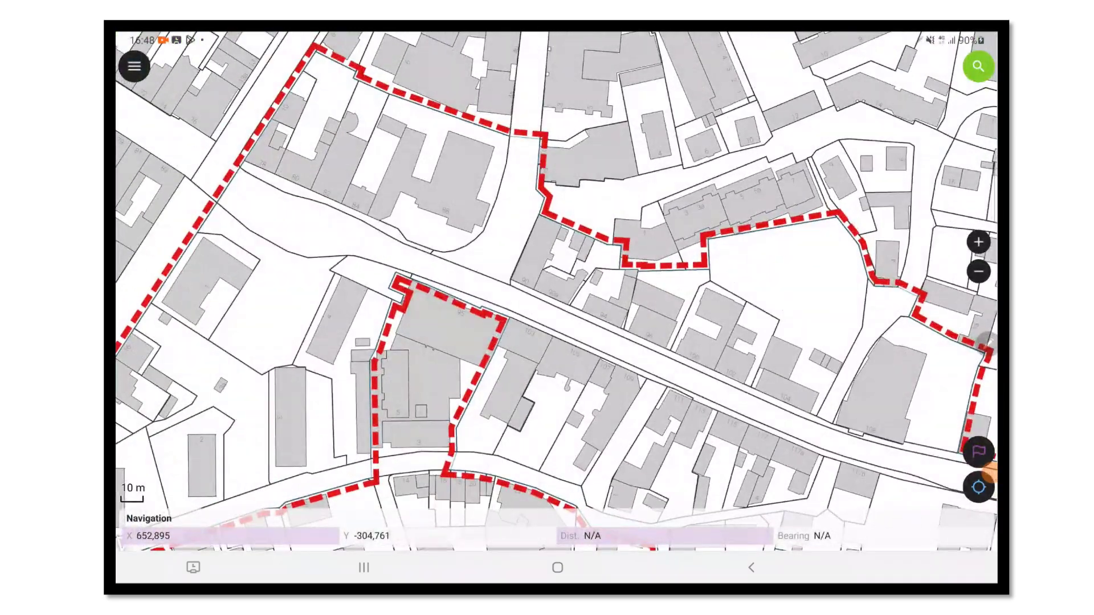
click(453, 188)
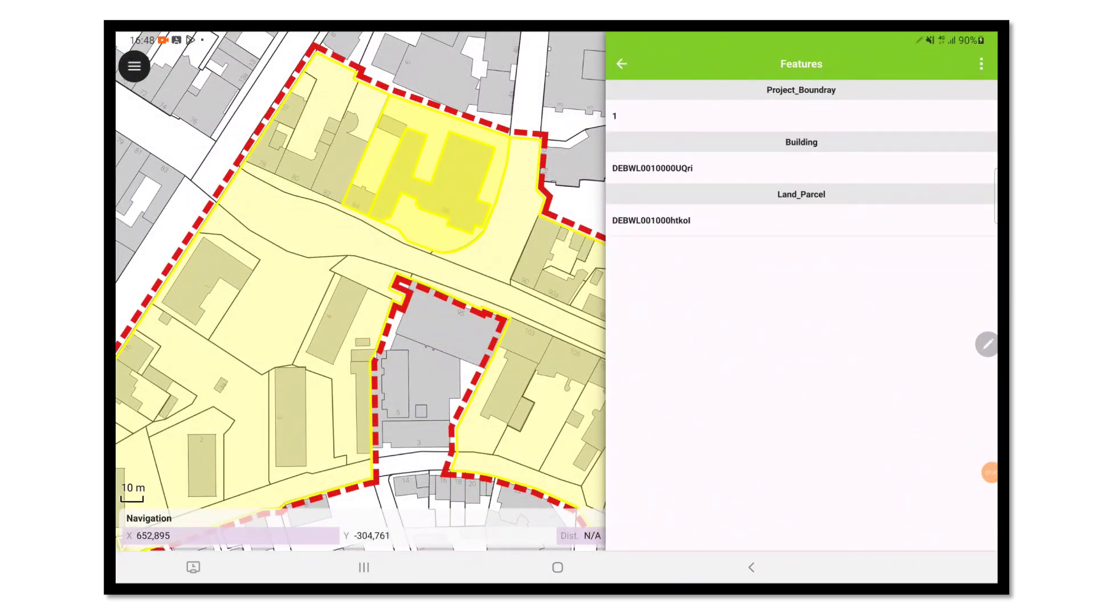
click(806, 166)
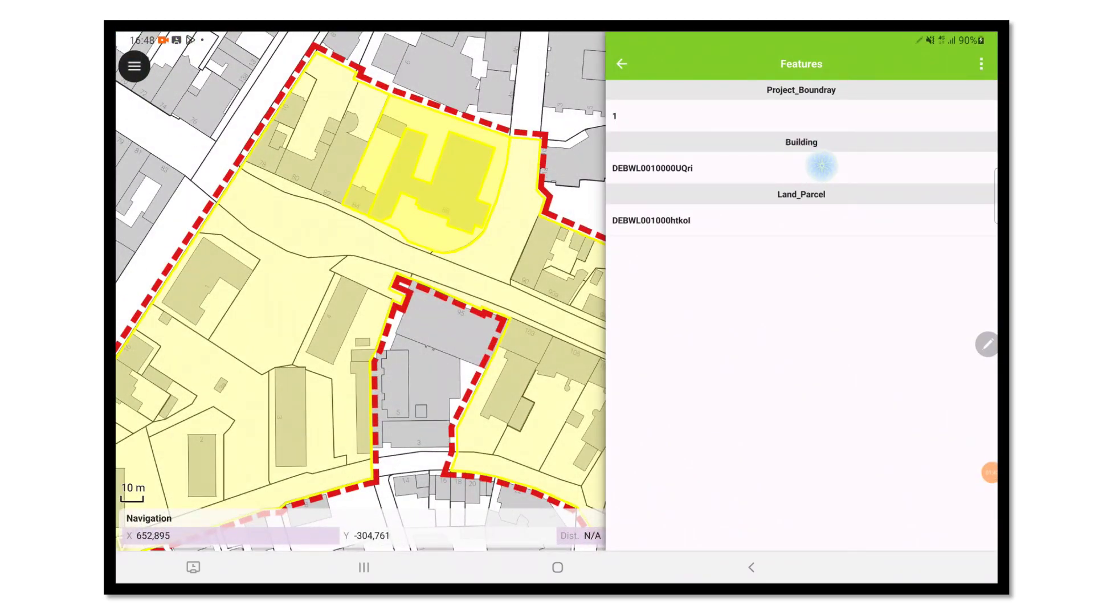
click(949, 64)
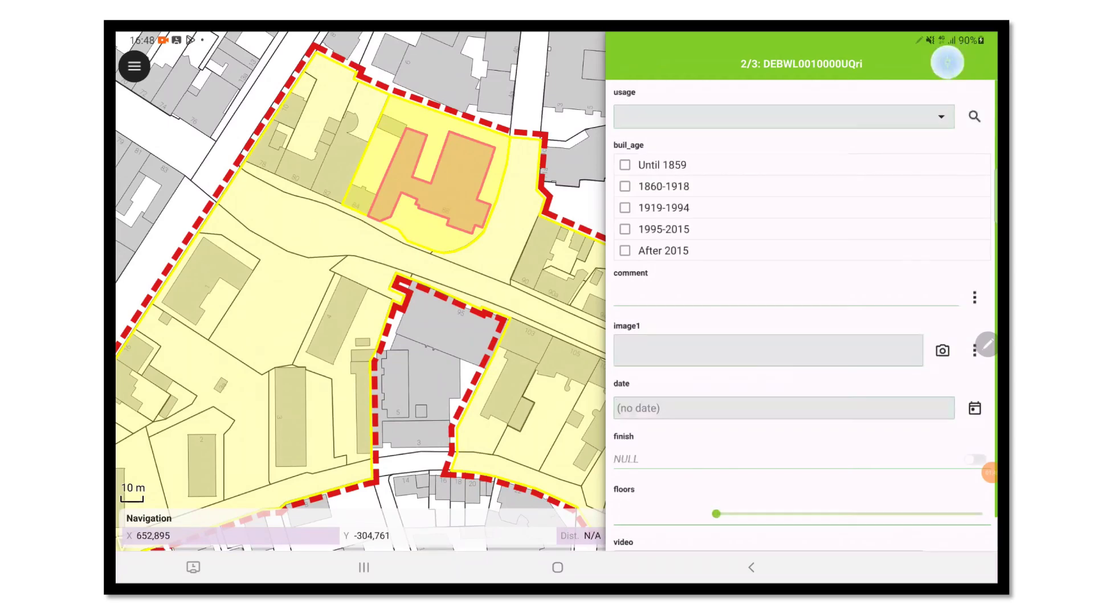
Set the building's usage to Residential and its buil_age to Until 1859
click(786, 114)
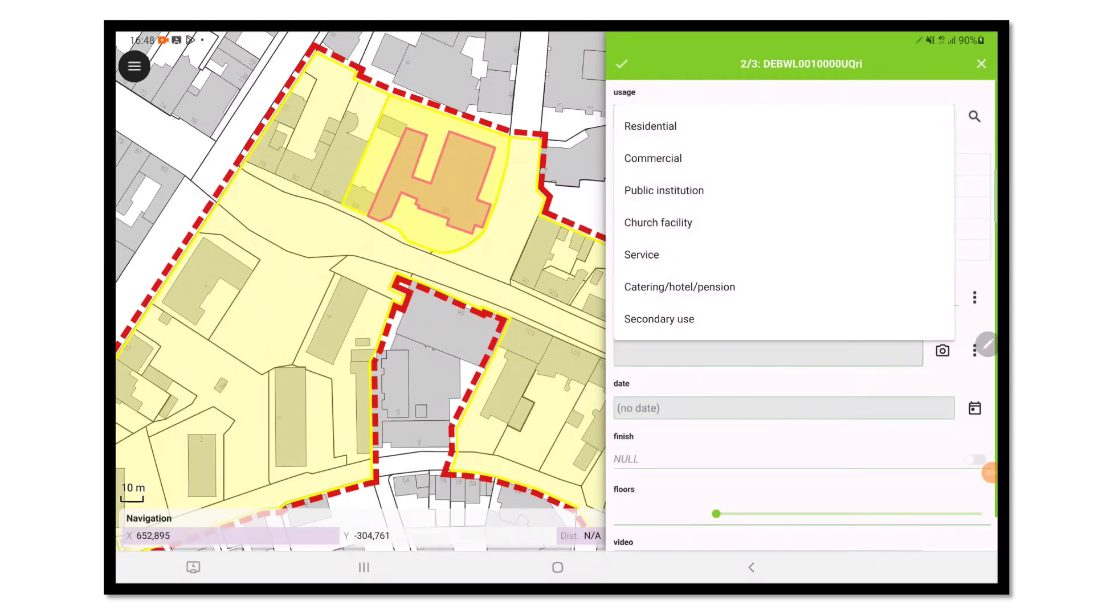
click(725, 120)
click(625, 166)
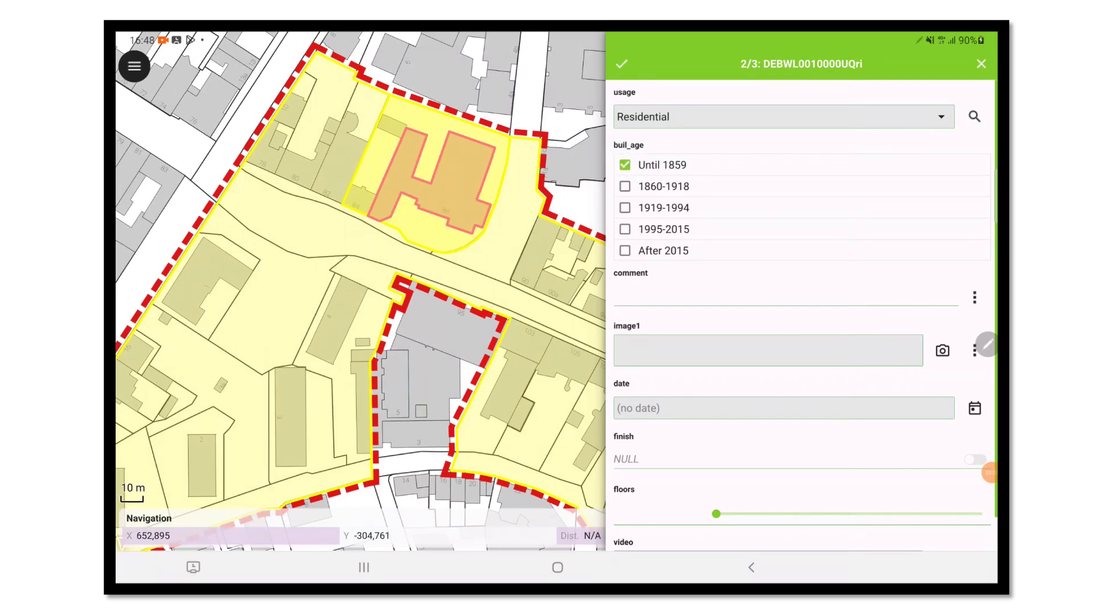
Enter the comment "I love qfield" for the building
click(762, 285)
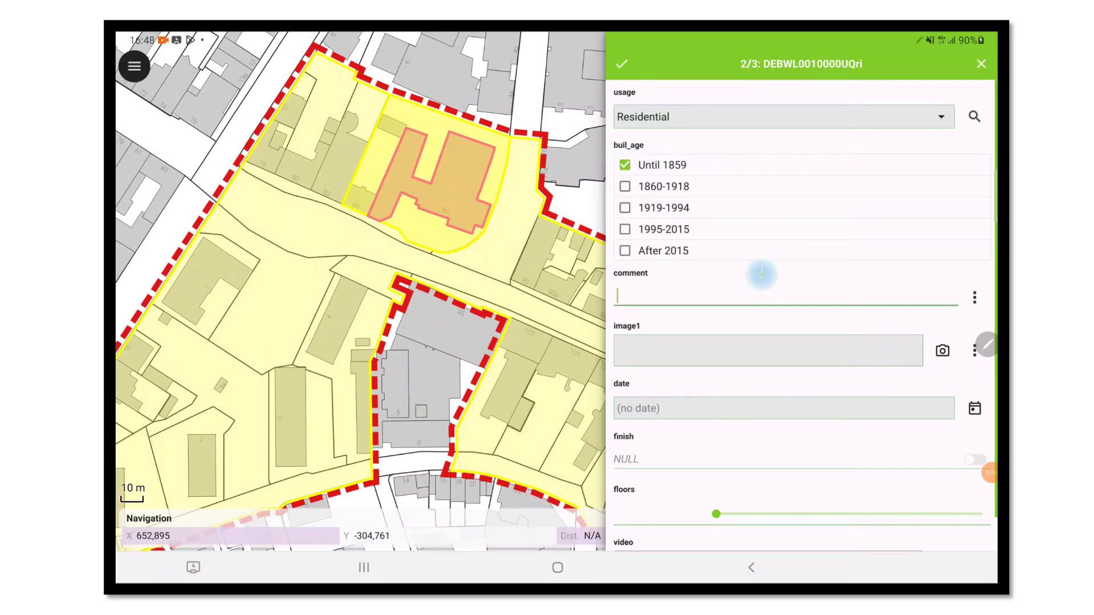
text(I love )
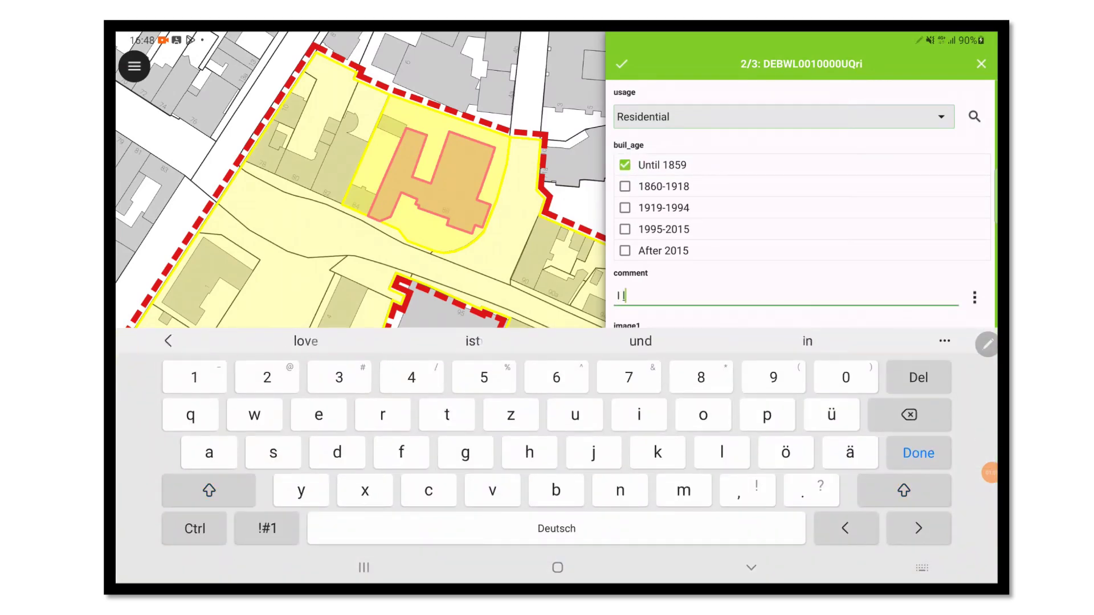
text(q)
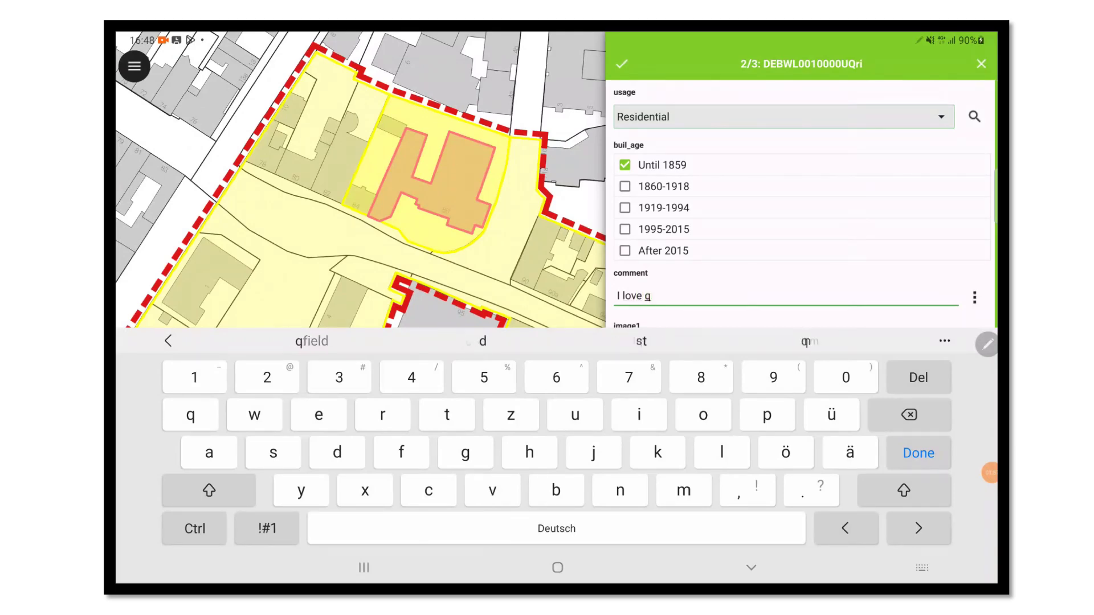
text(field)
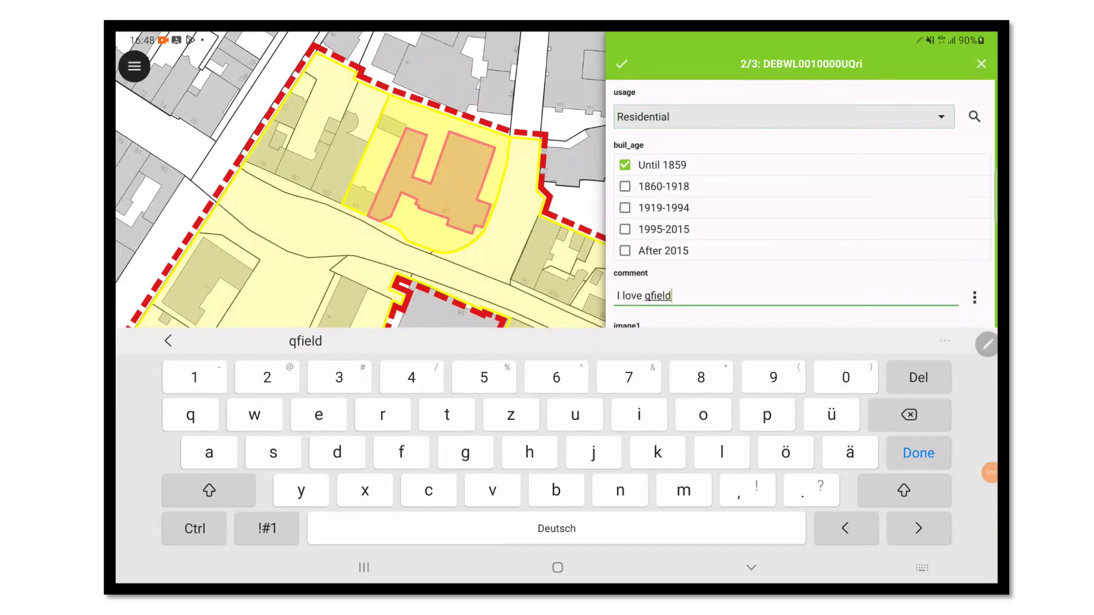
key(Return)
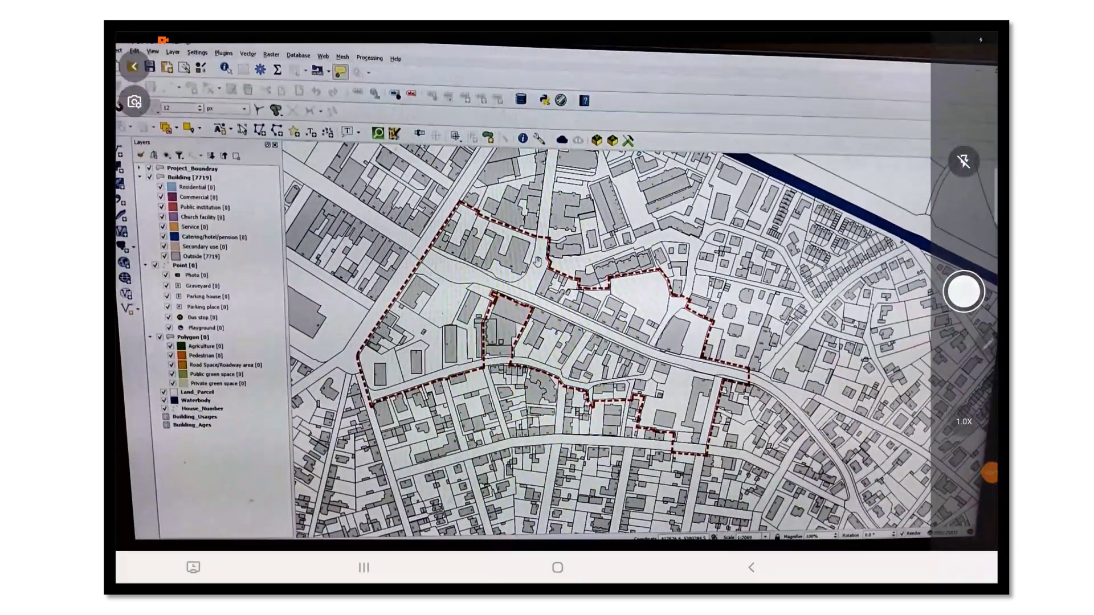
Take and accept a photo for the image1 field and set the date to 11/22/24
click(964, 291)
click(963, 291)
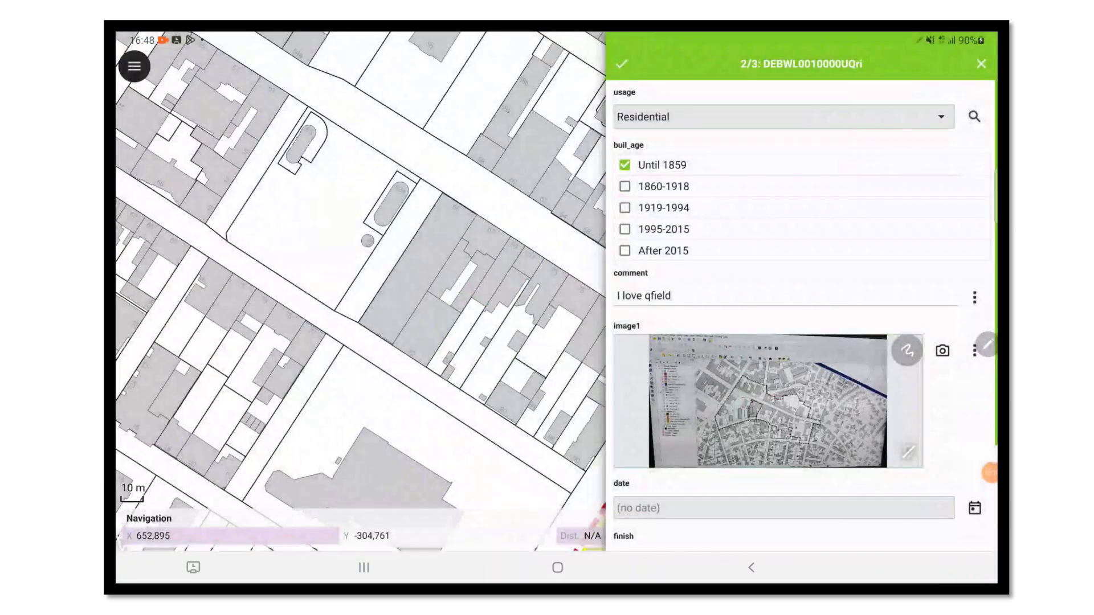
click(974, 507)
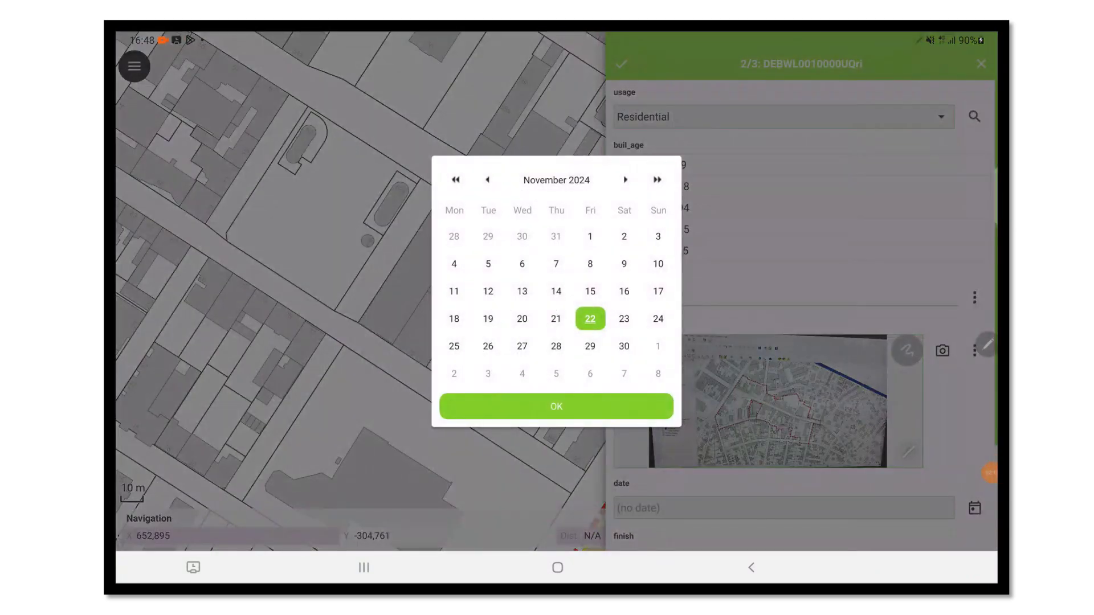
click(556, 406)
Set the building's finish attribute to True and its floors to 7
scroll(798, 314, down, 3)
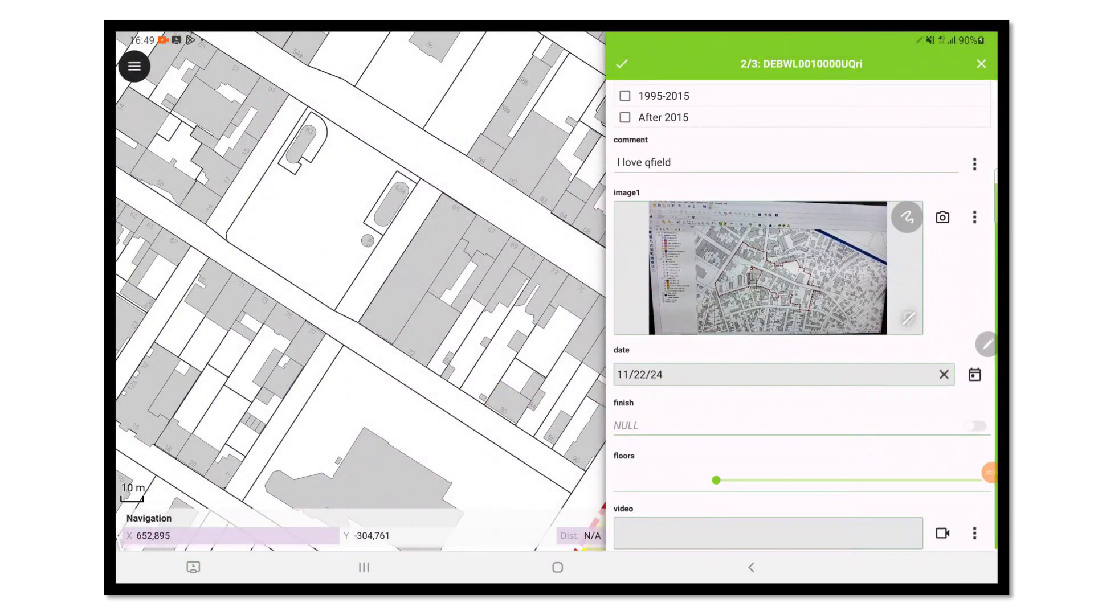
click(975, 426)
drag(717, 480, 881, 464)
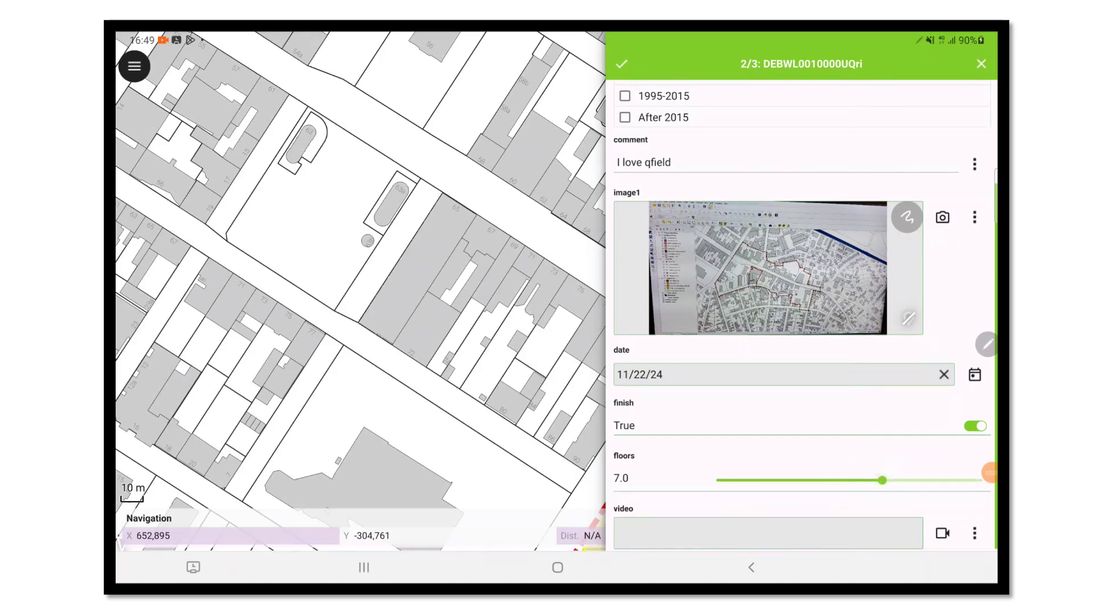
Record and accept a video of about 3 seconds for the building's video field, and play it back
click(939, 531)
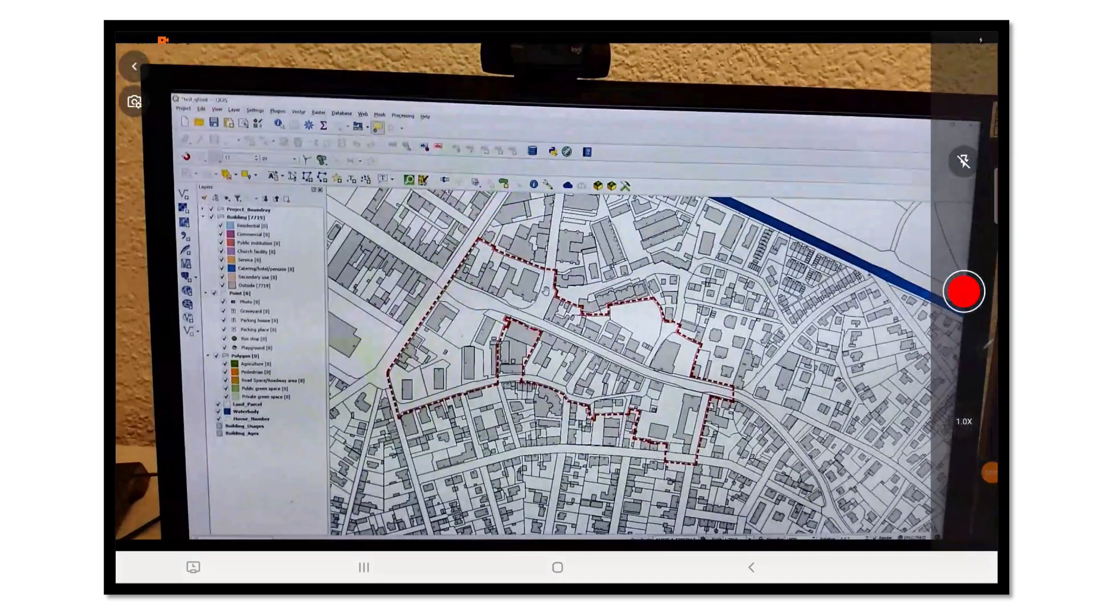
click(964, 291)
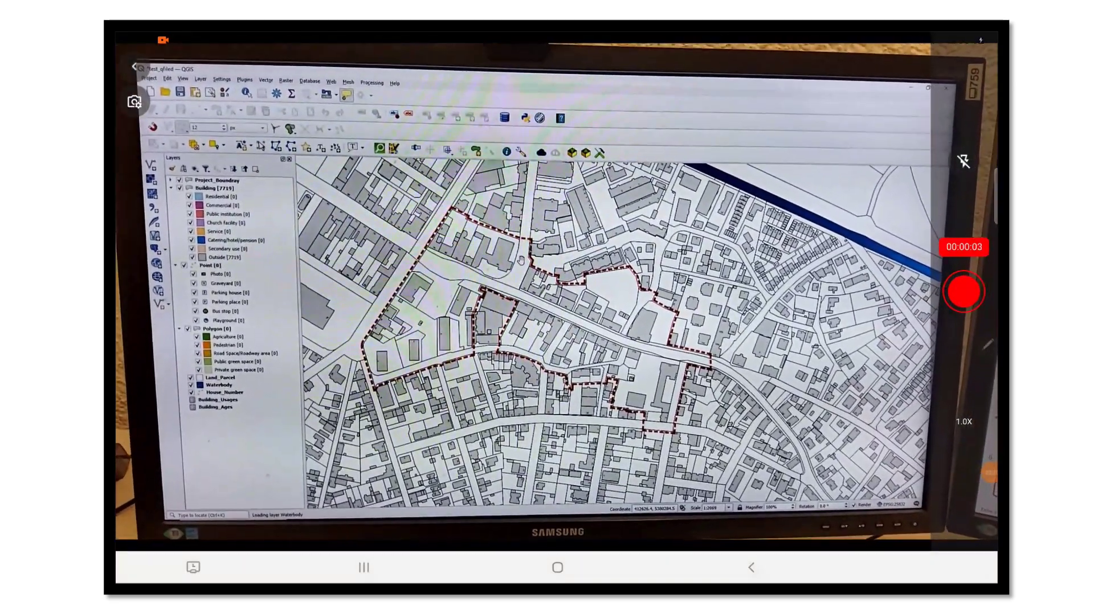
click(963, 292)
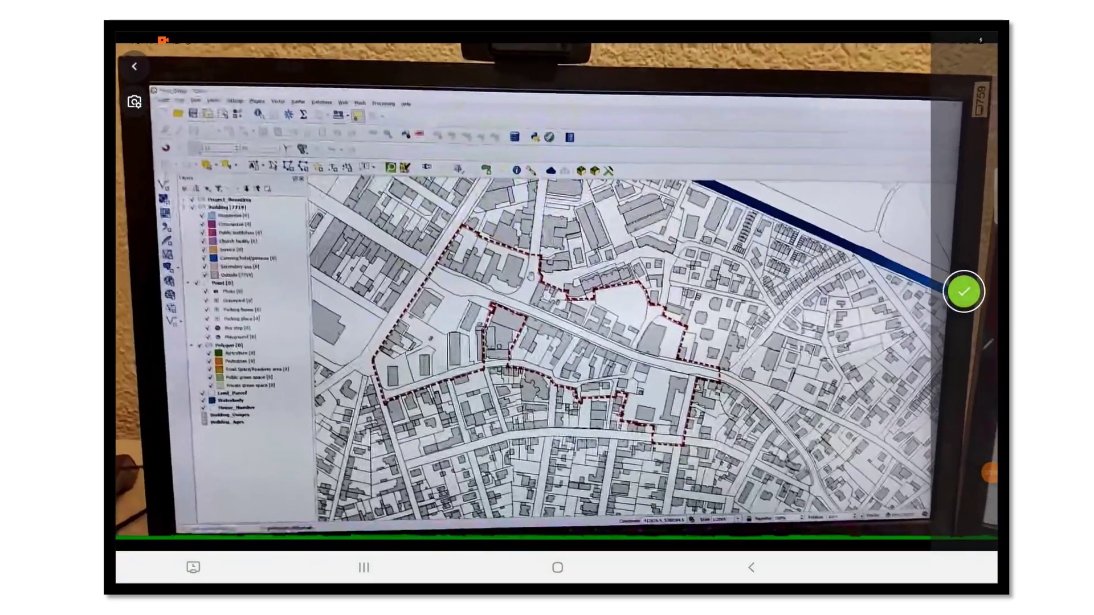
click(965, 288)
scroll(798, 313, down, 2)
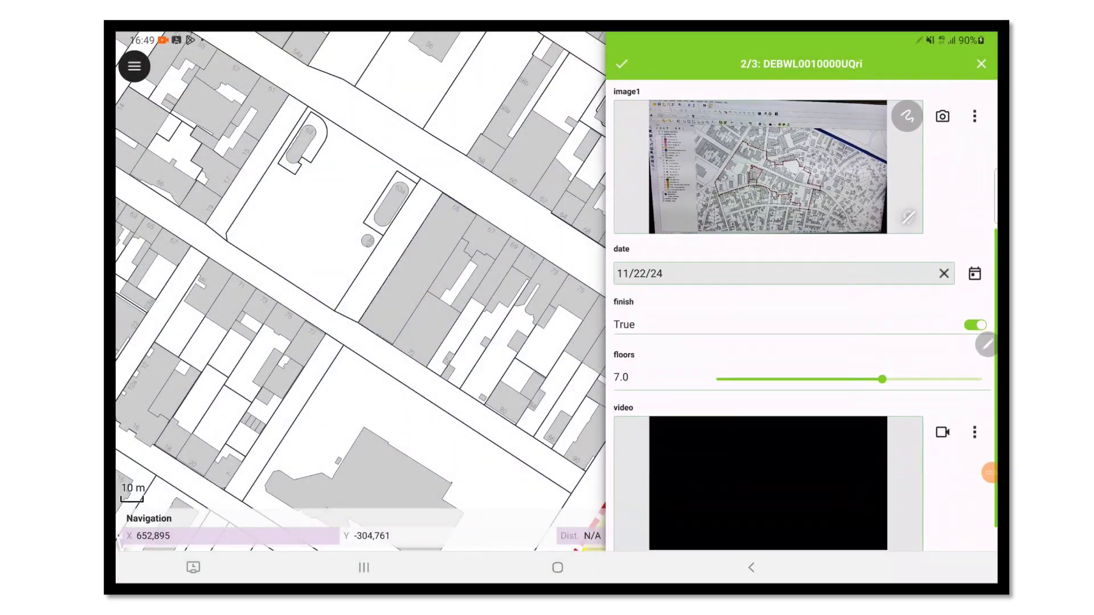
click(629, 535)
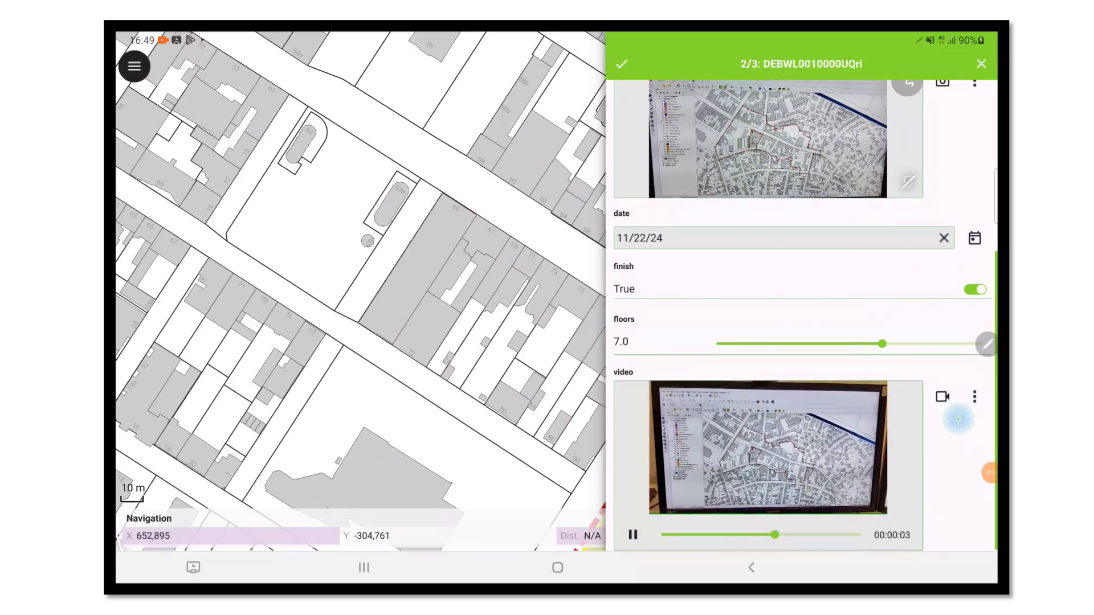
Save the building's edited attributes and close its feature form to return to the full map
scroll(797, 314, up, 2)
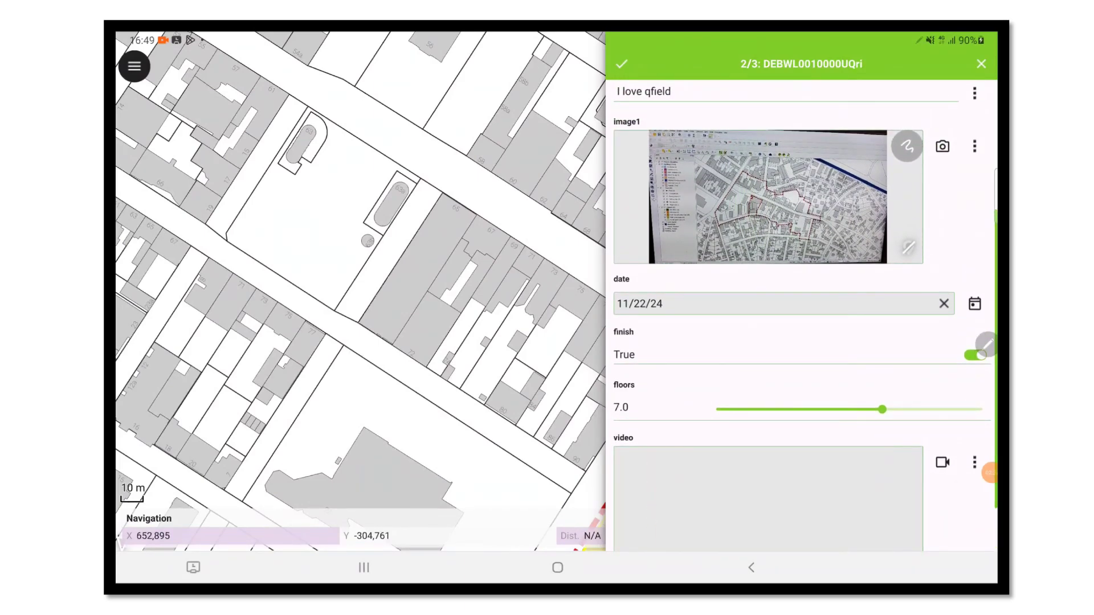
click(622, 64)
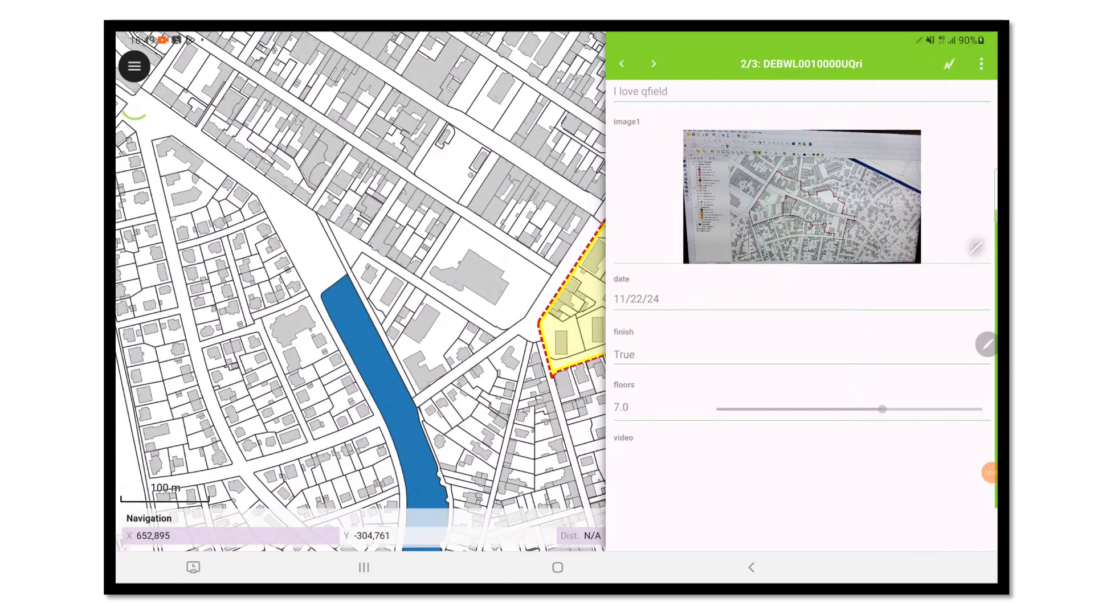
click(751, 568)
click(751, 568)
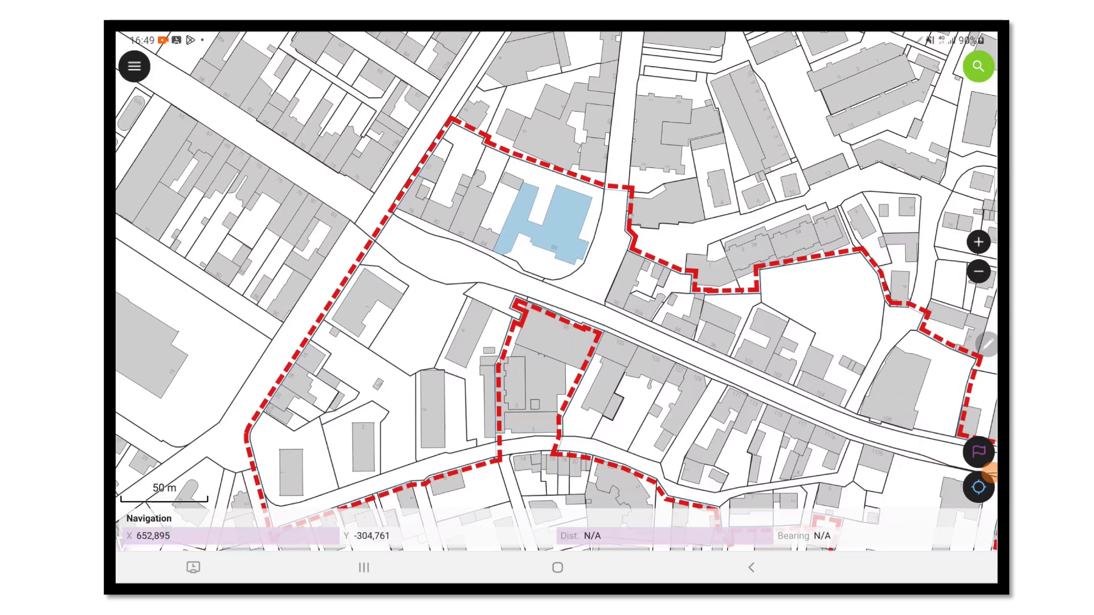
Make the Point layer active and switch the project to editing mode
click(135, 67)
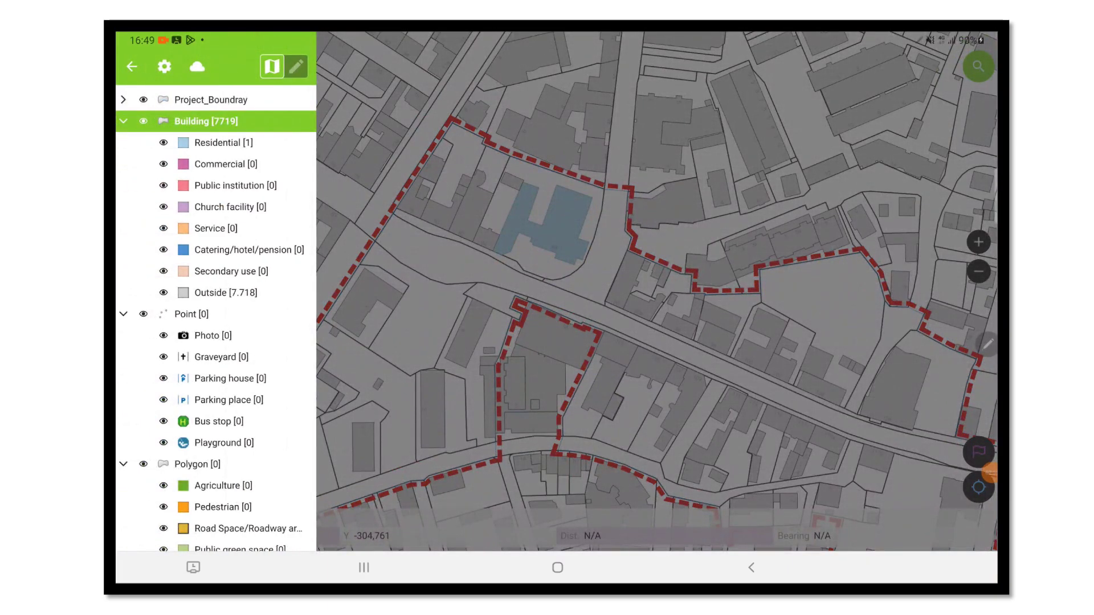
drag(219, 312, 241, 314)
click(297, 60)
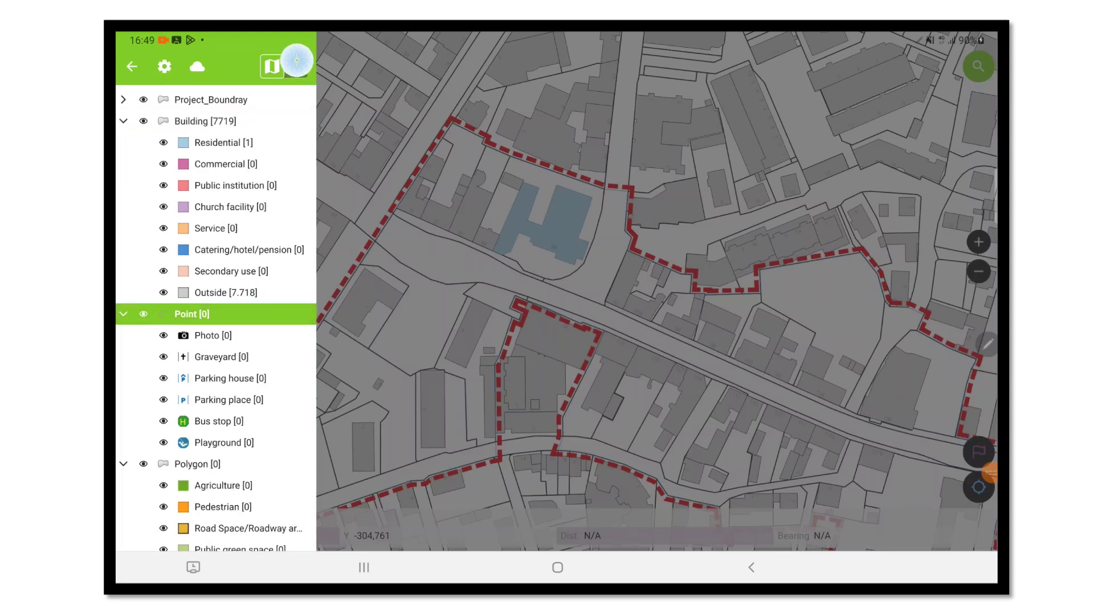
drag(296, 60, 257, 74)
click(296, 68)
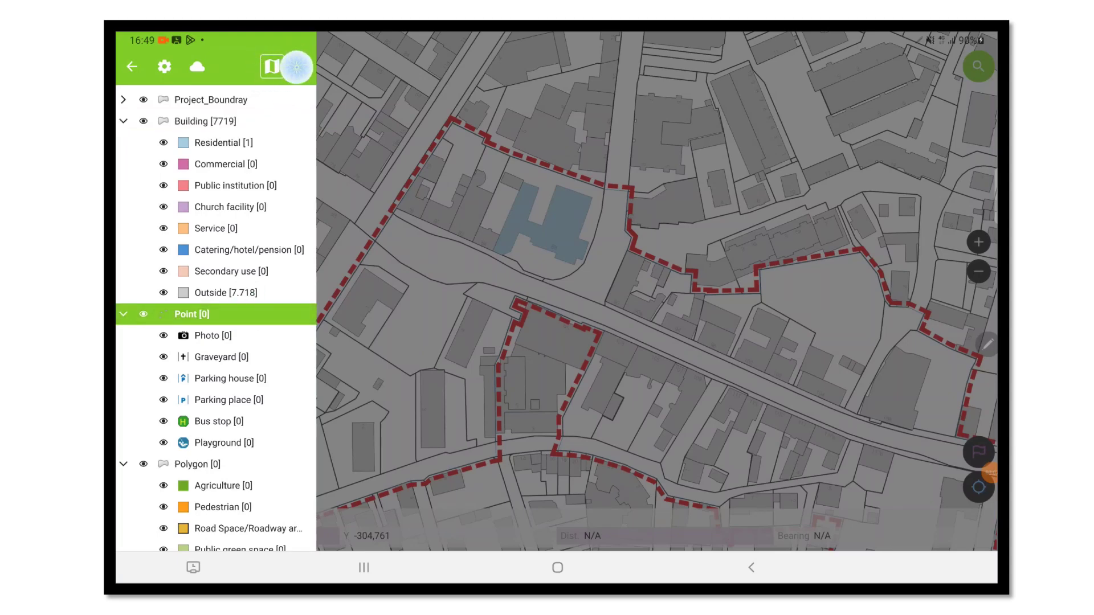
click(588, 478)
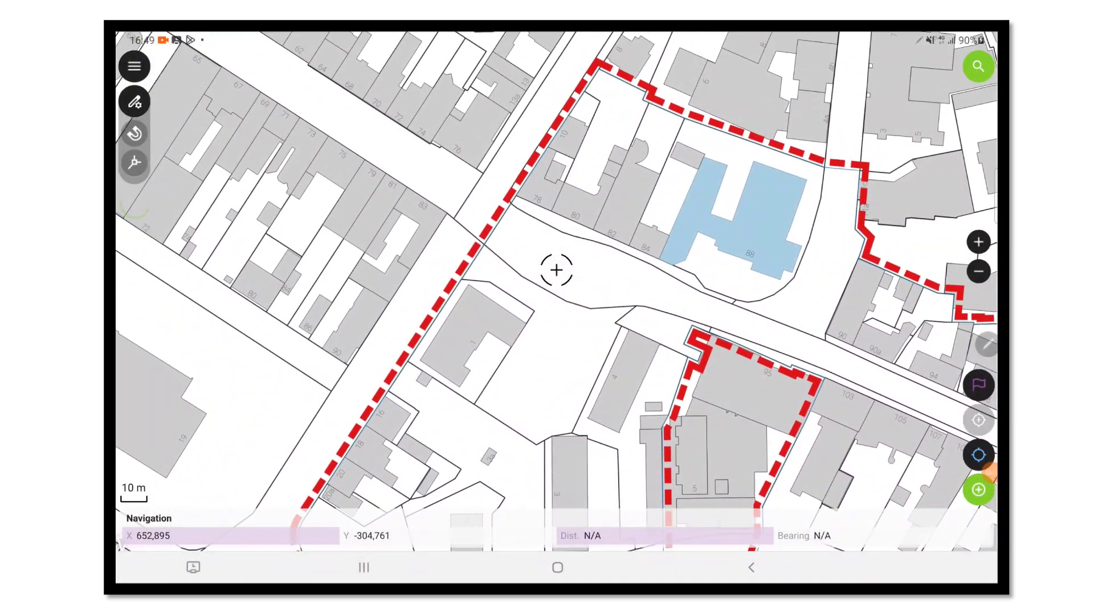
Add a Bus stop point on the road southwest of the blue residential building and save it
click(985, 481)
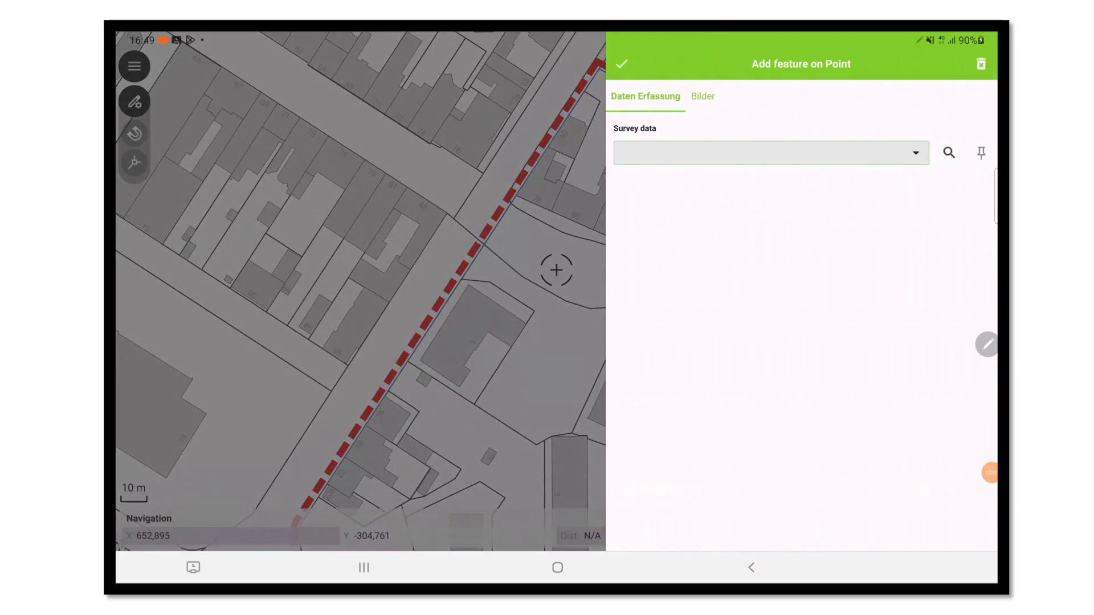
click(771, 152)
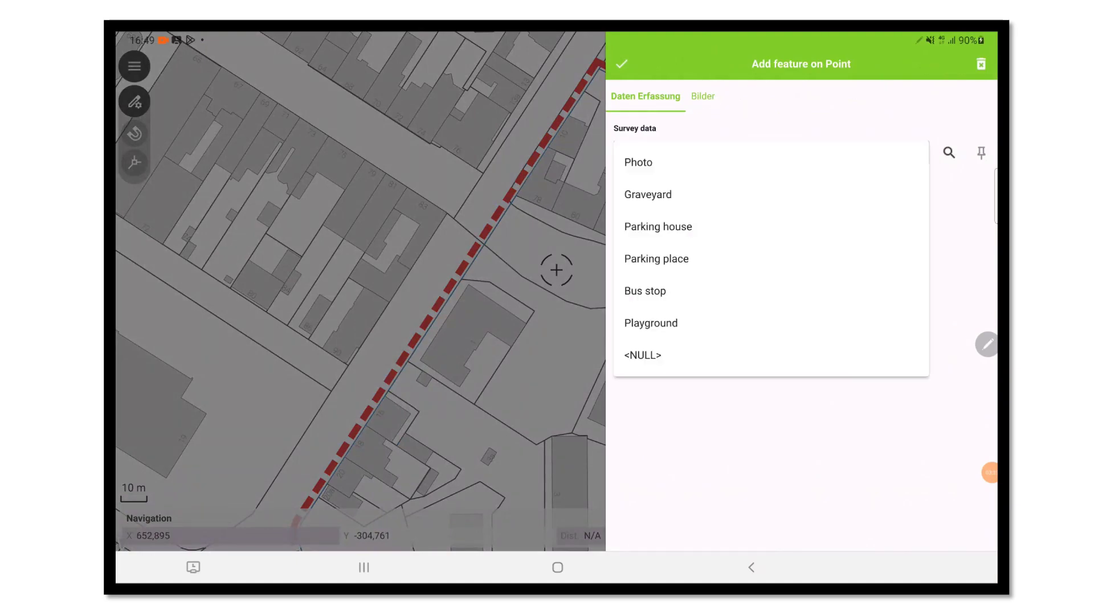
click(645, 292)
click(622, 64)
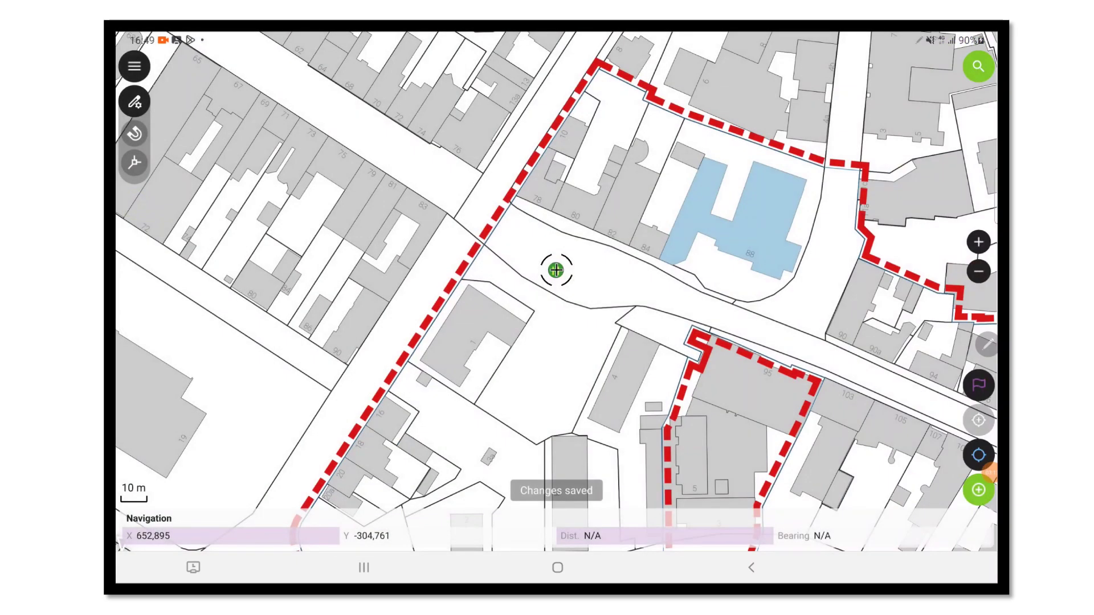
Add a Parking house point on the road just east of the bus stop and save it
drag(598, 319, 563, 283)
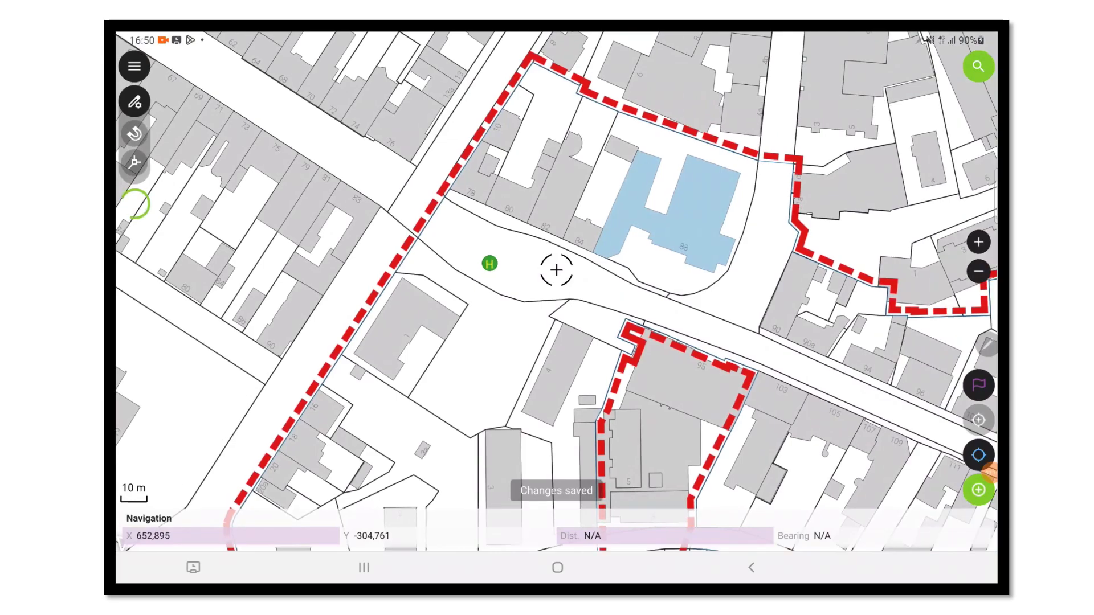
click(979, 490)
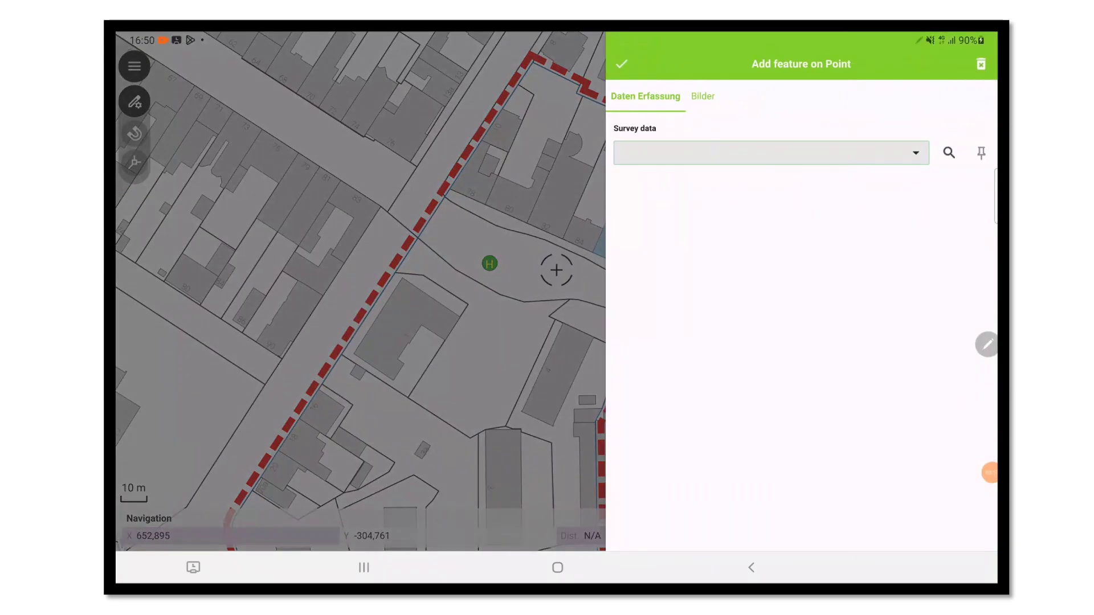
click(705, 137)
click(708, 220)
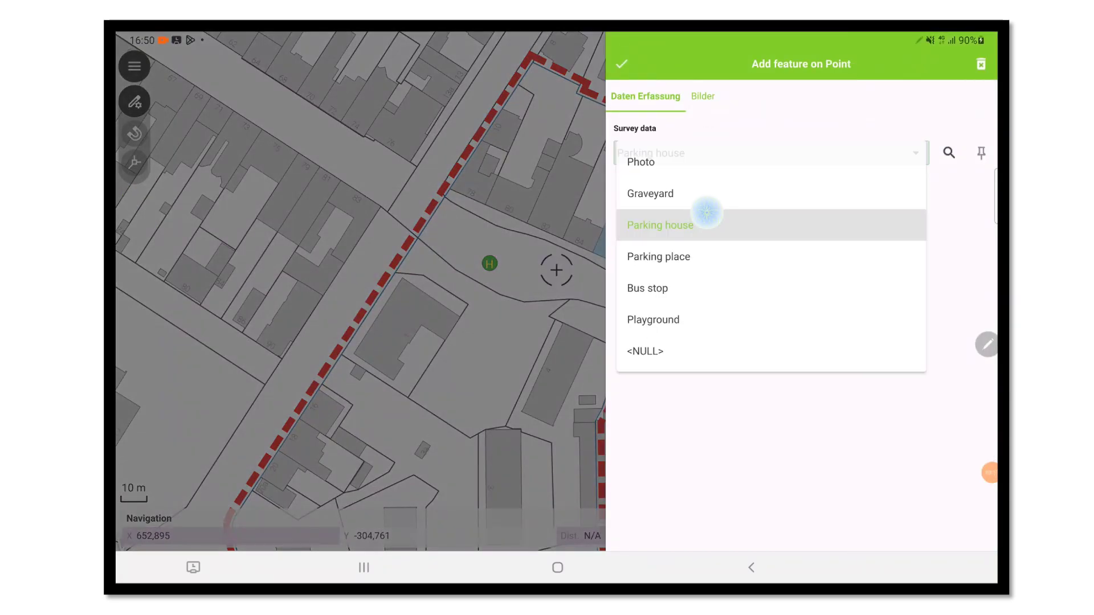
click(621, 64)
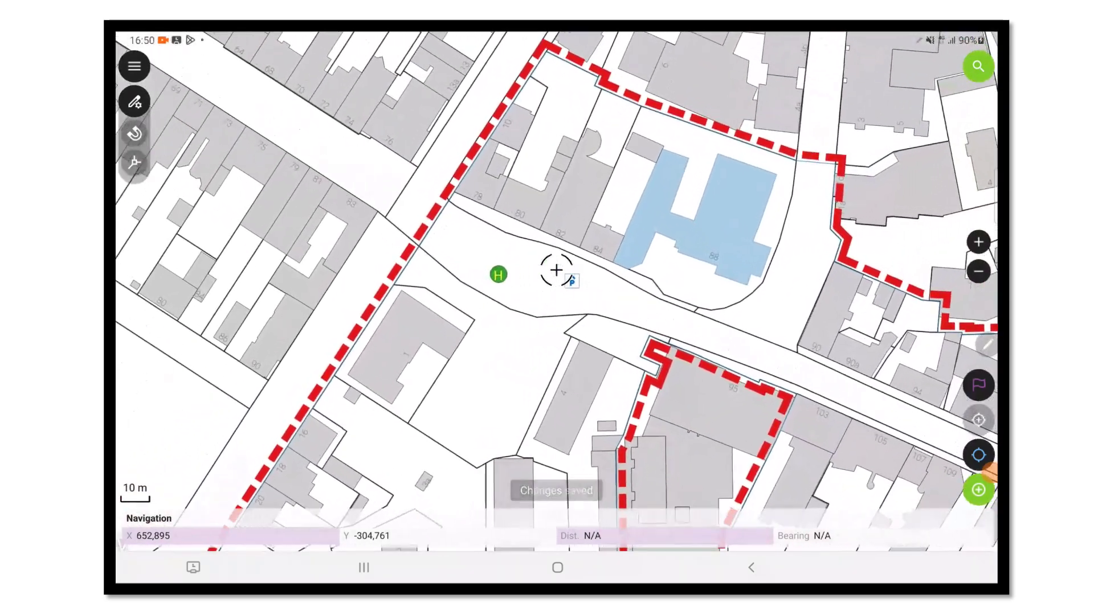
Make the Polygon layer the active layer for editing and return to the map
click(134, 66)
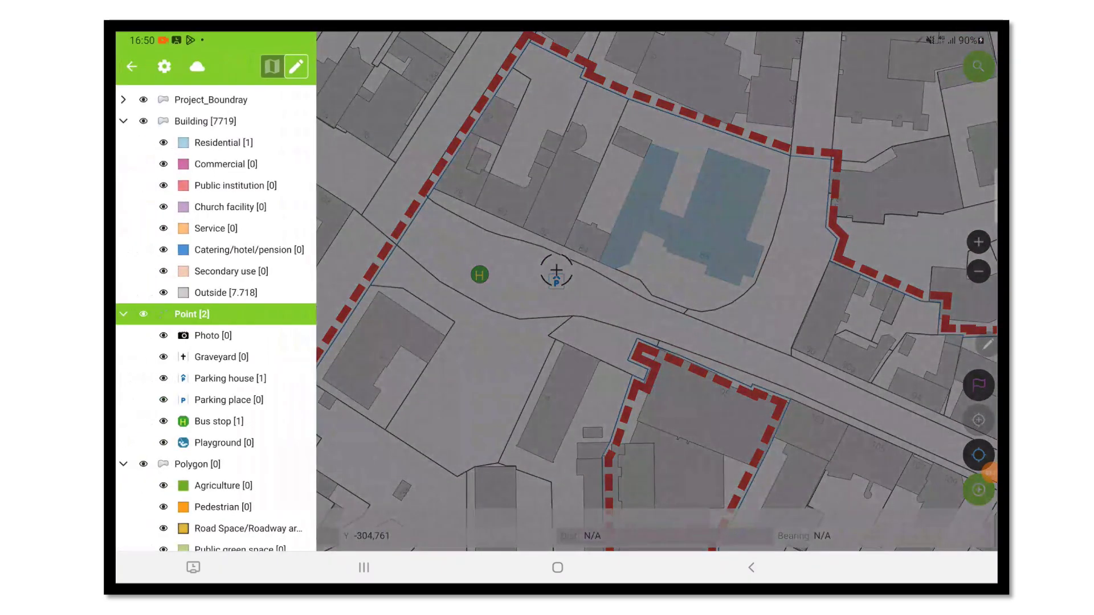
scroll(217, 319, down, 3)
click(193, 363)
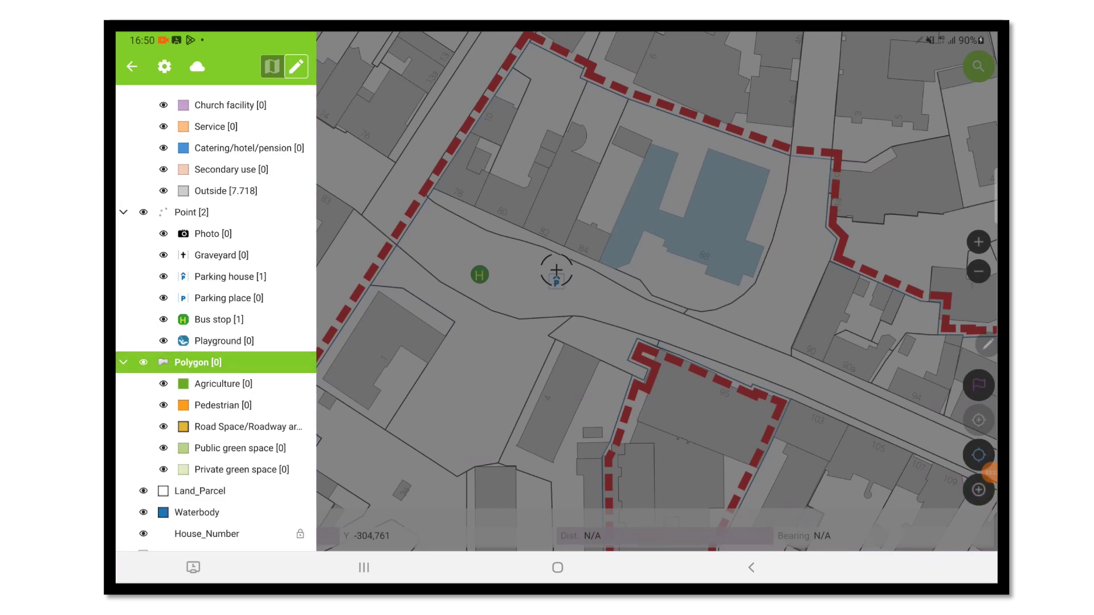
key(Escape)
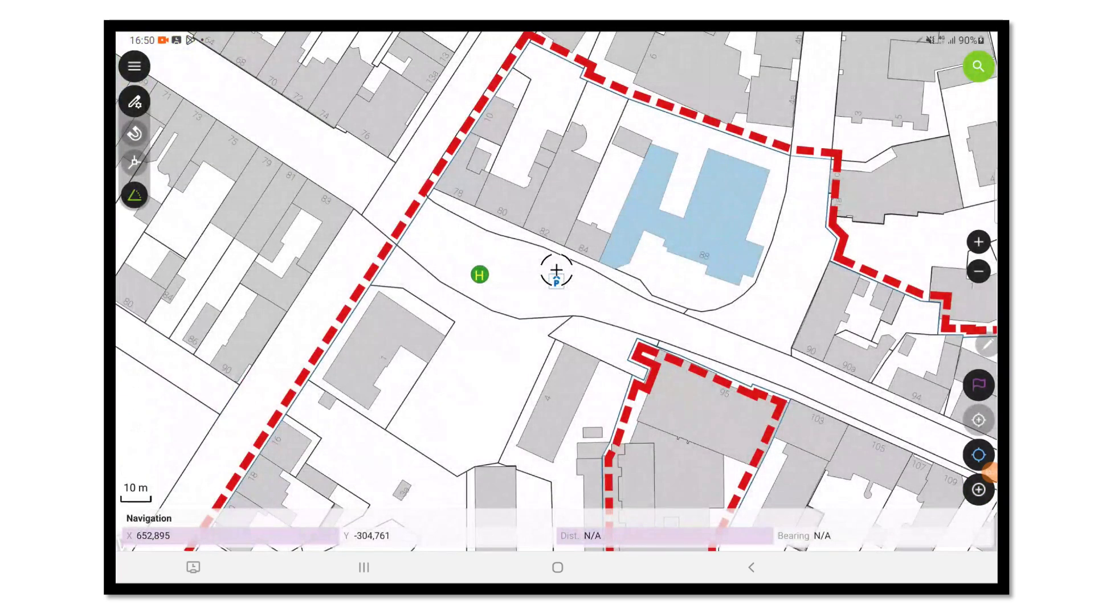
Digitize a four-cornered polygon on the open plot between buildings 1 and 4, south of the bus stop
drag(513, 285, 574, 165)
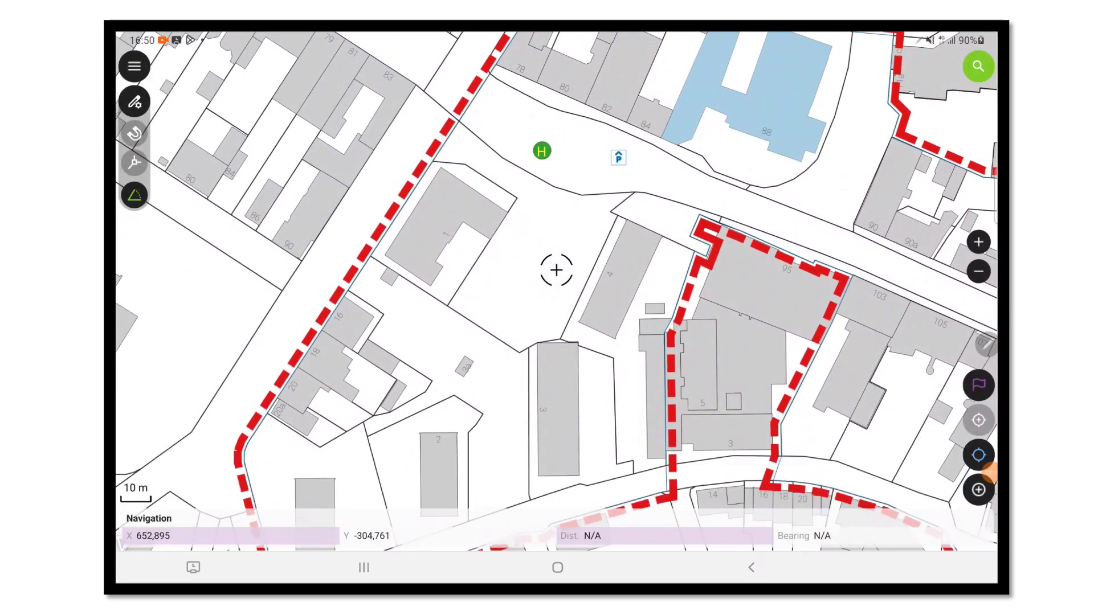
click(979, 489)
drag(456, 342, 512, 364)
click(978, 490)
drag(570, 342, 538, 386)
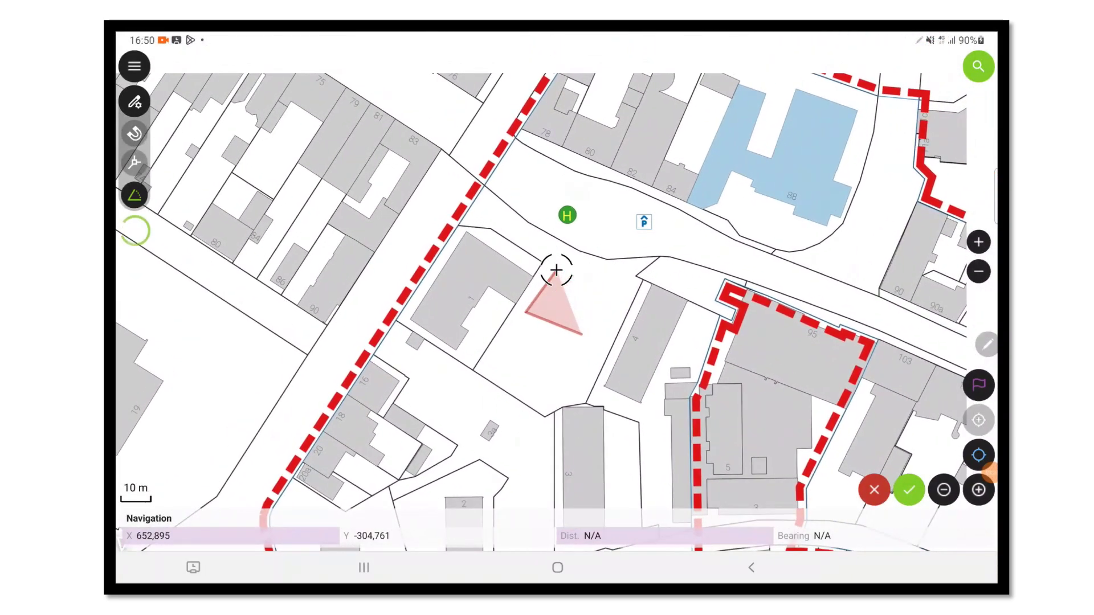
click(979, 489)
mouse_move(570, 342)
mouse_down()
mouse_move(534, 336)
mouse_move(598, 298)
mouse_move(575, 340)
mouse_up()
click(979, 489)
click(909, 490)
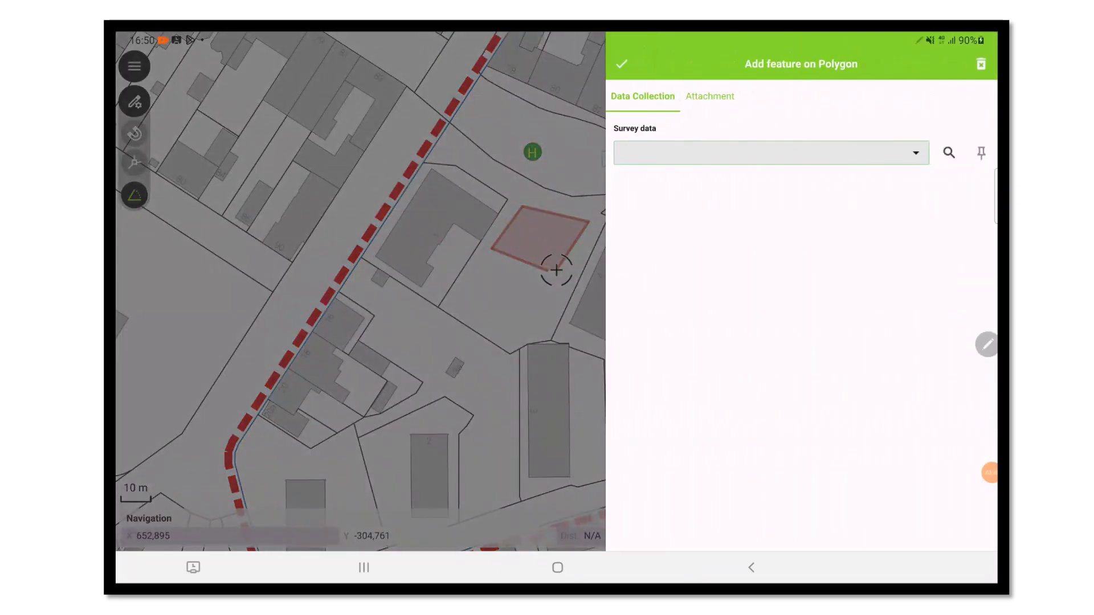
Set the new polygon's survey data to Pedestrian and save the feature
click(769, 153)
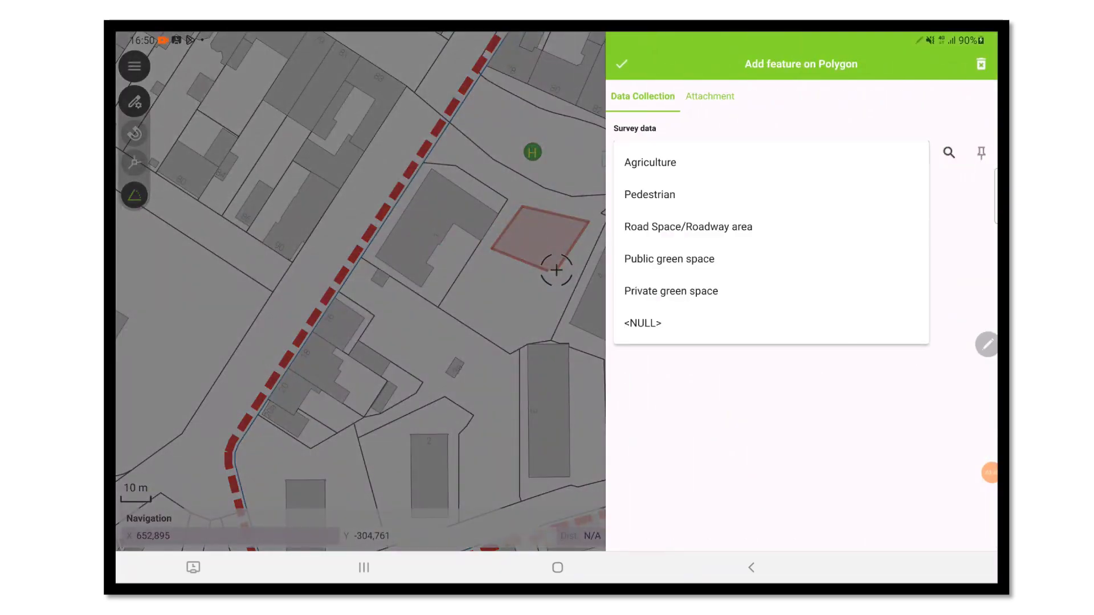
click(649, 195)
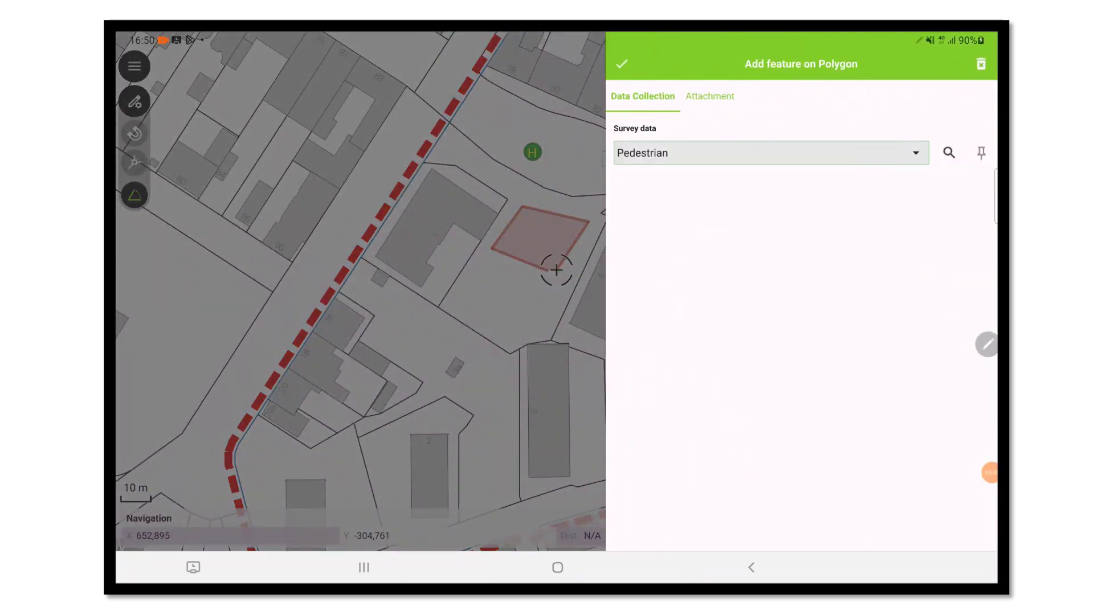
click(622, 64)
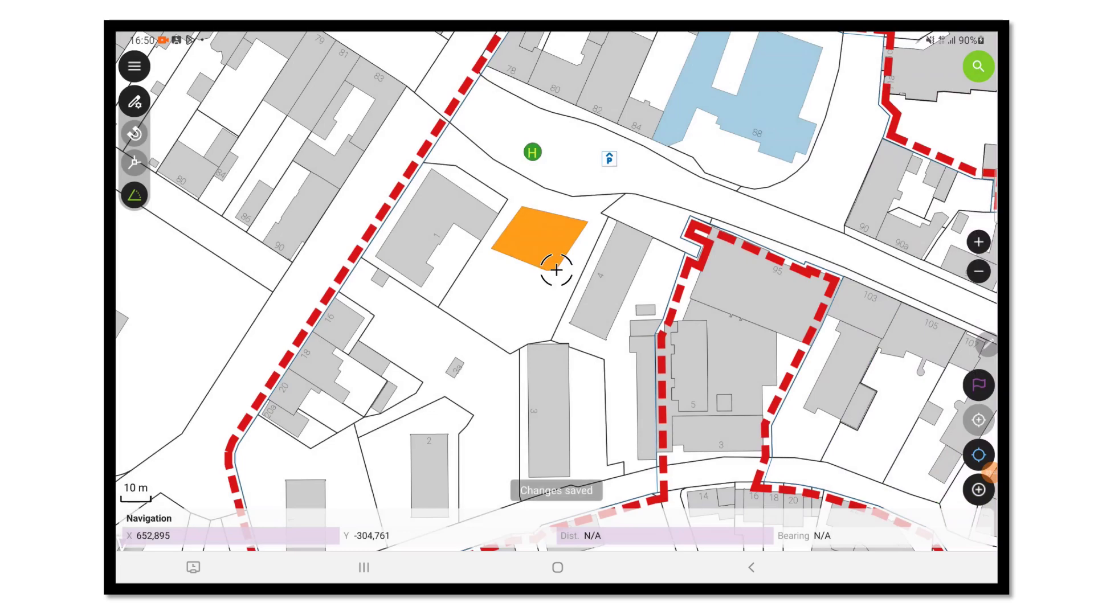
Switch the project back to browse mode and view the surveyed features on the map
click(134, 66)
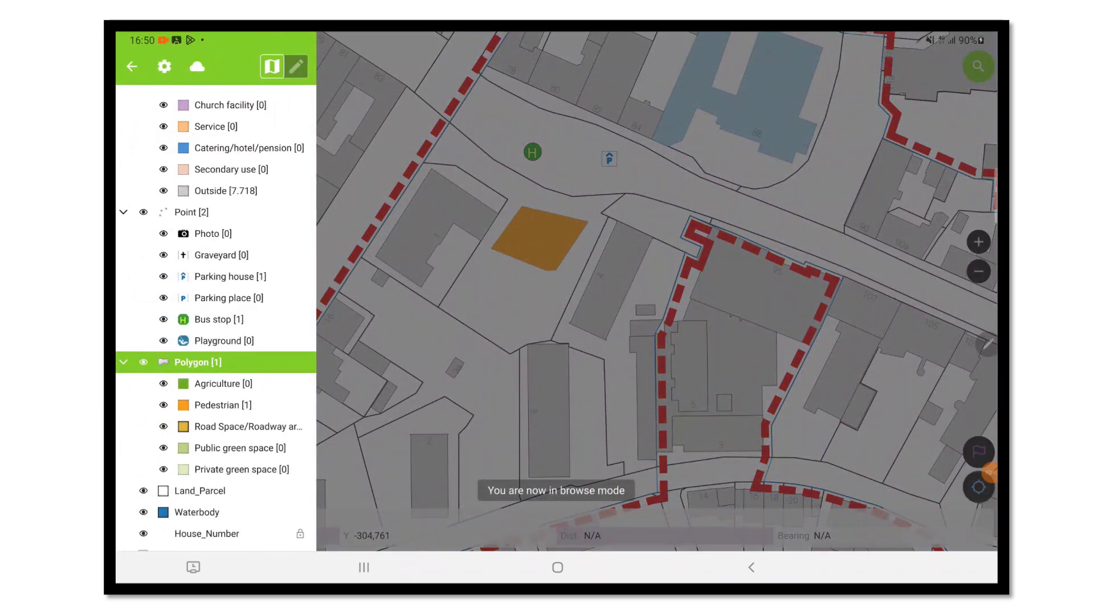
scroll(556, 291, down, 3)
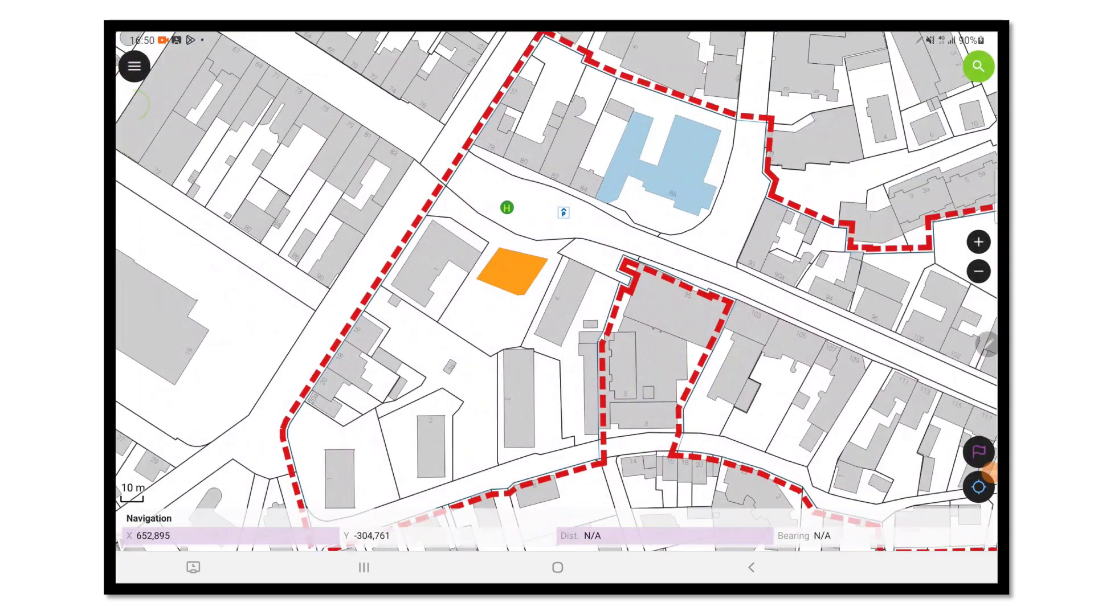
scroll(556, 291, up, 3)
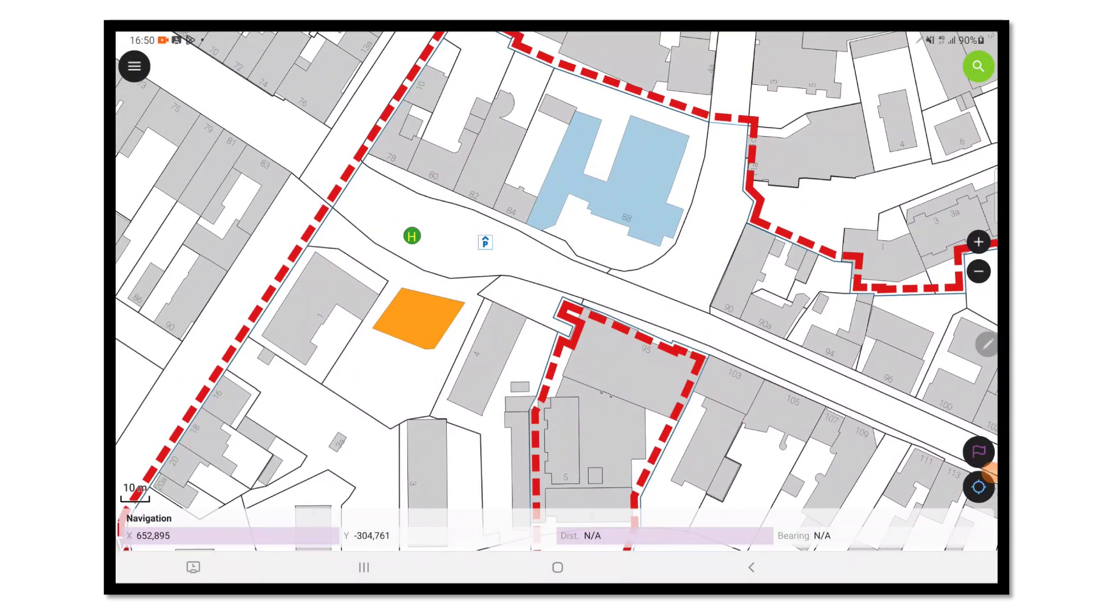
Print the current map to PDF and look over the exported plan with its legend and scale bar
click(134, 66)
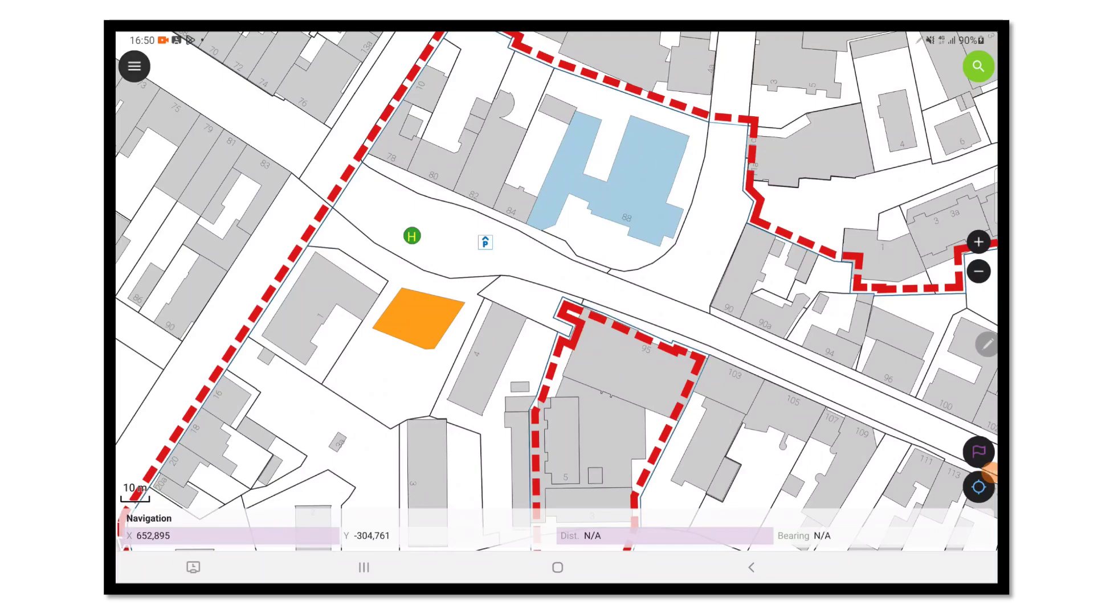
click(164, 66)
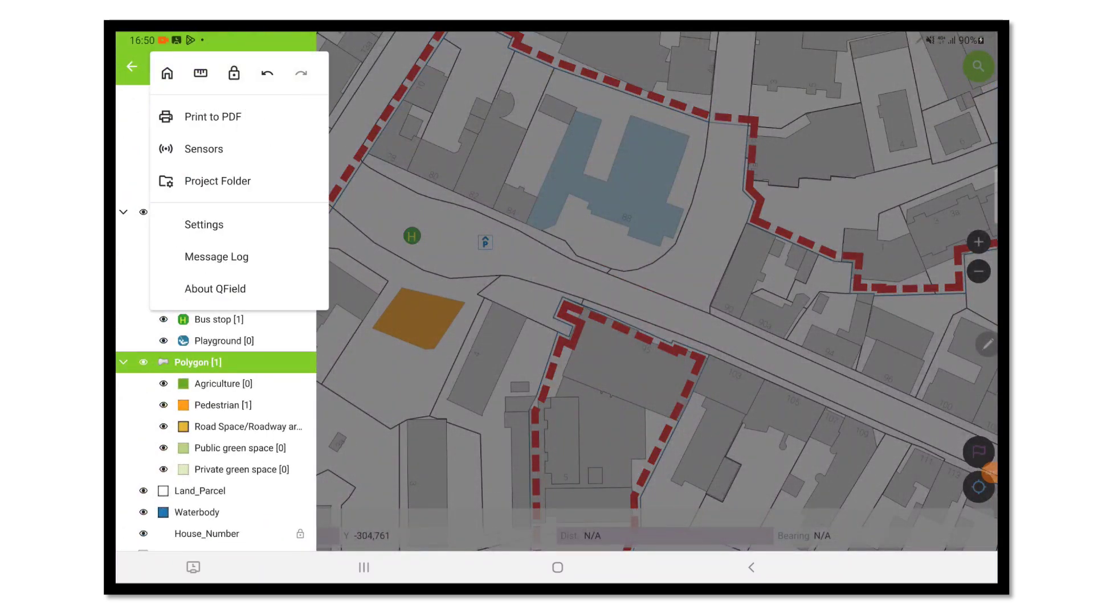
click(213, 116)
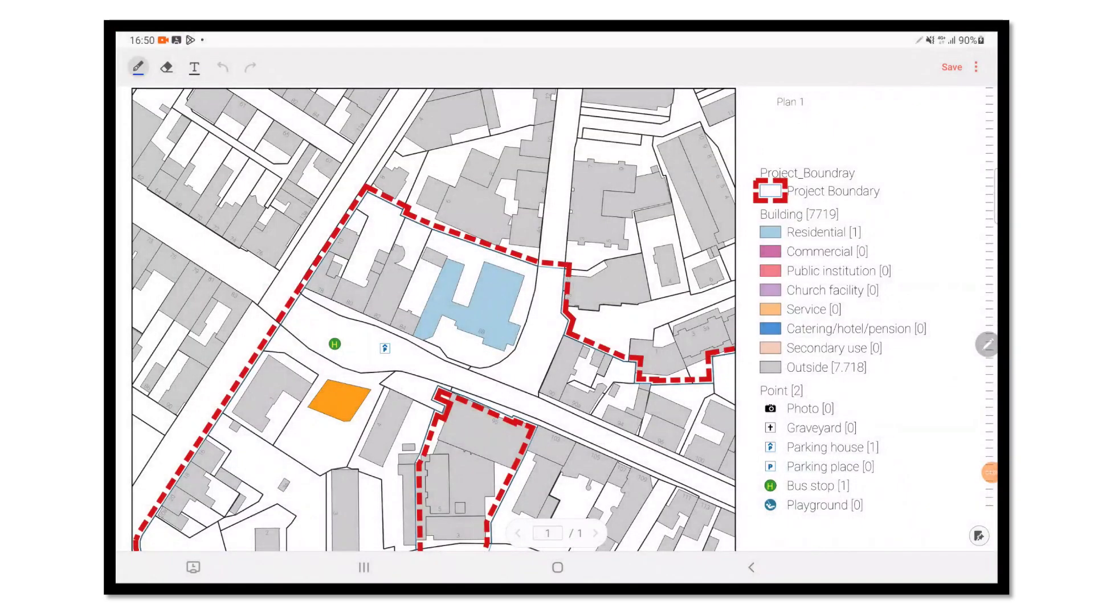
scroll(433, 319, down, 3)
scroll(433, 319, up, 3)
scroll(433, 319, down, 3)
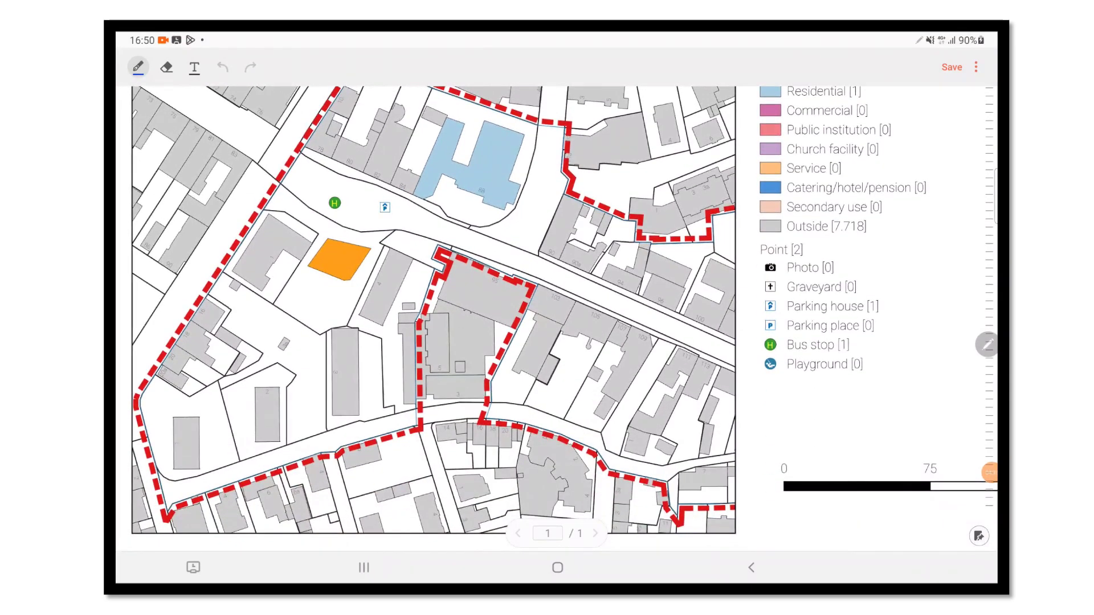
Switch from the exported plan back to the QField project and show the surveyed area on the map without the layer legend
scroll(433, 319, up, 1)
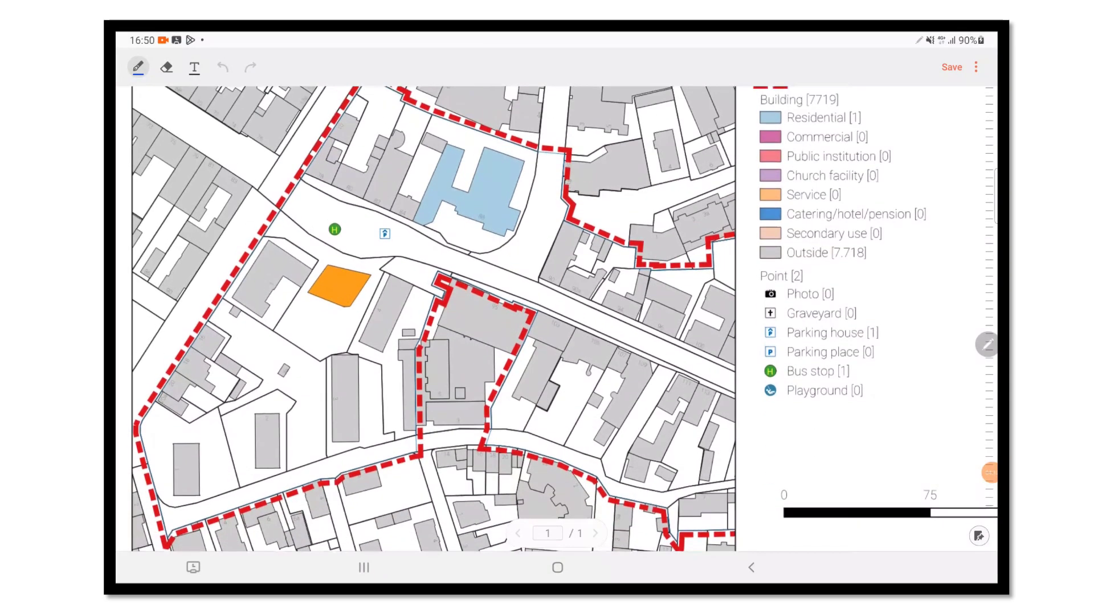
scroll(433, 319, down, 5)
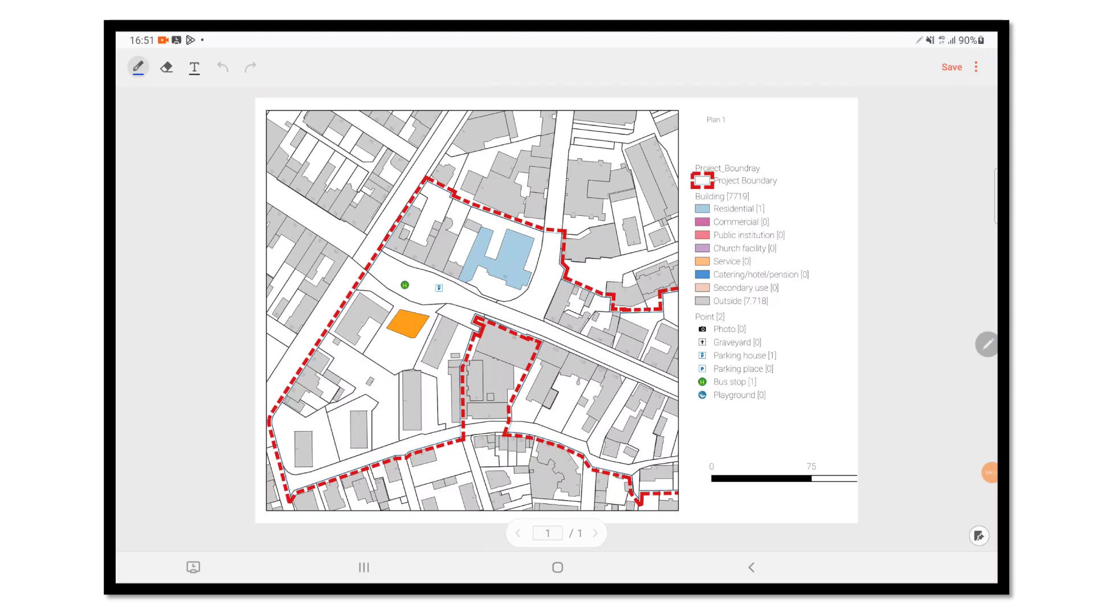
click(364, 568)
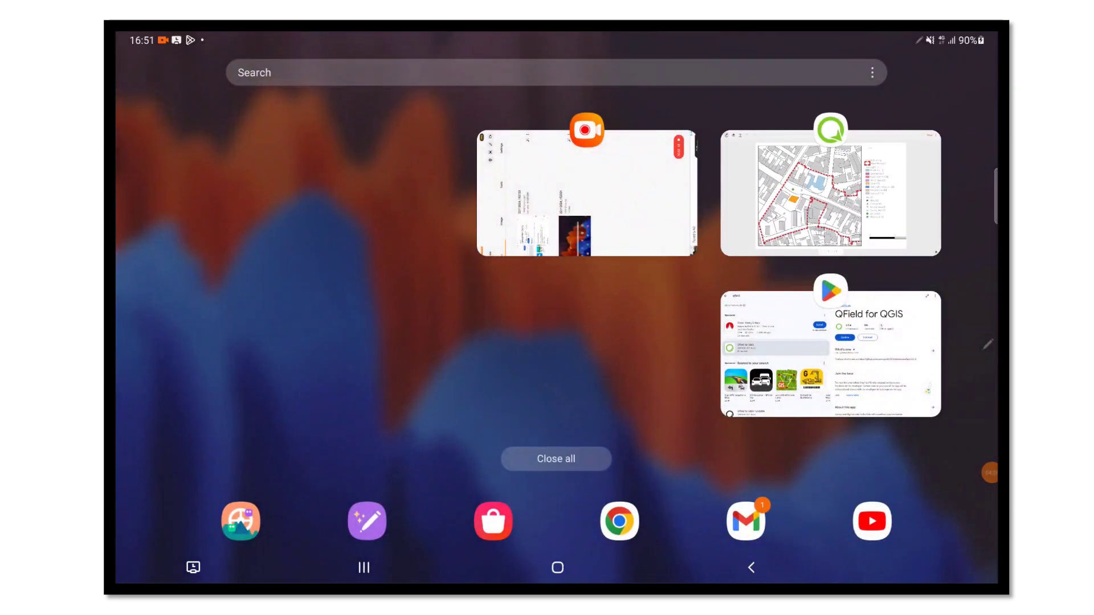
click(804, 203)
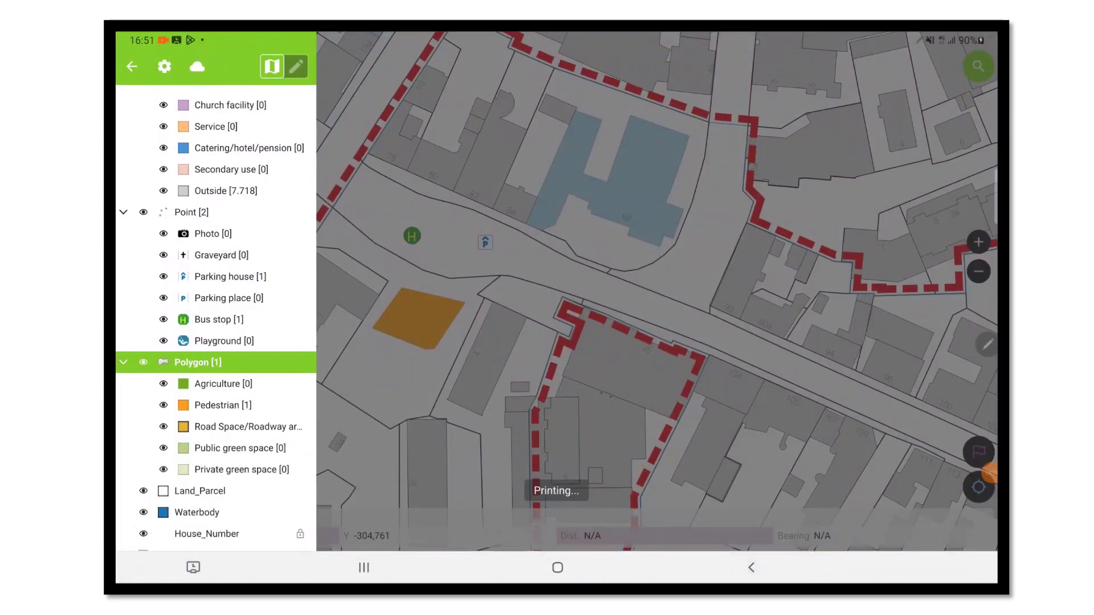
scroll(216, 319, down, 1)
scroll(216, 319, up, 3)
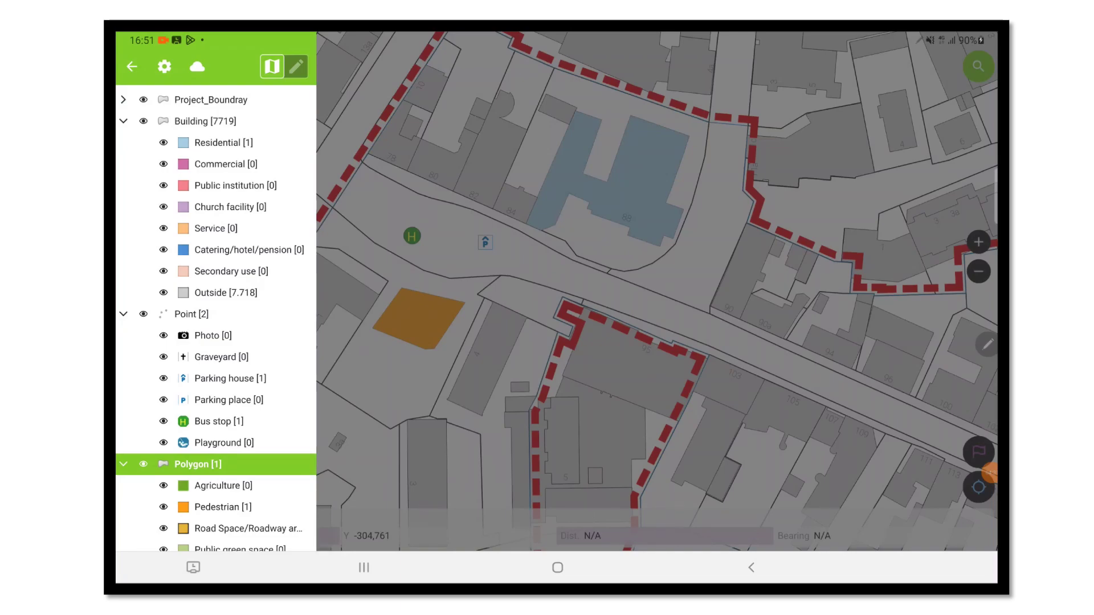
key(Escape)
scroll(556, 290, down, 2)
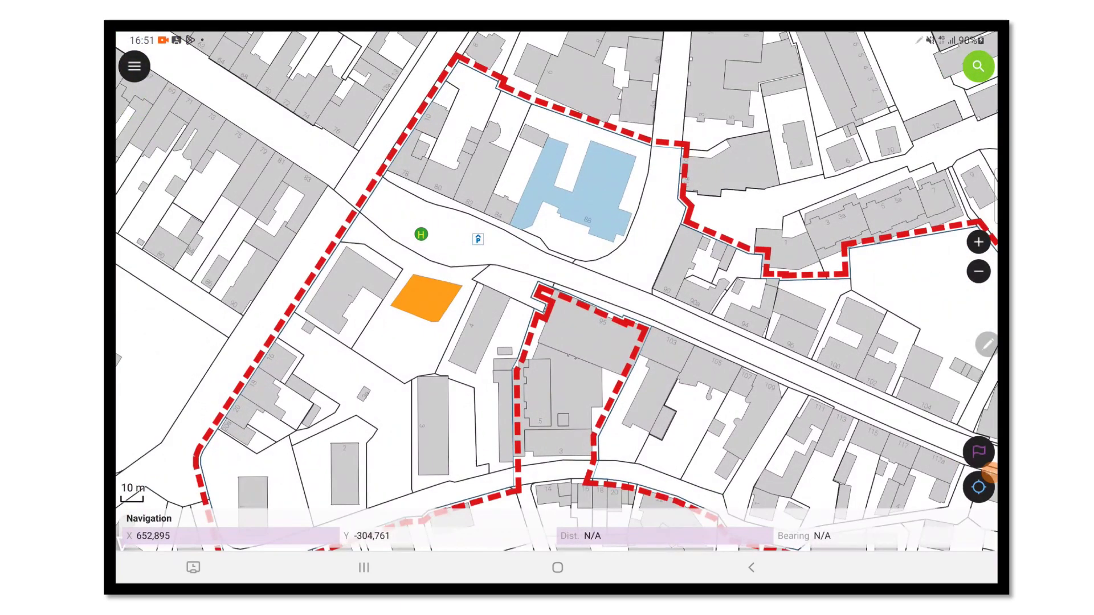
Open the building directly north of the parking house symbol for attribute editing and set its usage to Commercial
click(473, 175)
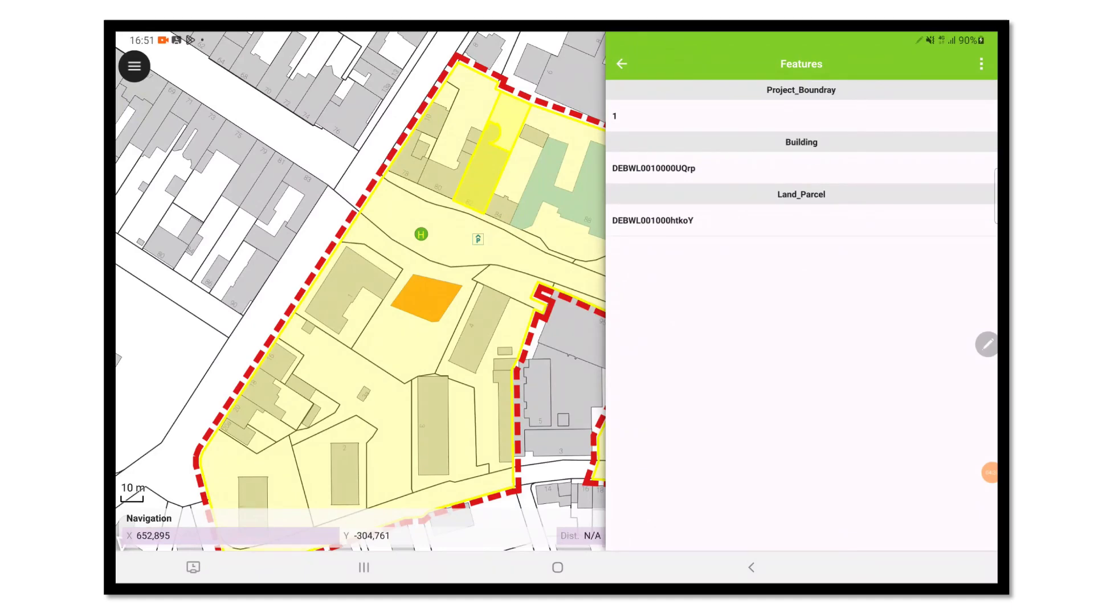
click(653, 168)
click(949, 63)
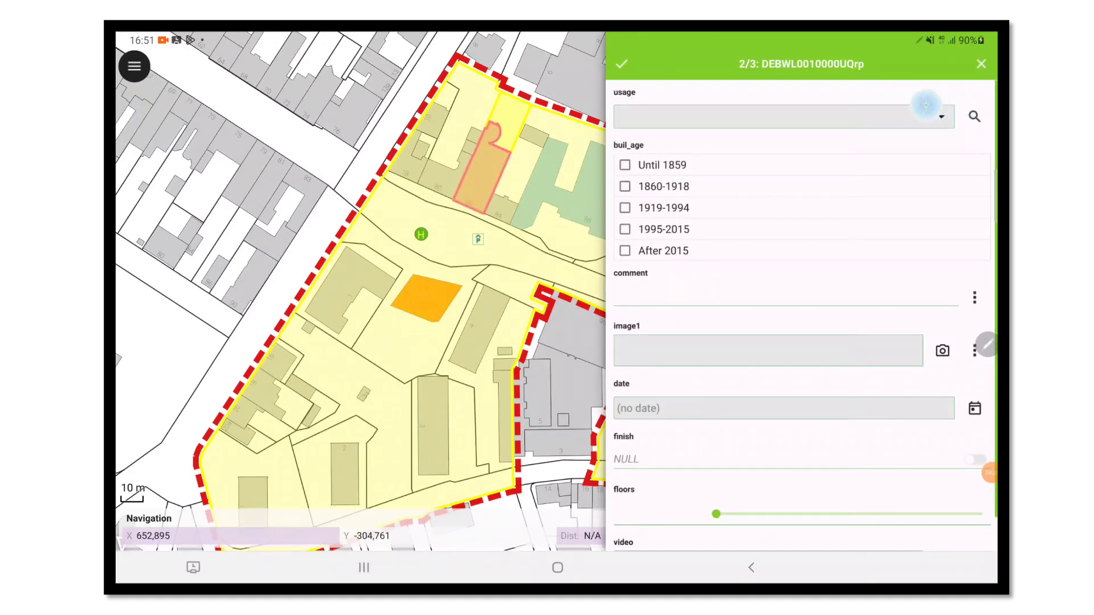
click(926, 105)
click(654, 159)
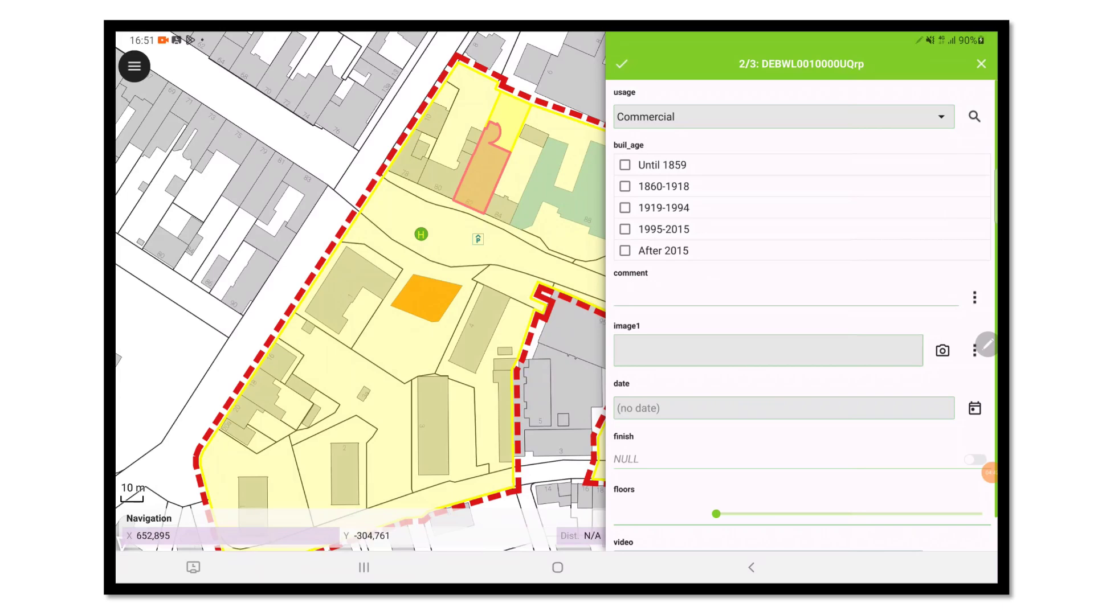
Enter "Hello" as the comment for the building north of the parking house symbol
click(677, 295)
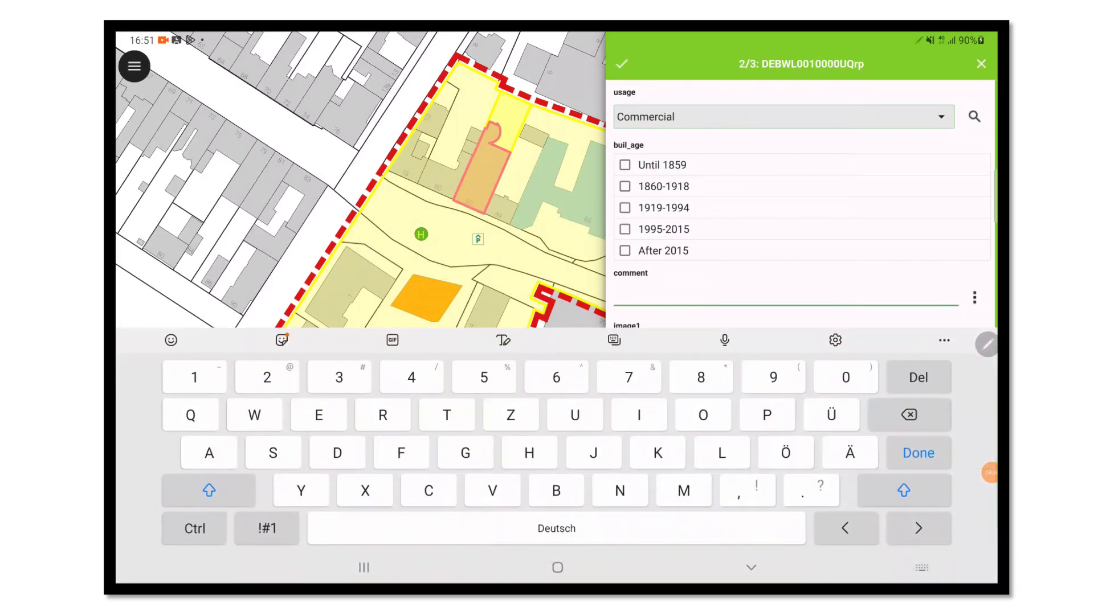
text(Hw)
key(BackSpace)
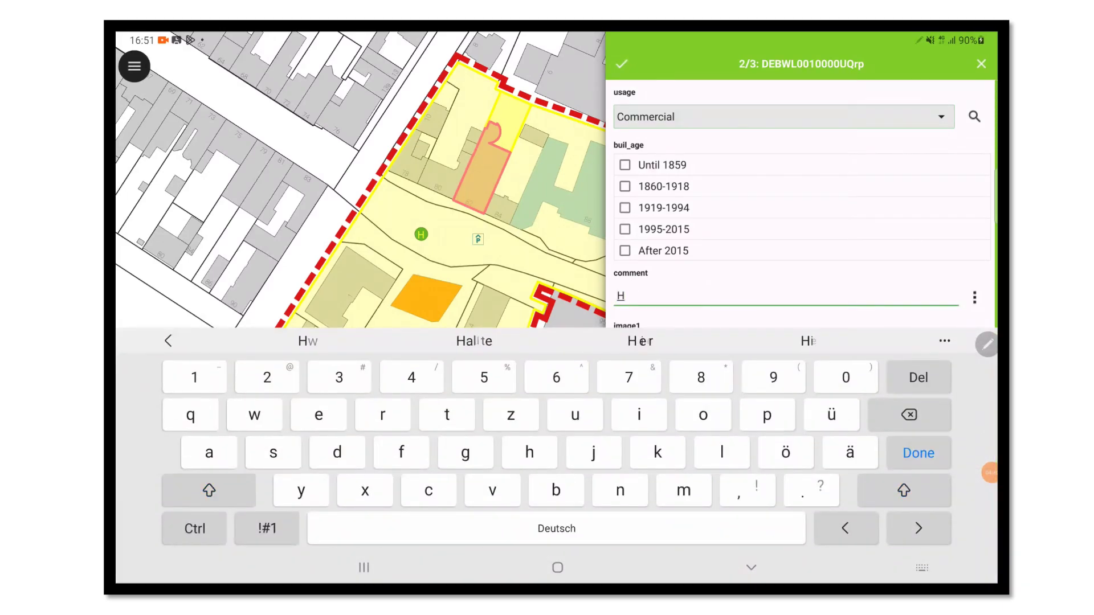
text(ello)
key(Return)
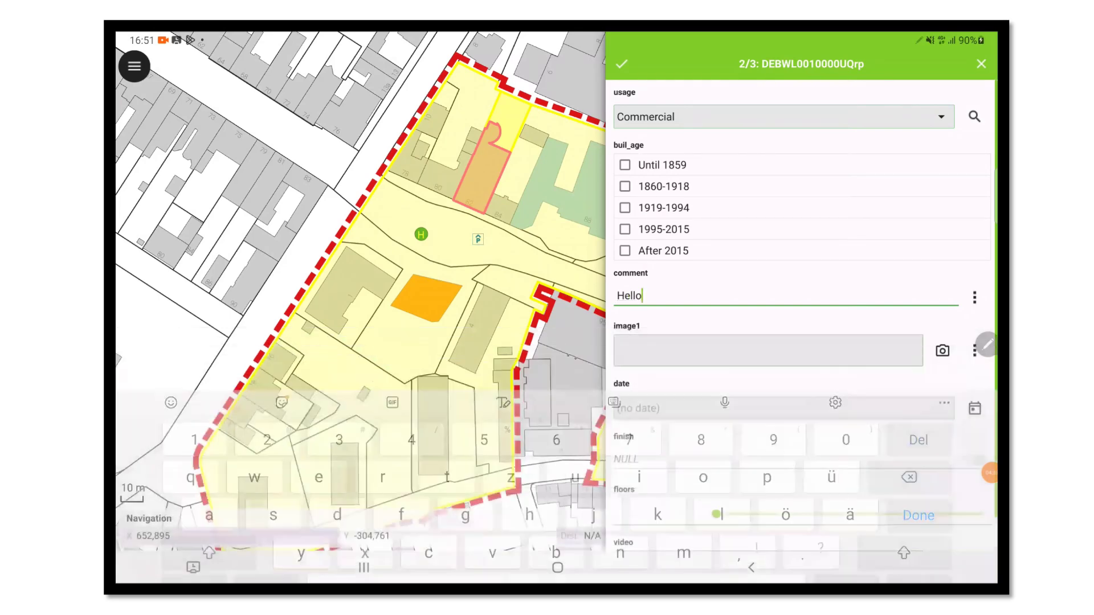
Set the building's floors to 5, save the changes and leave its attribute form
scroll(797, 284, down, 2)
scroll(798, 314, up, 1)
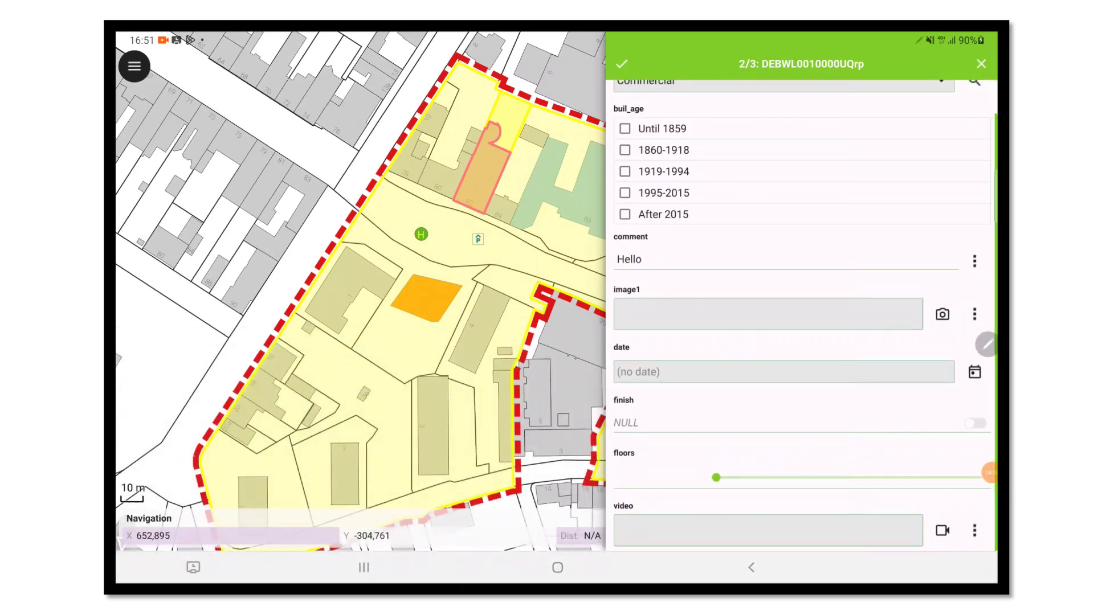
drag(716, 478, 834, 478)
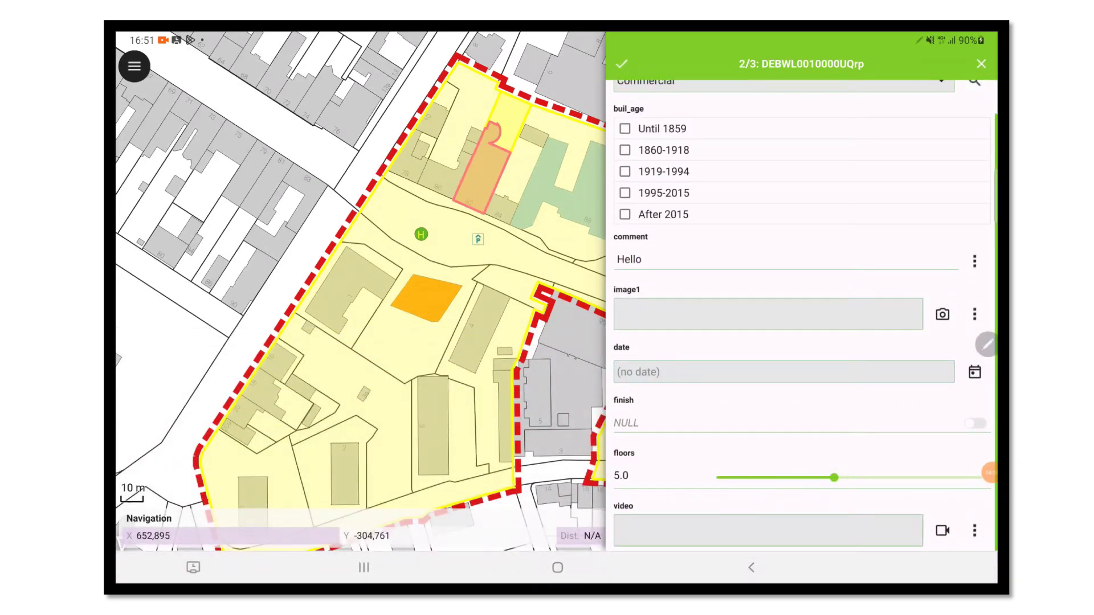
click(621, 63)
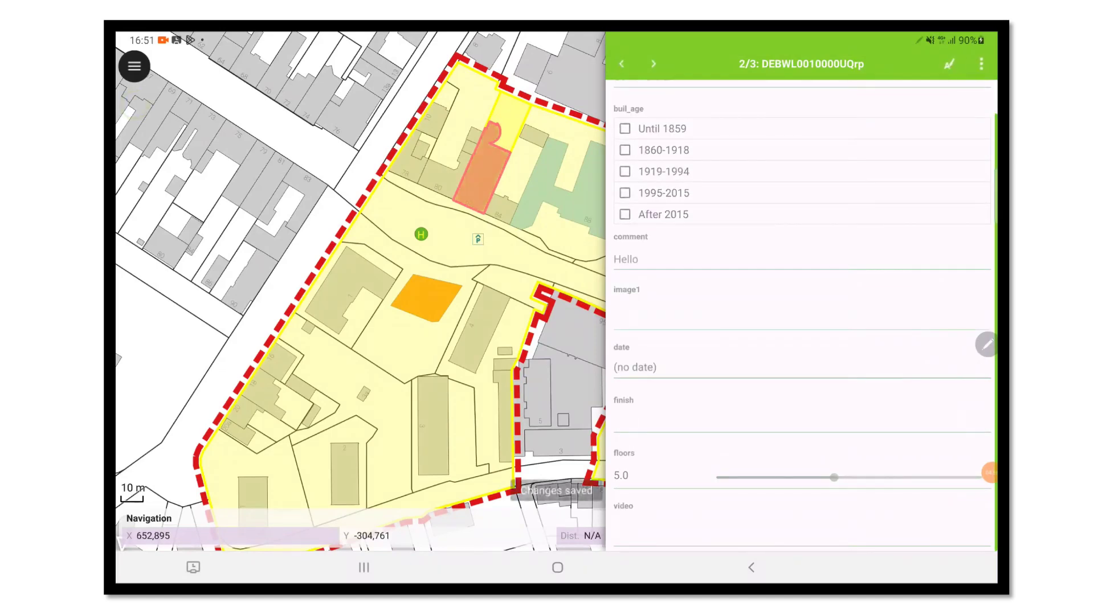
click(751, 568)
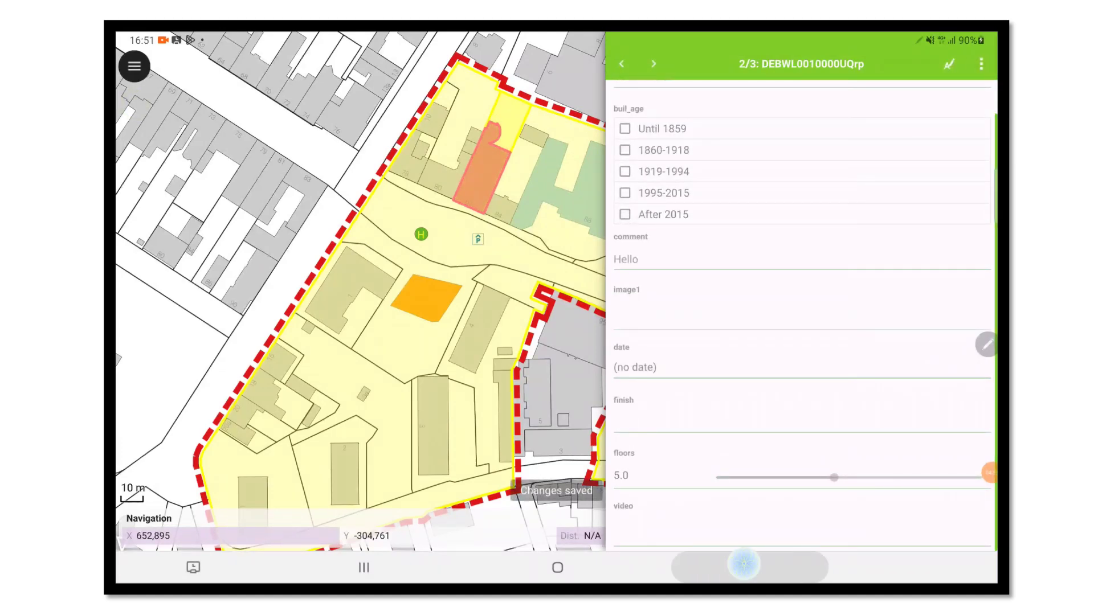
click(752, 567)
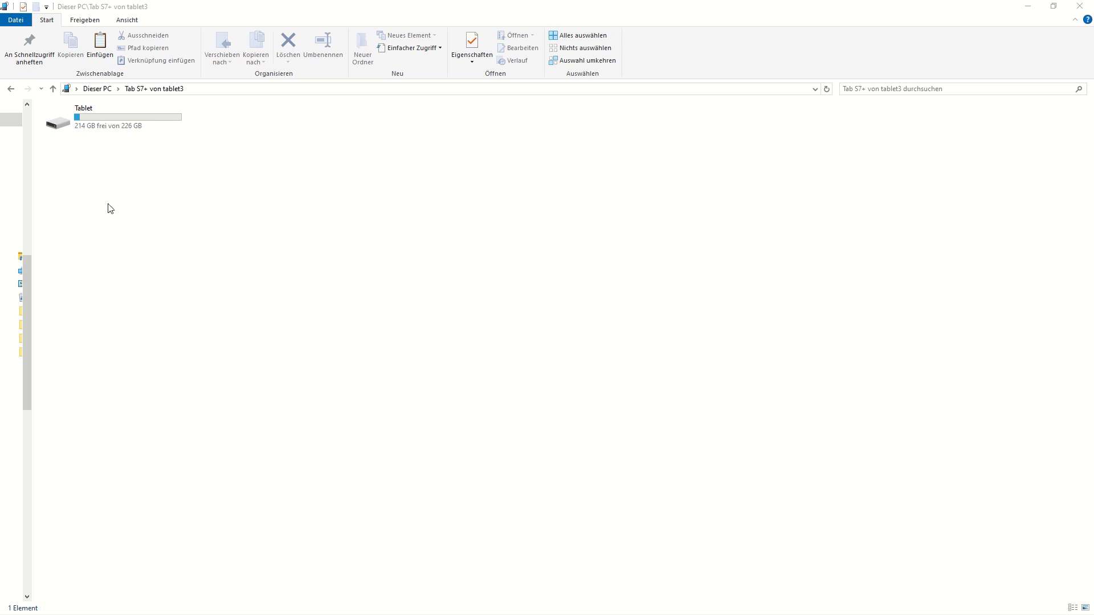
In Windows Explorer, browse the connected tablet's storage to Android\data\ch.opengis.qfield\files\Imported Projects\Test
double_click(97, 126)
click(218, 126)
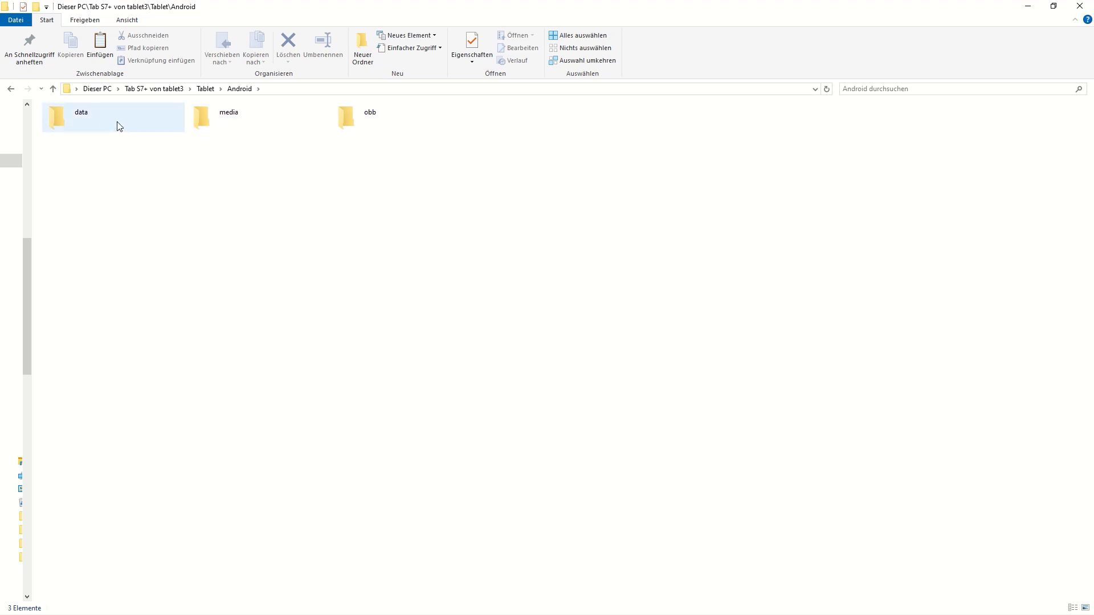
double_click(119, 126)
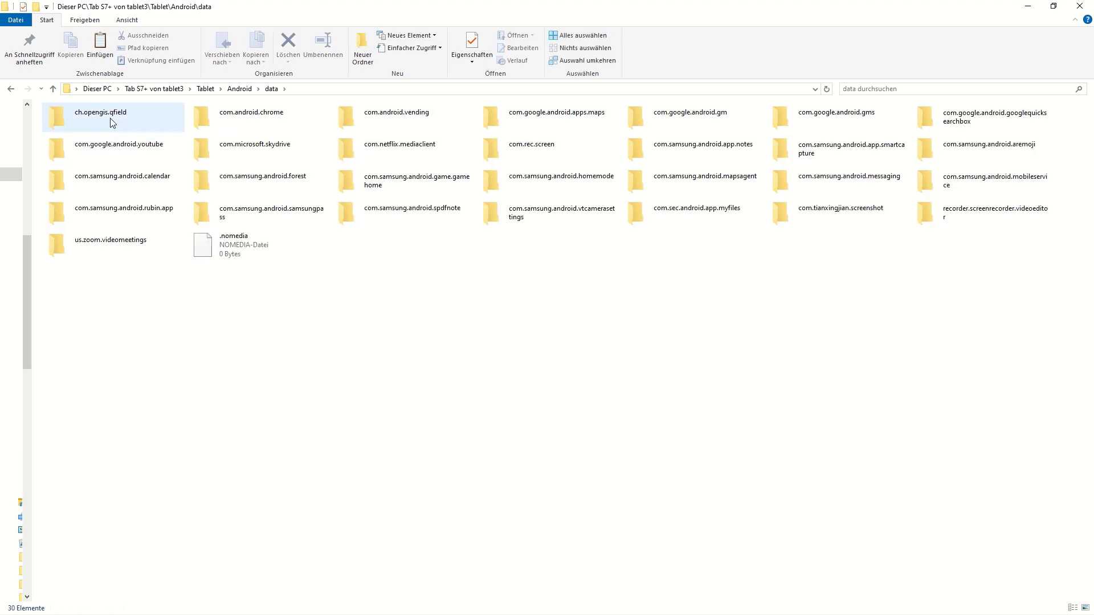
double_click(109, 124)
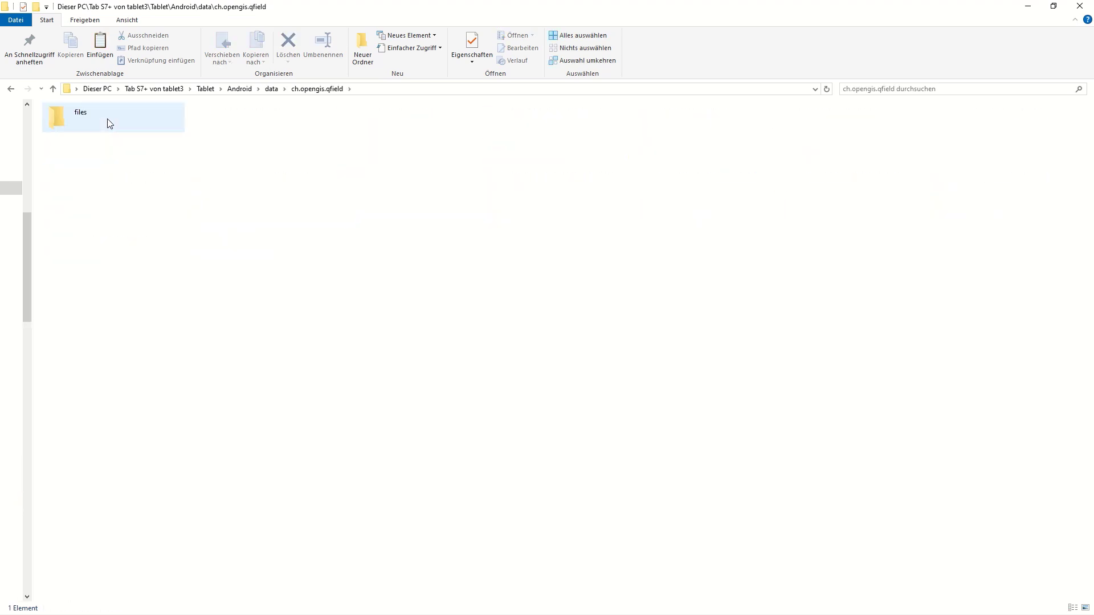
double_click(103, 121)
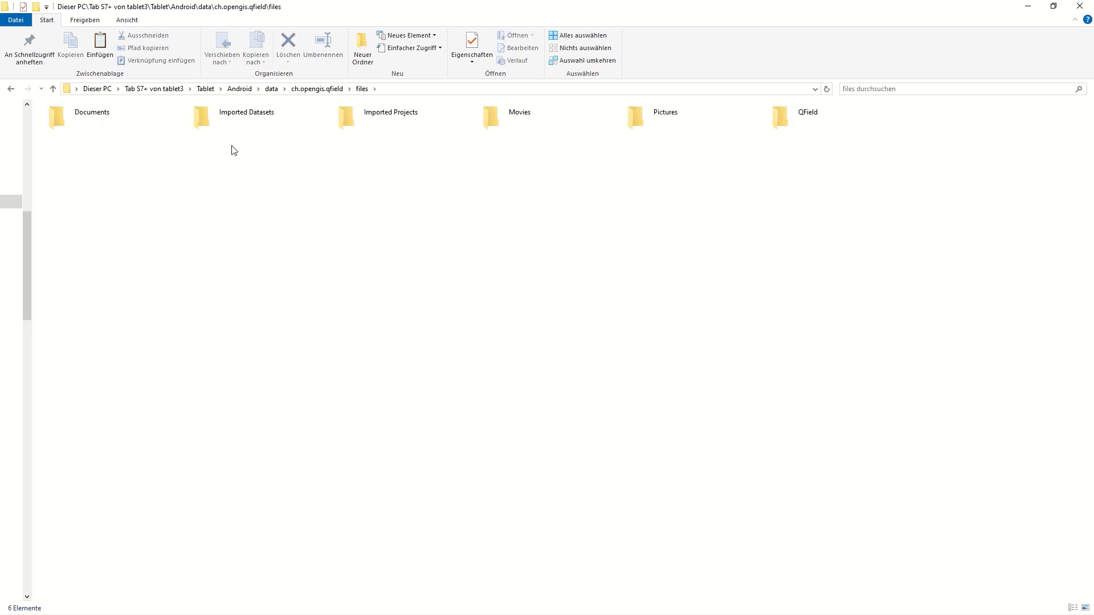
double_click(342, 123)
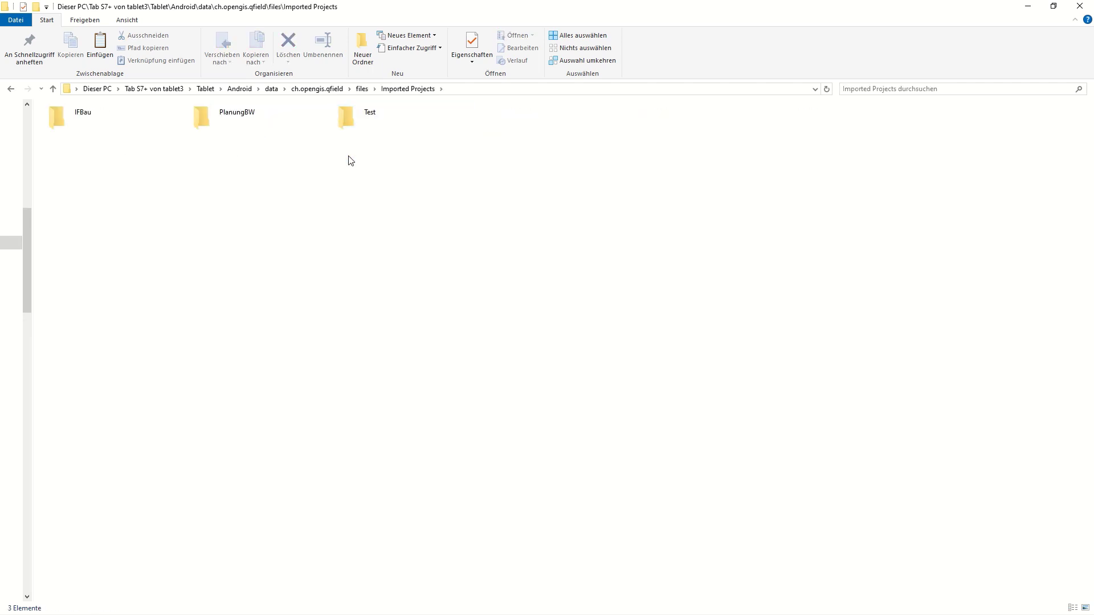
double_click(368, 123)
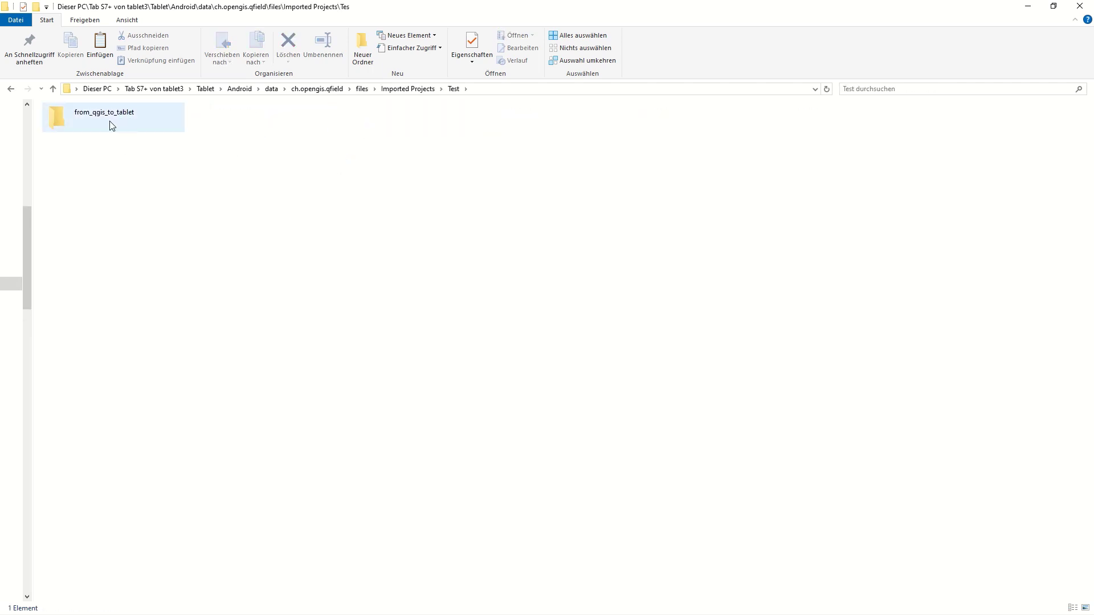
Copy the from_qgis_to_tablet folder from the tablet into the QFiled_Tut_1 project folder on the desktop
click(110, 124)
right_click(108, 122)
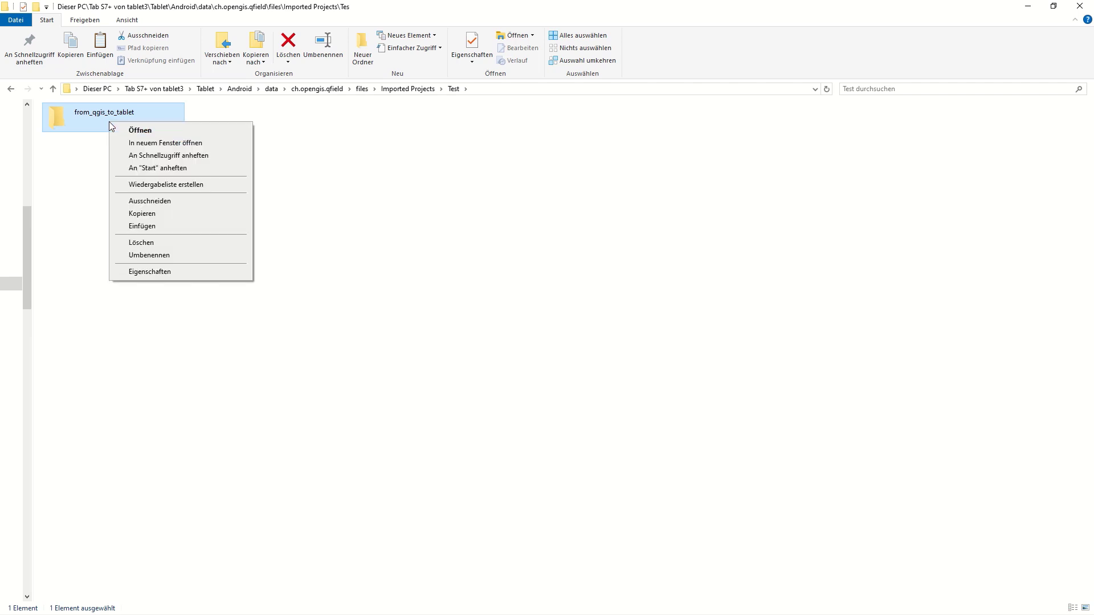
click(140, 216)
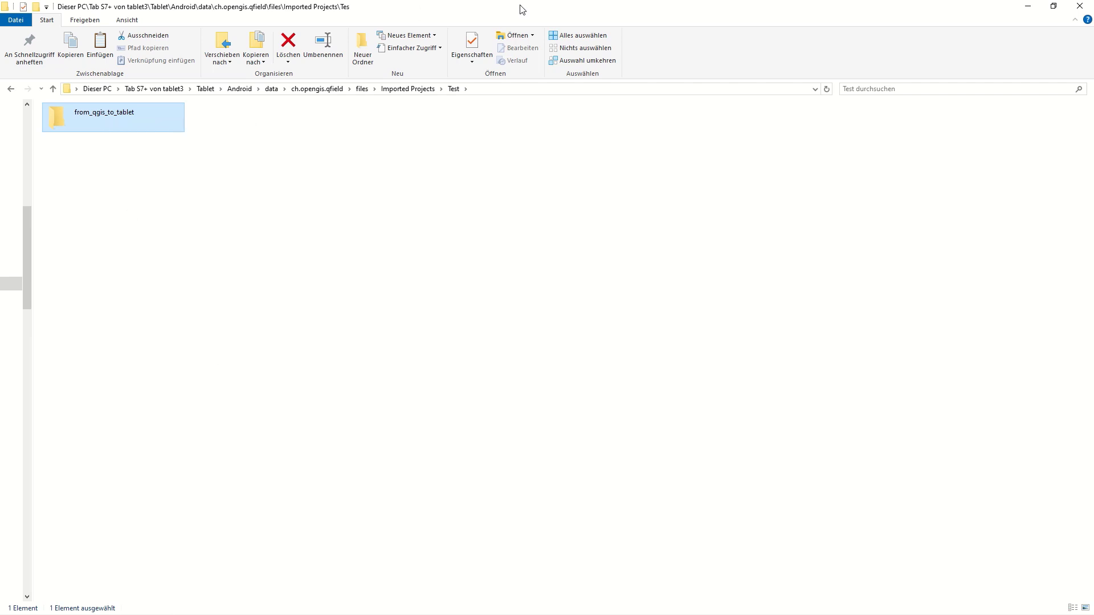
click(1029, 7)
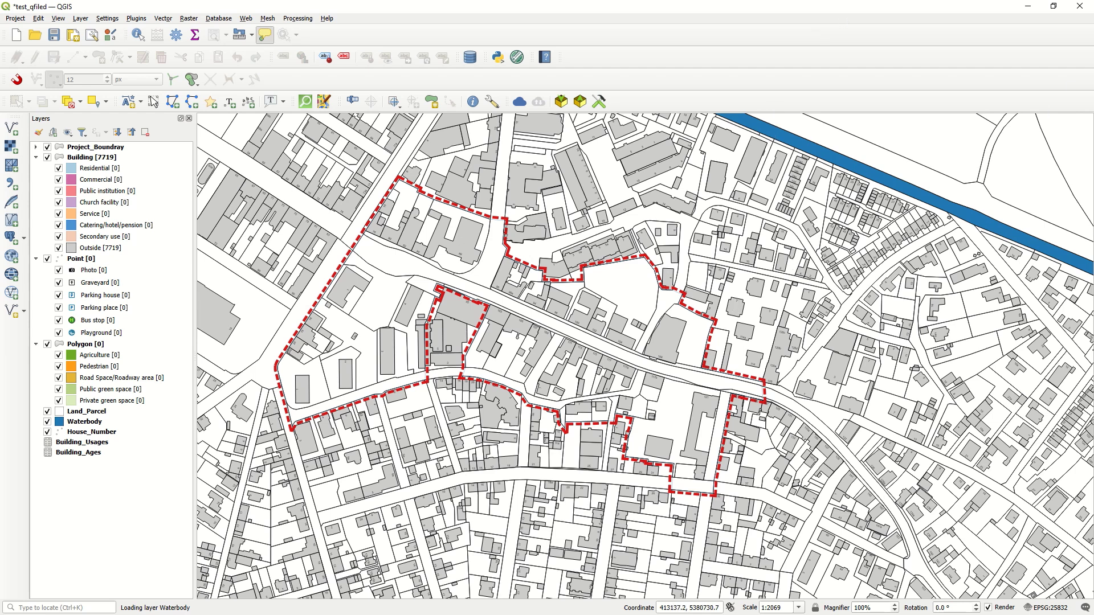
key(alt+Tab)
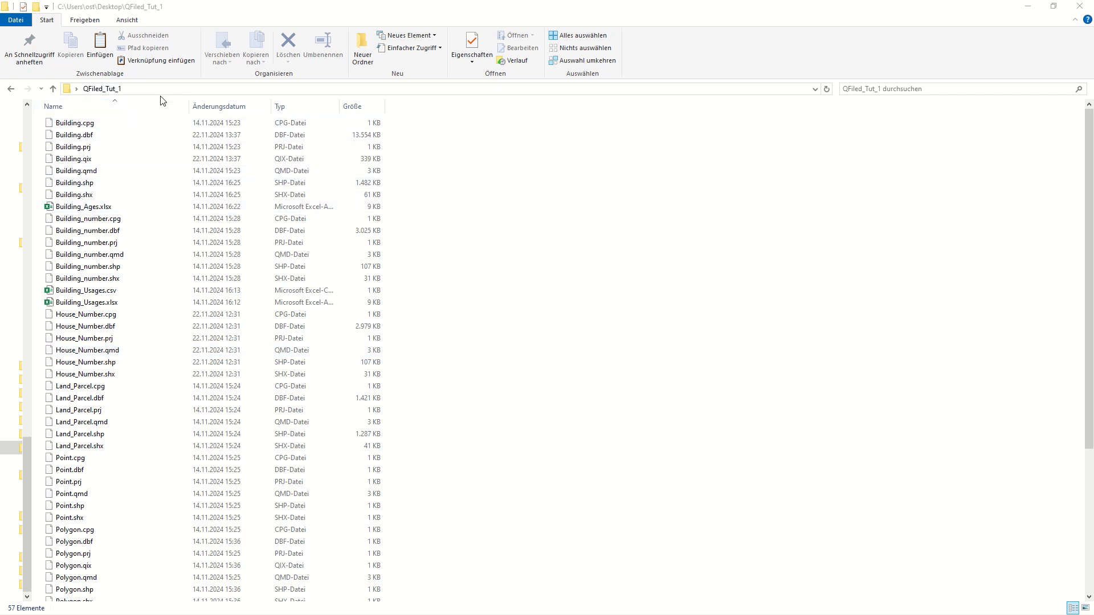
right_click(448, 213)
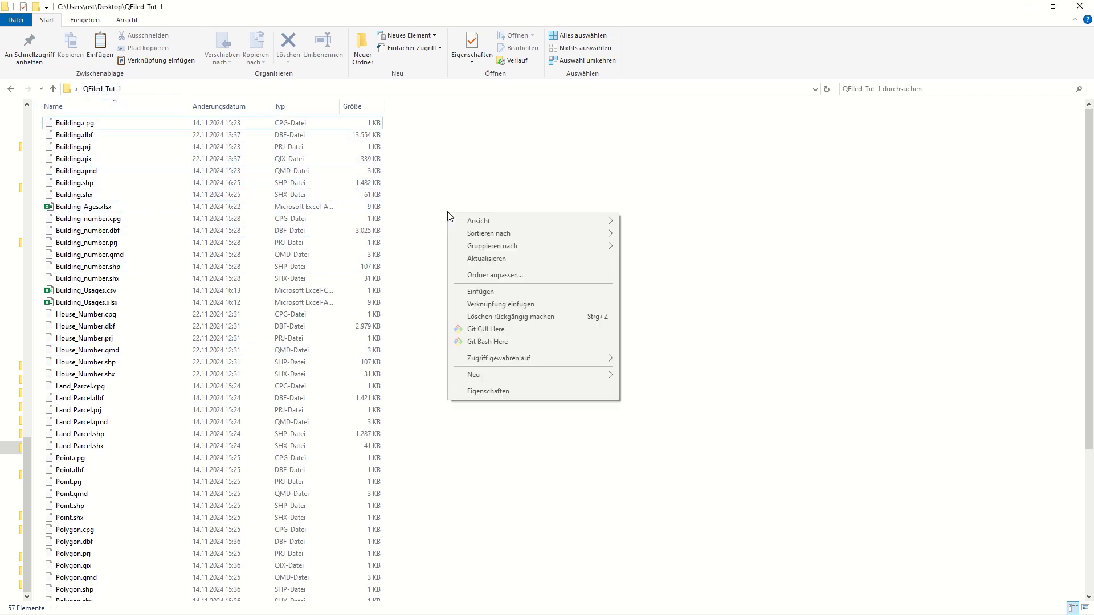
click(504, 293)
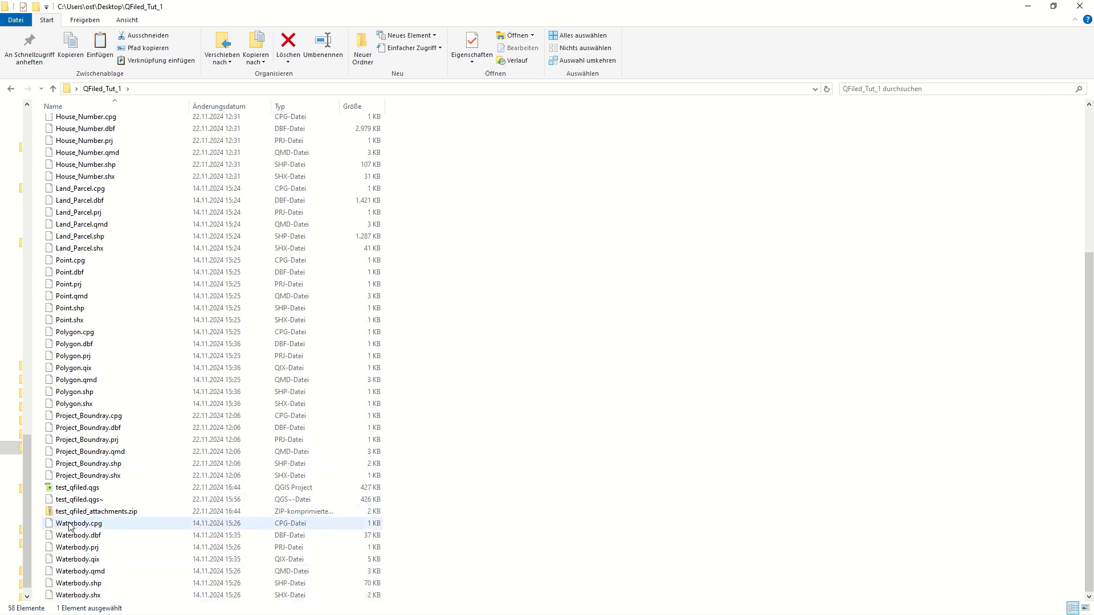
Look through the copied from_qgis_to_tablet folder, checking its DCIM and video subfolders and the plan1-20241122_165049.pdf plan
scroll(114, 399, up, 6)
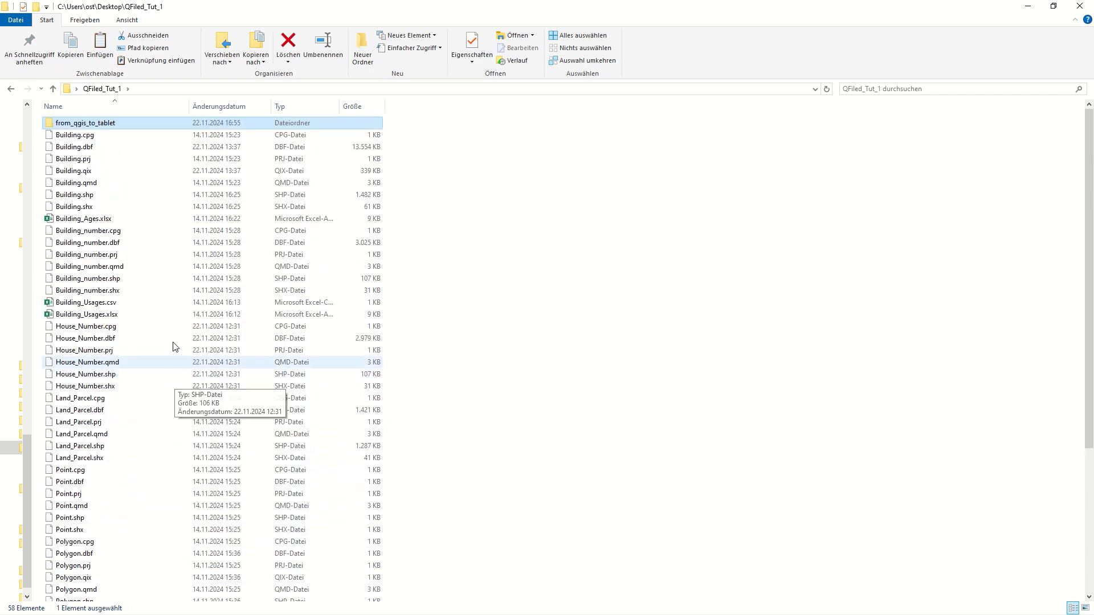
double_click(108, 125)
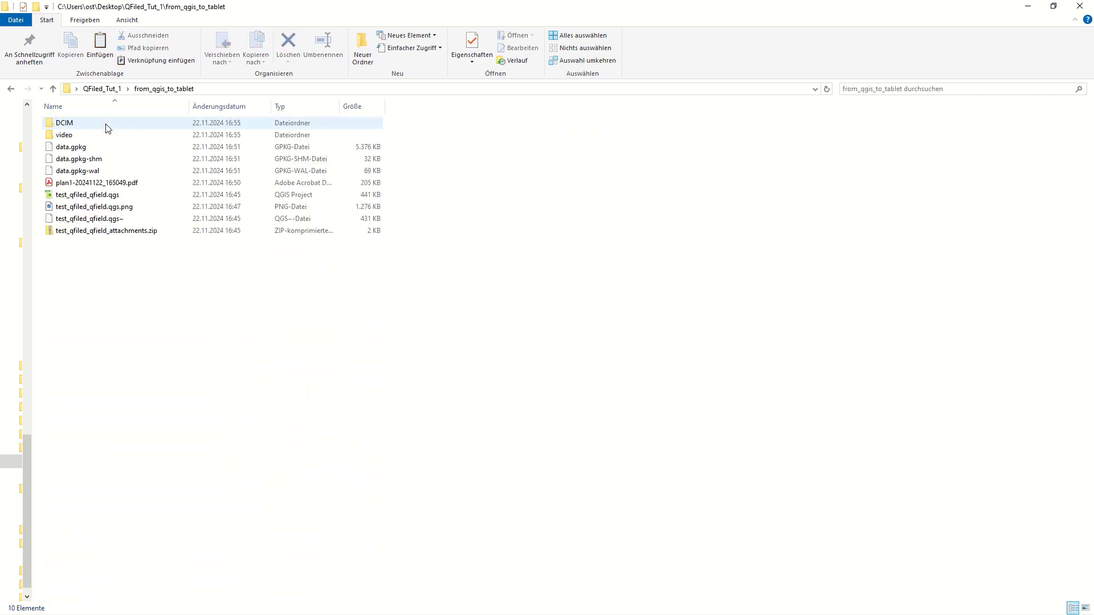
double_click(72, 128)
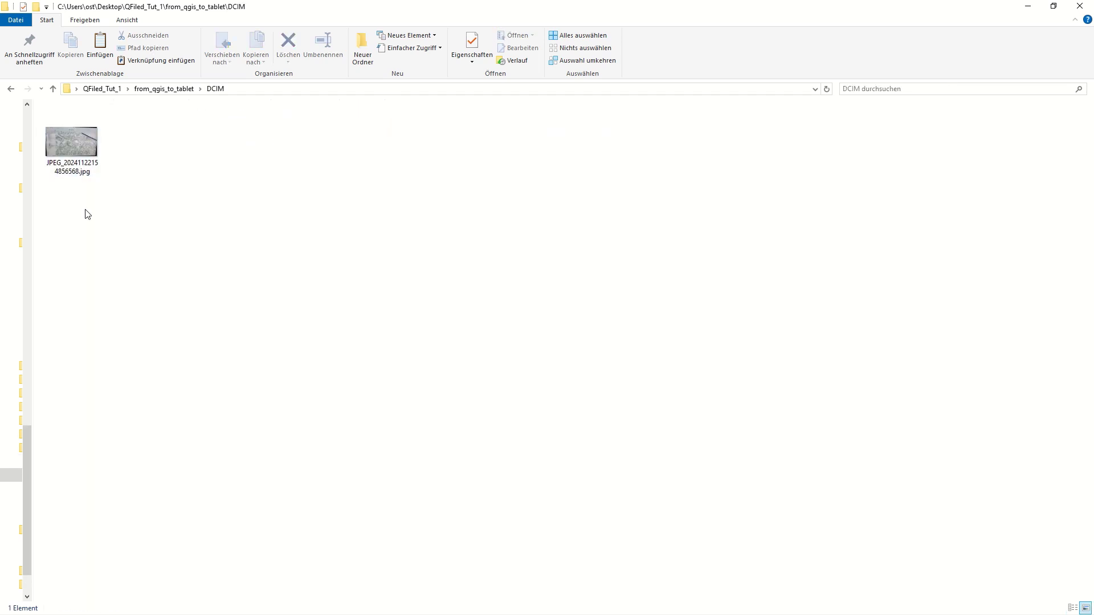
click(10, 90)
double_click(74, 131)
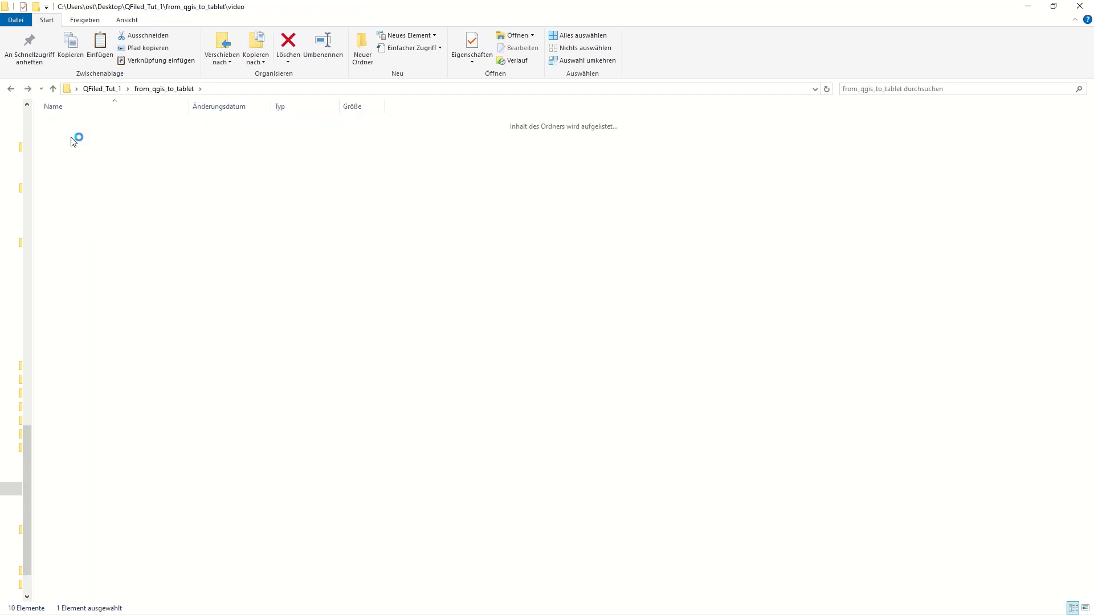
click(11, 89)
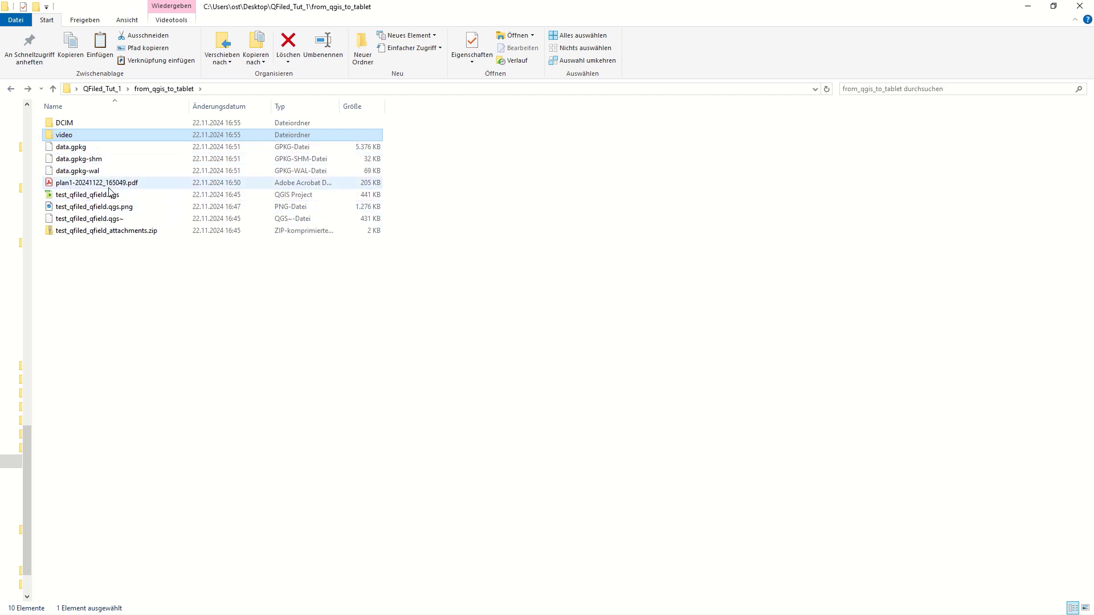
double_click(83, 184)
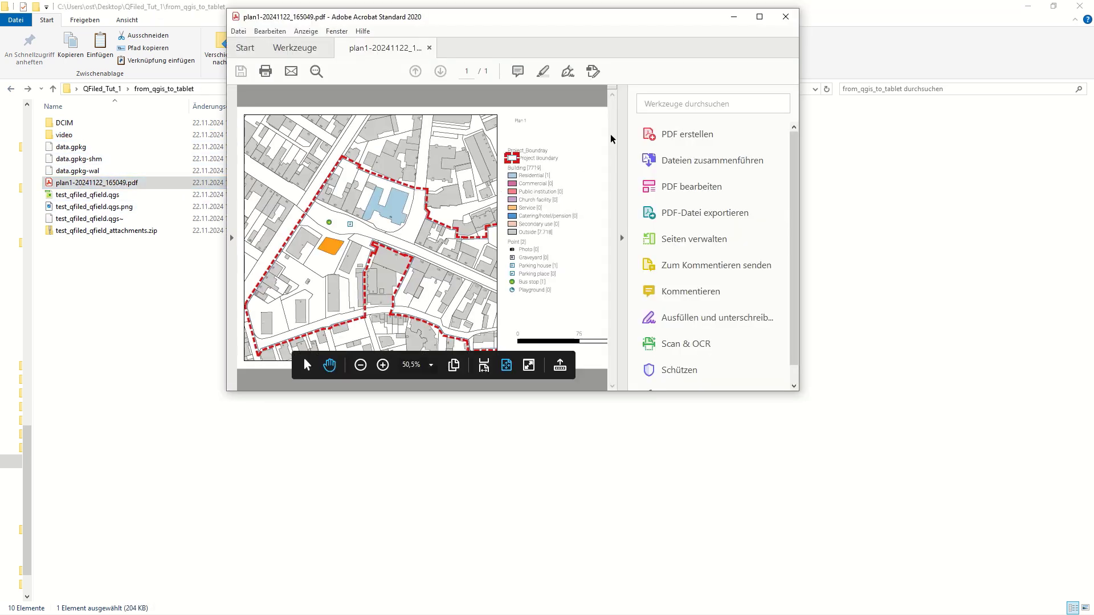
Leave the PDF plan and folder window, switch to QGIS and open QFieldSync's Synchronize from QField dialog for the test_qfiled project
click(734, 17)
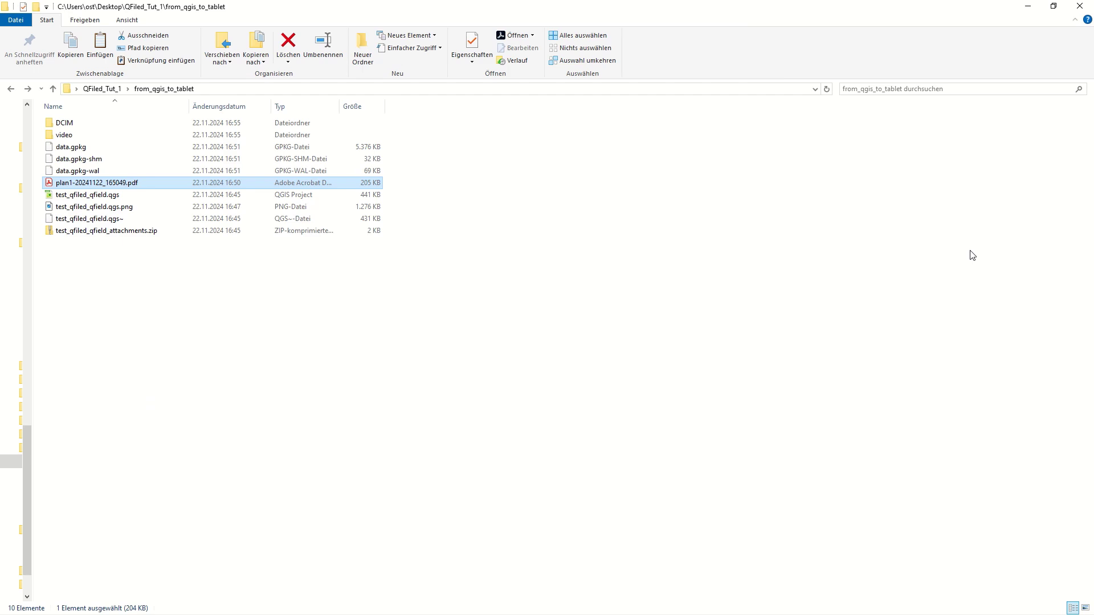
click(1027, 6)
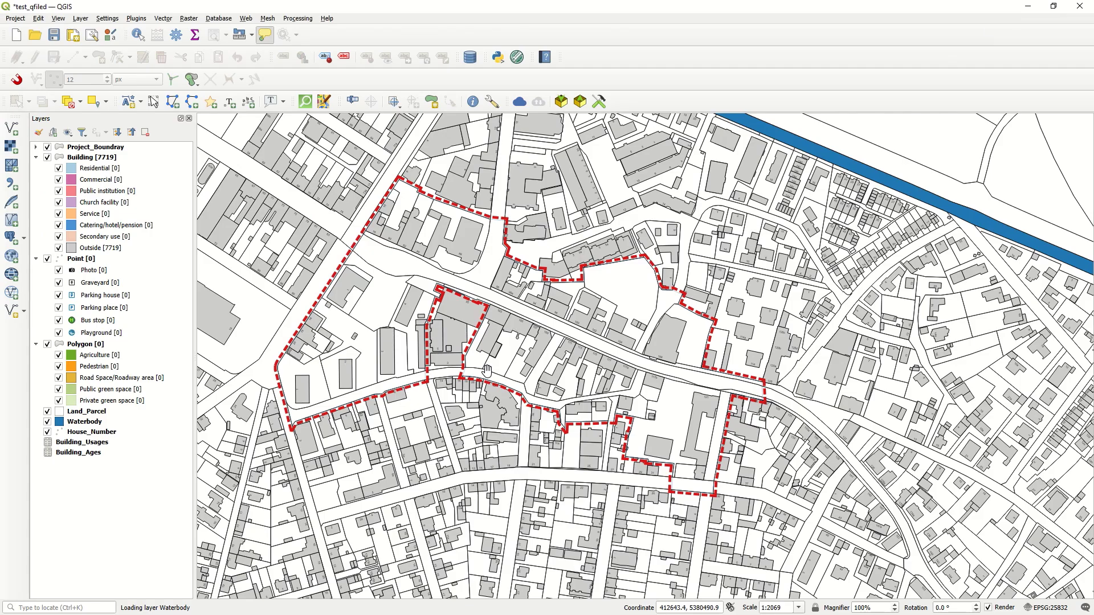
drag(519, 334, 481, 321)
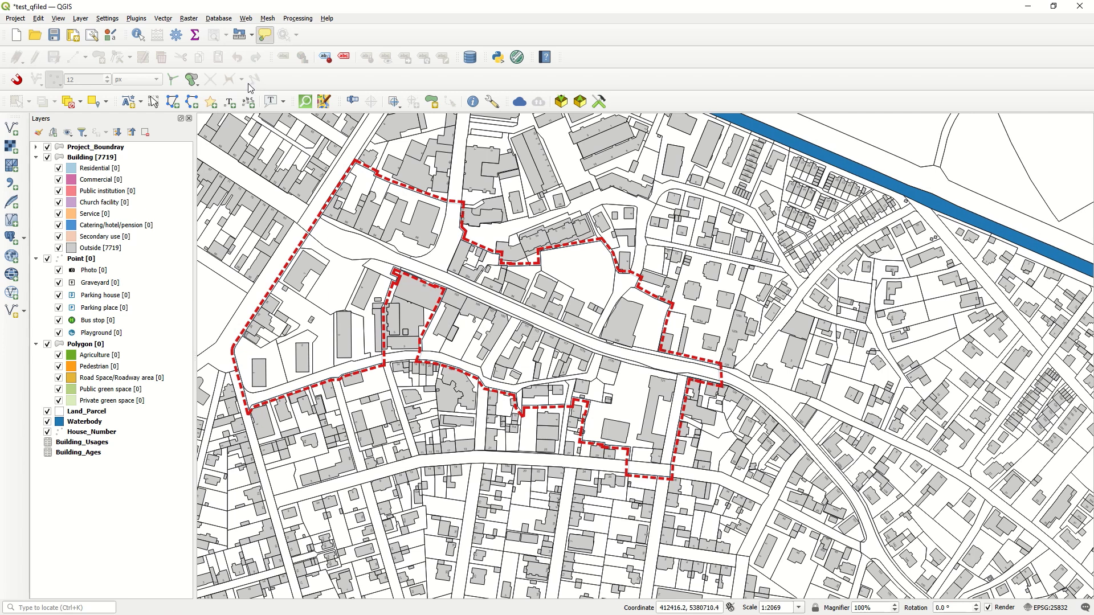
click(137, 18)
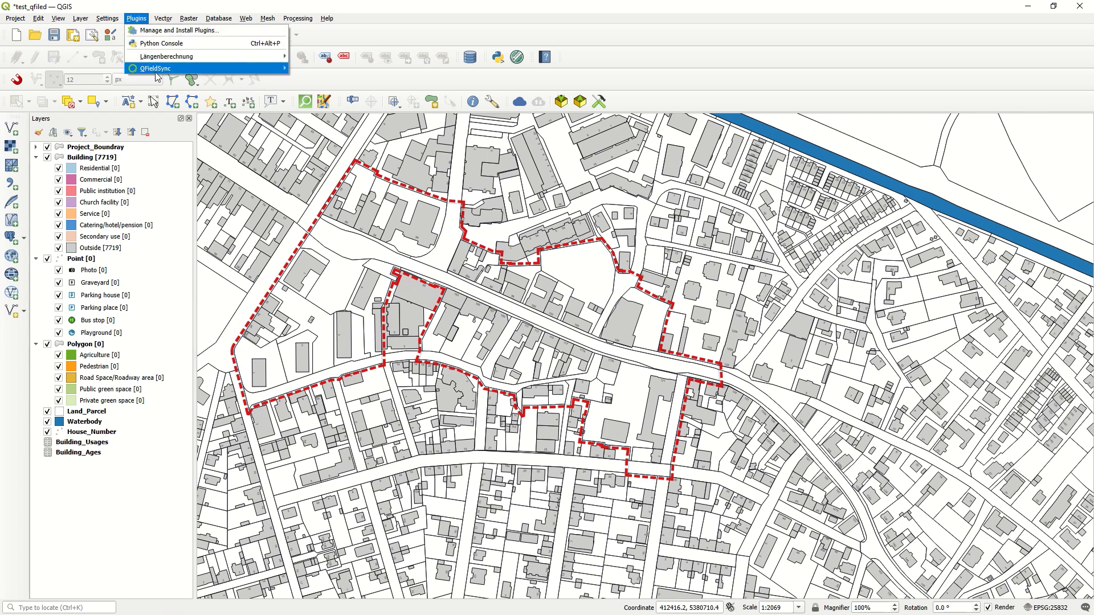
mouse_move(156, 70)
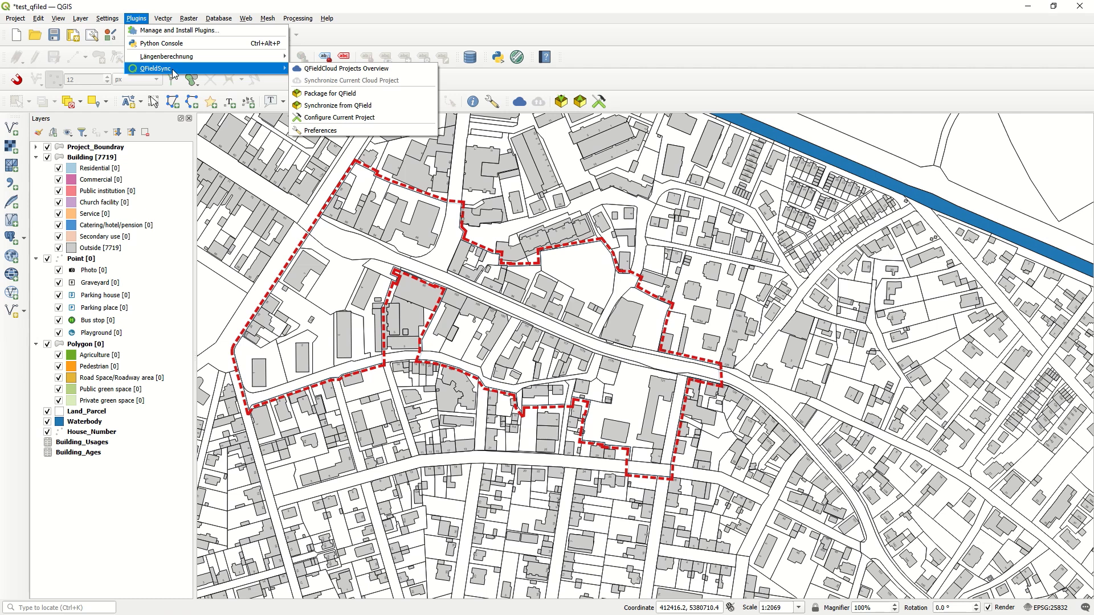
click(389, 110)
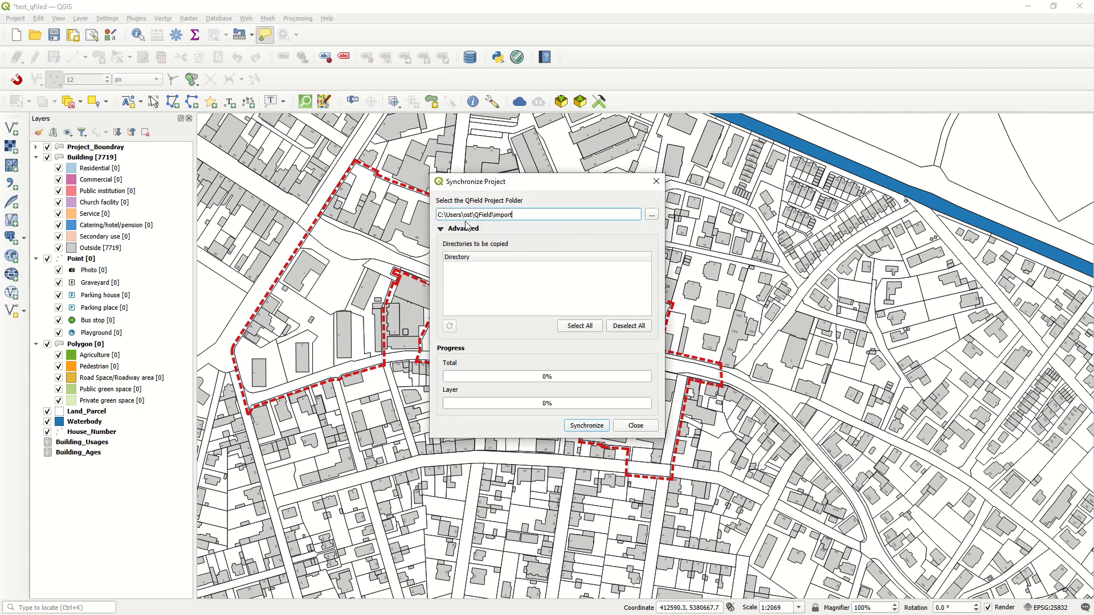
Choose Desktop/QFiled_Tut_1/from_qgis_to_tablet as the QField project folder and synchronize the project
click(651, 215)
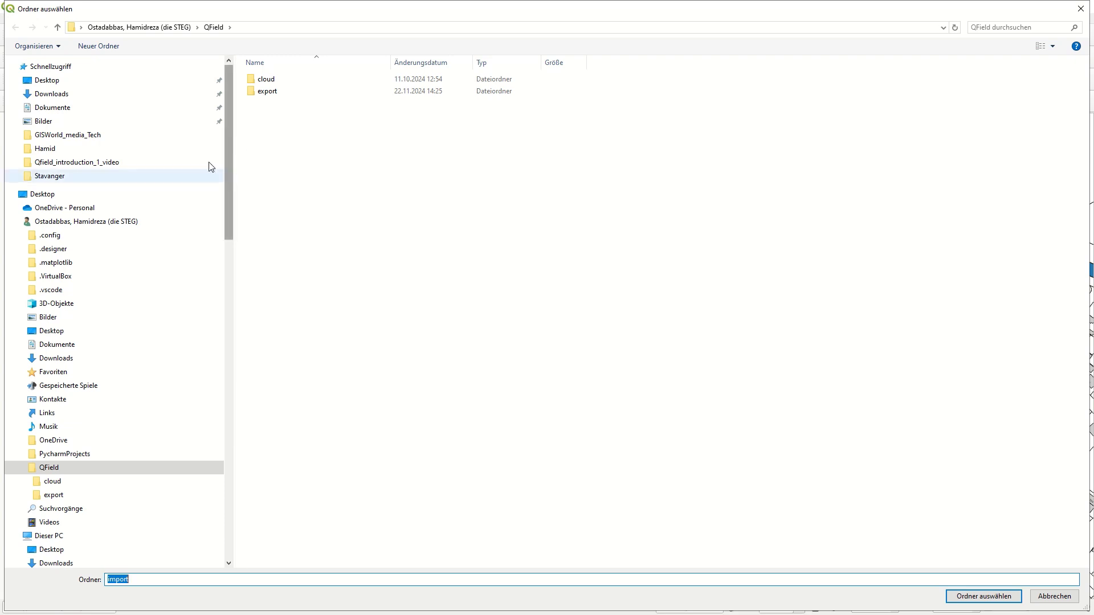
click(106, 82)
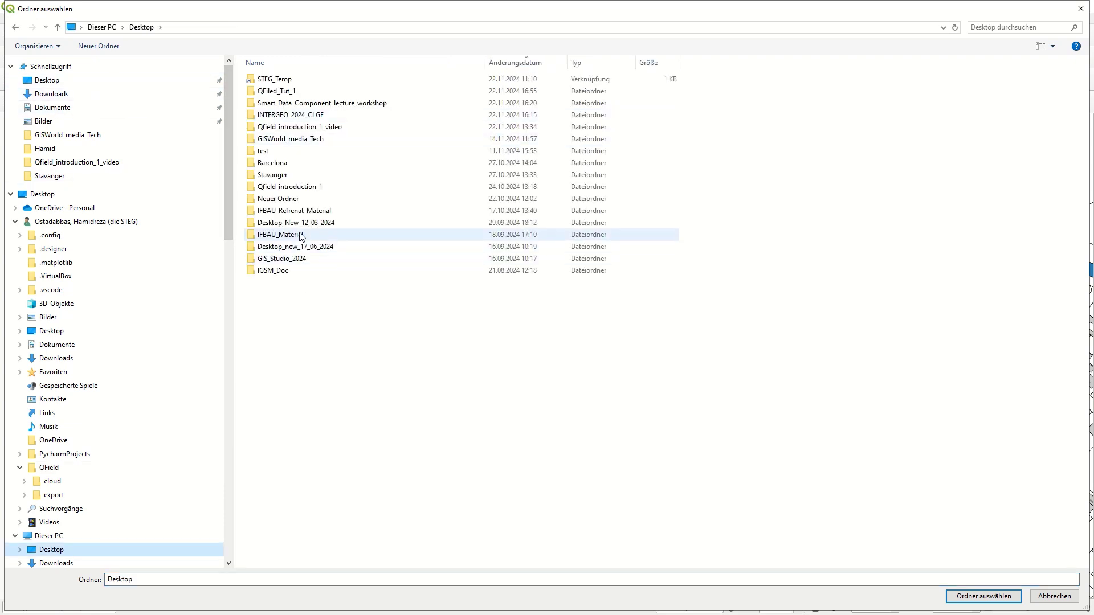
double_click(297, 91)
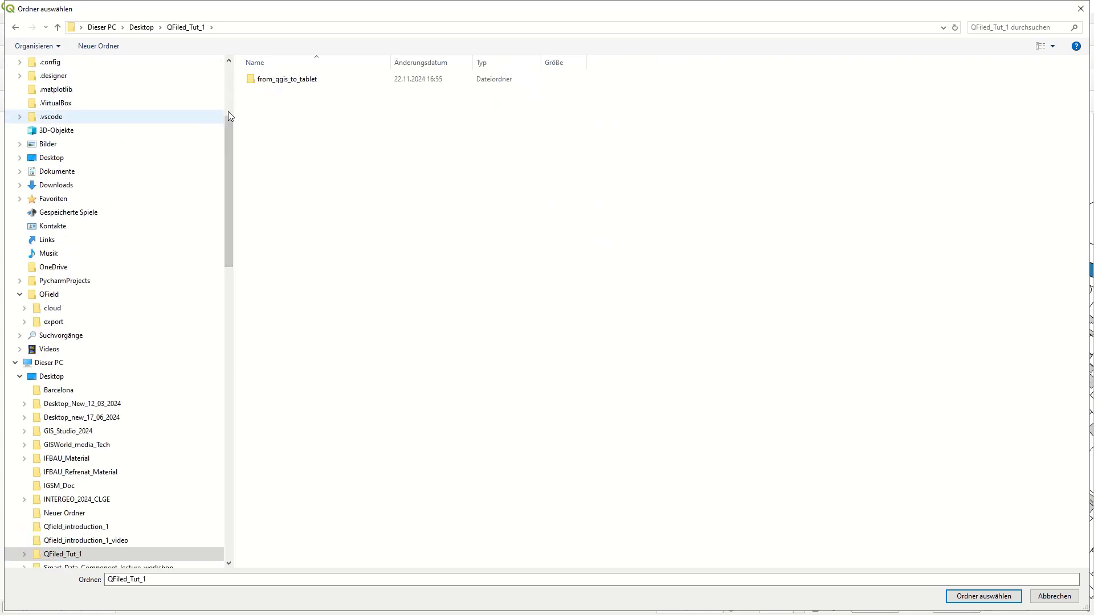
click(287, 83)
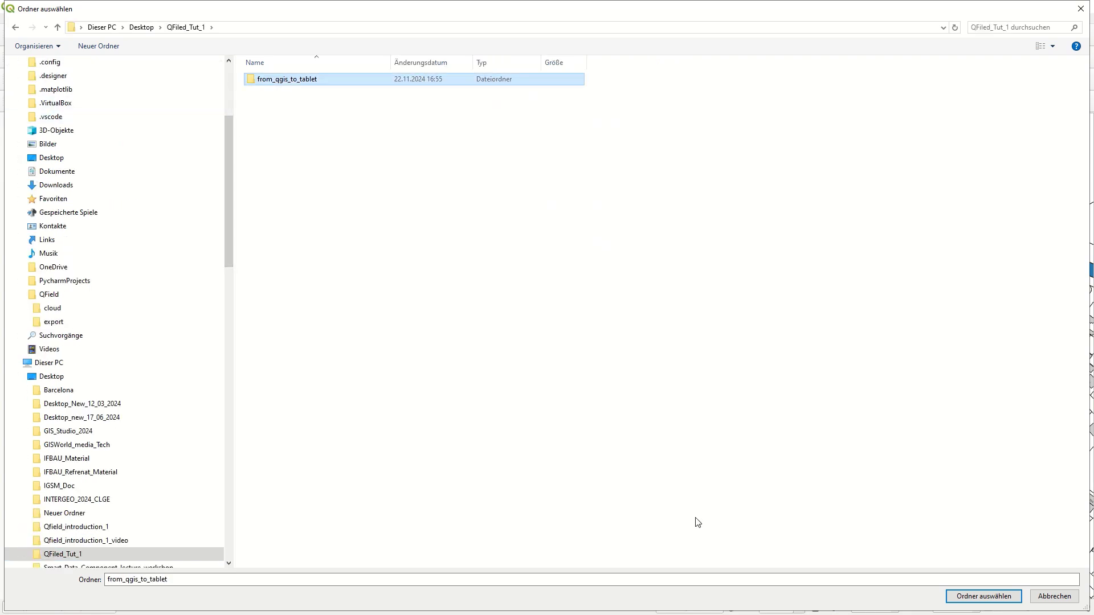
click(974, 597)
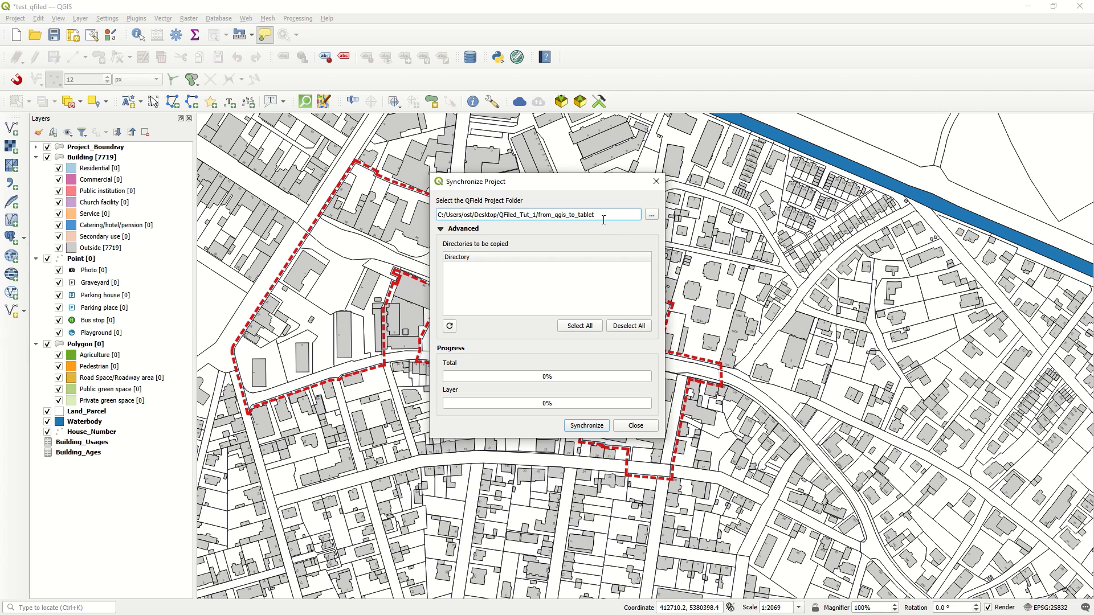
click(573, 427)
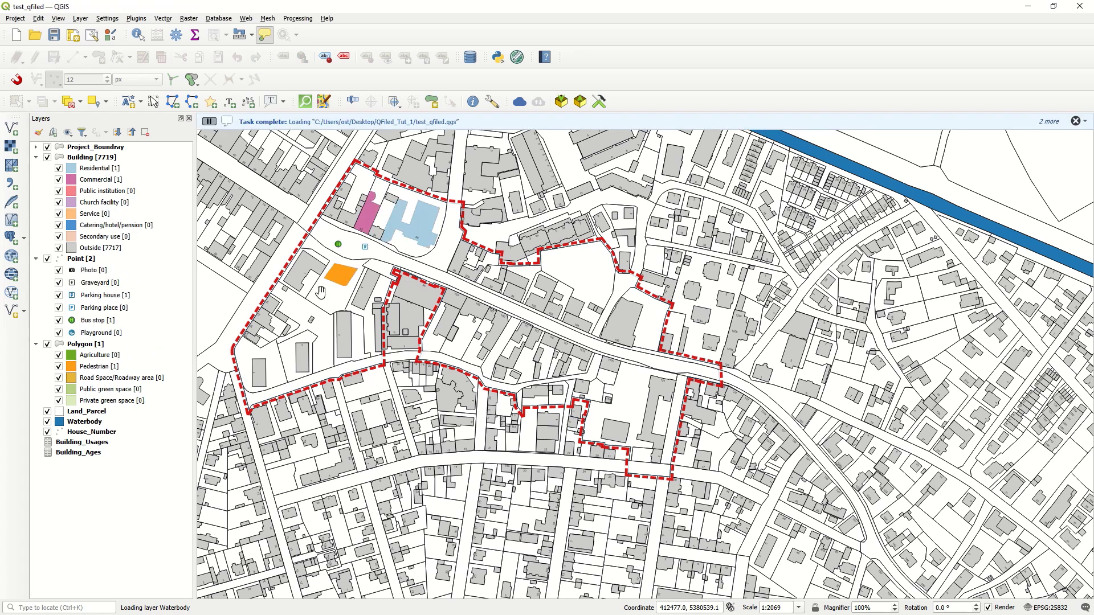
Inspect the Building layer's attribute table, sorting it by the video field with filled entries first and widening that column to read the video path
drag(343, 295, 427, 347)
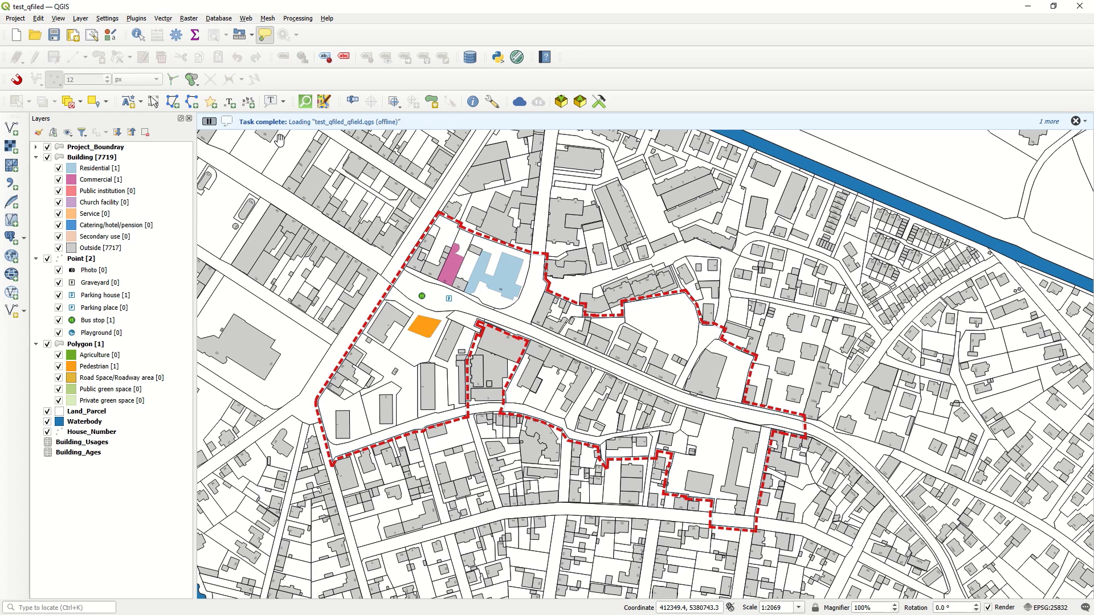
scroll(451, 312, up, 1)
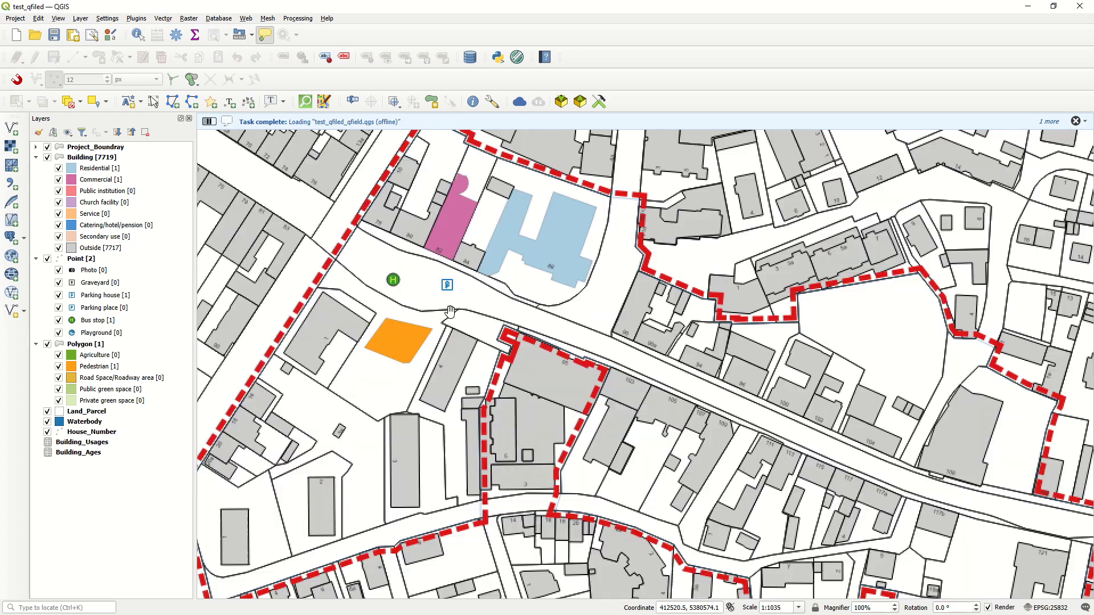
drag(450, 294, 482, 356)
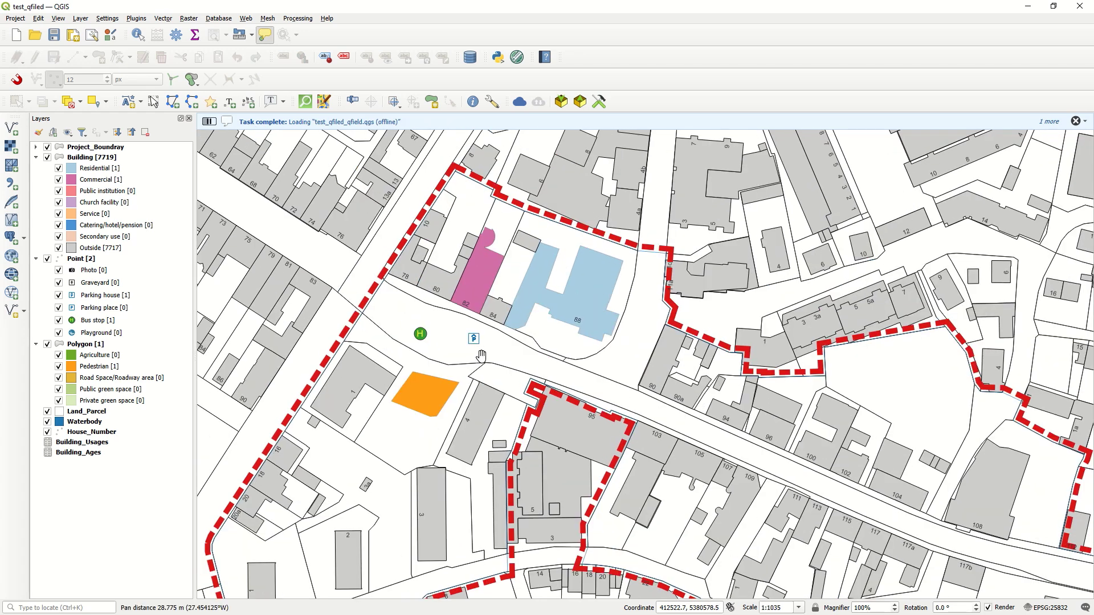
right_click(90, 158)
click(140, 300)
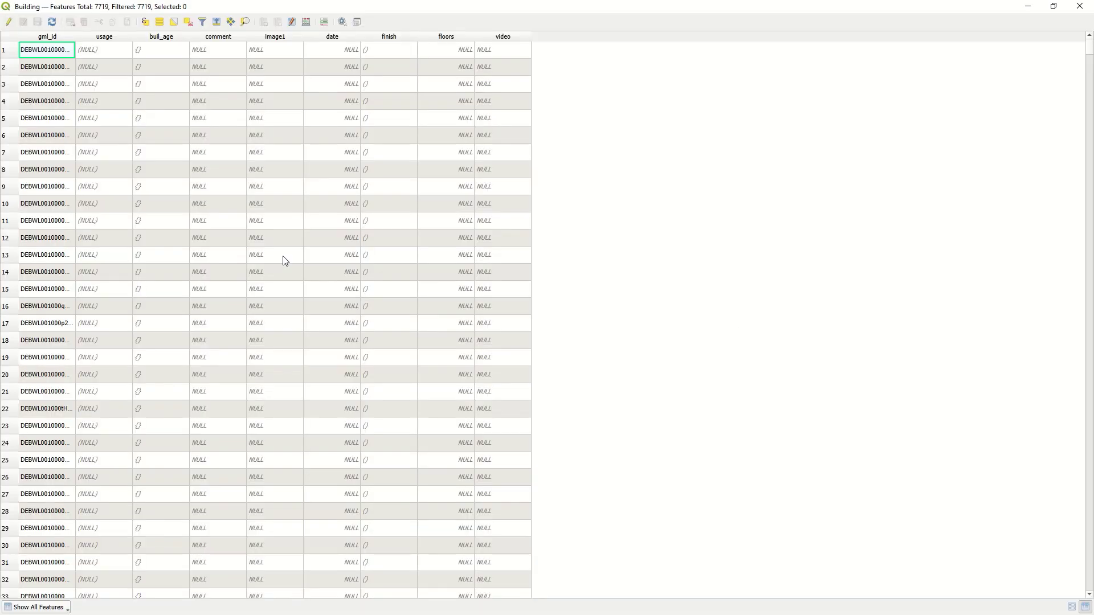
click(499, 38)
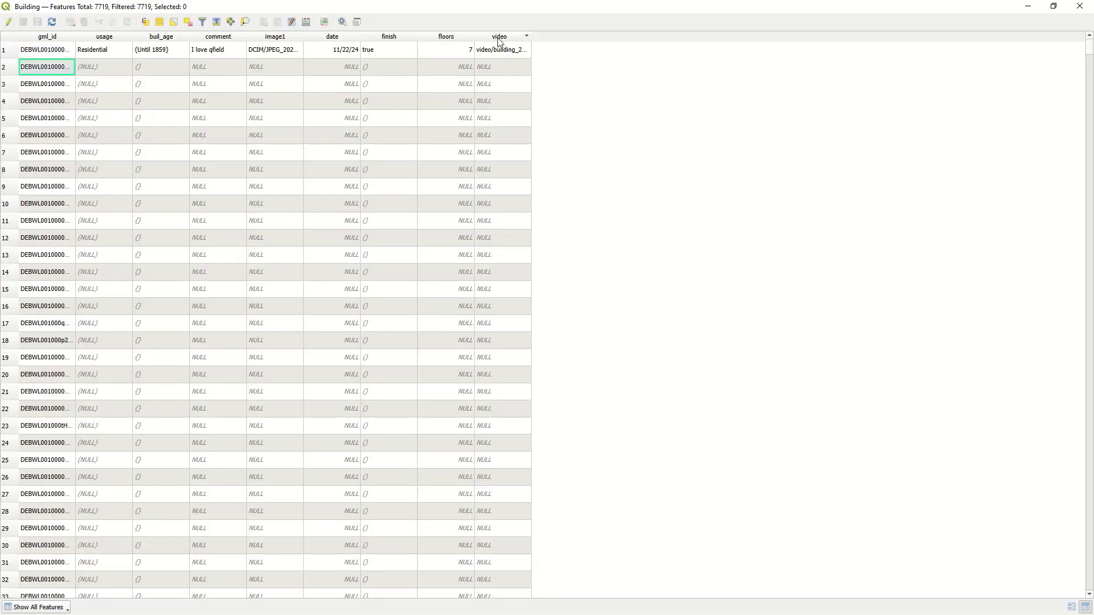
drag(531, 37, 744, 37)
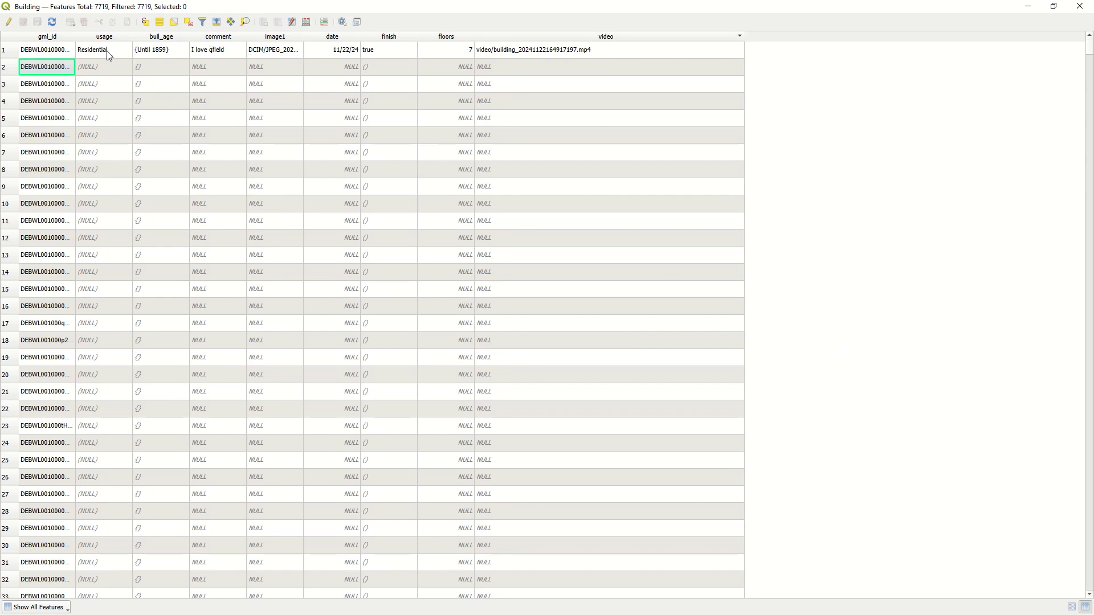
click(1028, 6)
Open the plan1 print layout to check its map and legend, and return to the main map
drag(512, 366, 473, 326)
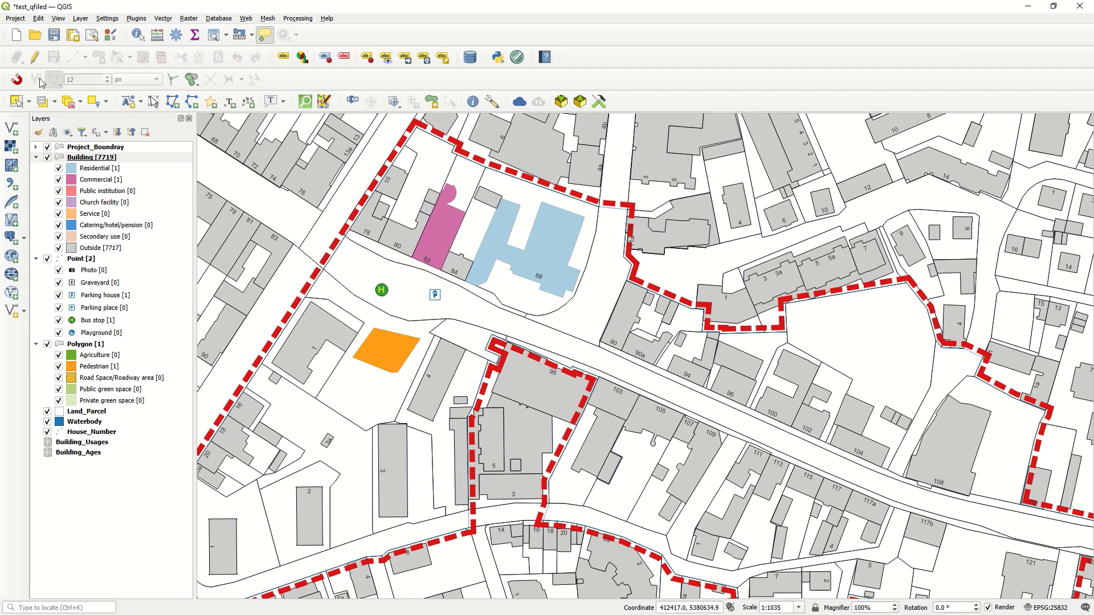
click(15, 19)
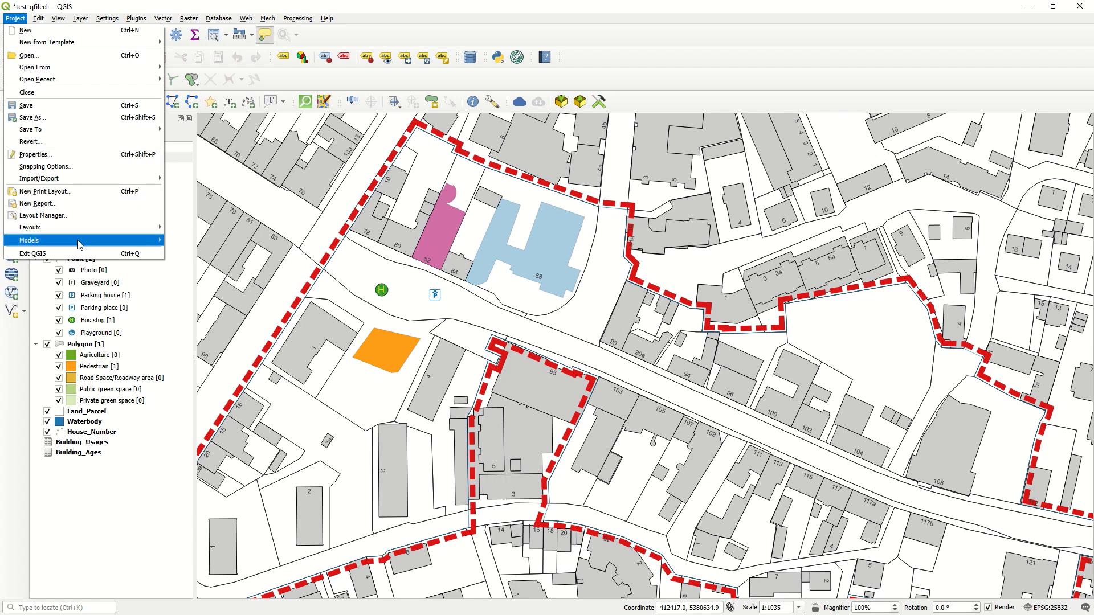
mouse_move(80, 227)
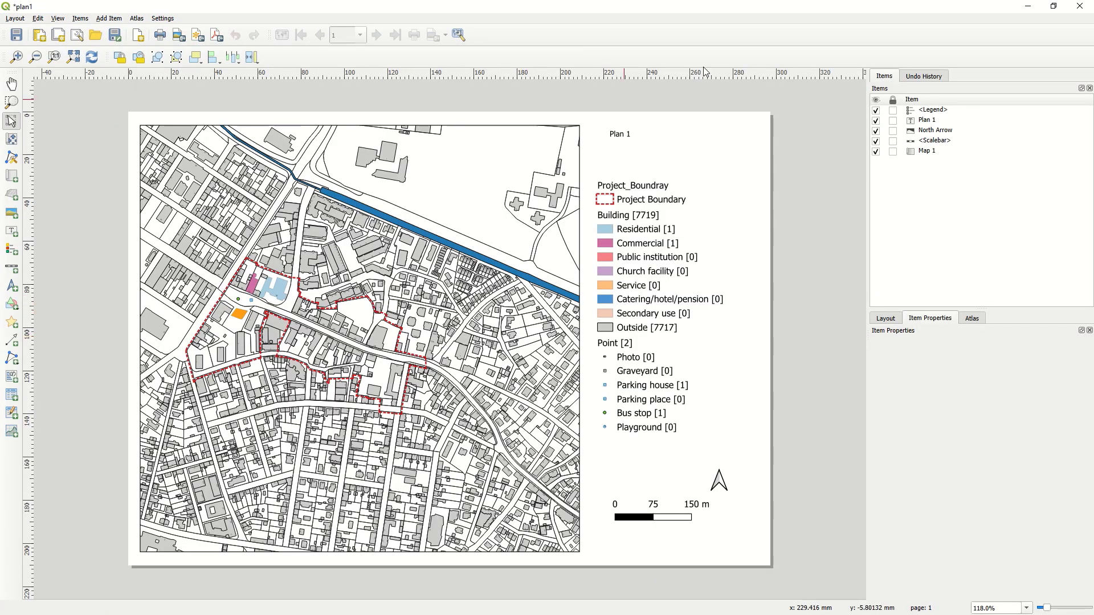
click(1026, 8)
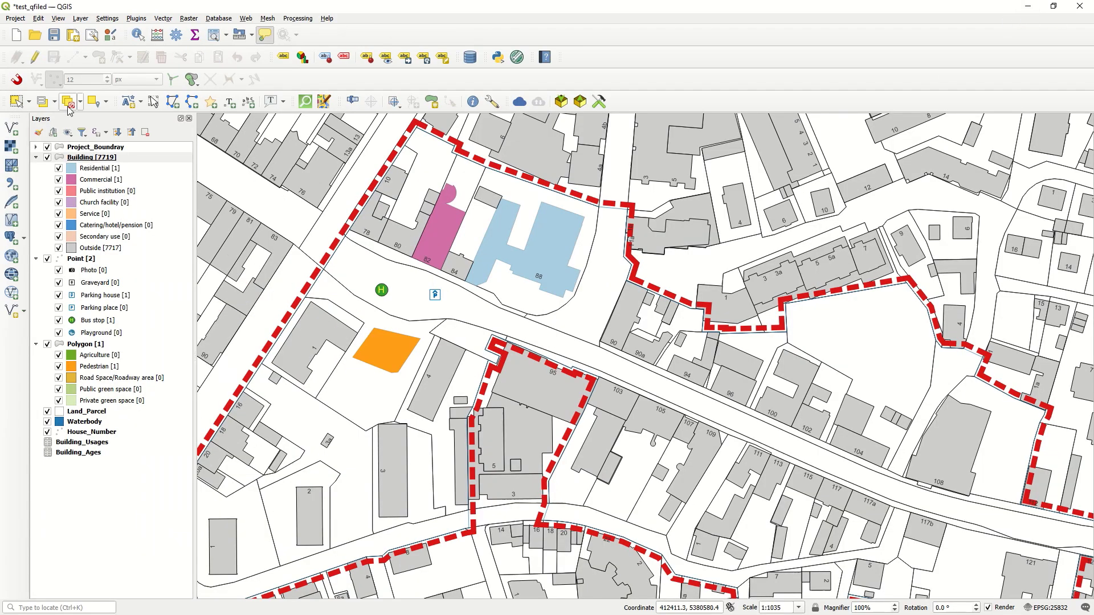